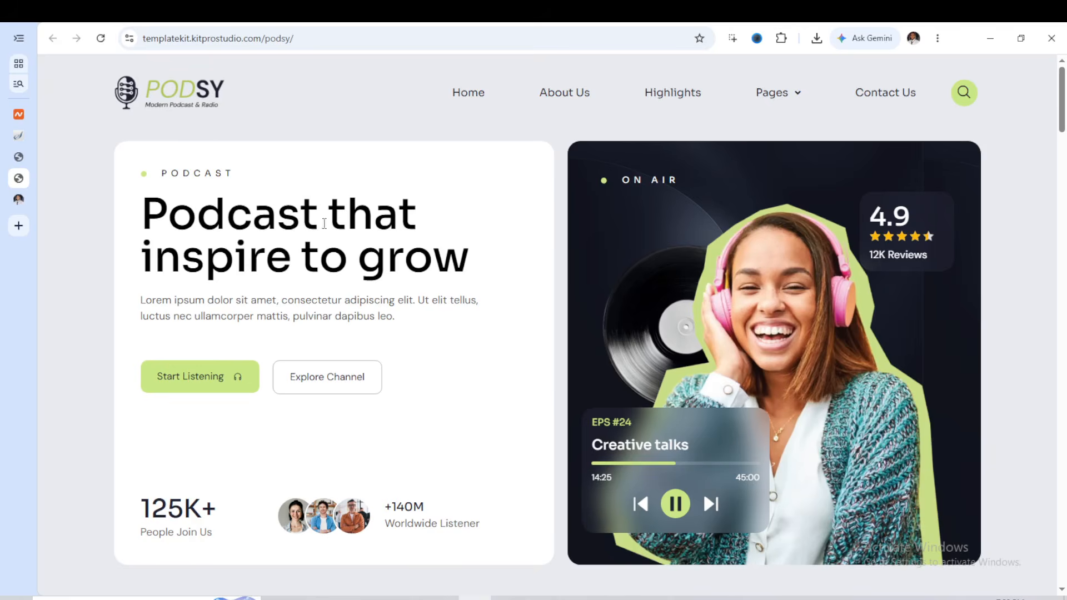
Examine the Podsy demo homepage from the hero banner through the About Us section to the Services section
scroll(325, 224, down, 2)
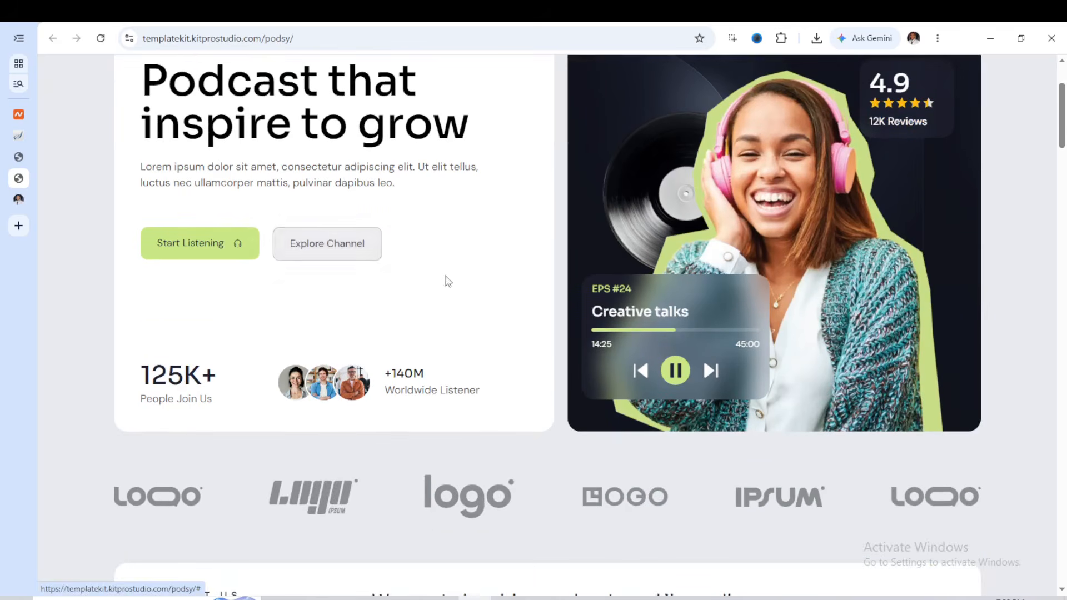
scroll(448, 281, down, 2)
scroll(443, 286, down, 1)
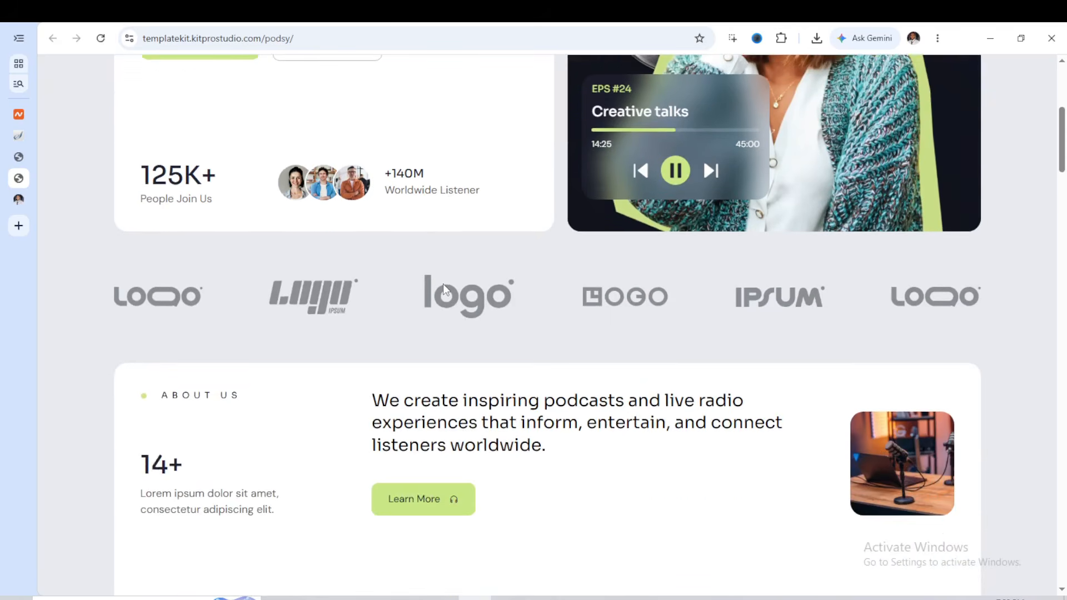
scroll(442, 284, down, 4)
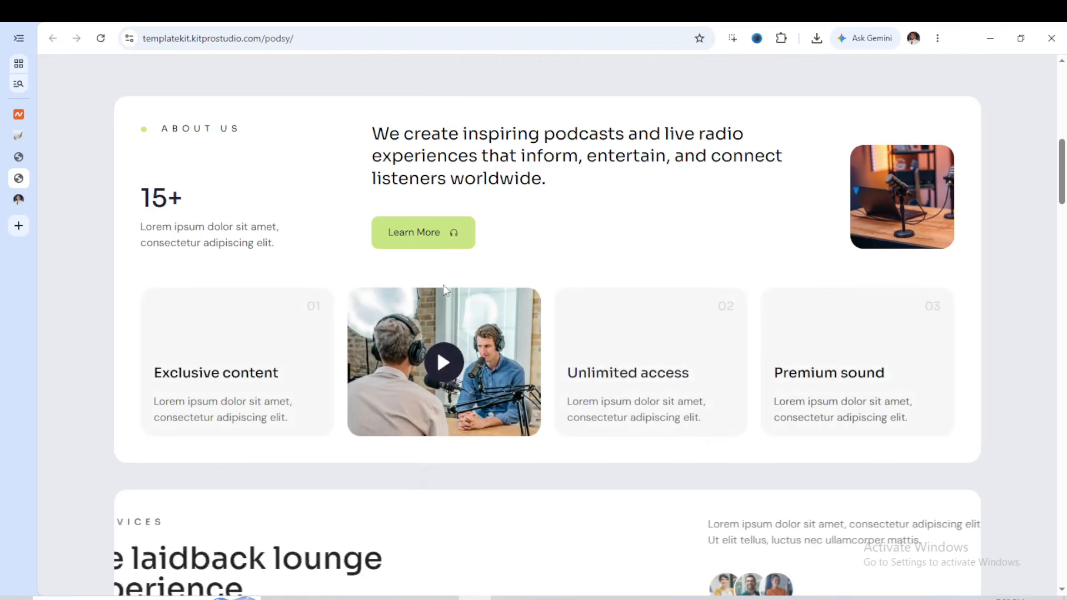
scroll(442, 284, down, 1)
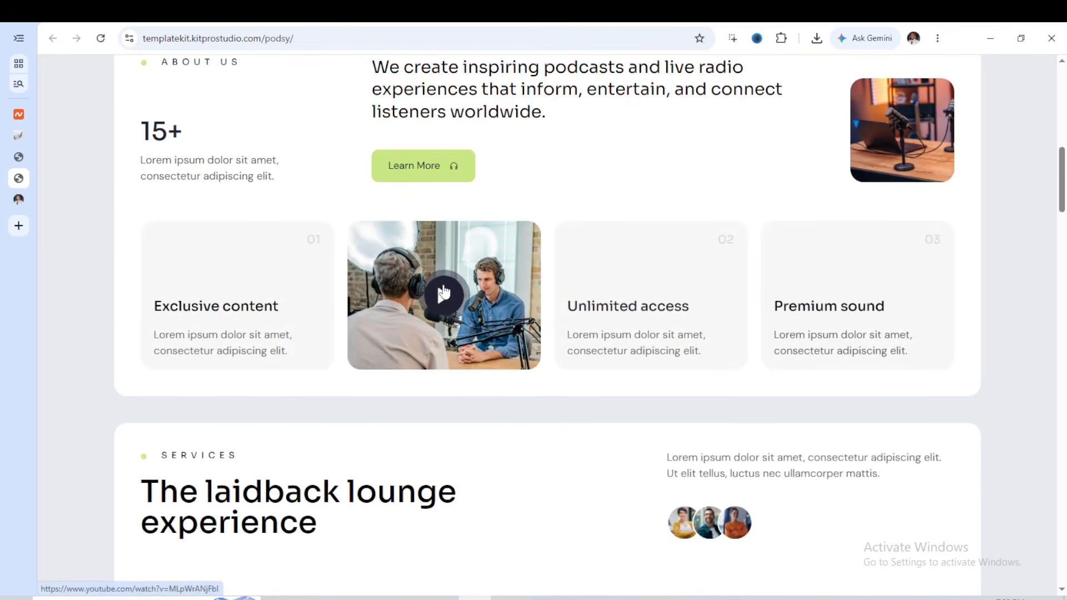
scroll(443, 291, down, 2)
scroll(448, 285, up, 2)
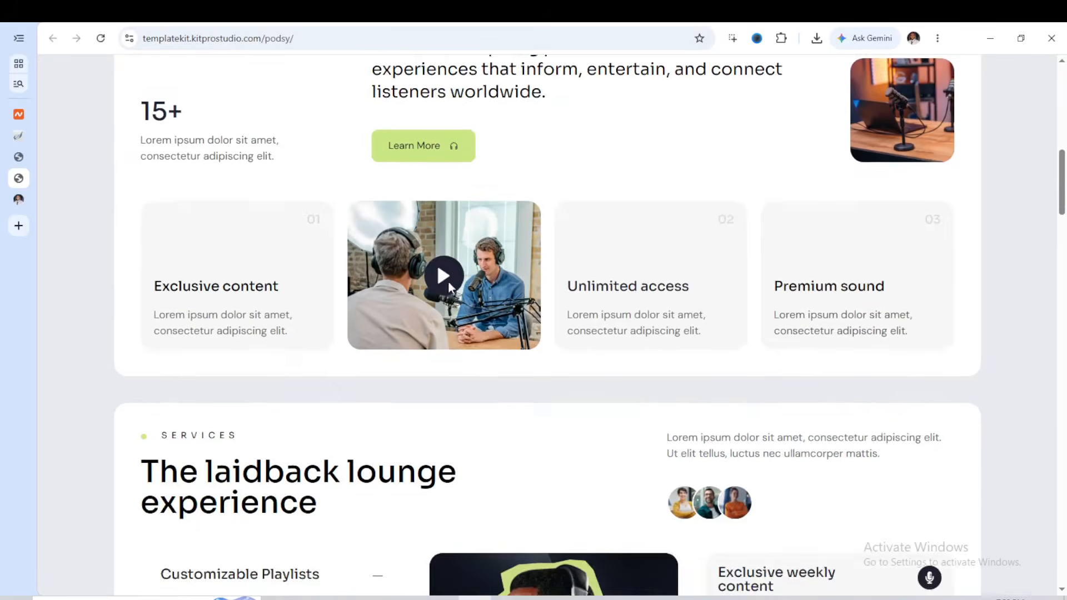
scroll(446, 282, up, 2)
scroll(447, 282, down, 4)
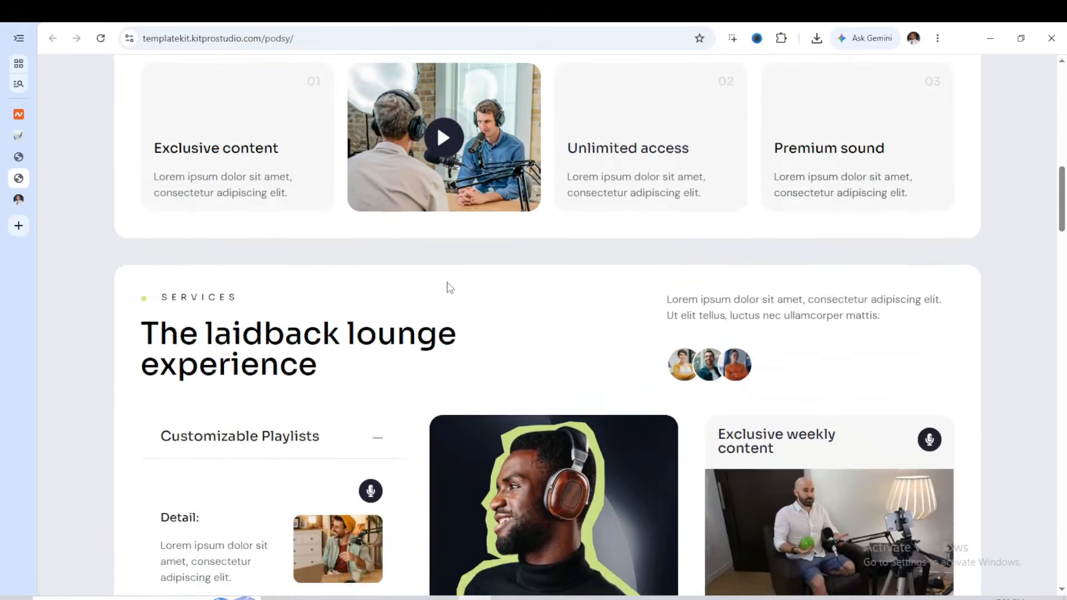
scroll(448, 286, down, 3)
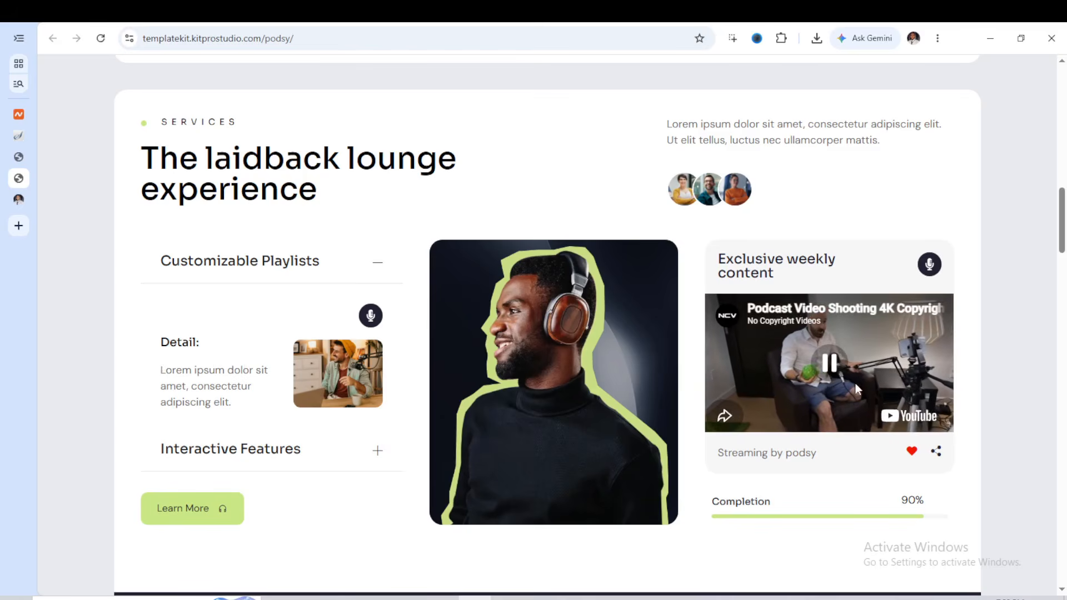
Examine the Podsy demo's Services section and the Trendy Show section with its episode cards
scroll(835, 384, down, 3)
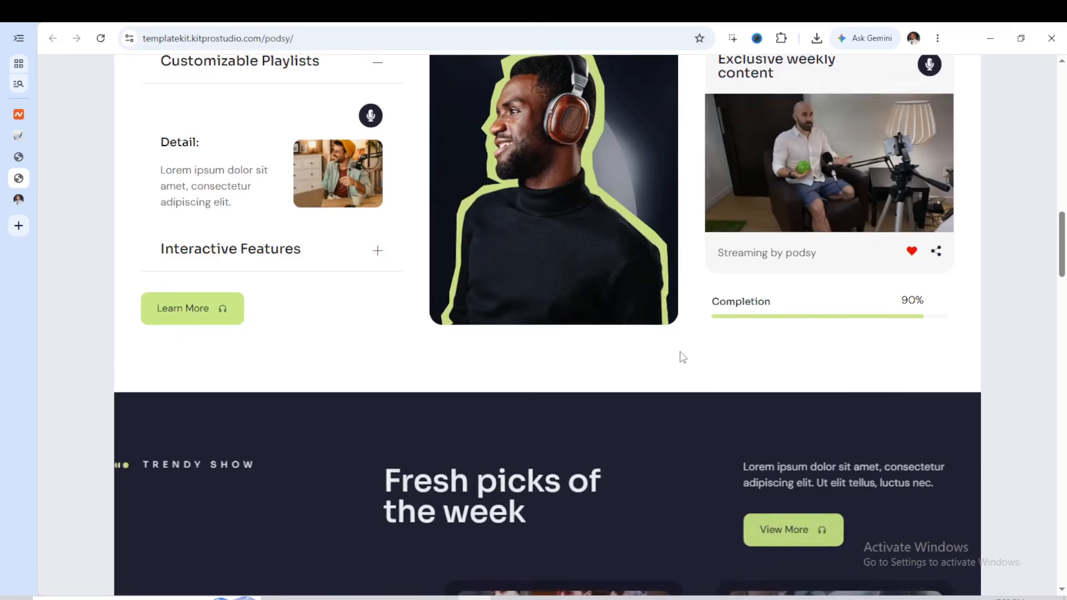
scroll(679, 358, down, 1)
scroll(738, 295, down, 2)
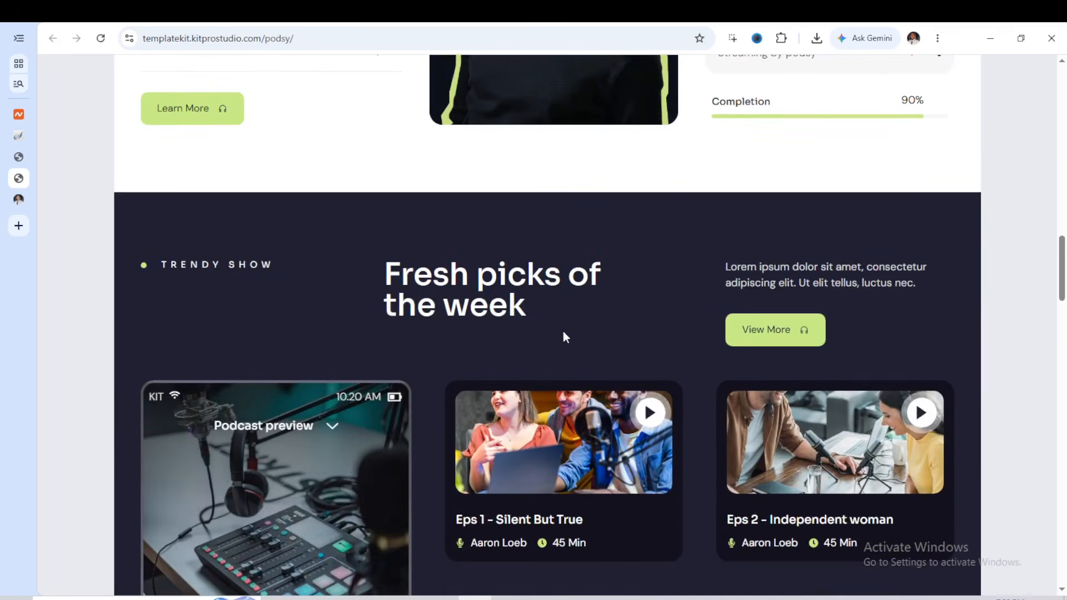
scroll(452, 297, down, 2)
scroll(452, 296, down, 2)
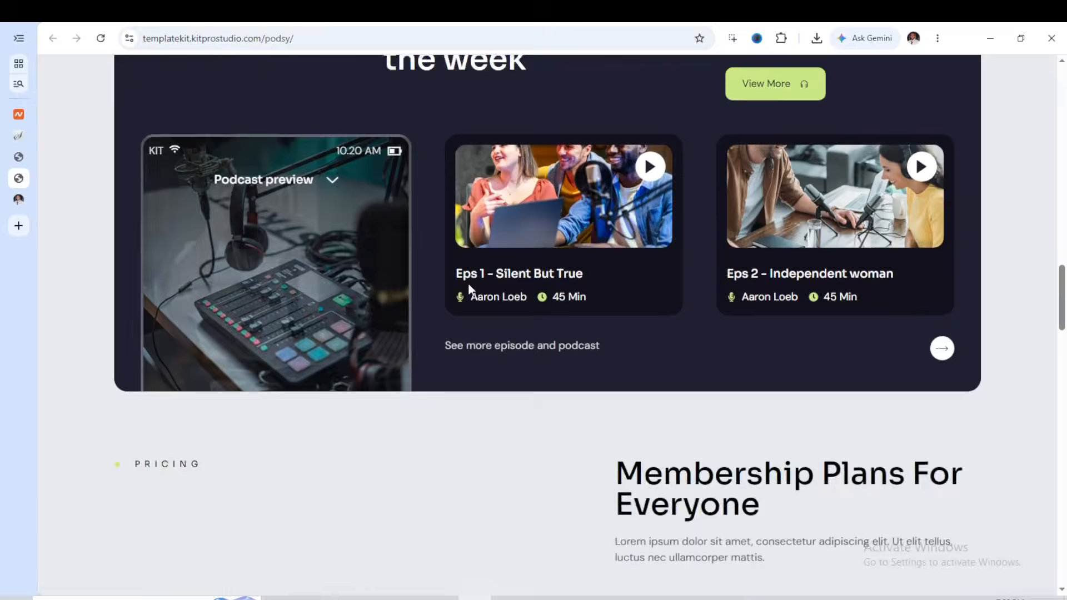
scroll(468, 289, up, 4)
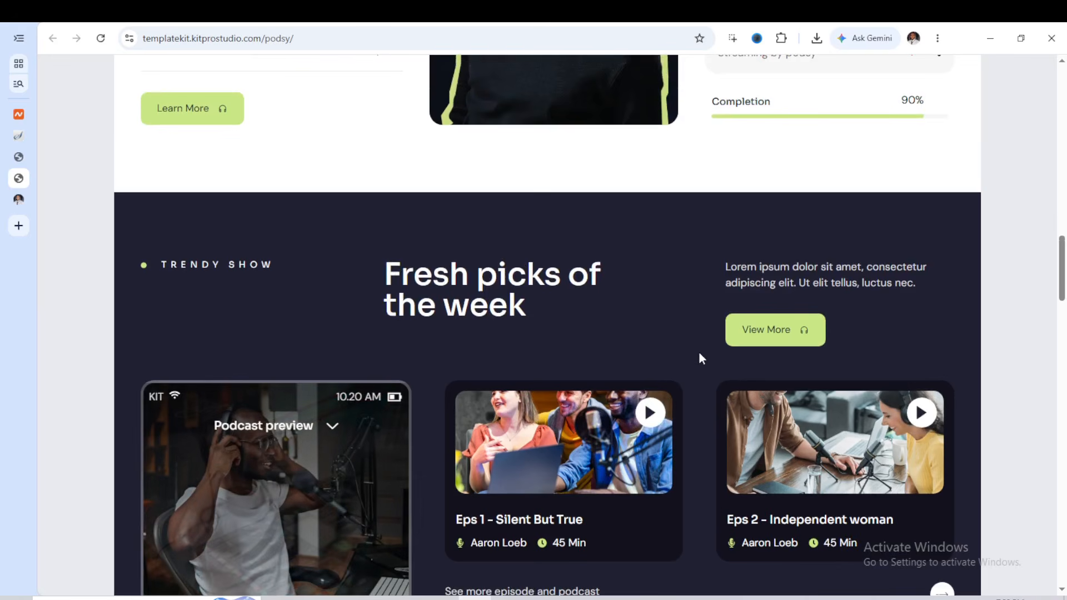
scroll(486, 349, down, 7)
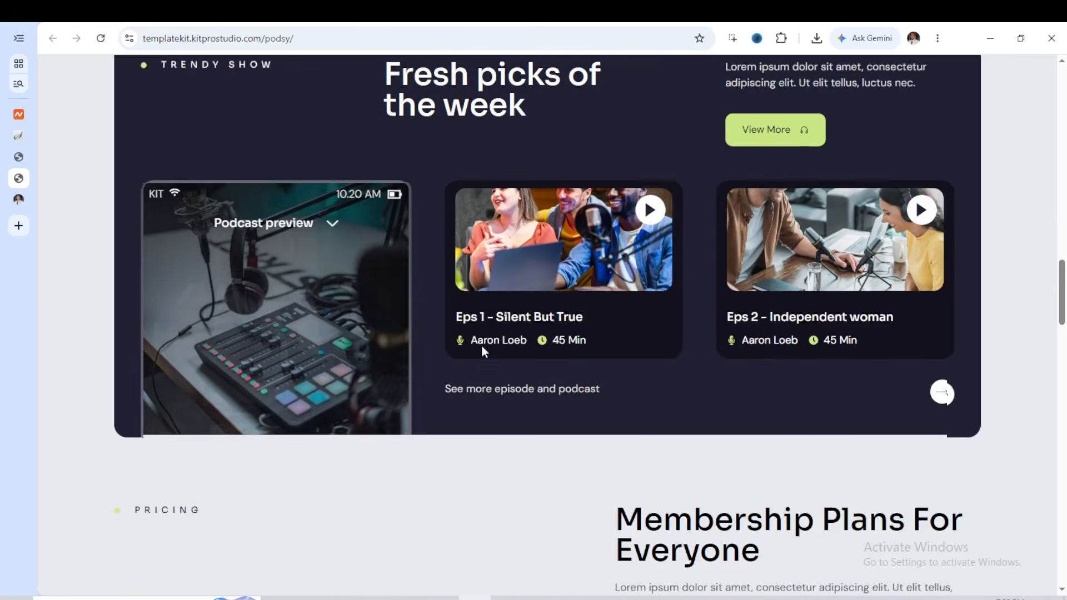
Examine the rest of the Podsy demo: pricing plans, listener reviews, FAQ, blog posts and footer
scroll(484, 351, down, 2)
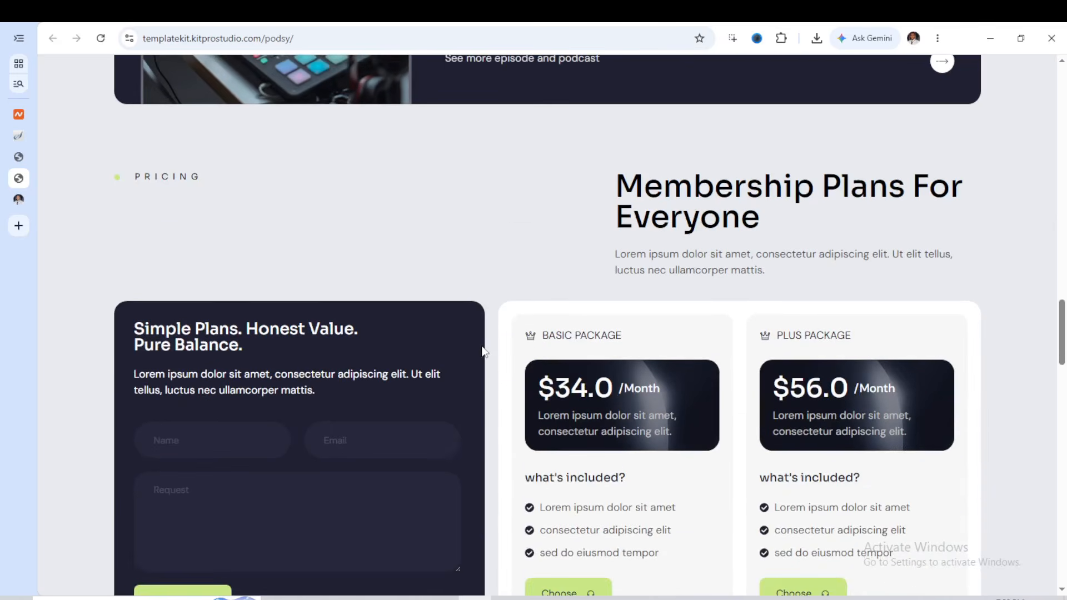
scroll(484, 352, down, 2)
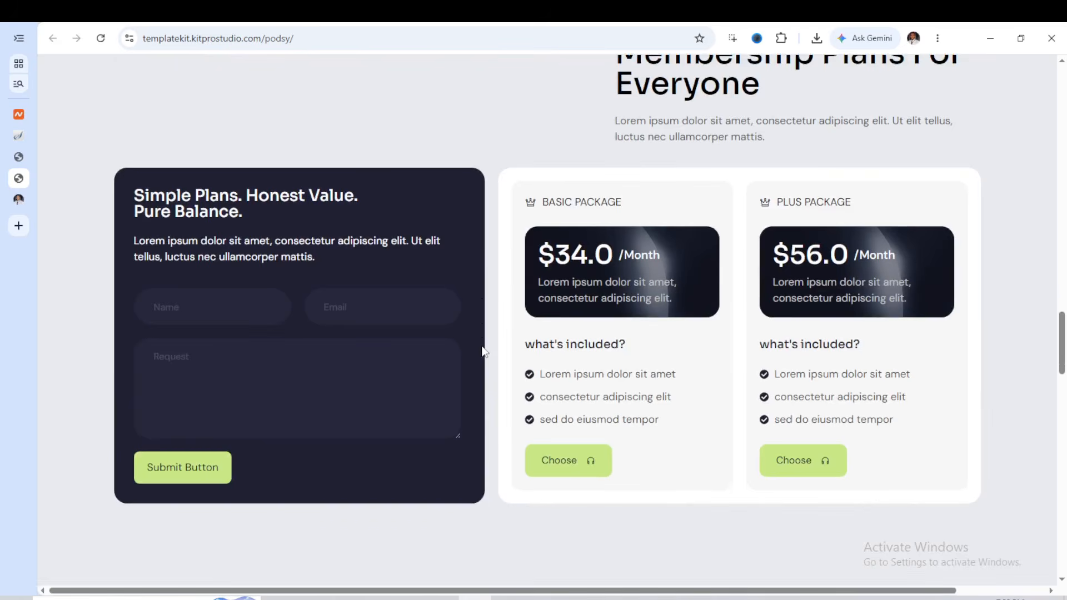
scroll(484, 351, down, 2)
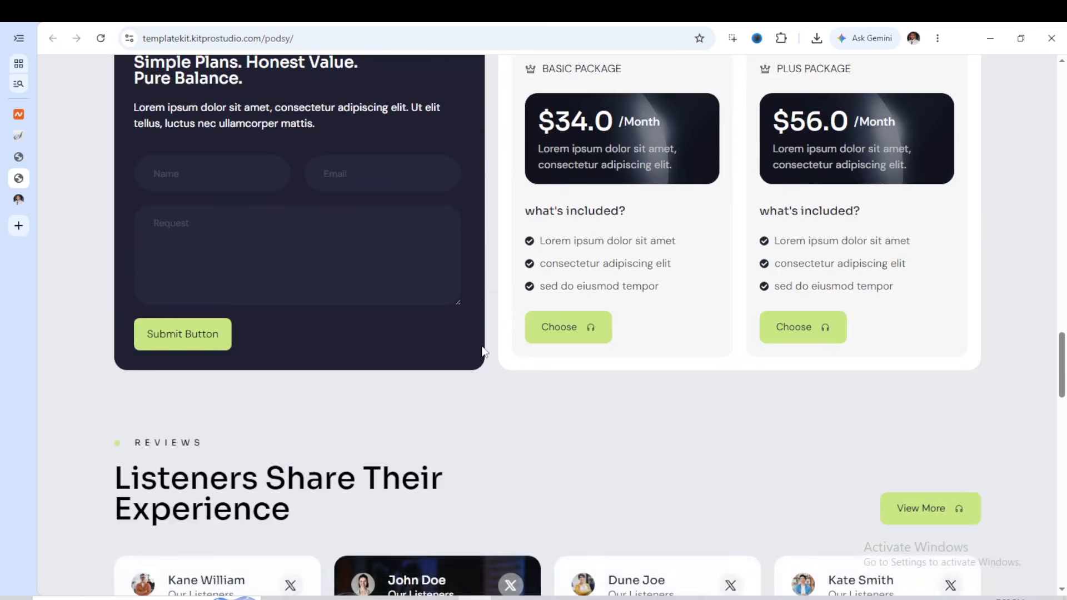
scroll(484, 352, down, 2)
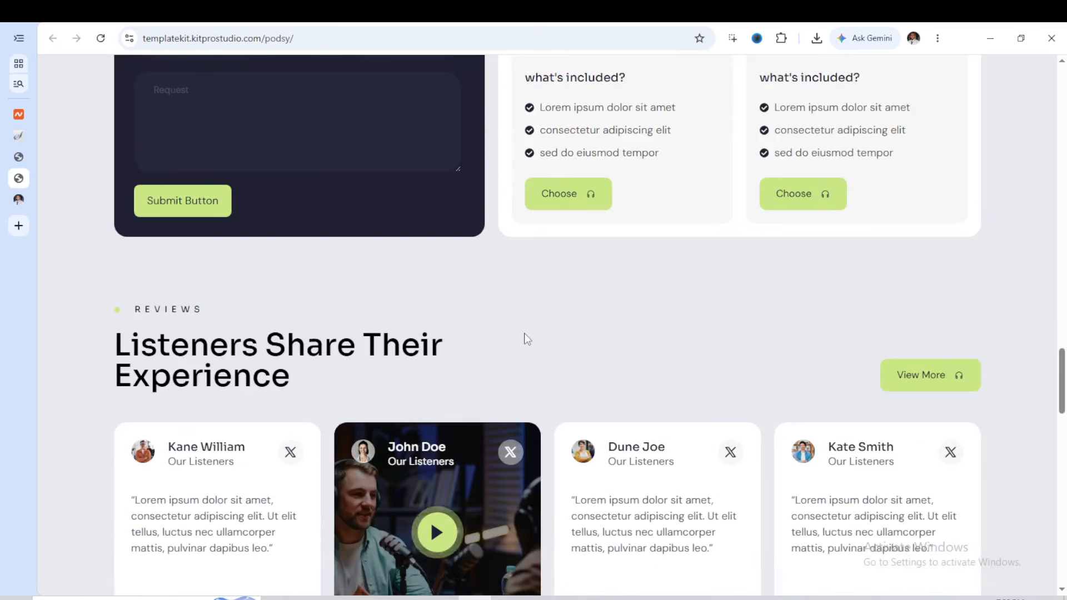
scroll(525, 334, down, 3)
scroll(525, 334, down, 7)
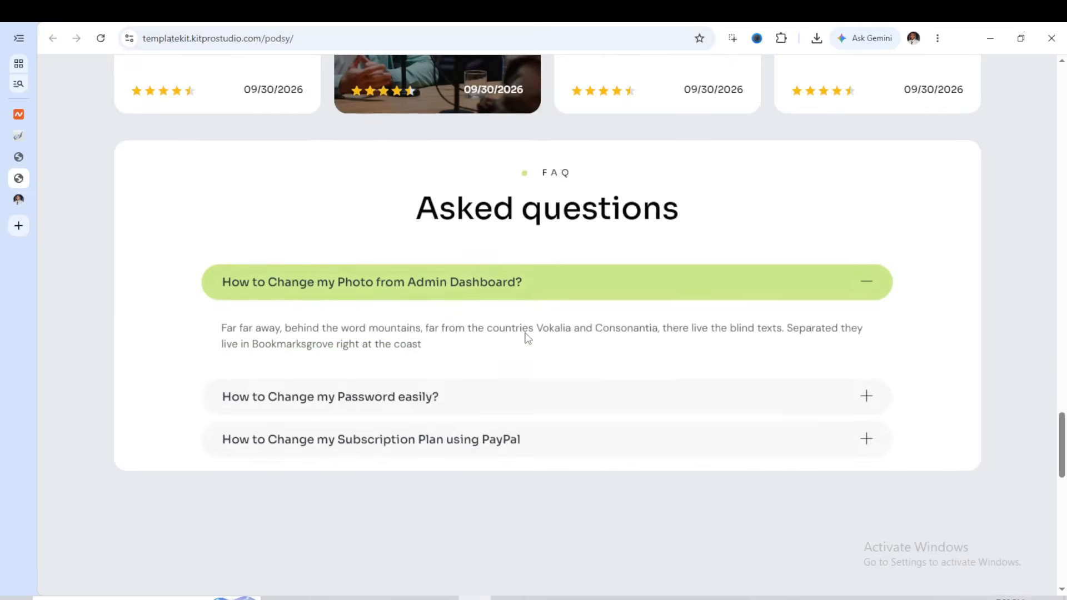
scroll(527, 338, down, 4)
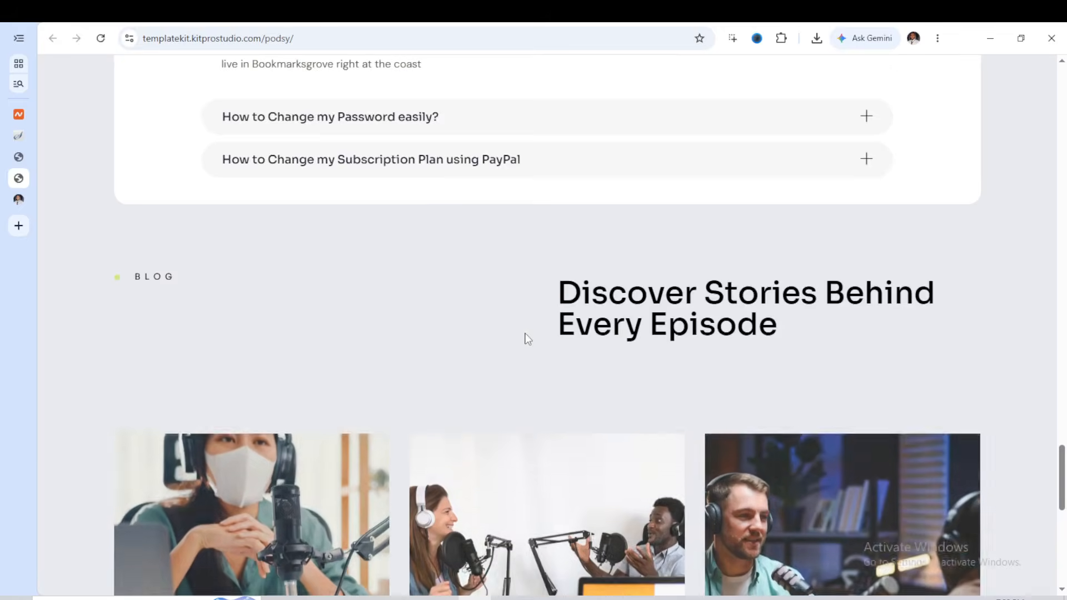
scroll(527, 340, down, 2)
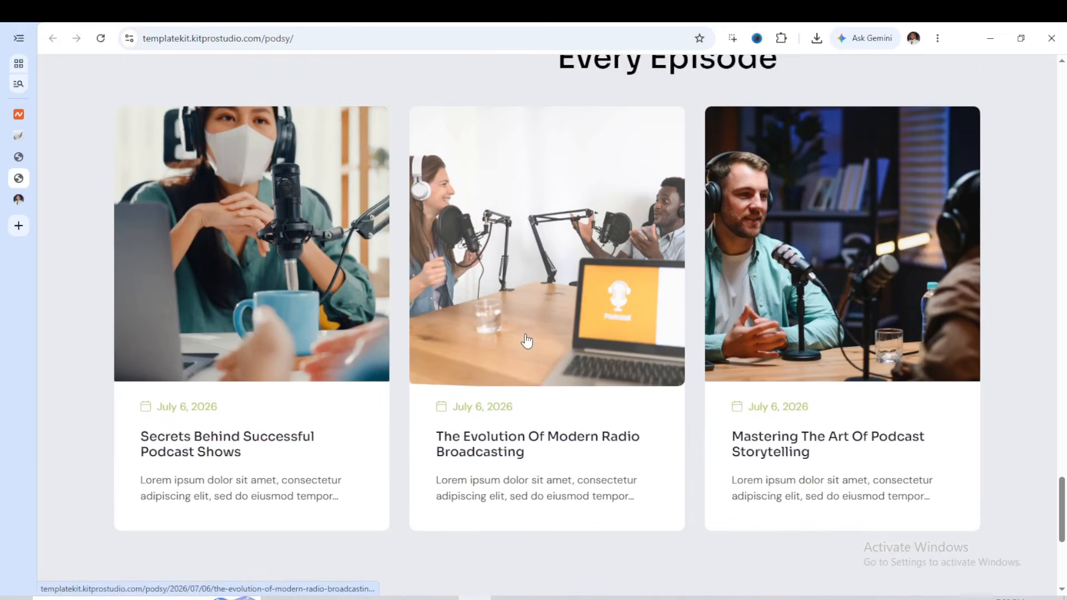
scroll(528, 341, down, 5)
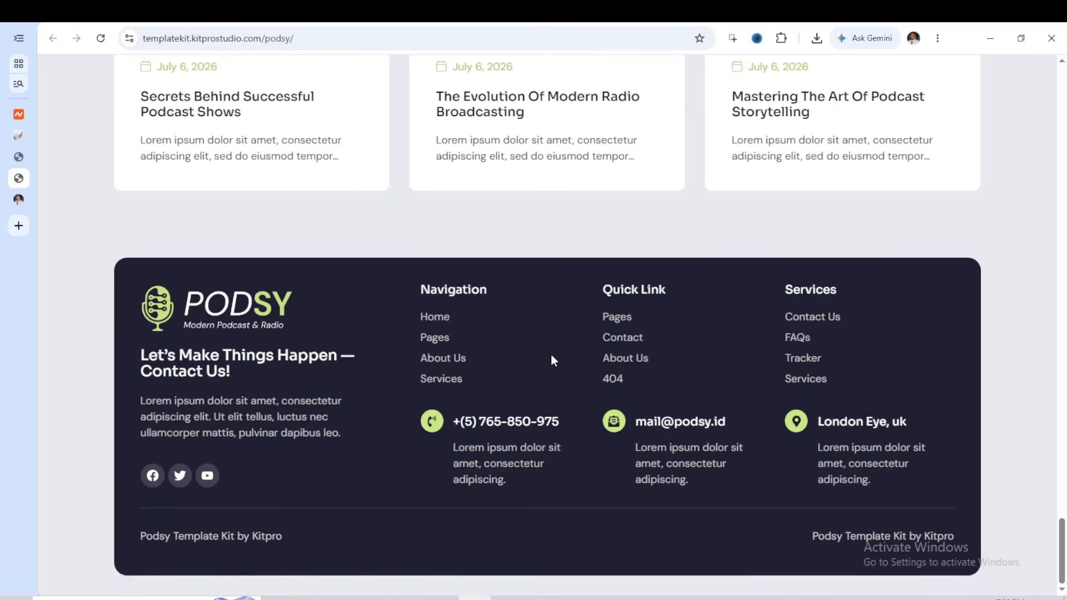
scroll(525, 356, up, 5)
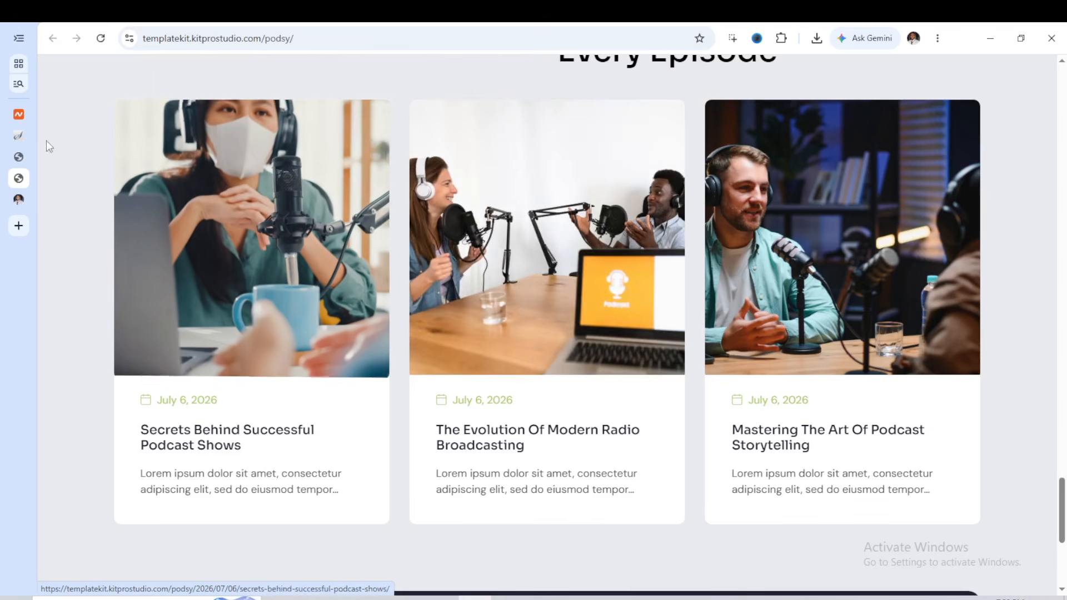
Switch to the WordPress admin dashboard of My Blog and look over its overview widgets
click(20, 157)
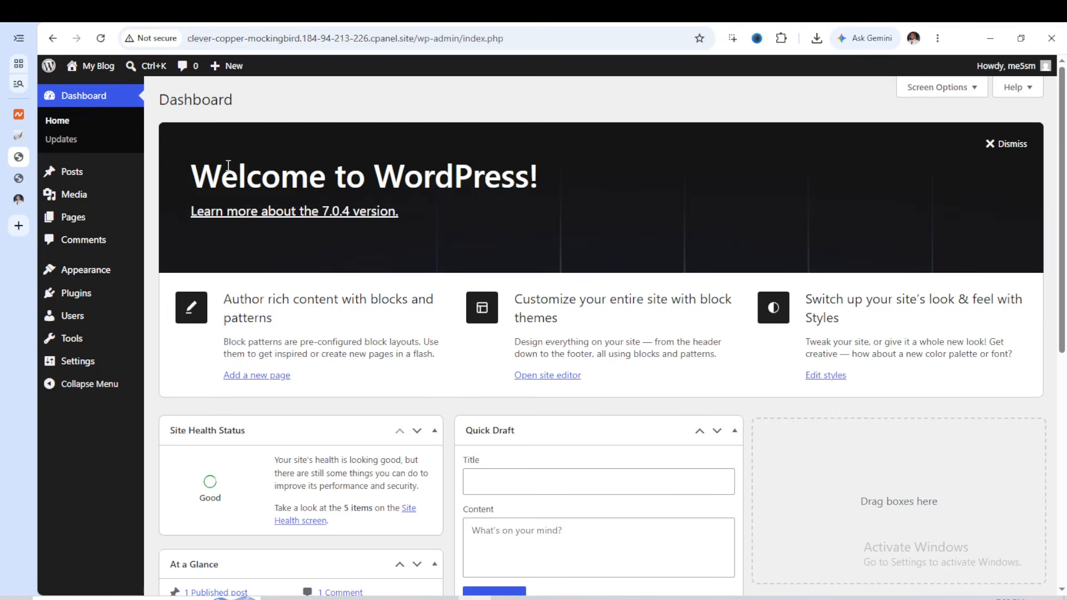
scroll(205, 160, down, 8)
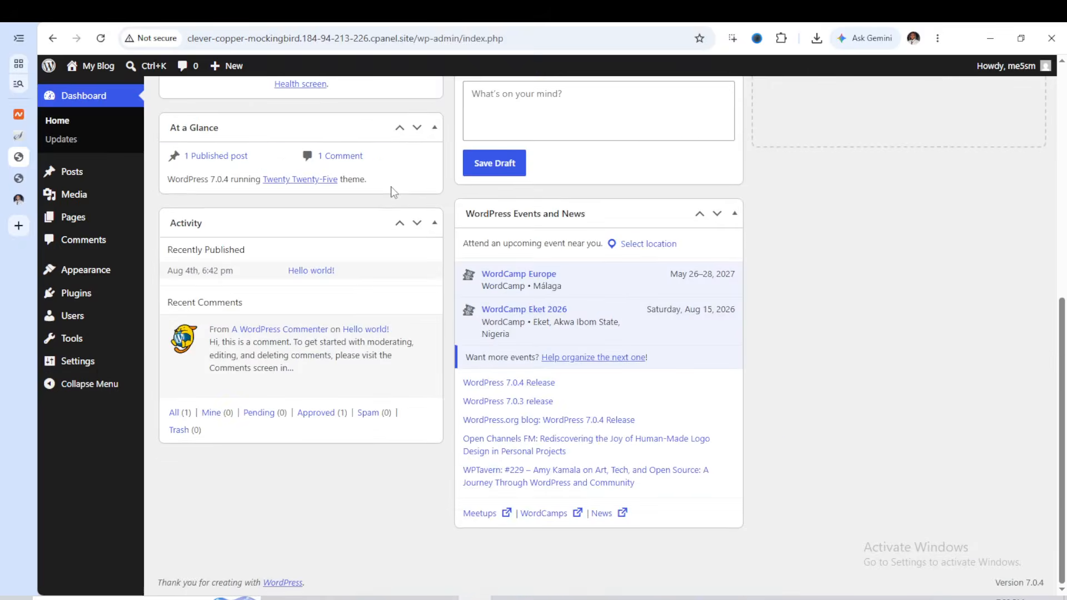
scroll(391, 191, up, 8)
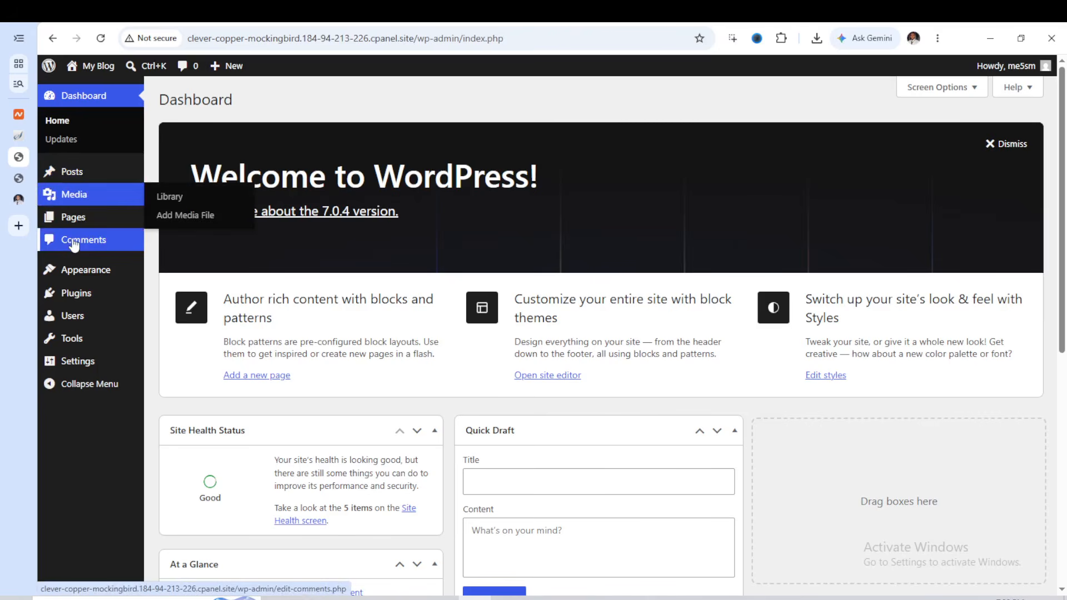
Open the My Blog site's front end in a new browser tab and view its current homepage
mouse_move(78, 227)
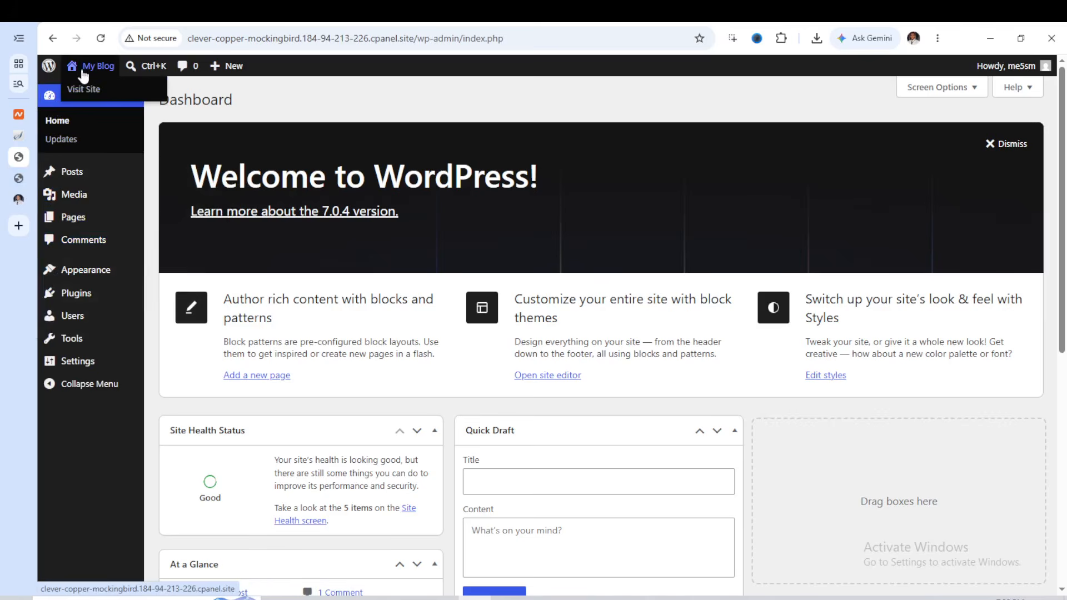
right_click(91, 92)
click(128, 102)
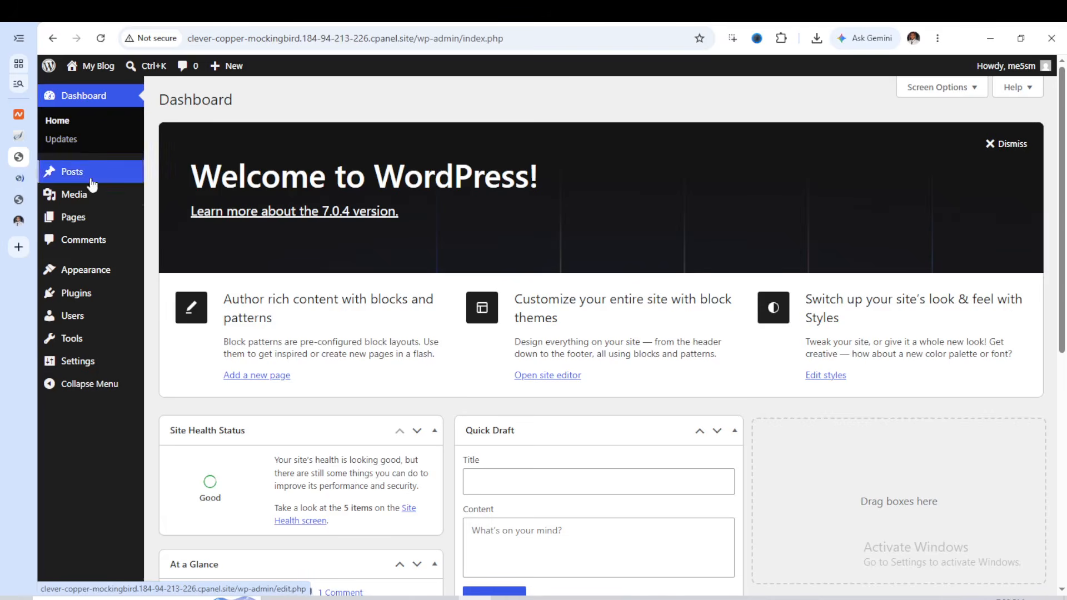
click(19, 179)
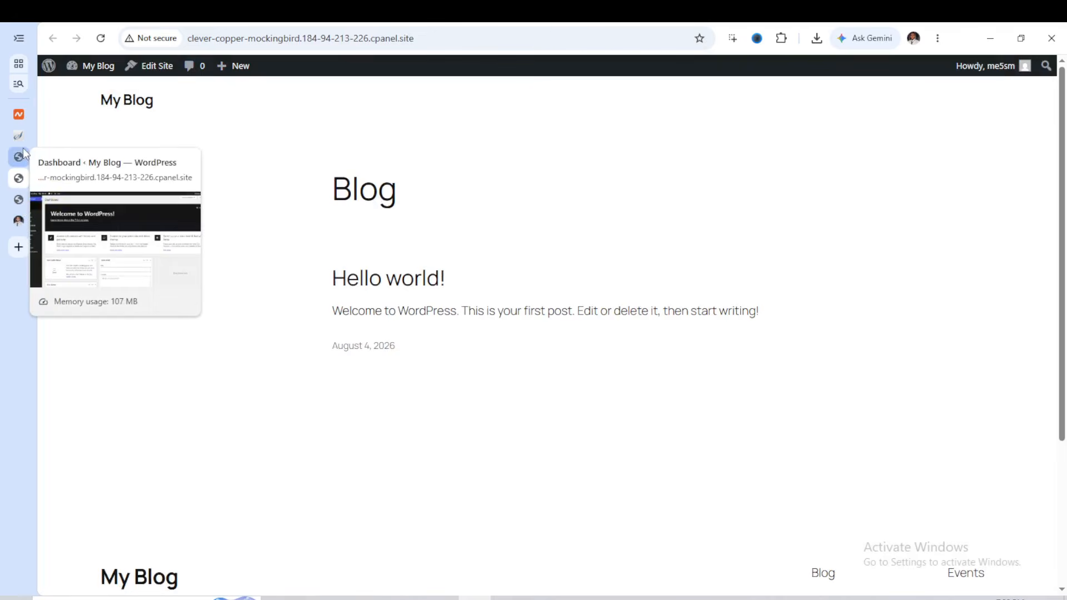
Return to the WordPress dashboard and open the list of installed themes
click(22, 157)
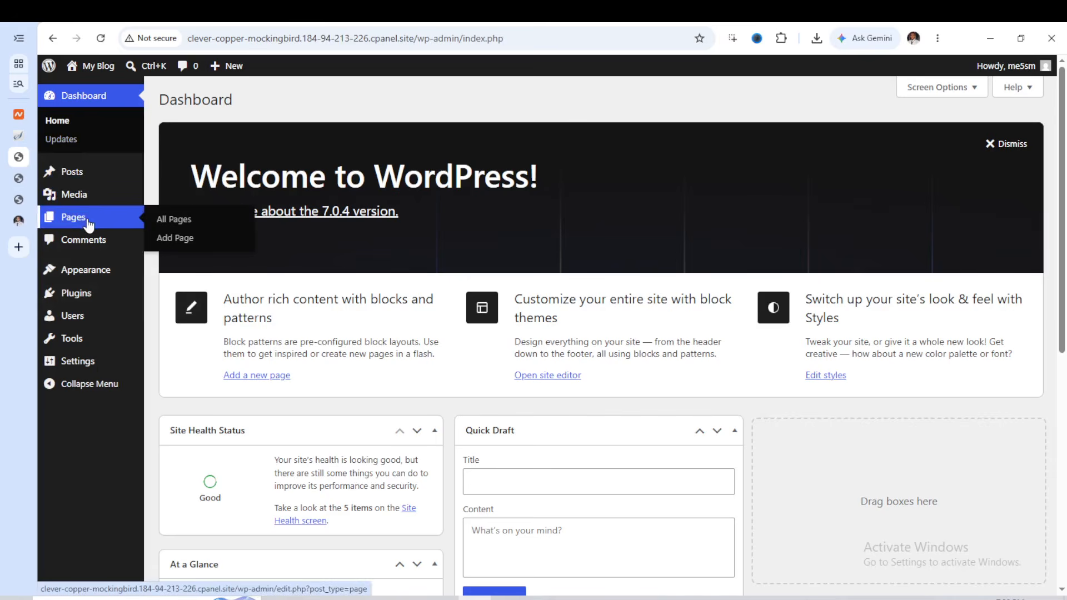
mouse_move(92, 274)
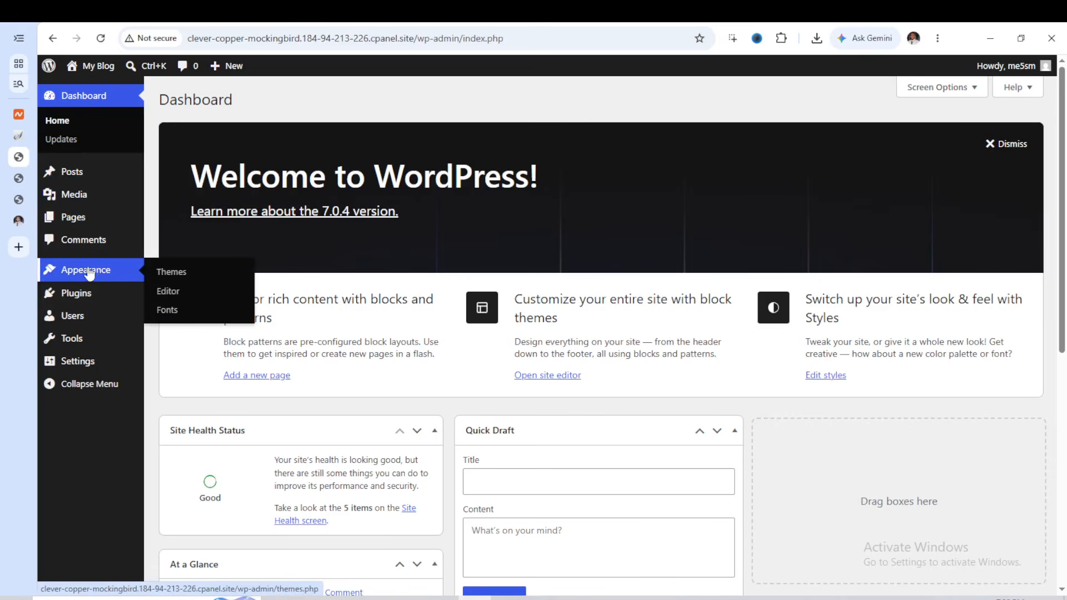
click(160, 274)
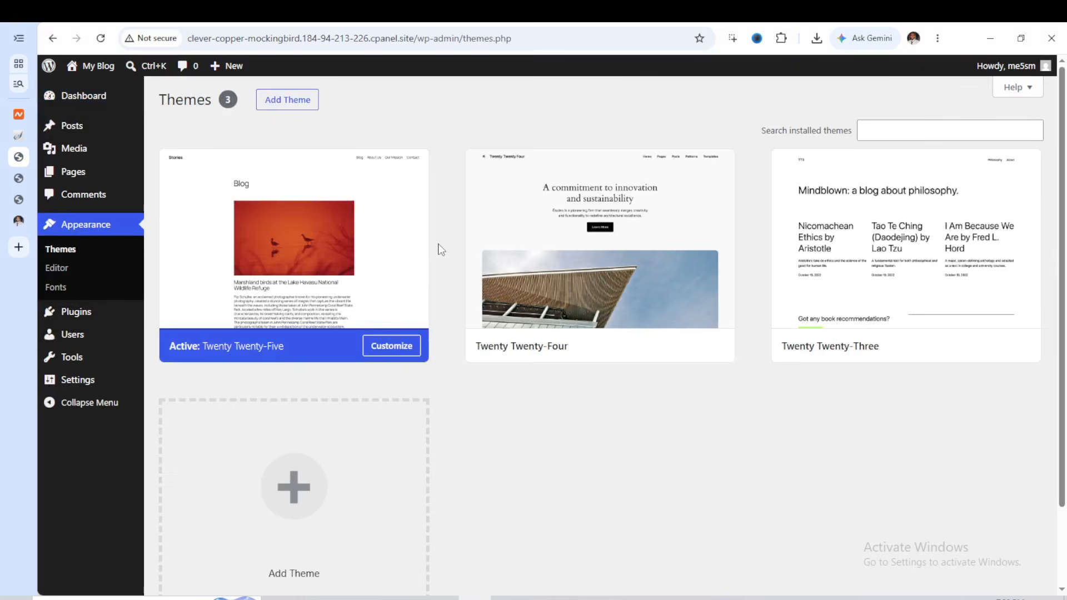
mouse_move(698, 275)
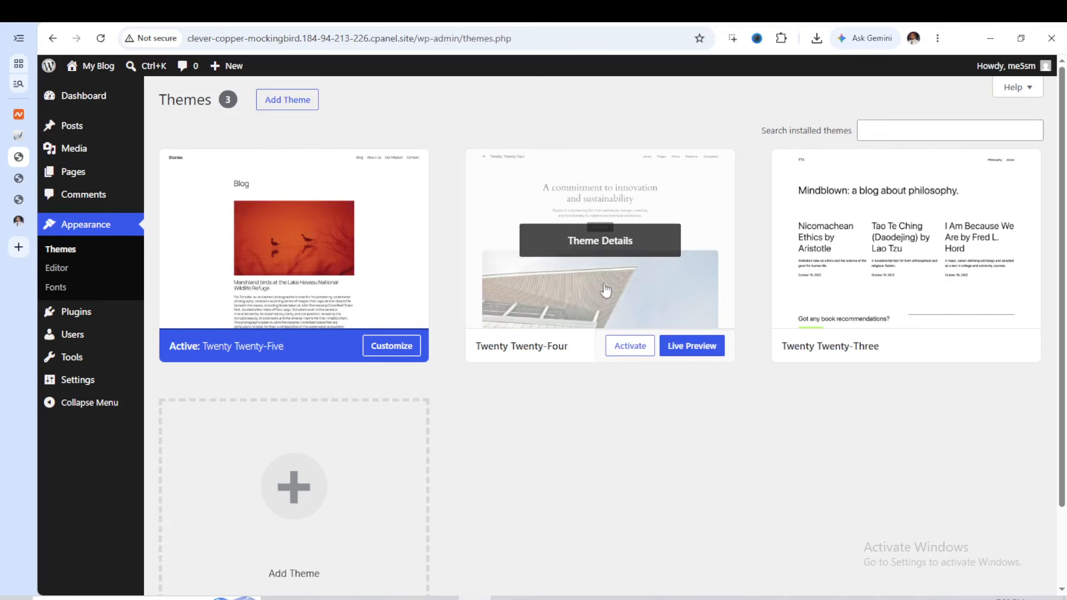
mouse_move(329, 239)
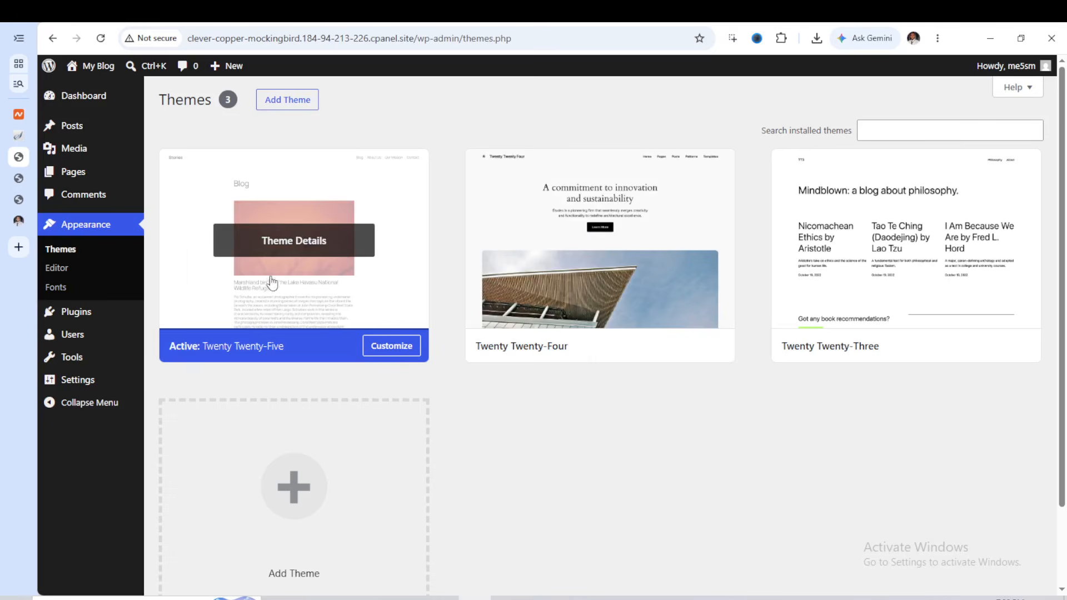
Install the Hello Elementor theme from the popular themes in the WordPress theme directory
click(274, 109)
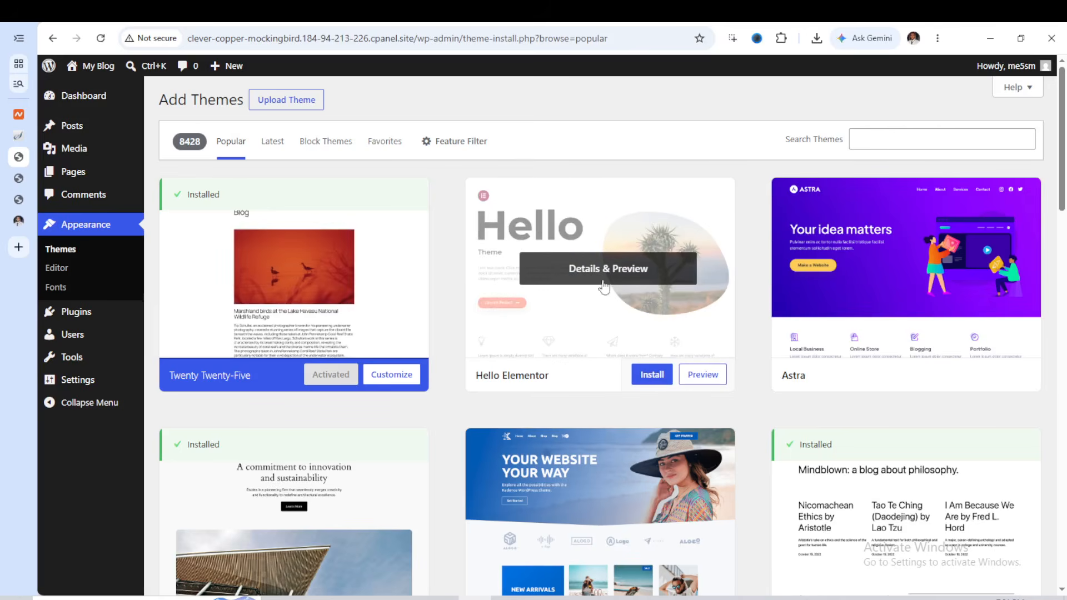
click(914, 143)
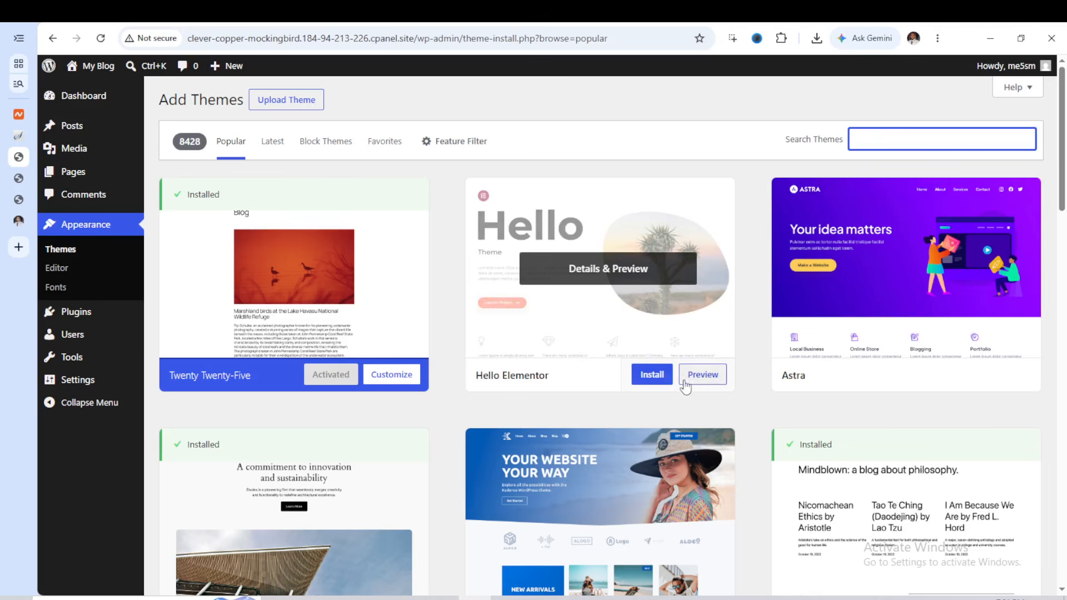
click(643, 377)
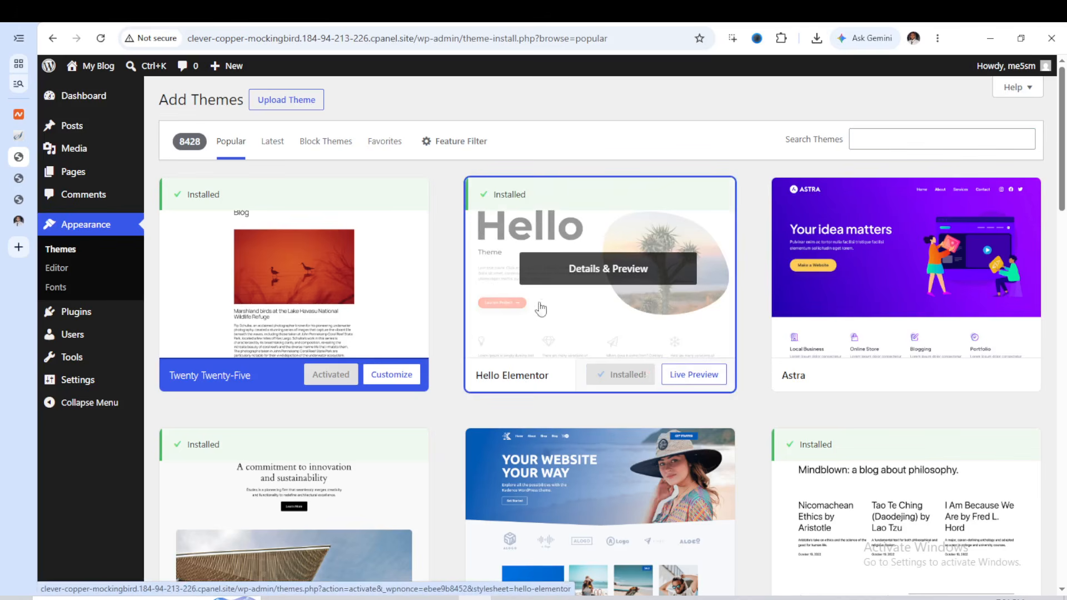
Activate the Hello Elementor theme and refresh the My Blog front end to view the site with it
click(631, 376)
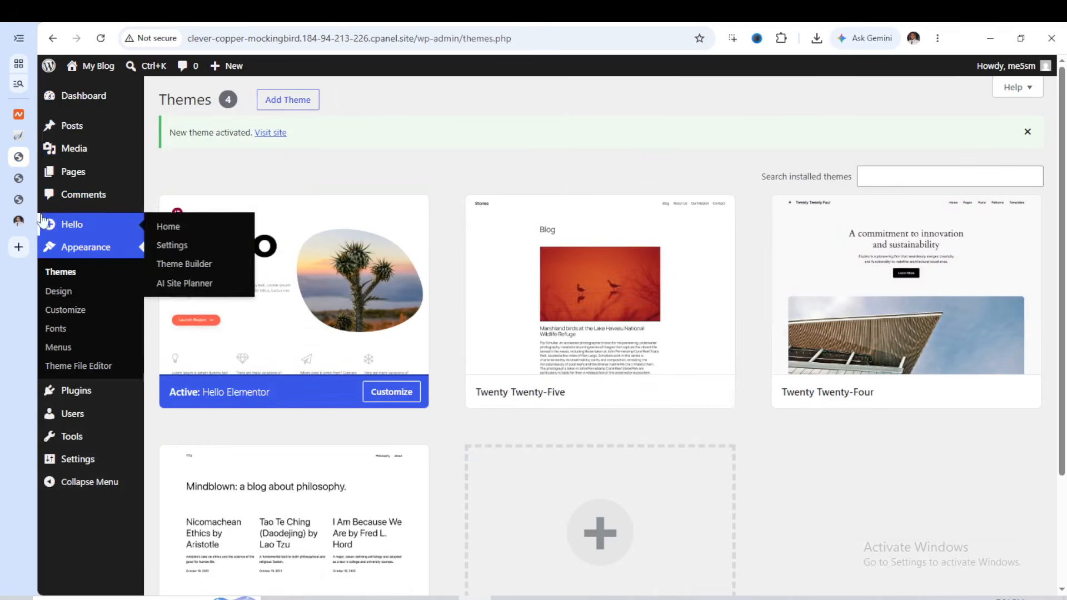
click(21, 180)
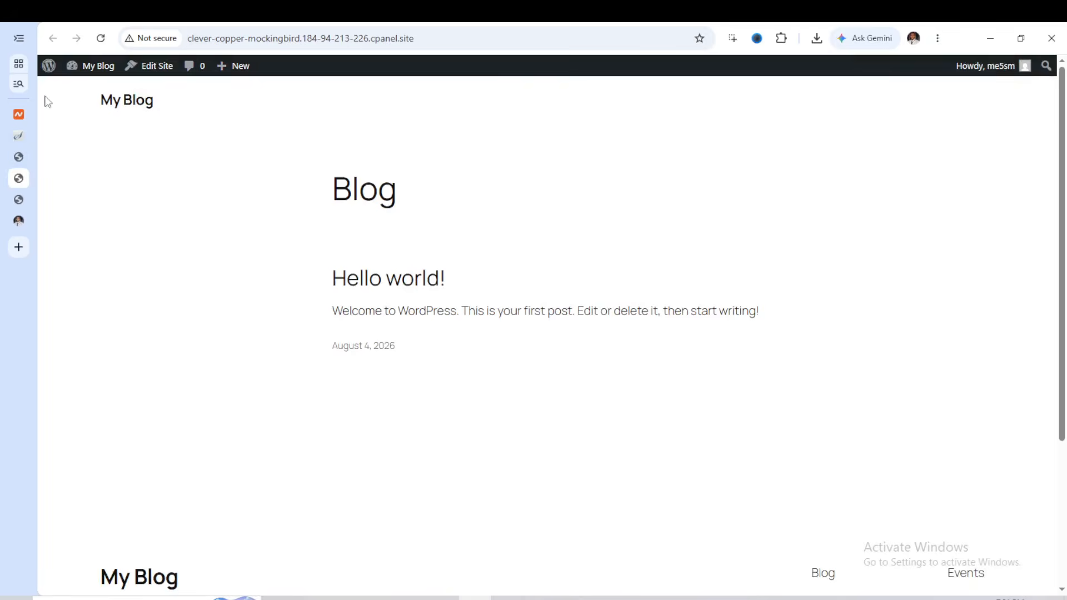
click(74, 64)
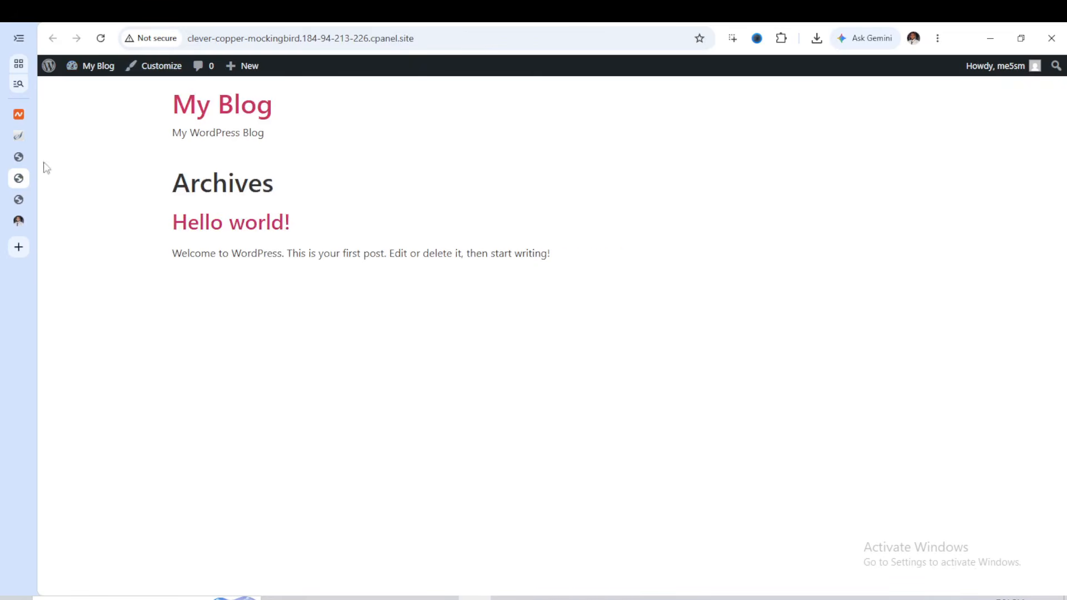
Search the WordPress plugin directory for "elementor" and install the Elementor Website Builder plugin
click(22, 158)
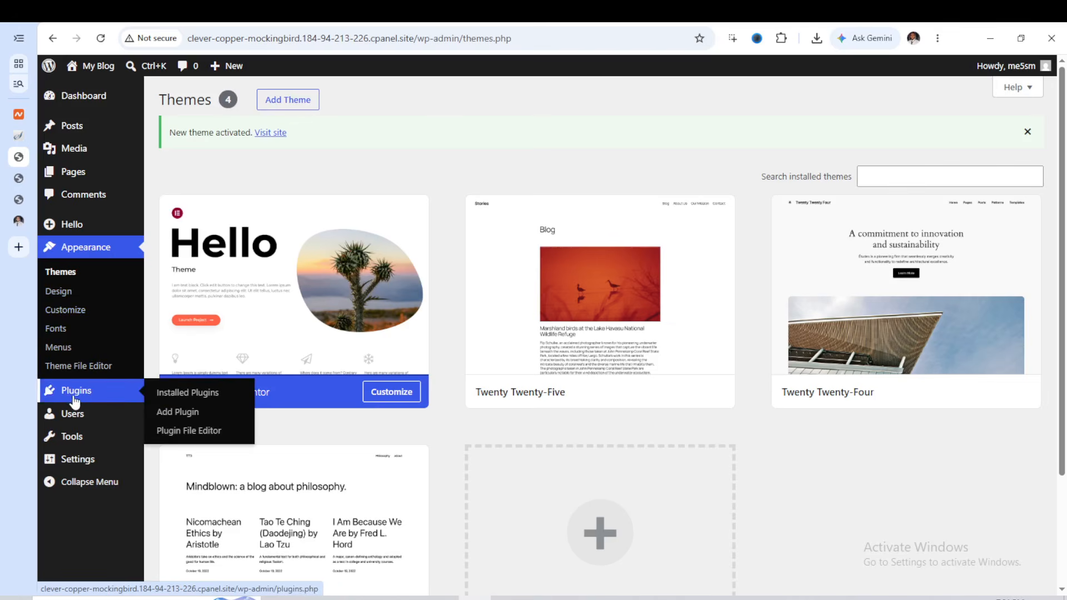
mouse_move(120, 412)
mouse_move(61, 396)
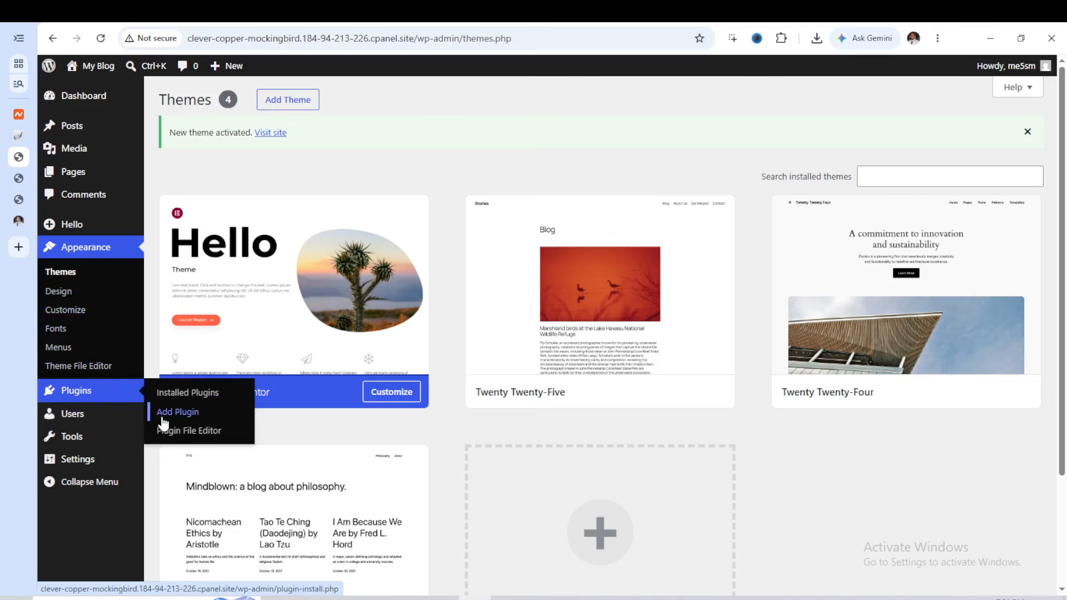
click(164, 422)
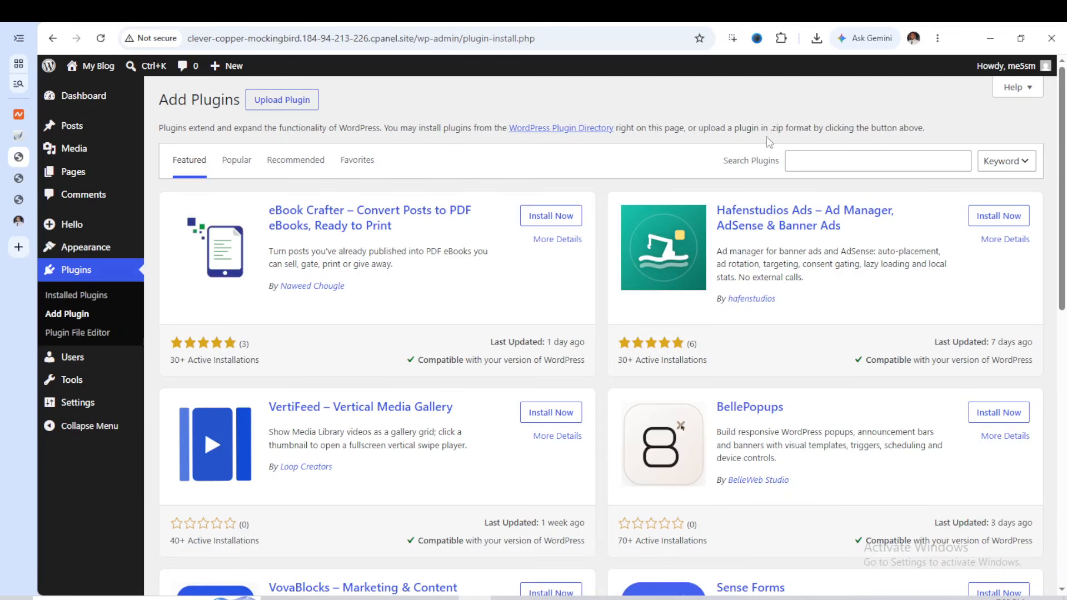
click(821, 163)
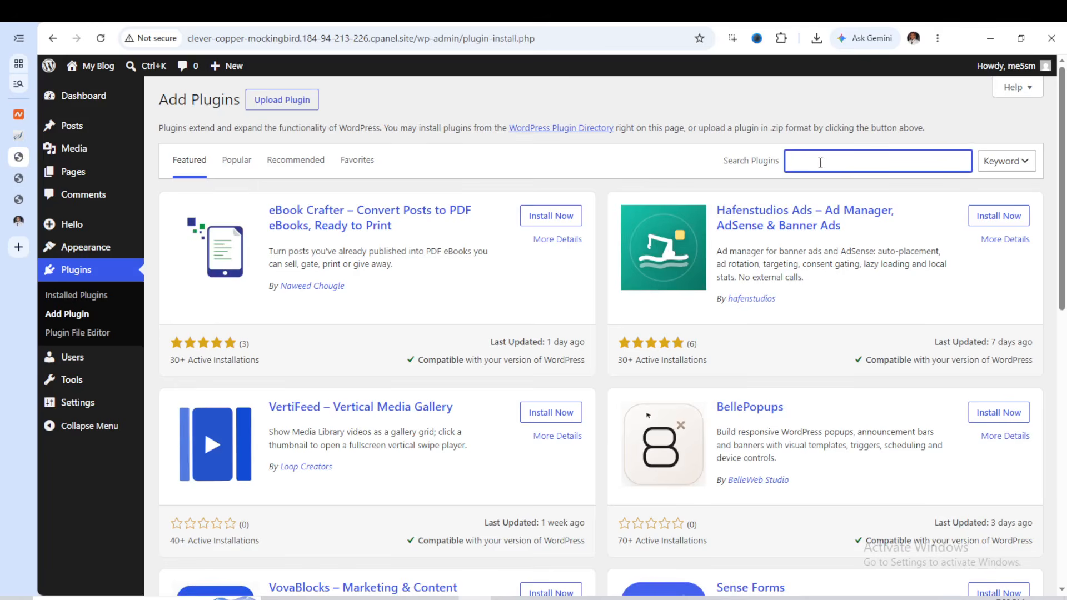
text(el)
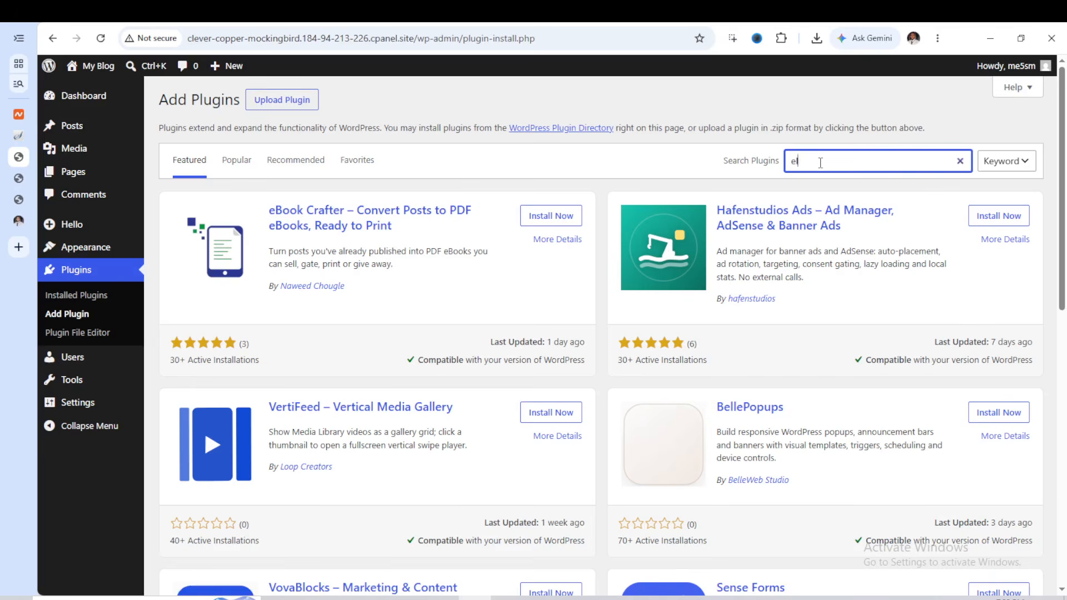
text(em)
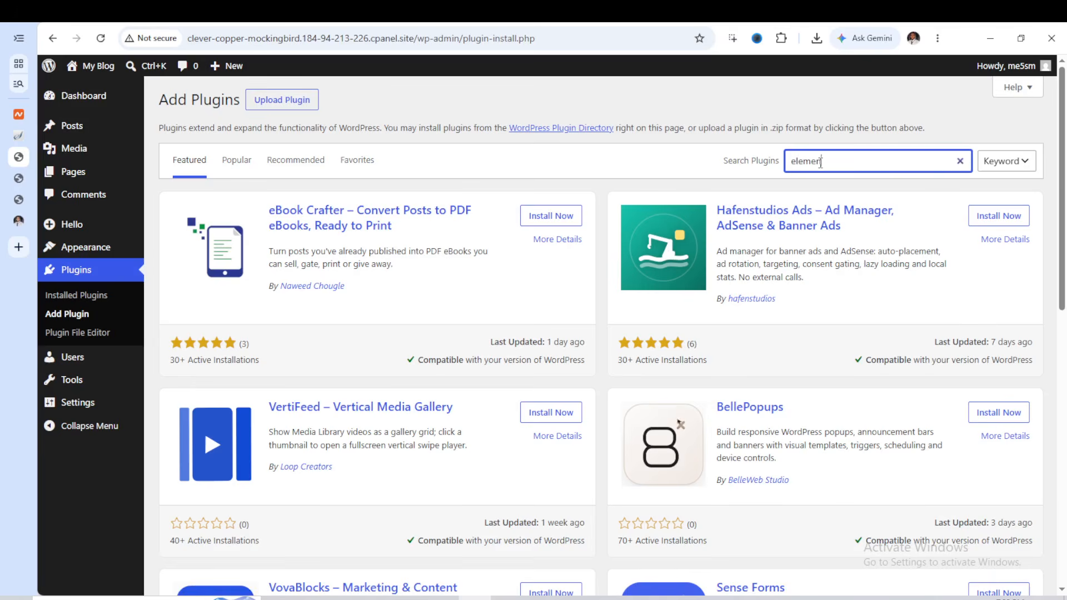
text(ent)
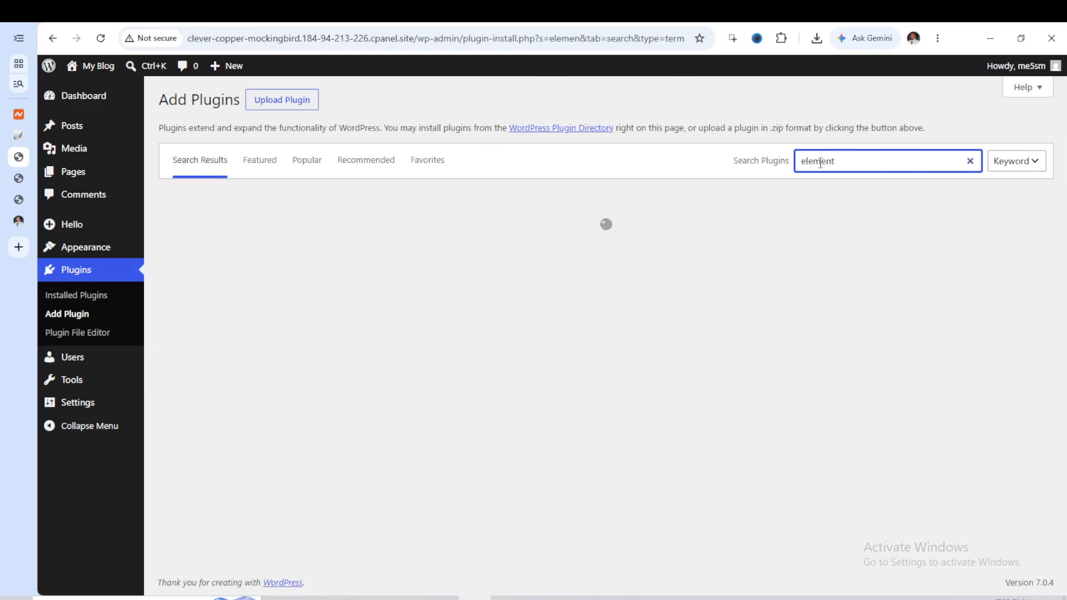
text(or)
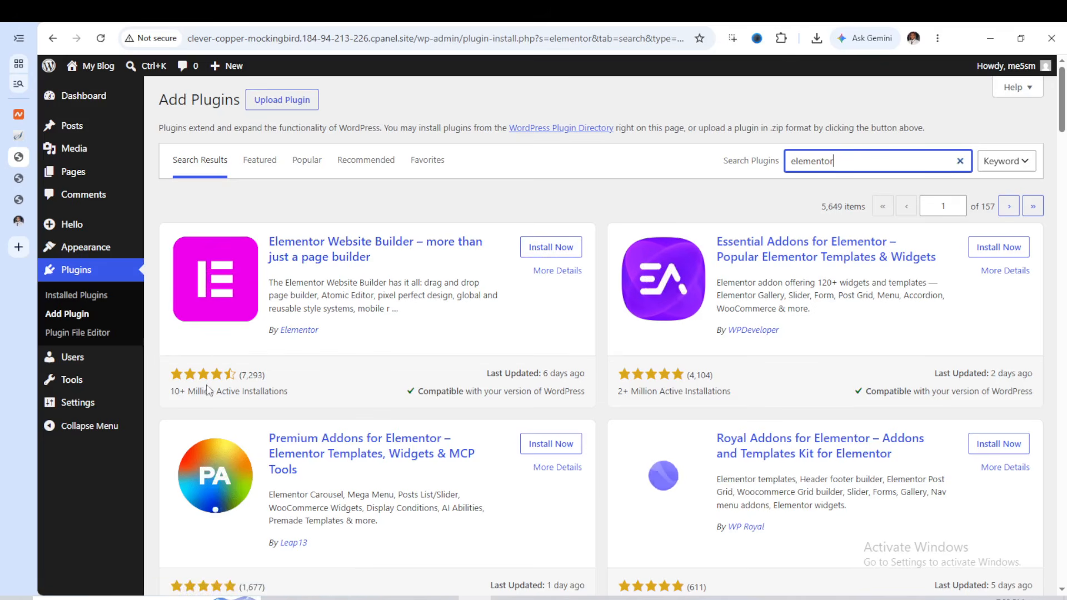
click(547, 248)
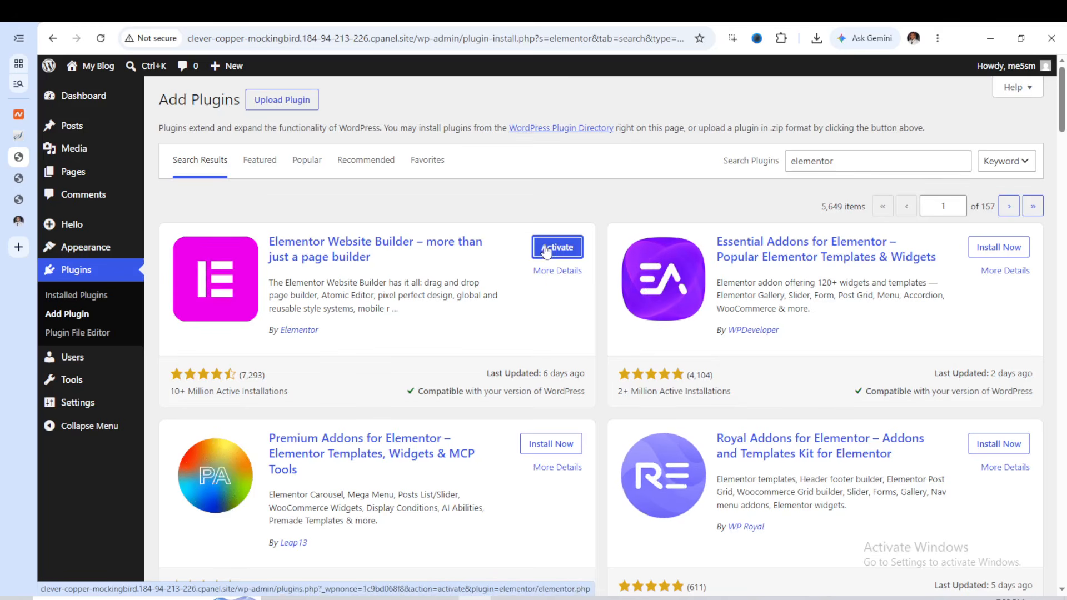
Search the plugin directory for "template kit import" and install Envato's Template Kit – Import plugin
double_click(812, 162)
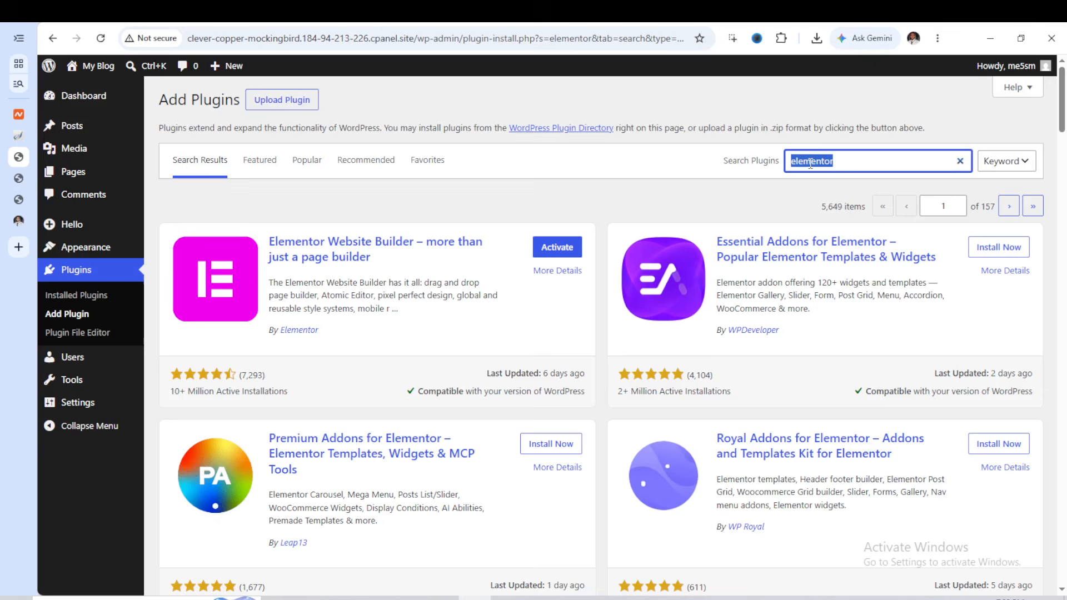
text(tem)
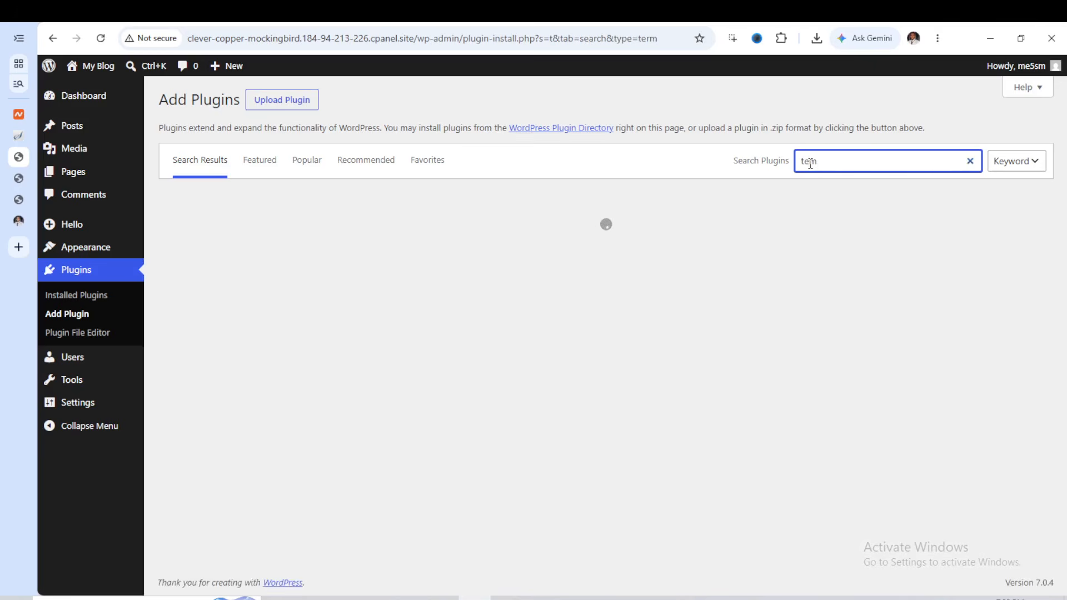
text(plate kit import)
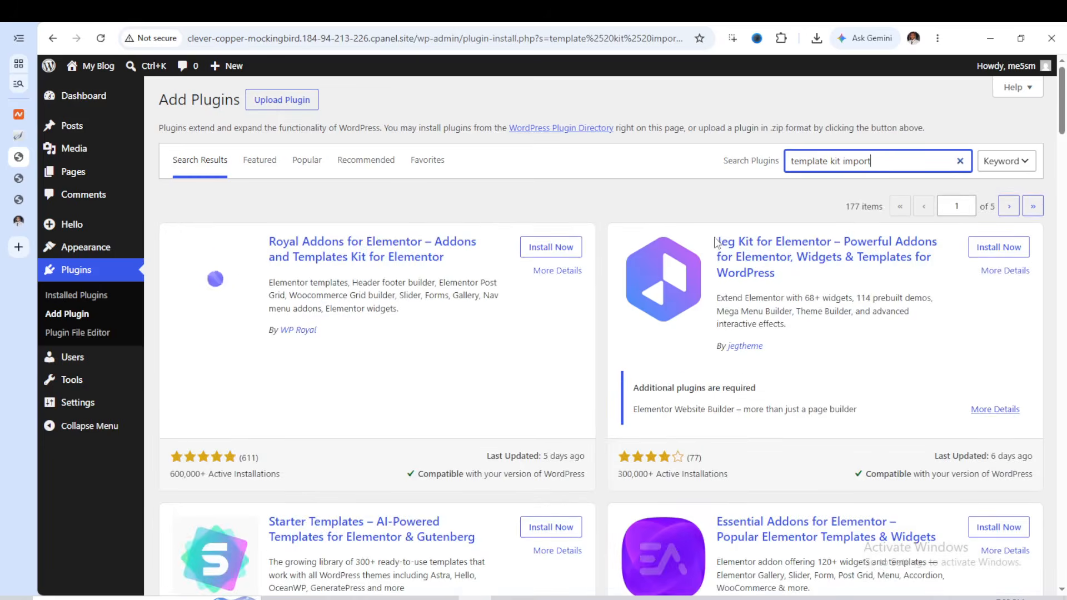
scroll(556, 309, down, 5)
scroll(569, 313, down, 10)
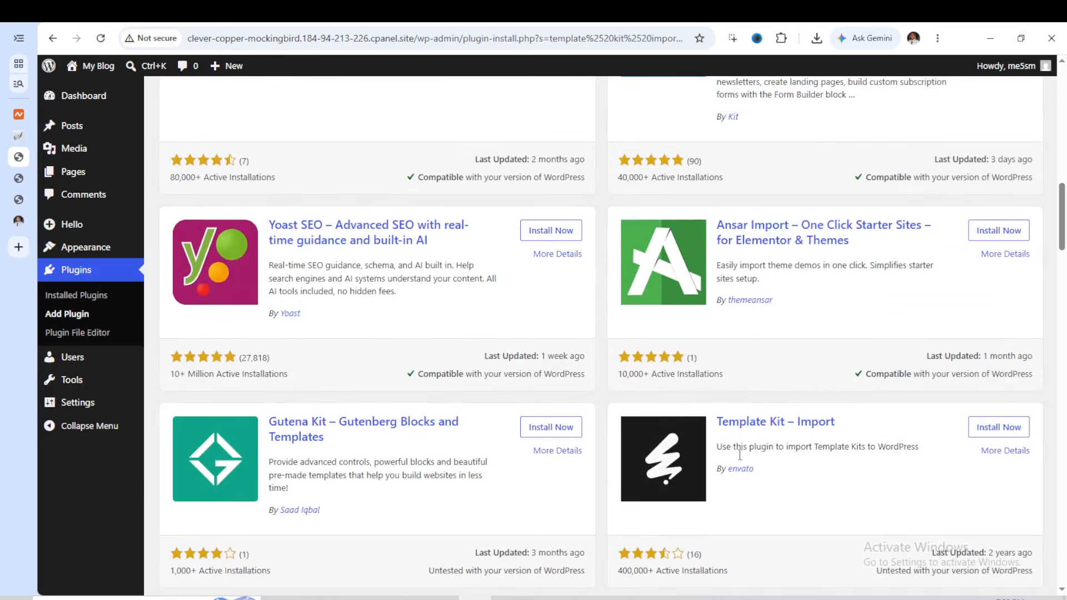
scroll(744, 447, down, 1)
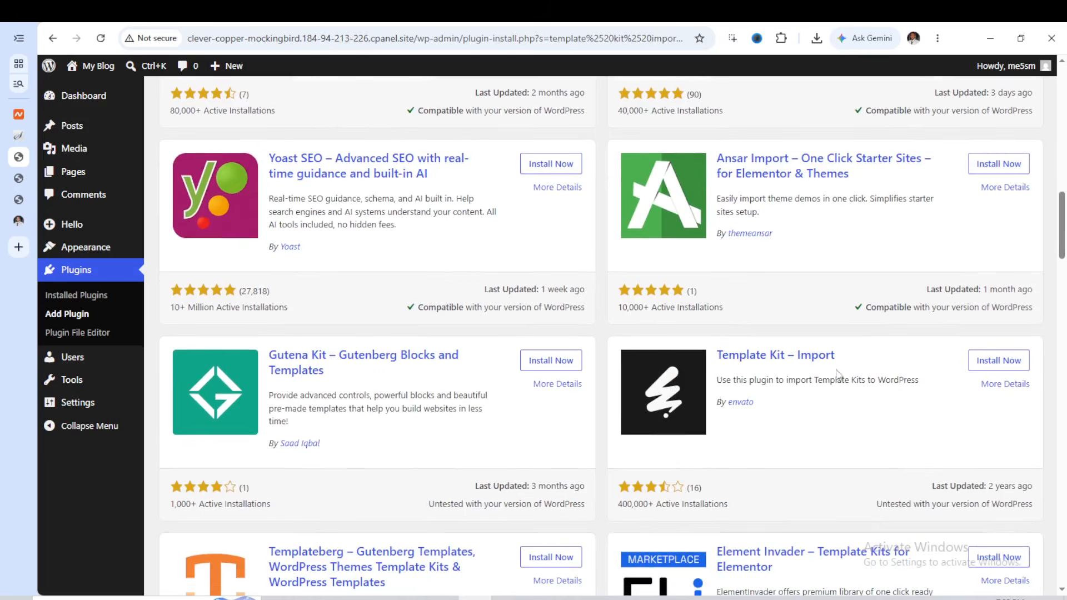
click(999, 366)
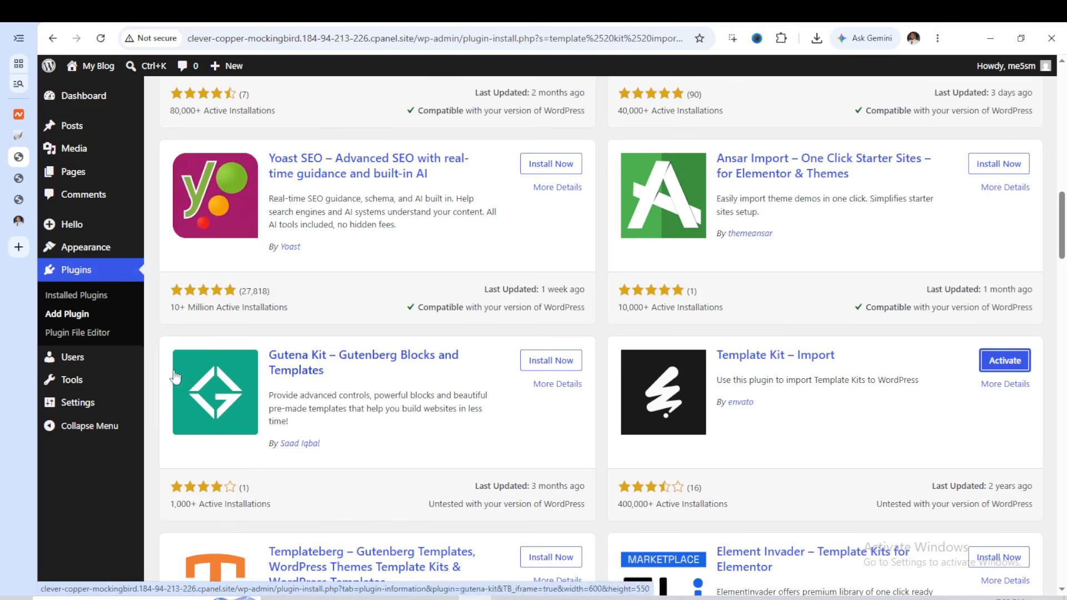
Bulk-activate the Elementor and Template Kit Import plugins from the list of installed plugins
click(83, 303)
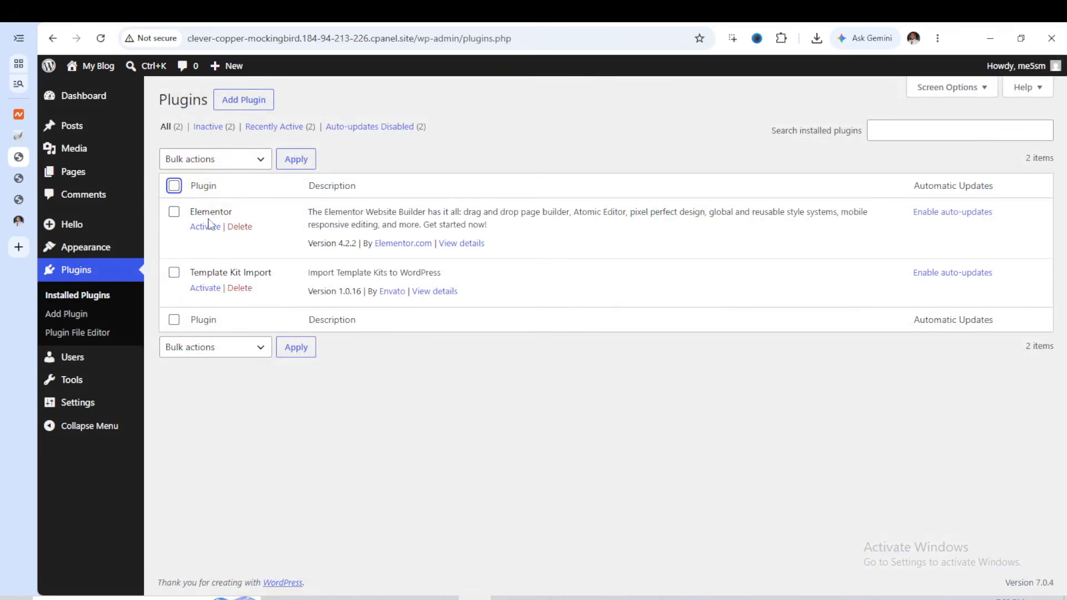
click(174, 186)
click(261, 161)
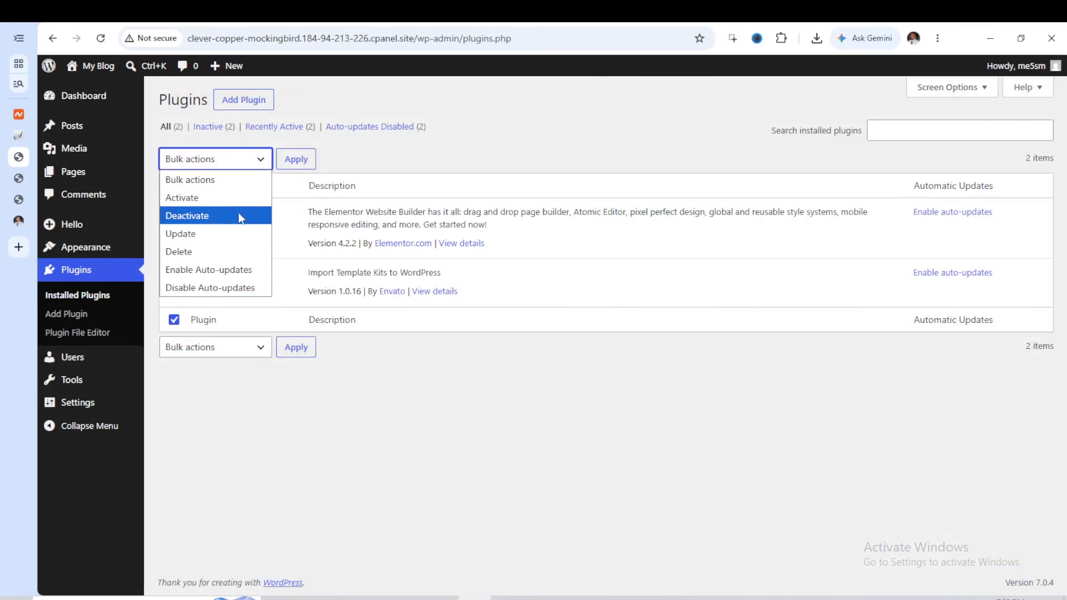
click(236, 199)
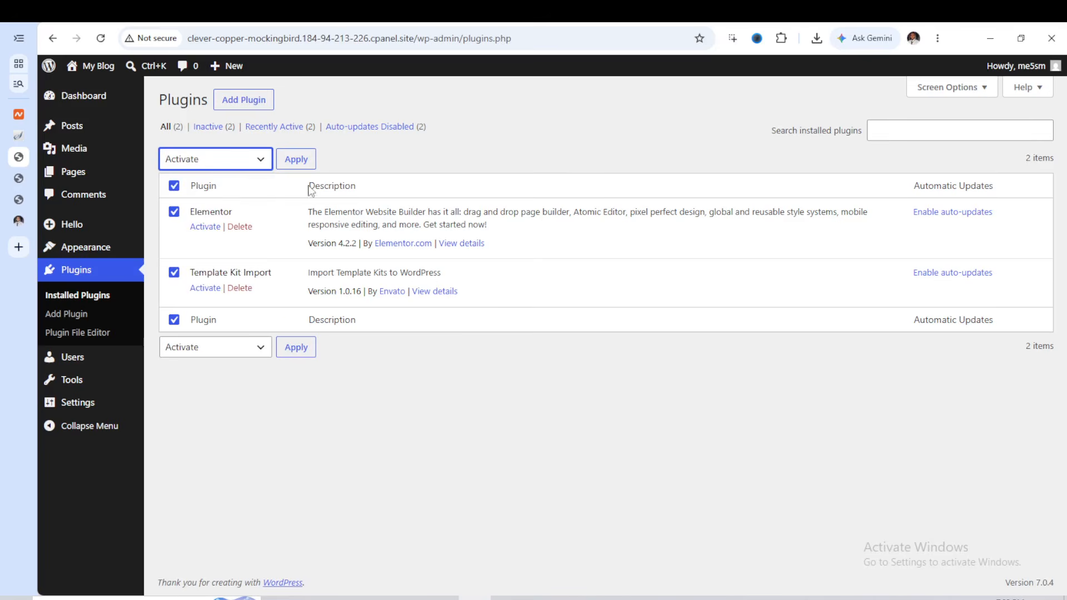
click(303, 168)
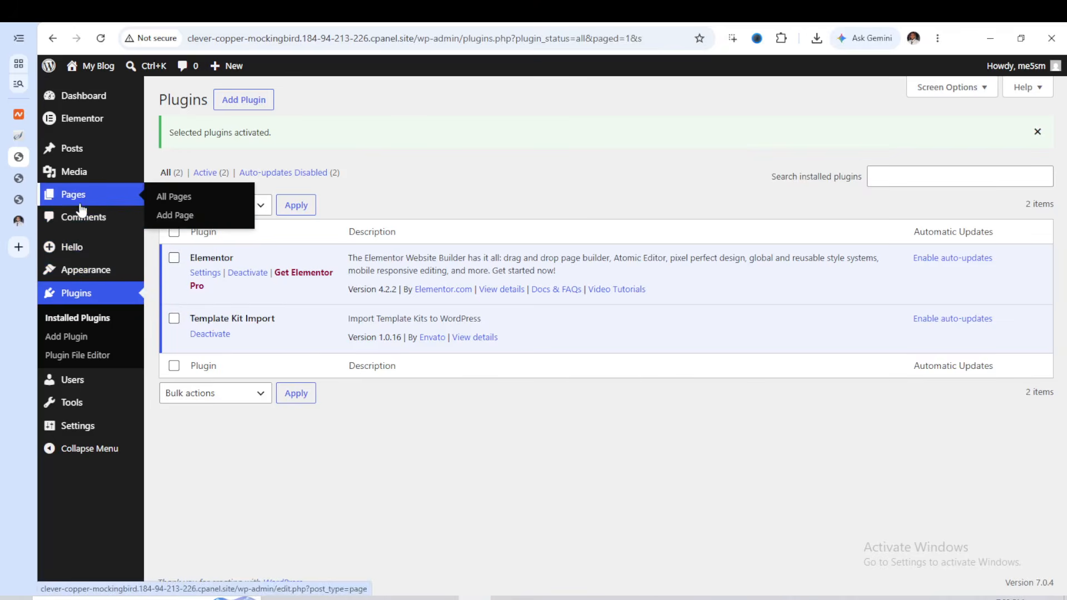
Create a new page titled "Home" with the Elementor Full Width template and publish it
click(171, 221)
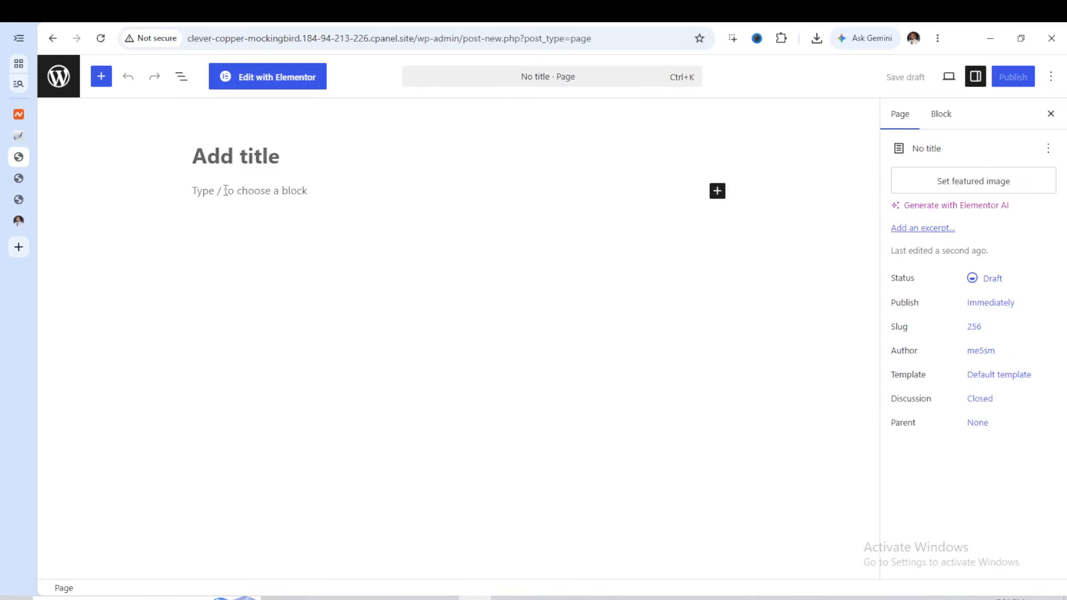
text(Home)
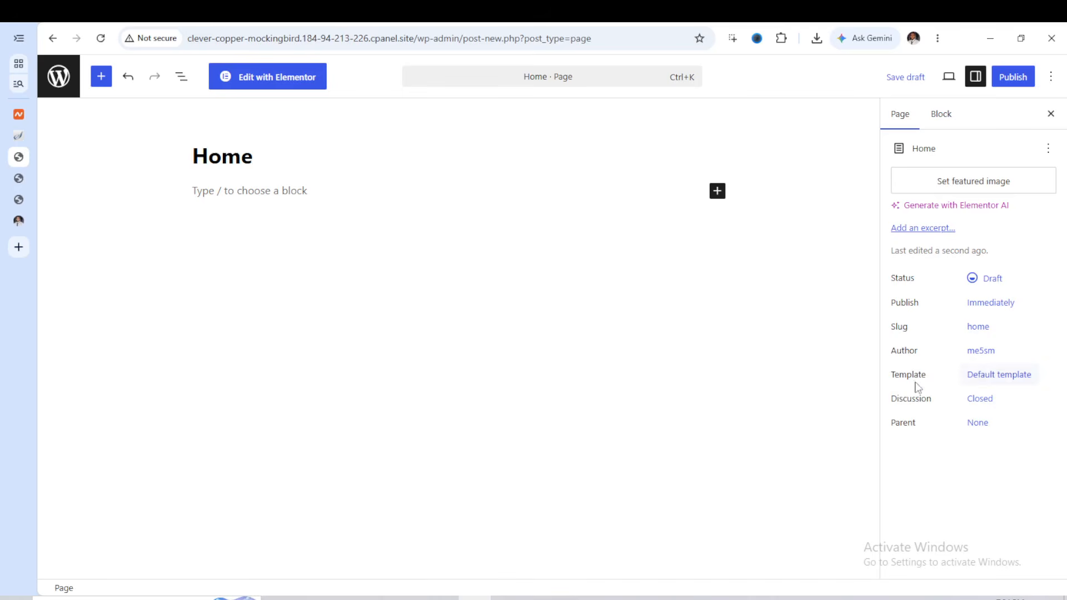
click(1013, 383)
click(787, 461)
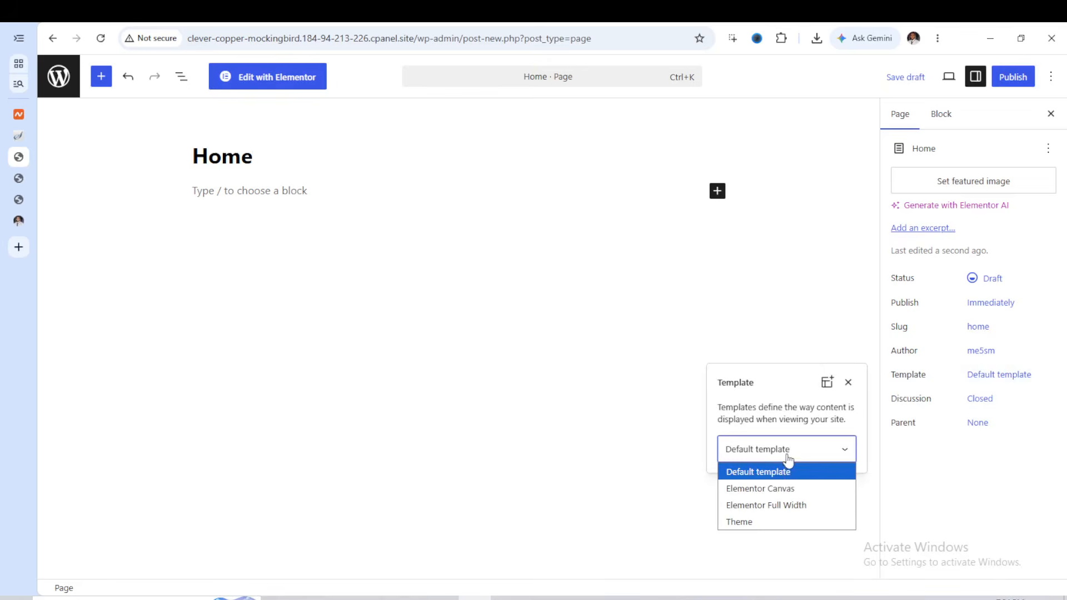
click(778, 511)
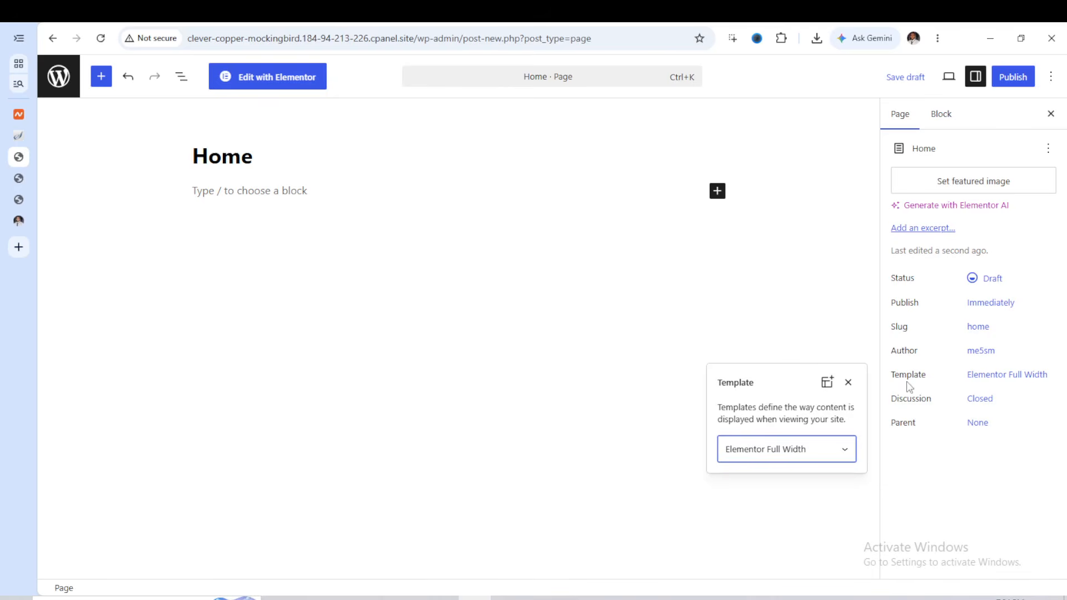
click(1012, 79)
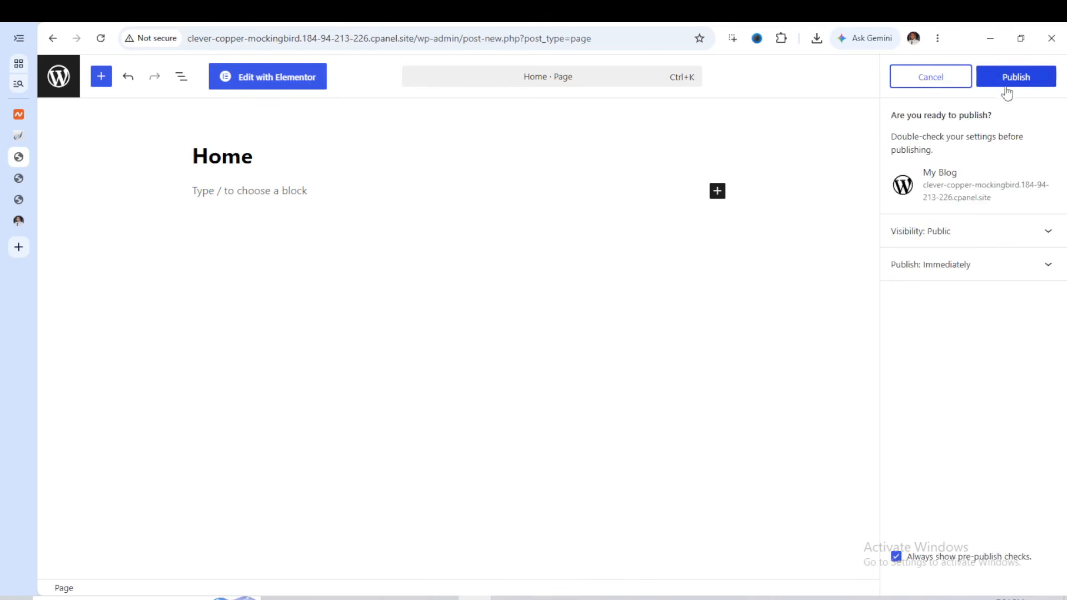
click(1022, 78)
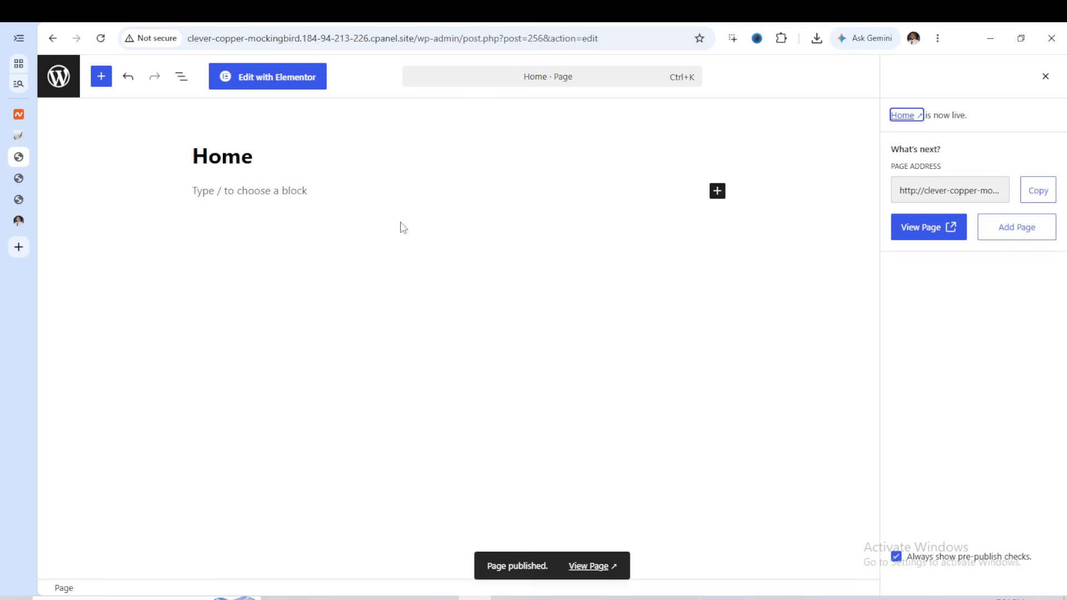
Leave the page editor and open the list of all pages in the WordPress admin
click(53, 38)
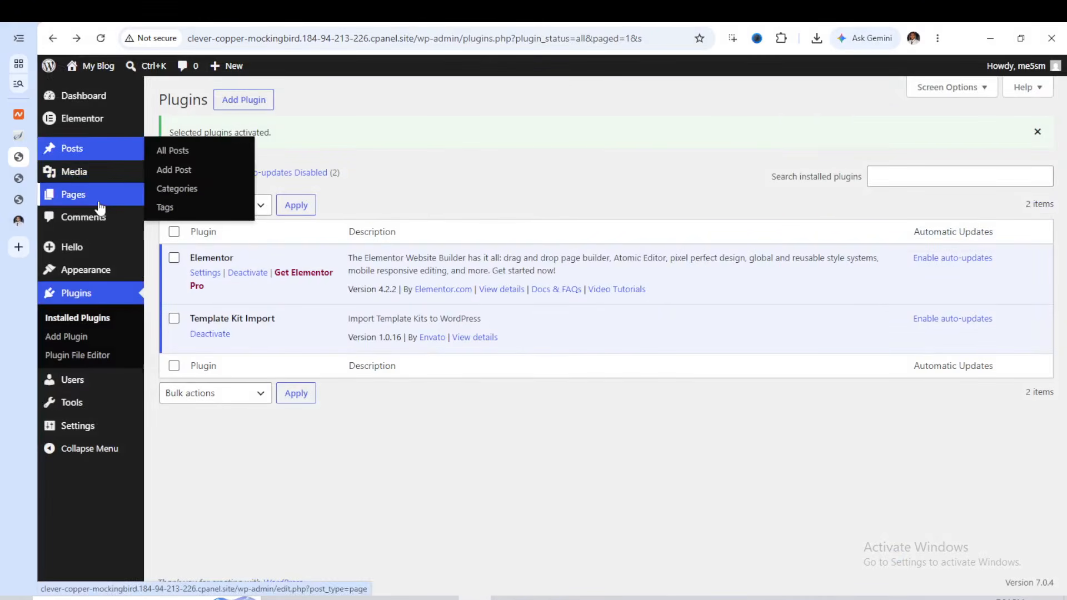
mouse_move(100, 207)
click(166, 200)
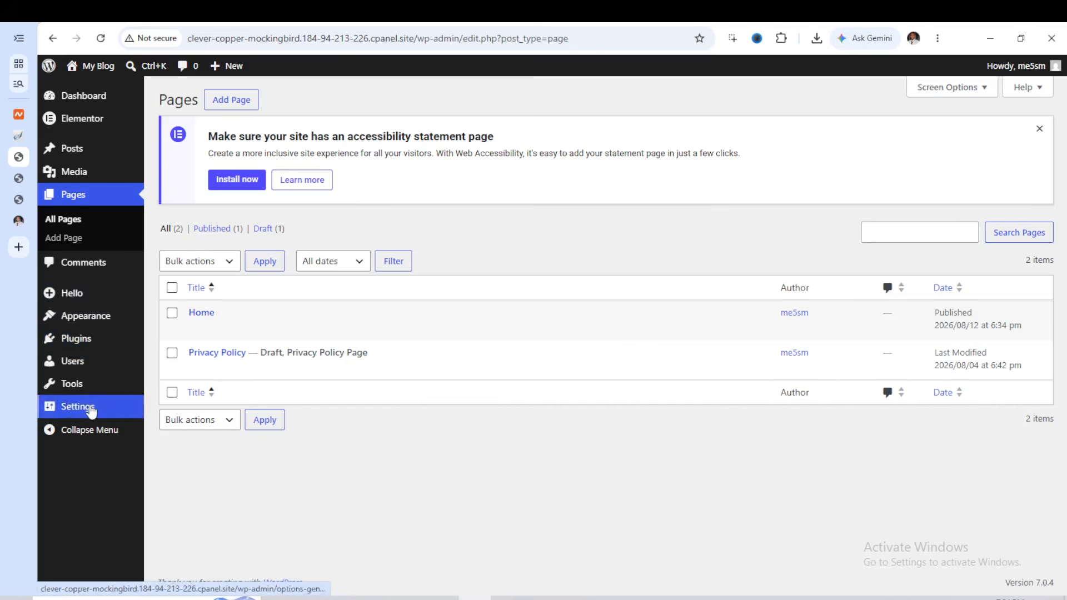
Set the homepage in the Reading settings to a static page, choose Home as the homepage, and save the changes
mouse_move(92, 414)
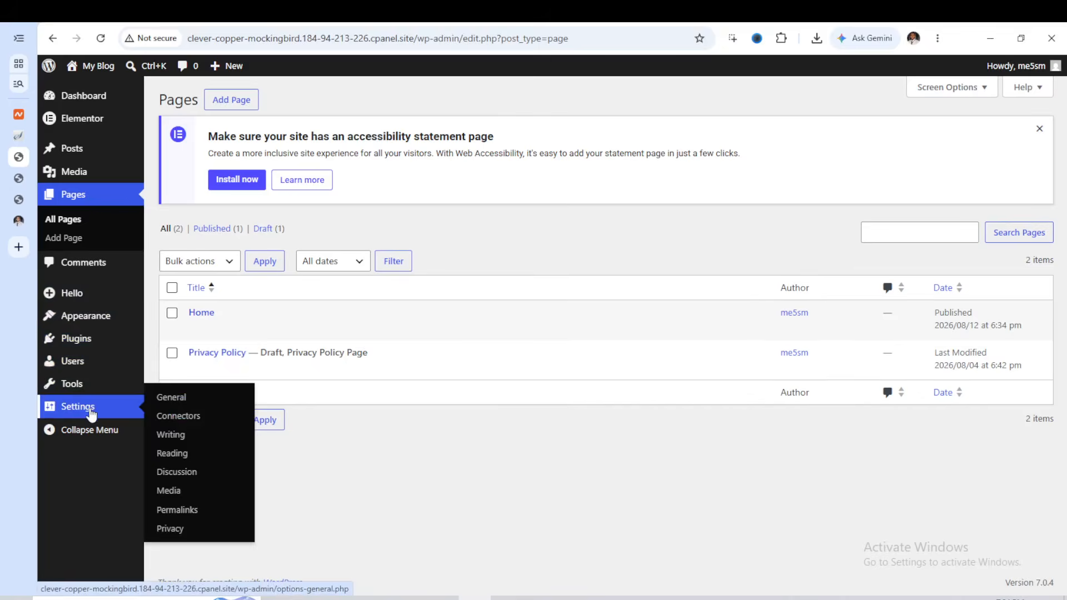
click(165, 454)
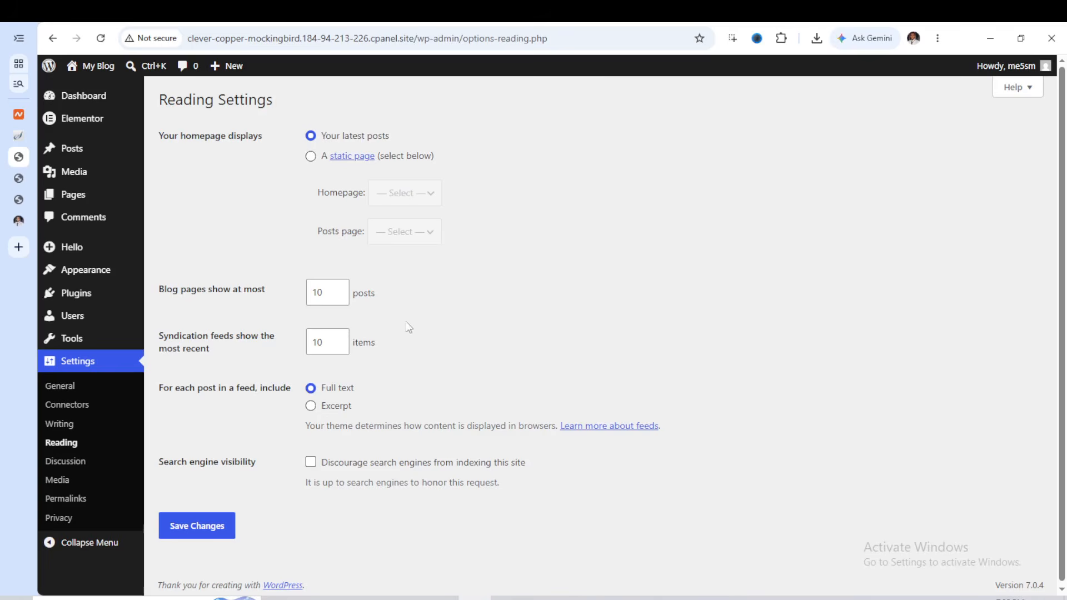
click(19, 178)
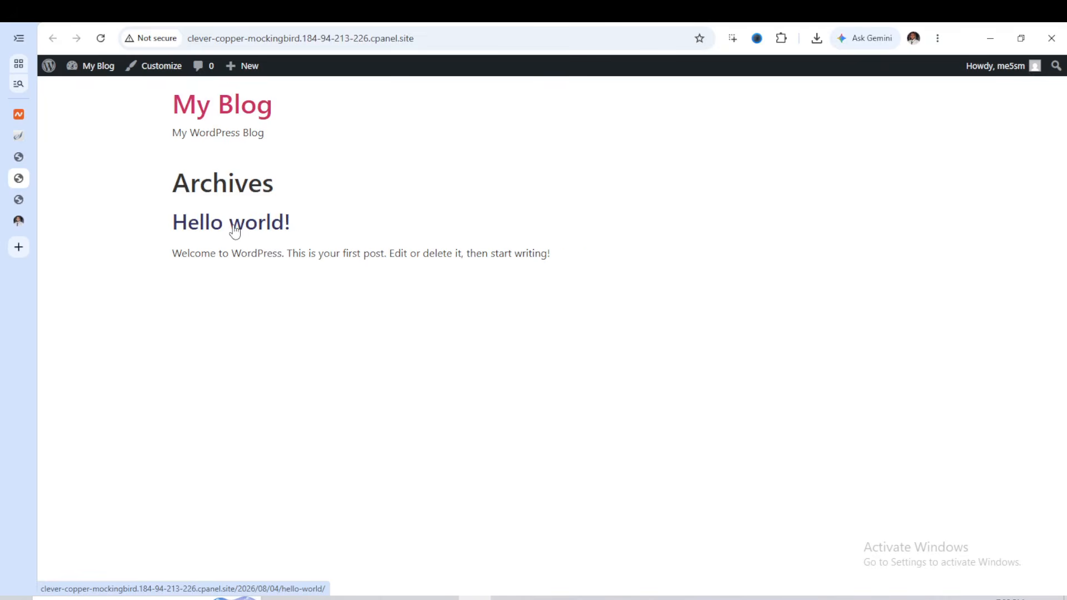
click(19, 157)
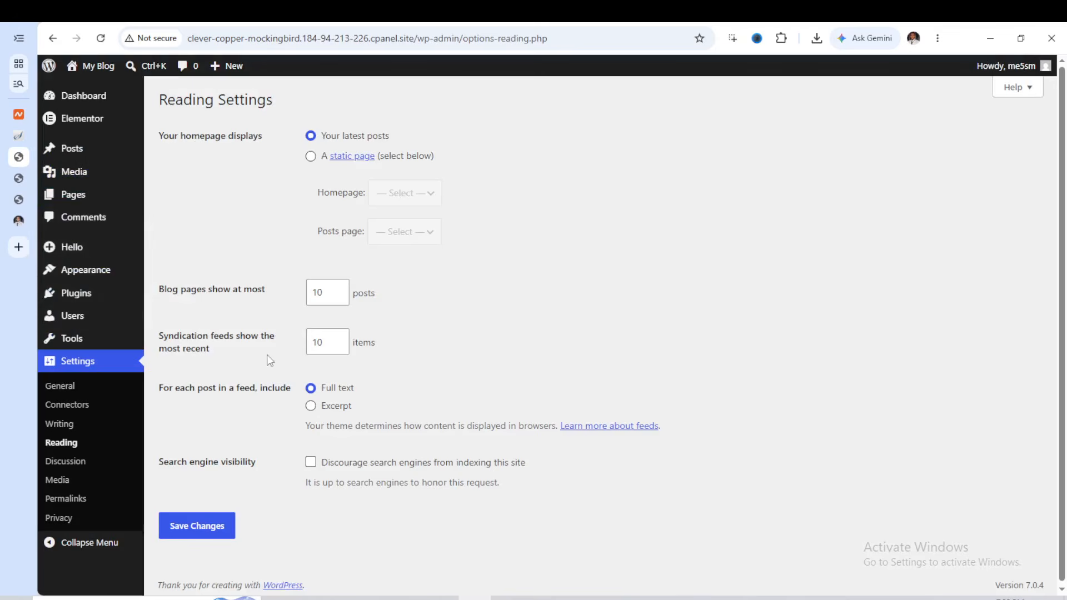
click(312, 157)
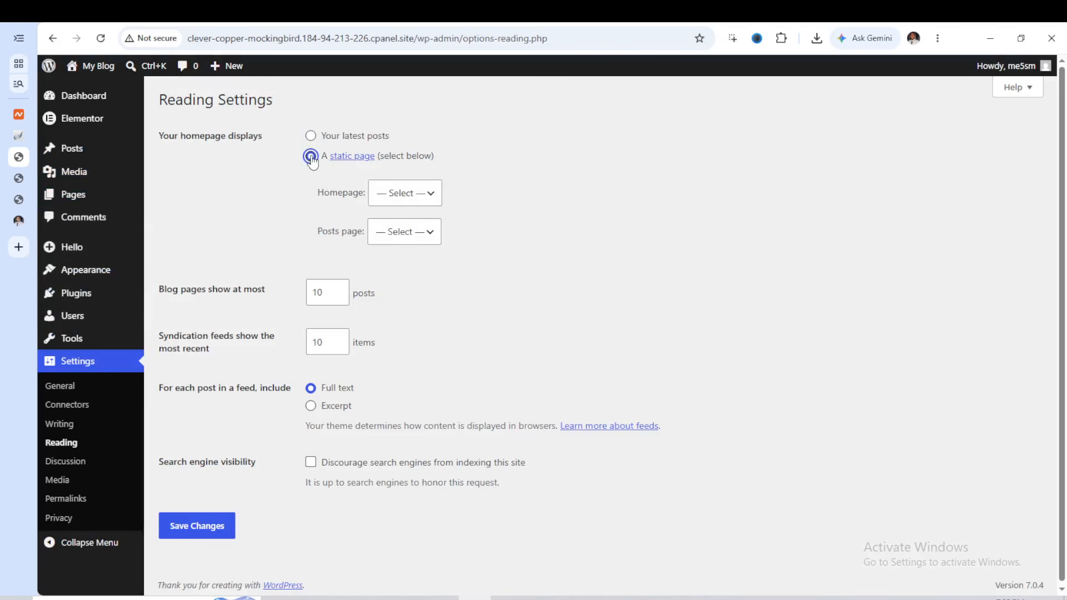
click(428, 198)
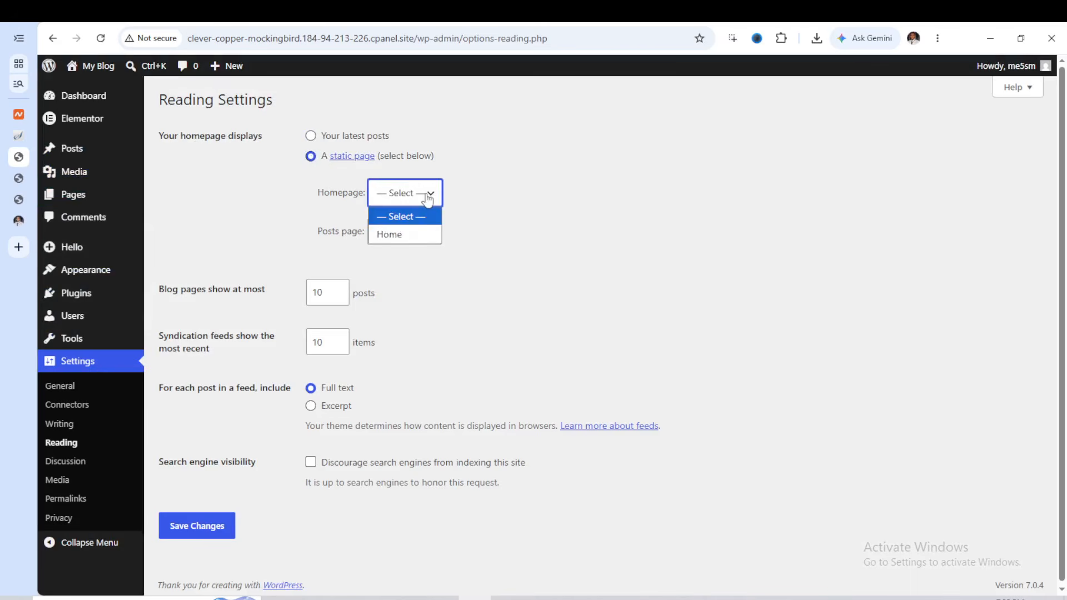
click(409, 236)
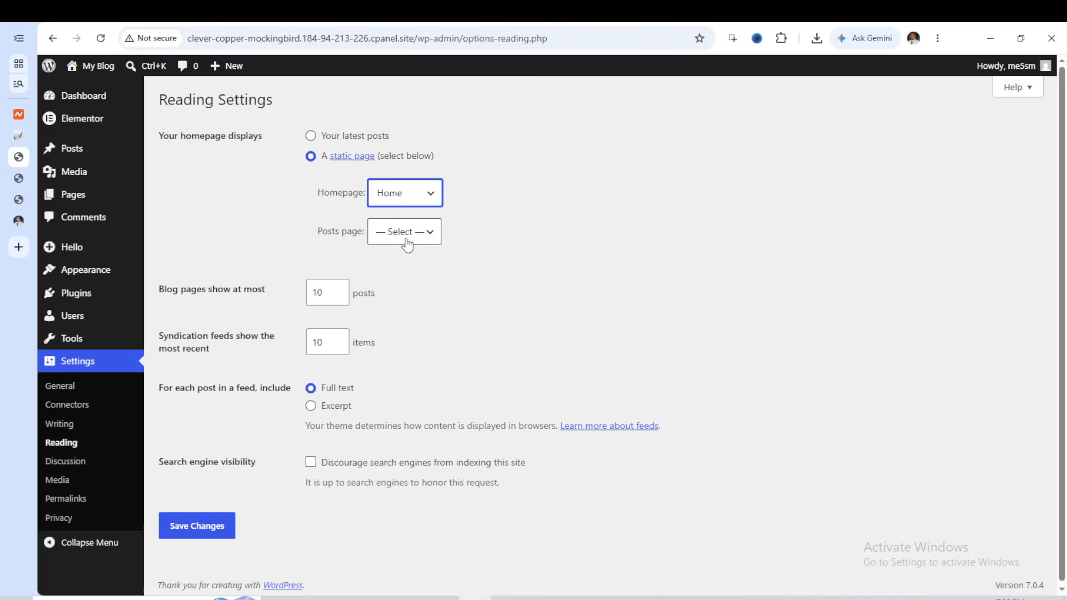
click(210, 532)
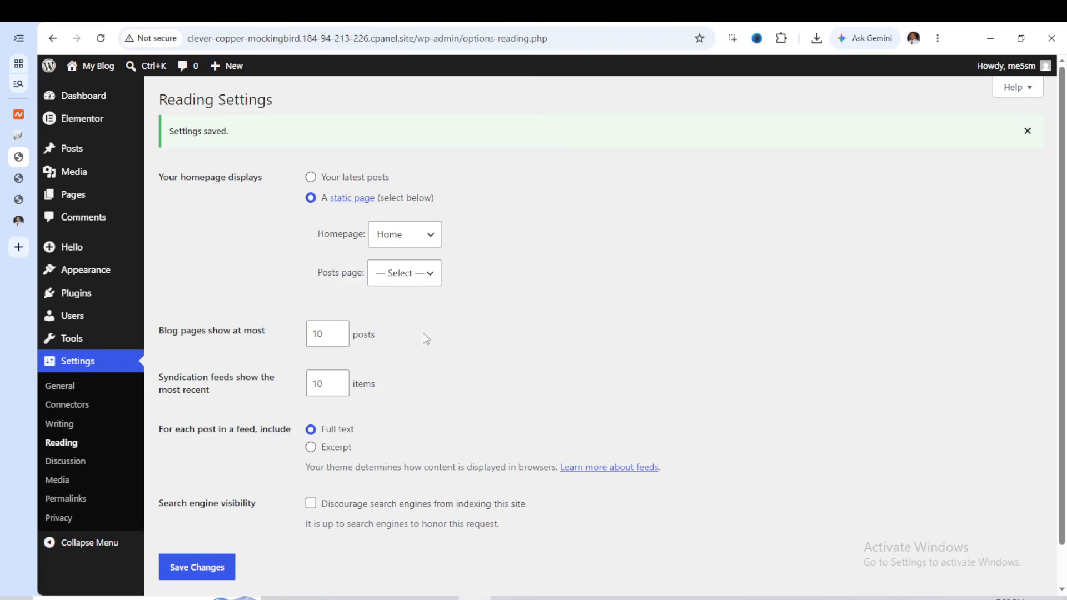
Reload the site's front end to check the homepage display
click(19, 179)
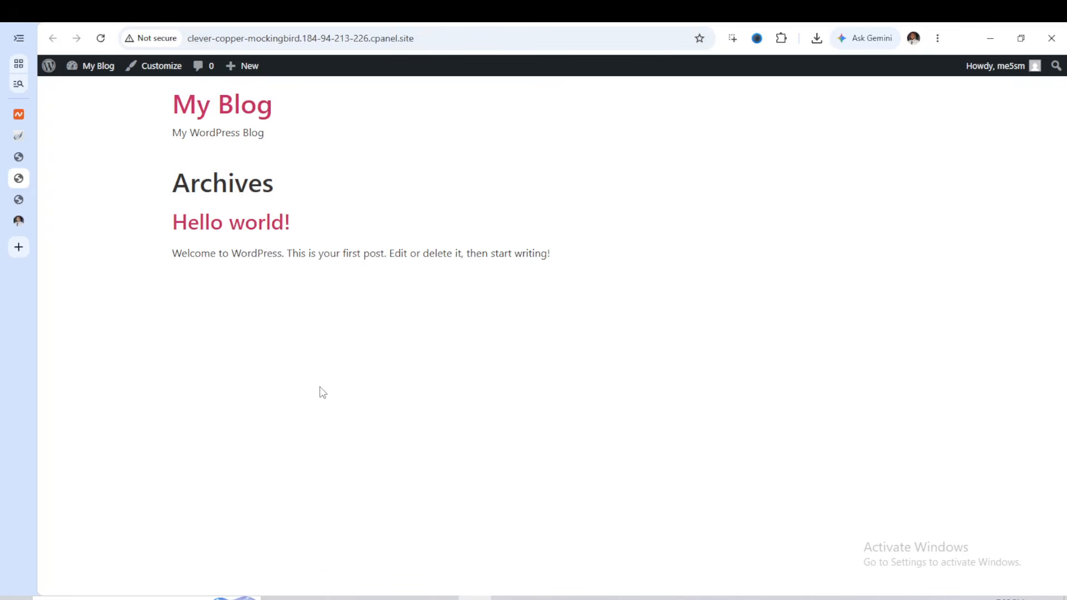
key(F1)
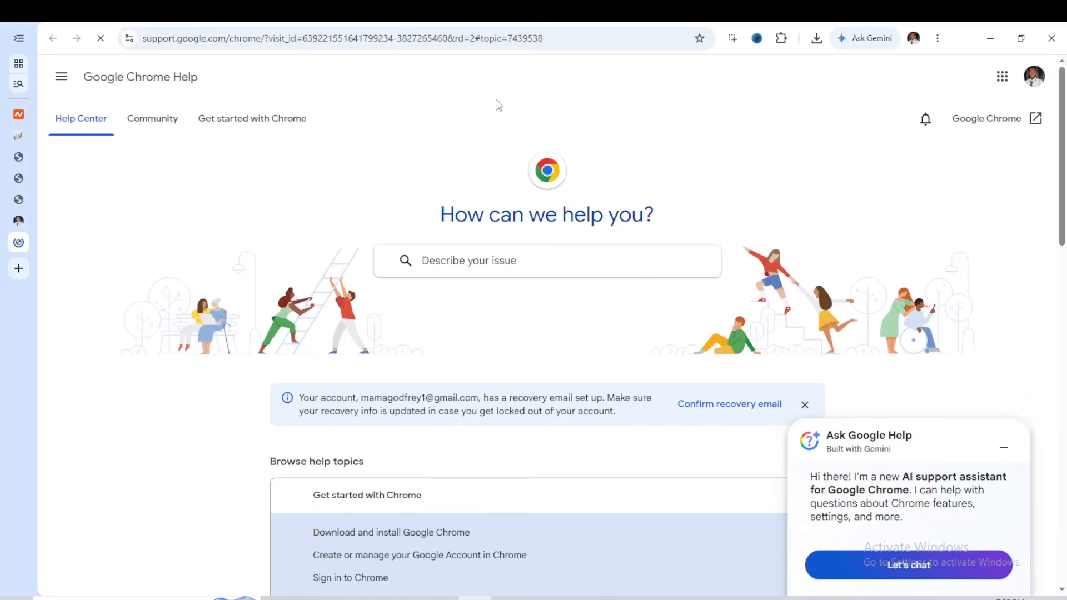
key(ctrl+w)
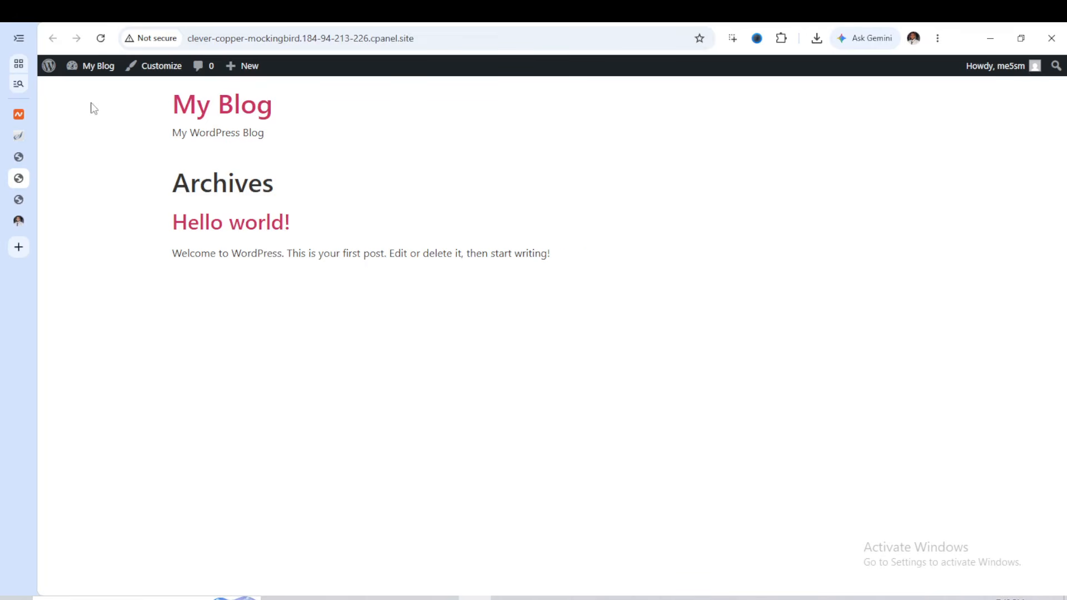
click(101, 38)
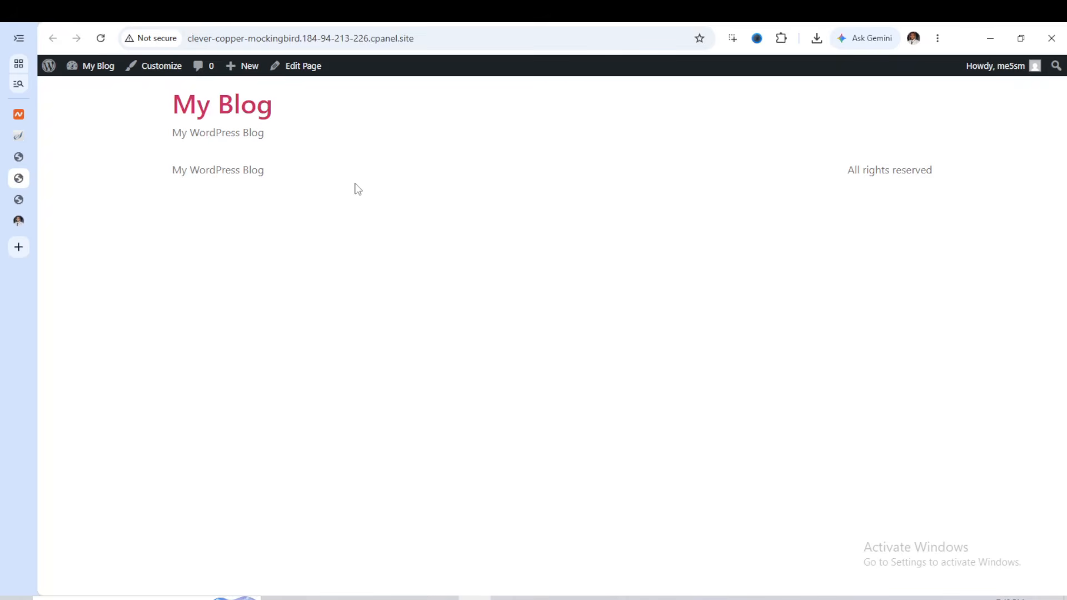
Return to the WordPress admin and open the list of all pages to check which page is the front page
click(23, 159)
mouse_move(85, 176)
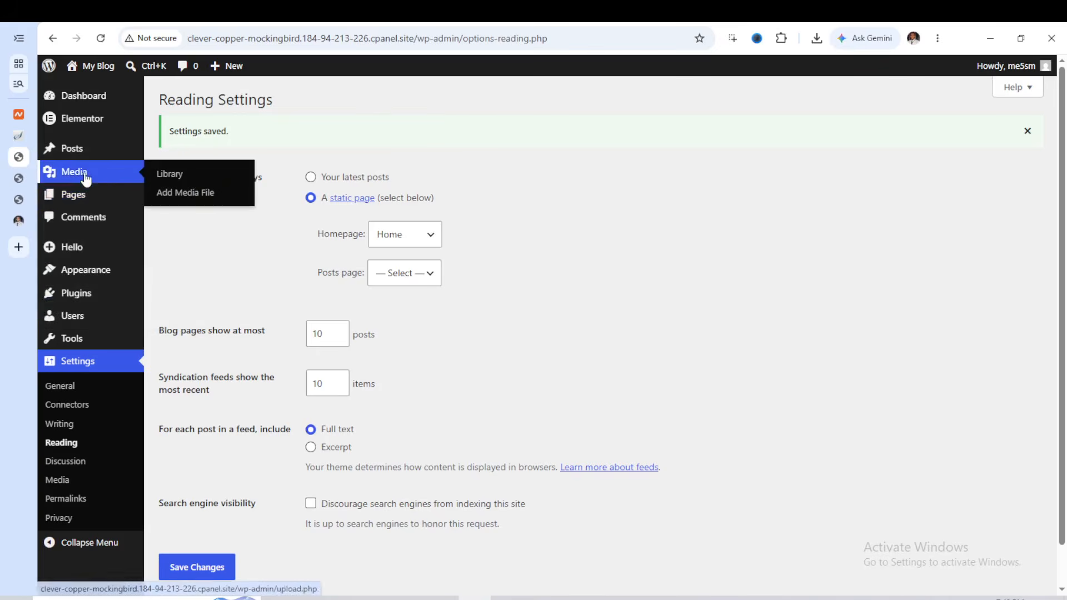
mouse_move(88, 197)
click(165, 207)
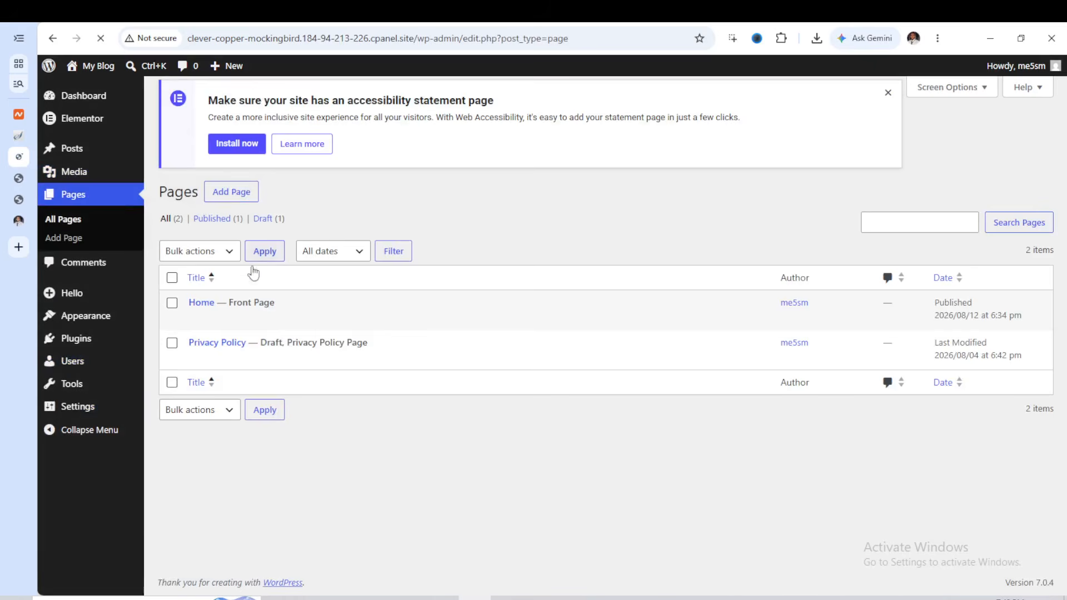
mouse_move(208, 337)
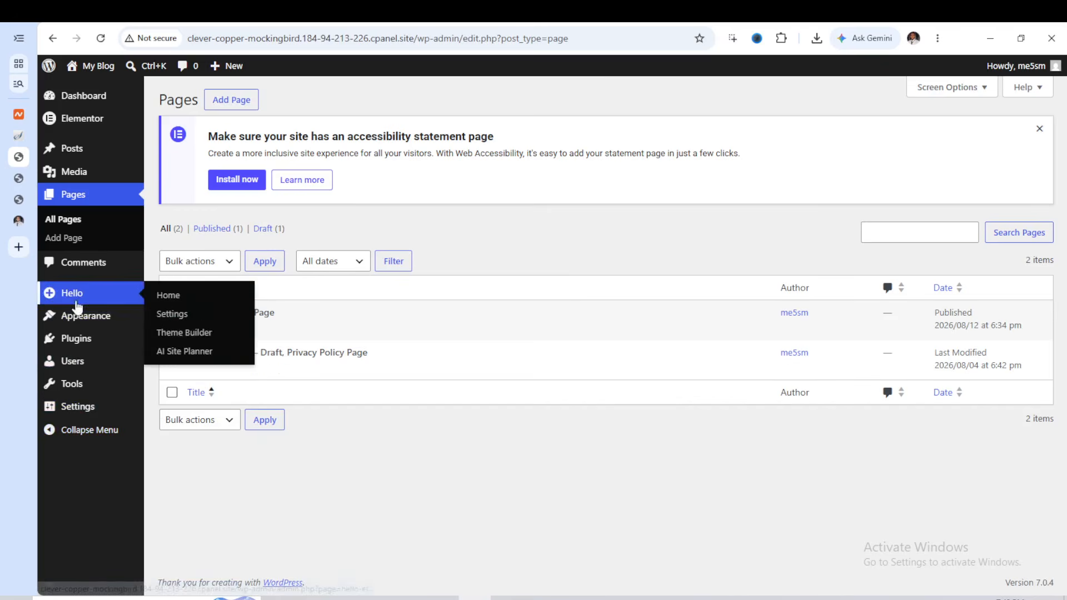
Create a new navigation menu named "Podcast"
mouse_move(85, 323)
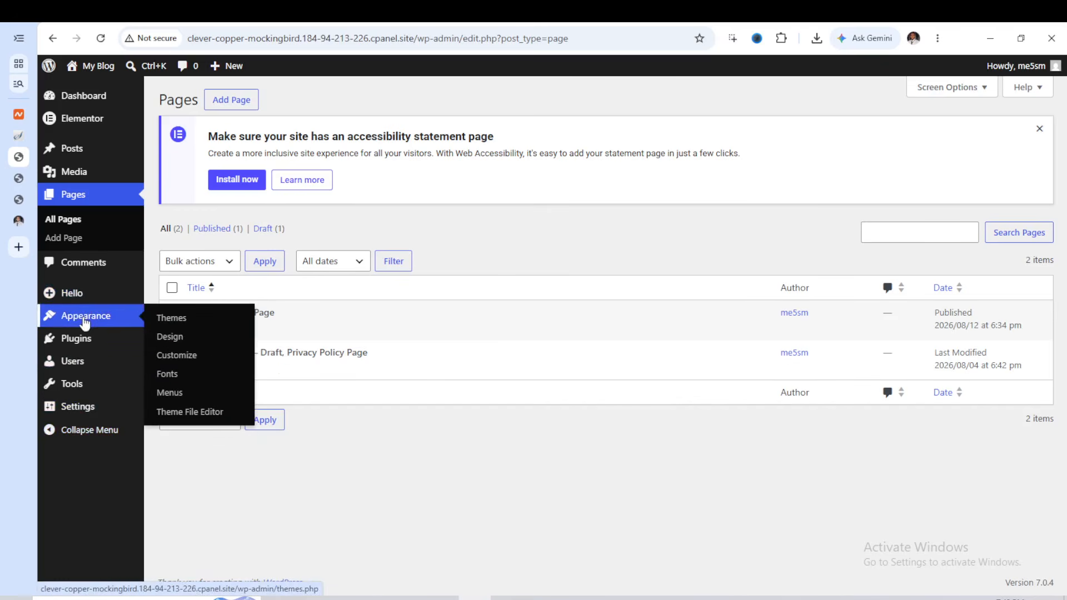
click(173, 398)
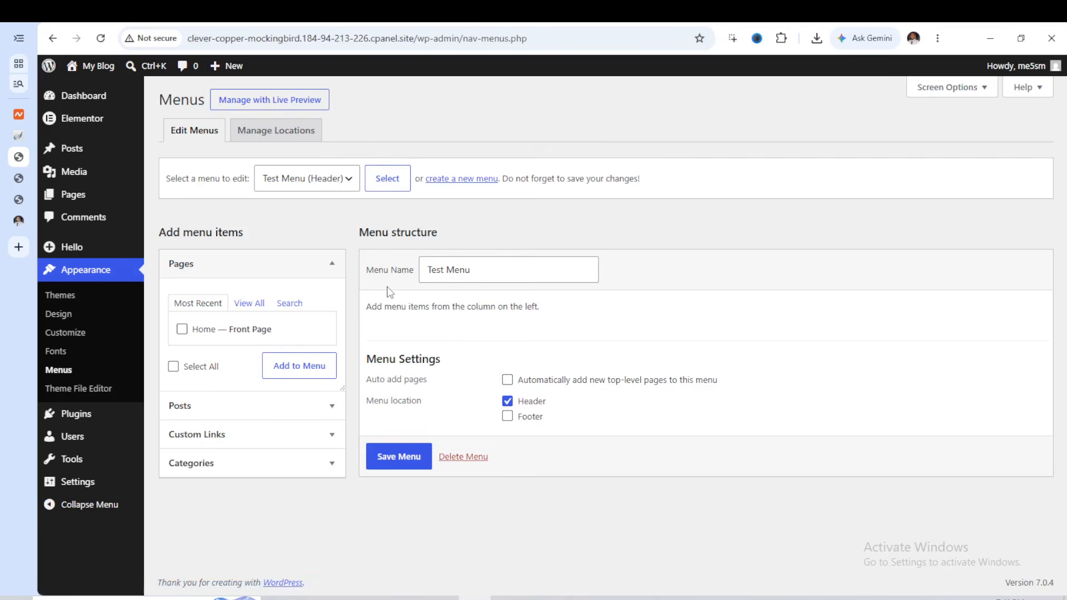
click(454, 184)
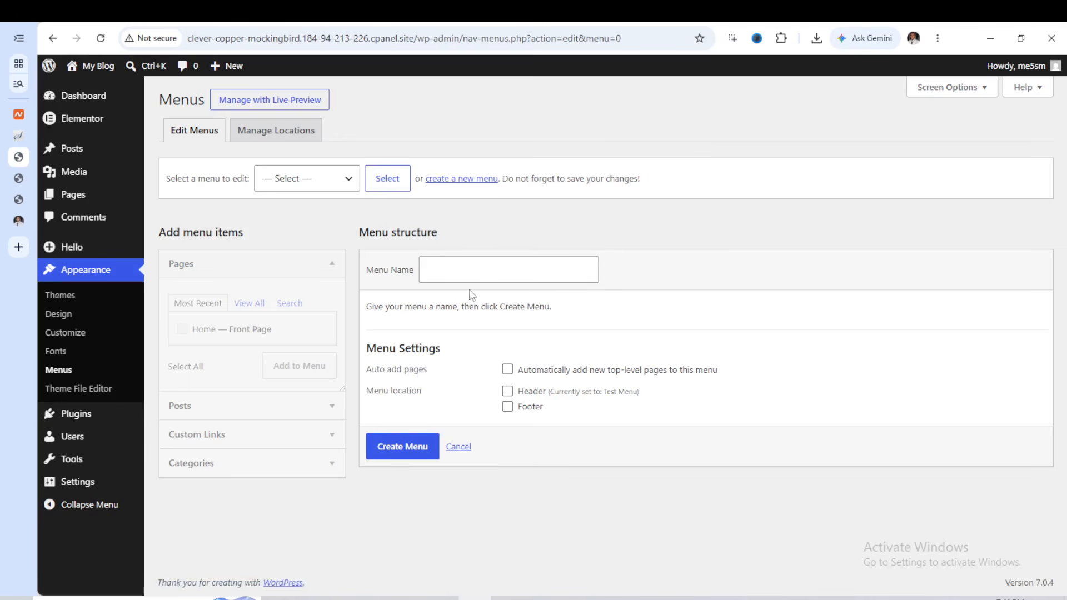
click(349, 178)
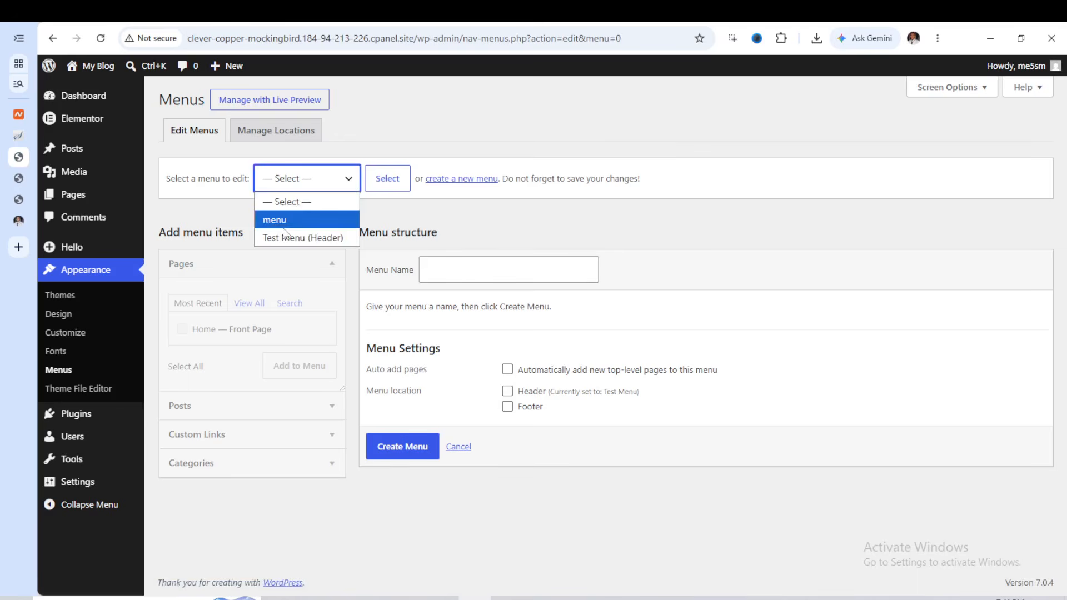
click(465, 269)
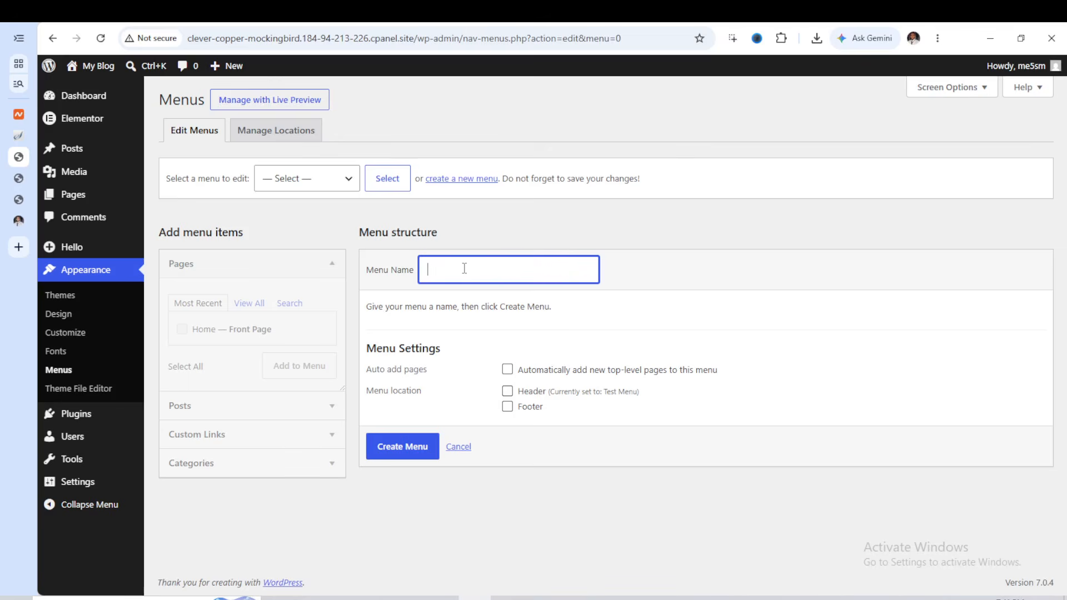
text(Podcast)
click(410, 449)
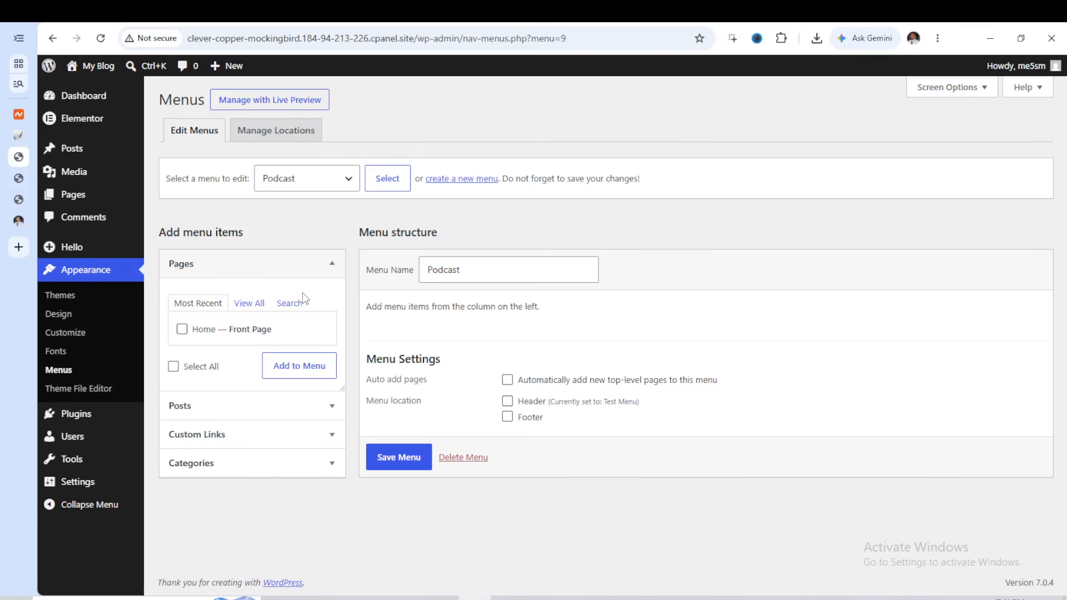
Tick the Home page among the available menu items and copy the site's web address from its front end
click(183, 330)
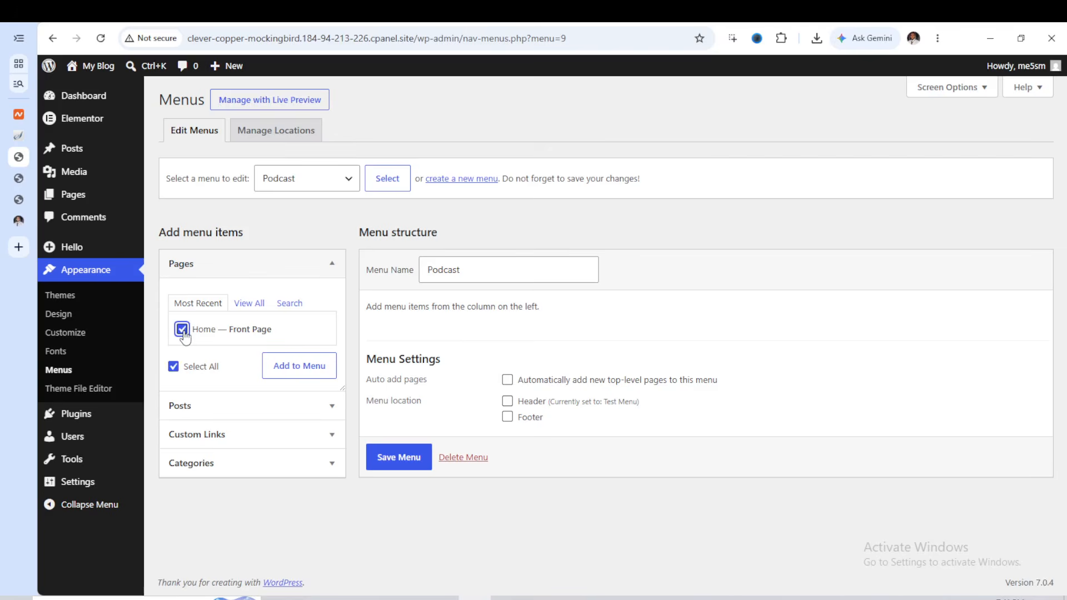
click(18, 179)
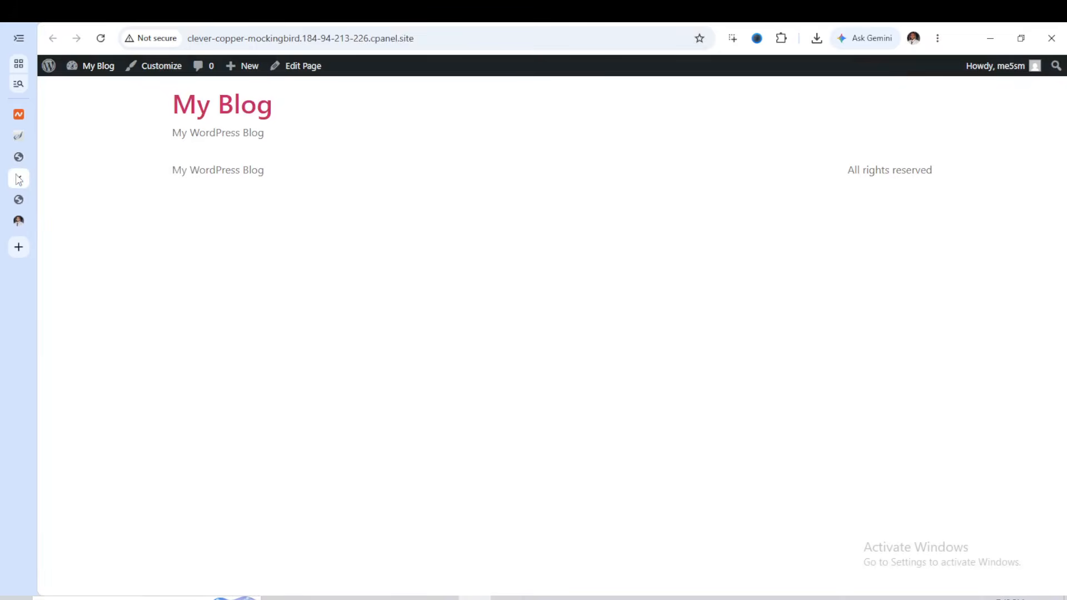
click(284, 38)
right_click(284, 37)
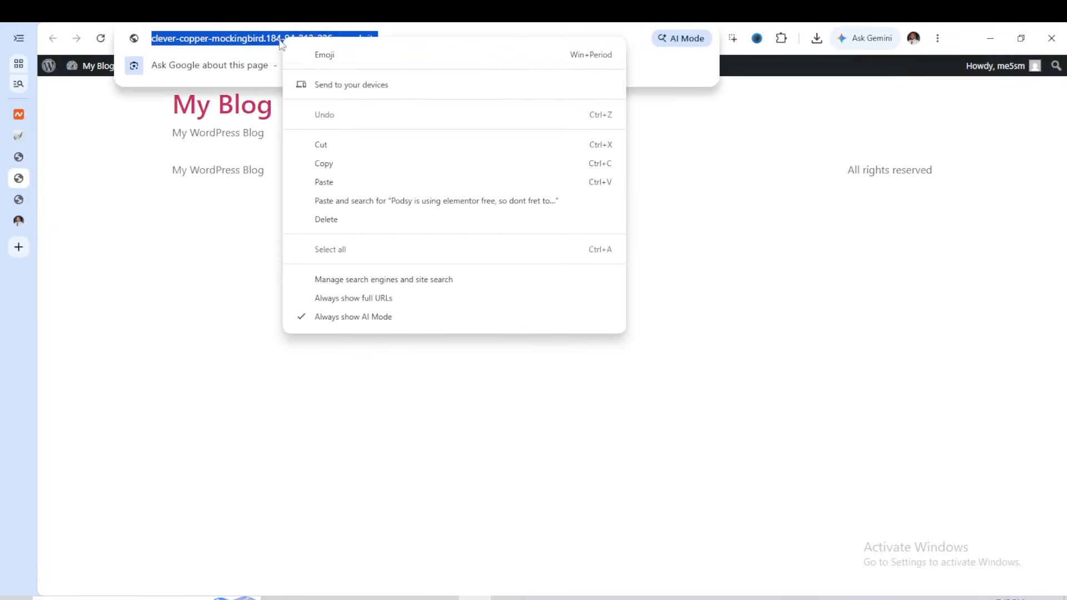
click(339, 162)
click(345, 176)
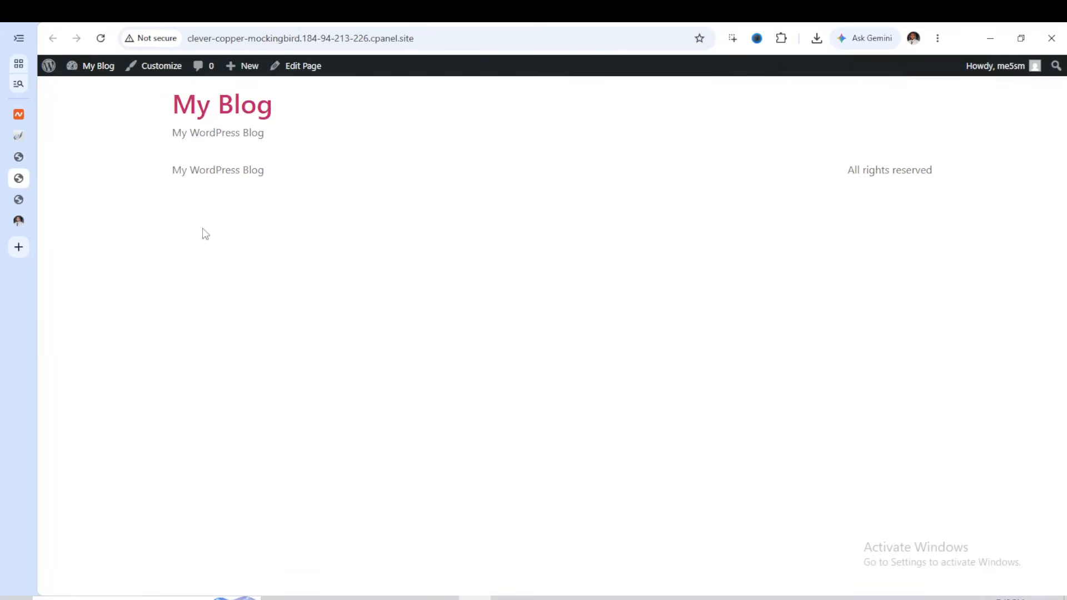
Add a custom link "Services" with the copied site URL and the Home page to the Podcast menu
click(19, 158)
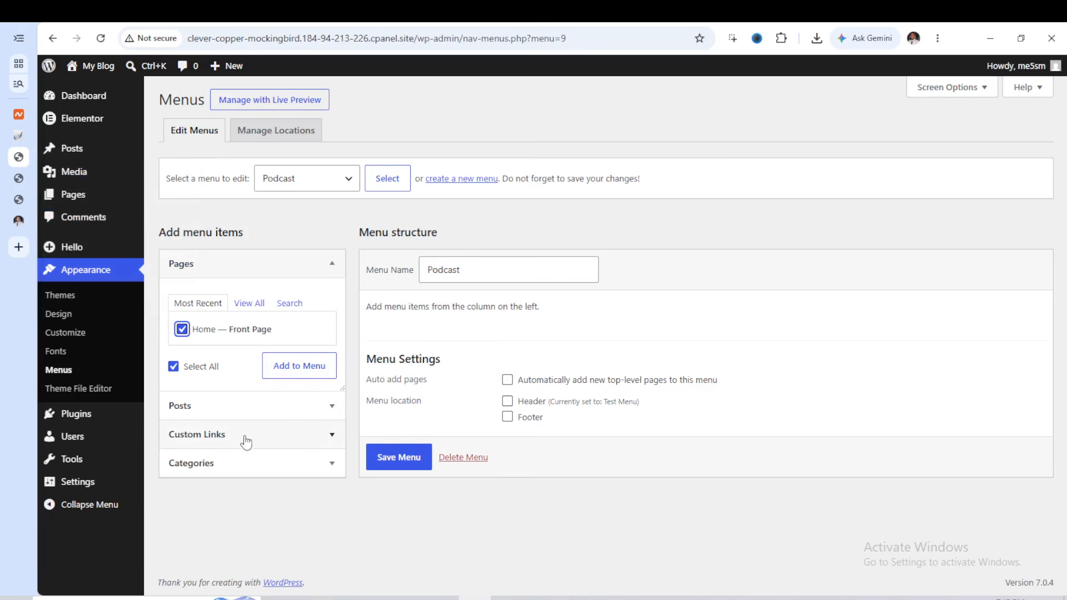
click(325, 442)
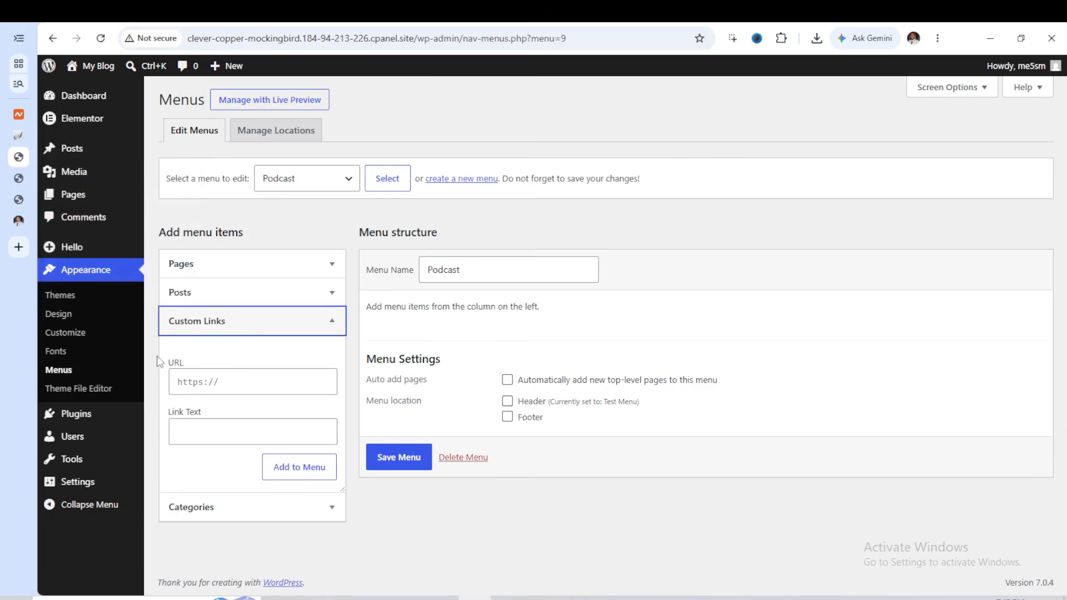
click(200, 383)
right_click(200, 381)
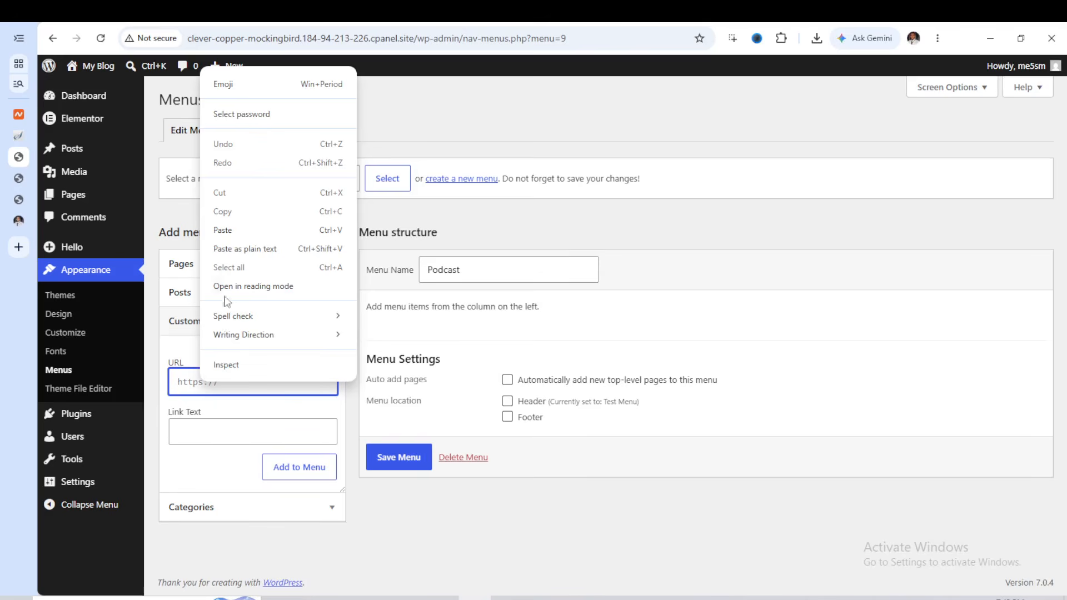
click(232, 249)
click(209, 434)
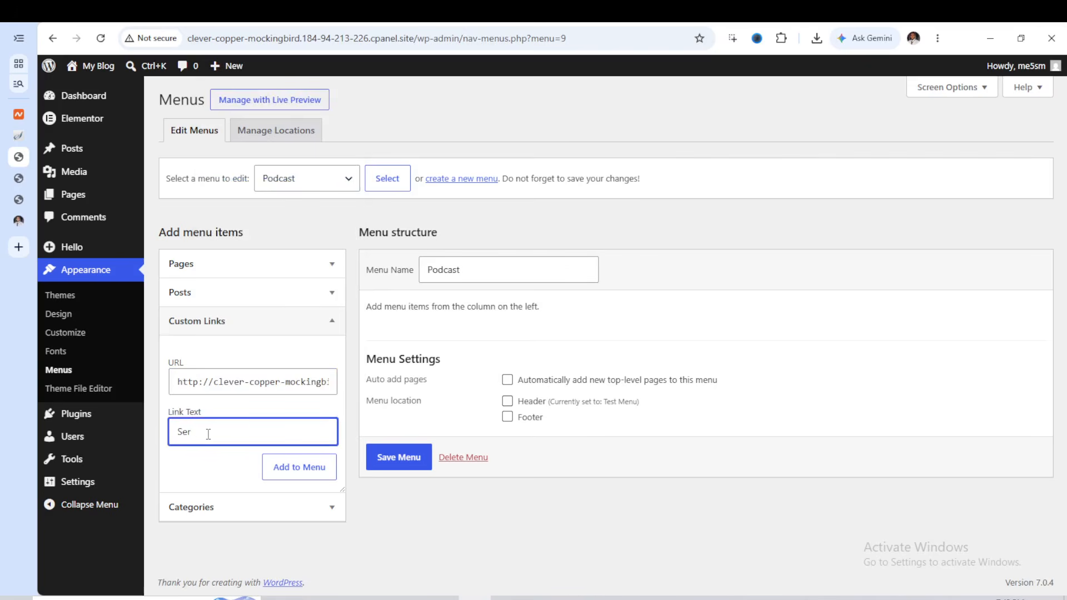
text(ces)
click(295, 469)
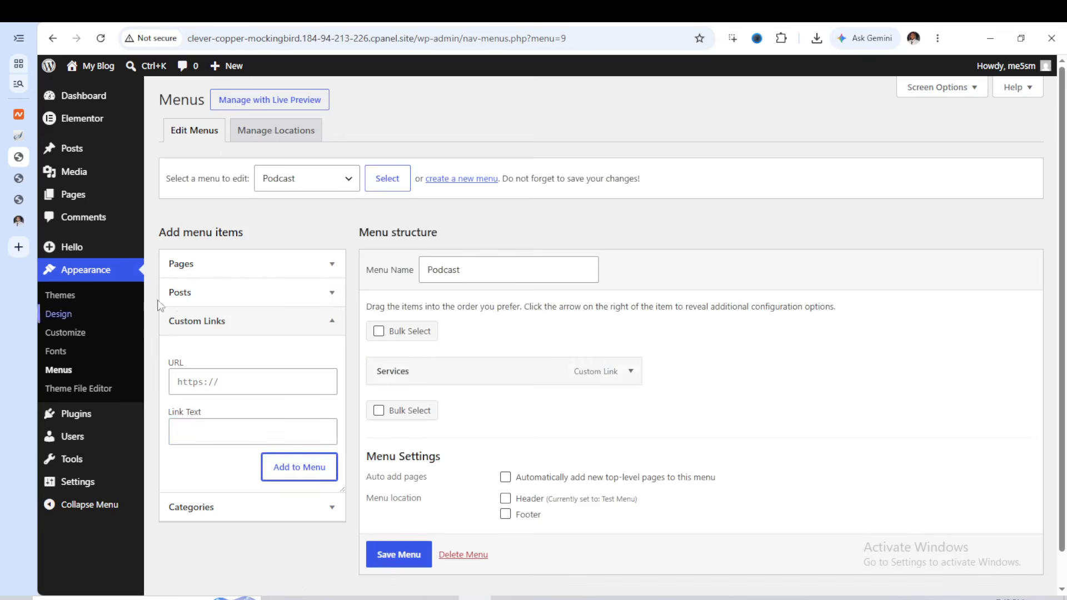
click(245, 267)
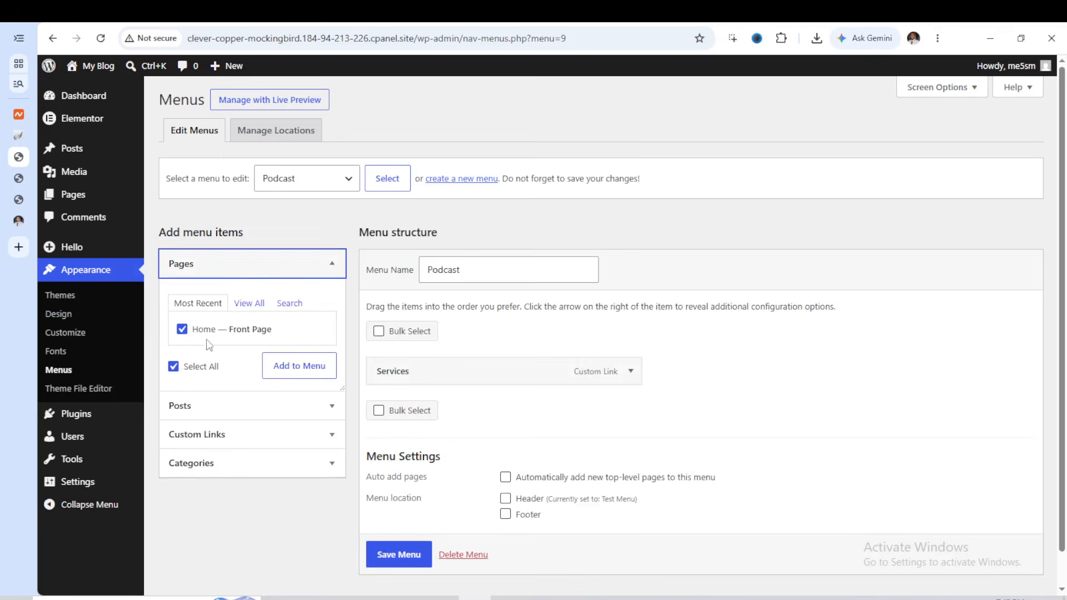
click(301, 372)
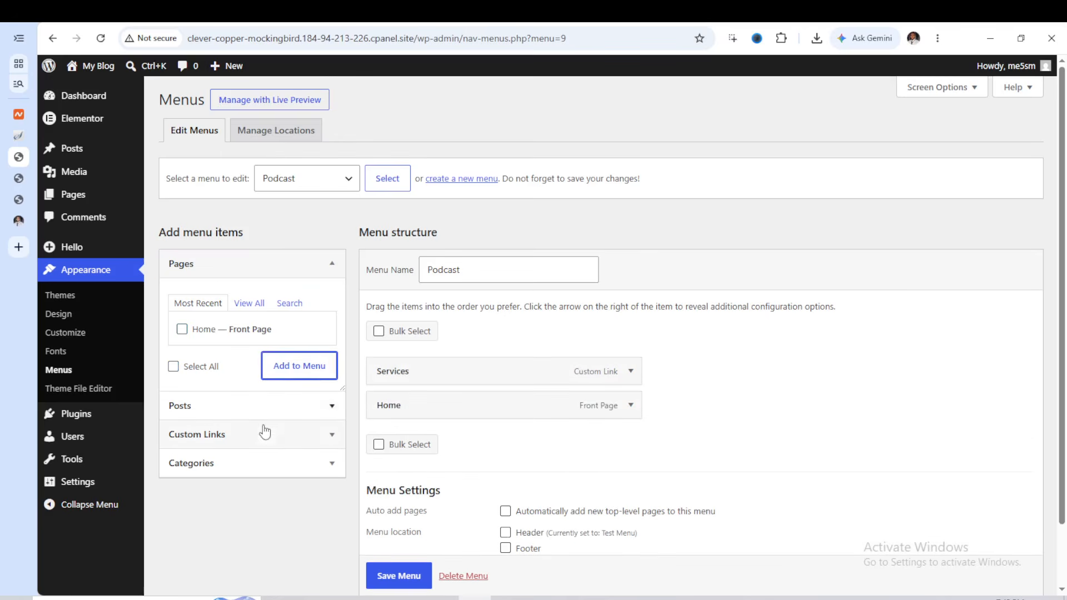
Add a custom link "Pricing" with the copied site URL to the Podcast menu and save the menu
click(305, 434)
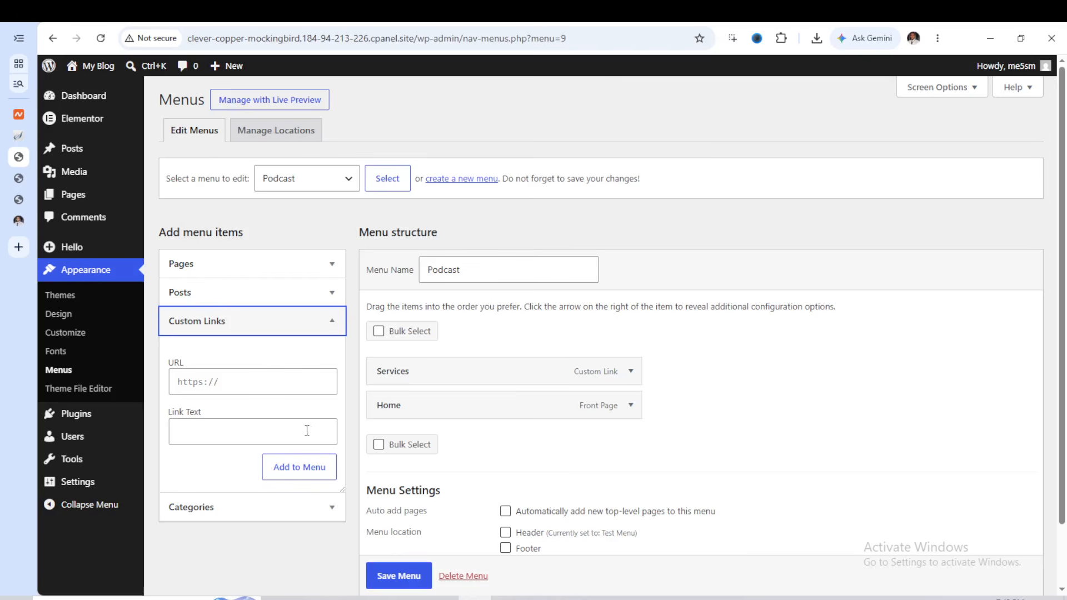
click(225, 382)
right_click(225, 383)
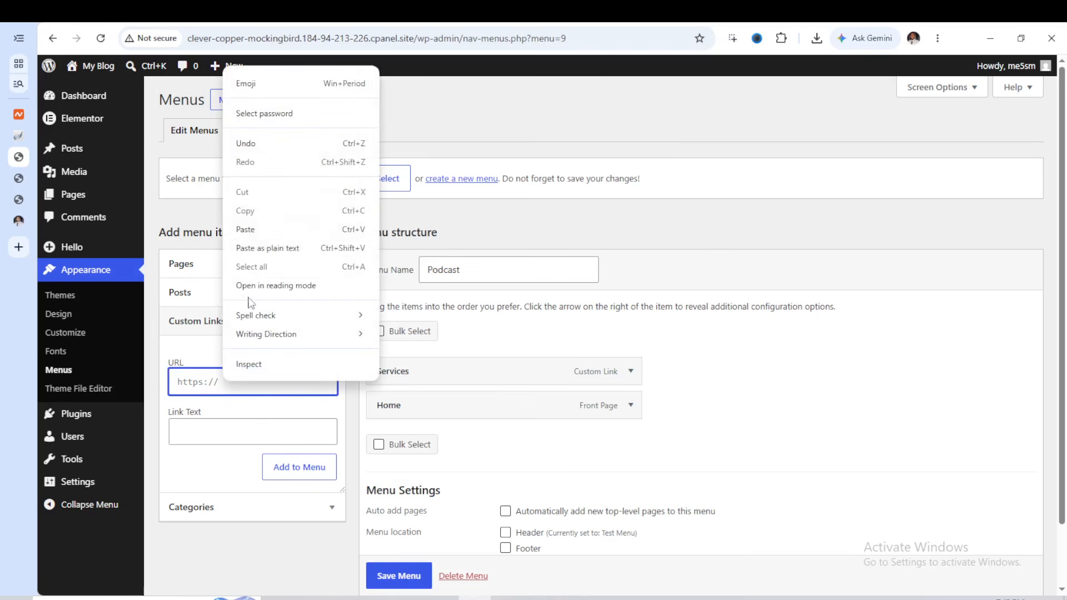
click(262, 233)
click(217, 430)
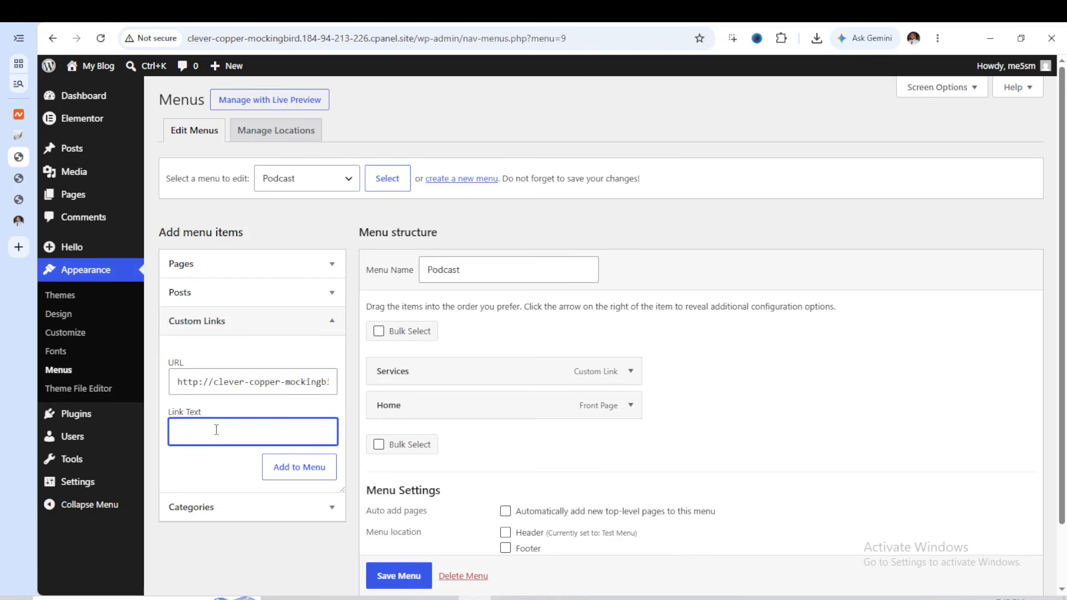
text(Pricing)
click(299, 467)
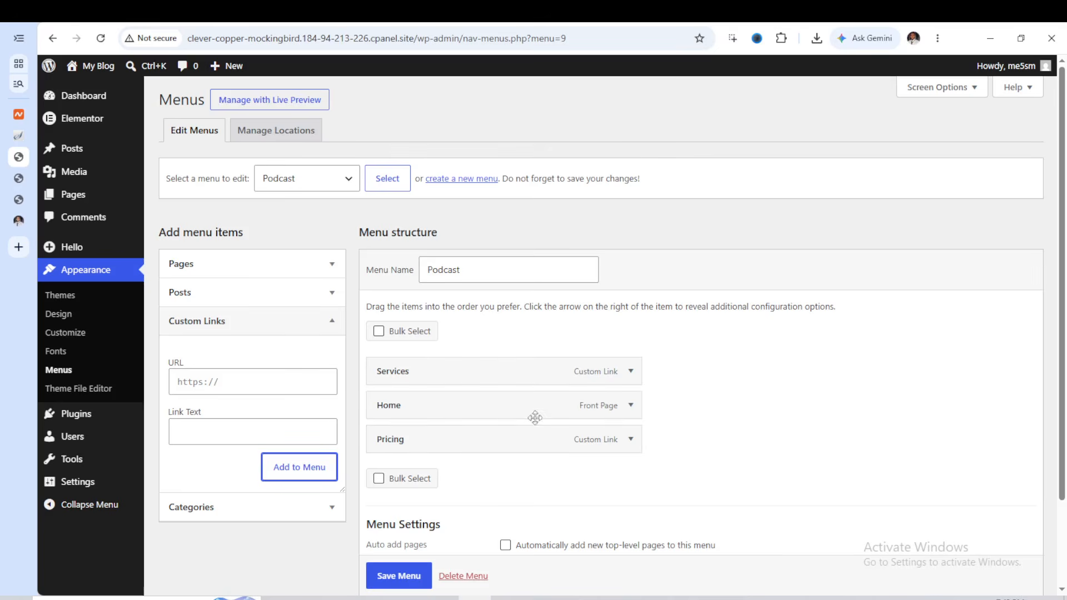
scroll(434, 514, down, 1)
scroll(437, 514, down, 1)
click(409, 519)
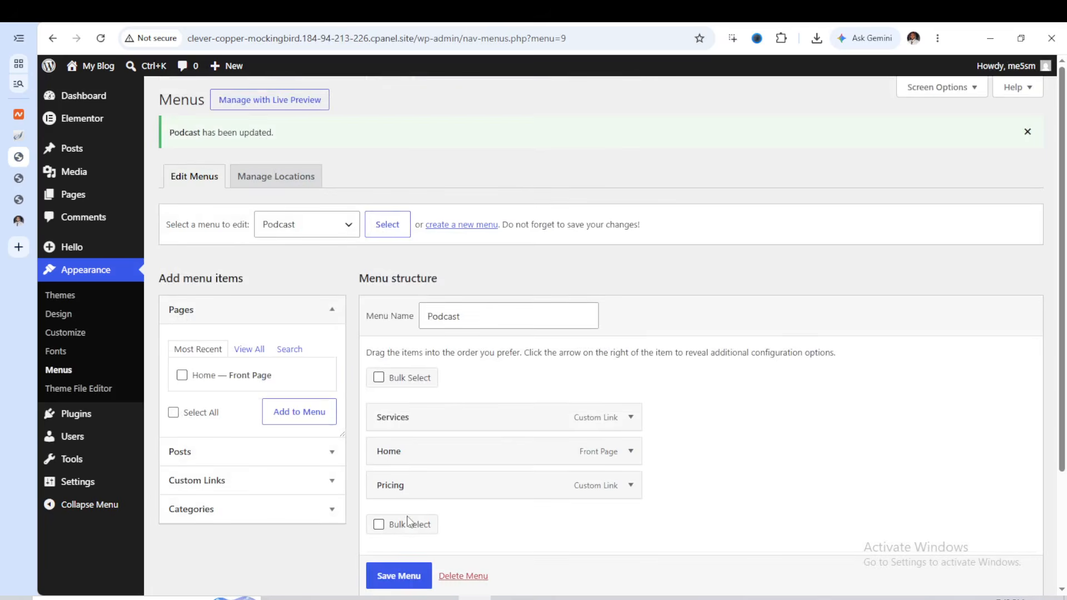
Open the Template Kit import tool and upload the Podsy template kit ZIP file
mouse_move(109, 421)
mouse_move(56, 435)
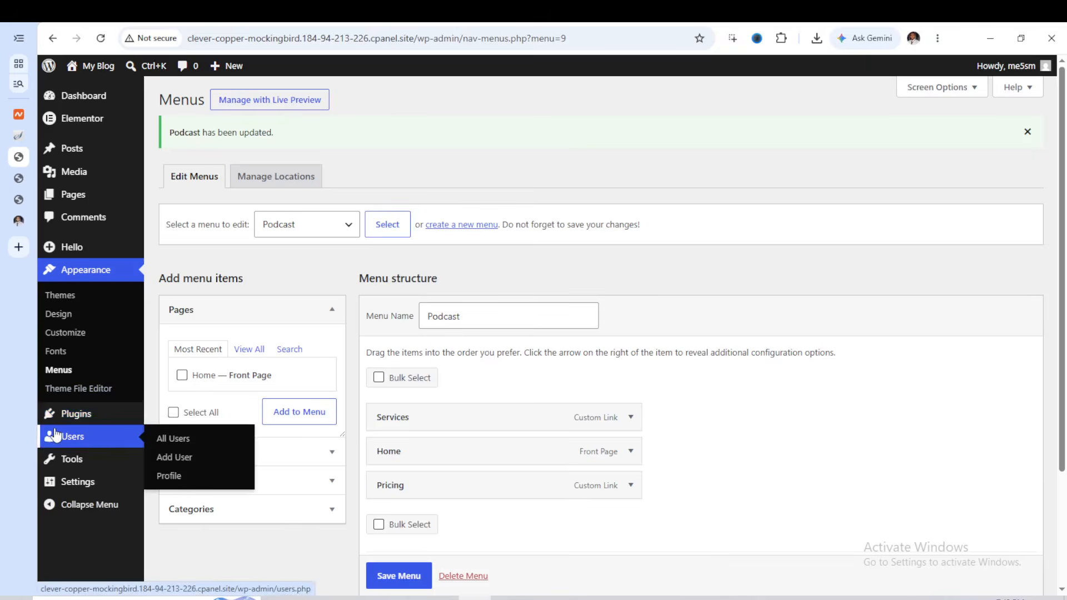
mouse_move(67, 464)
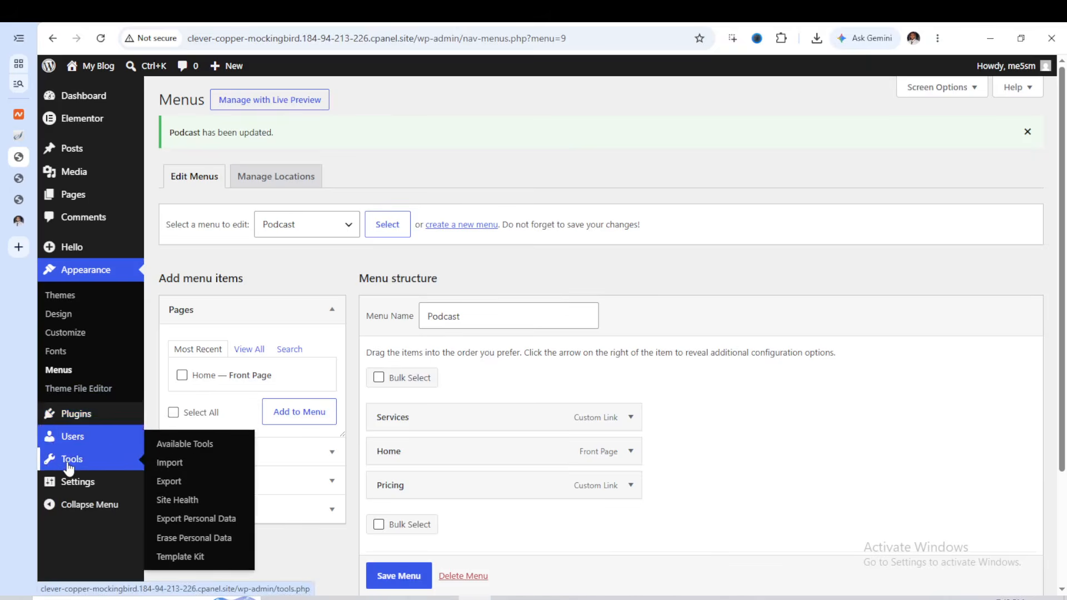
click(189, 558)
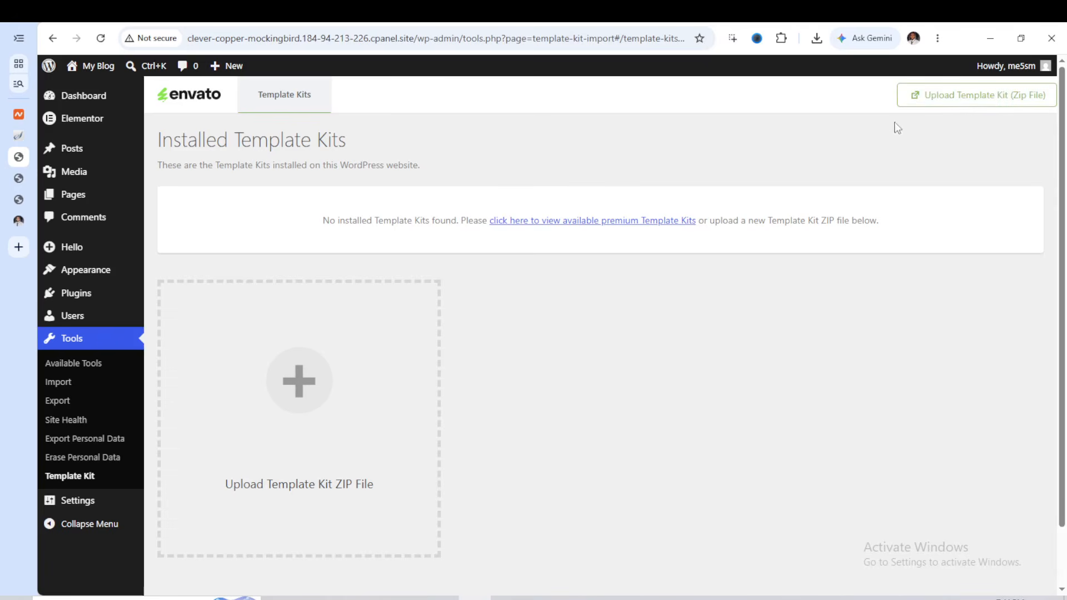
click(954, 109)
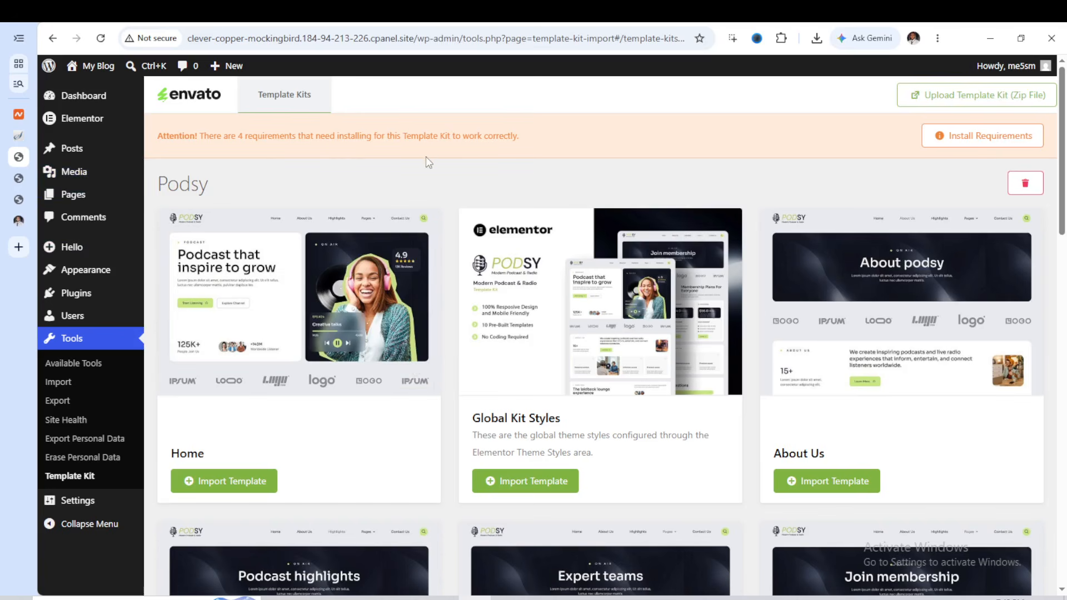
Install the Podsy kit's missing plugins ElementsKit Lite, Ultimate Addons for Elementor, Jeg Kit and MetForm, and import its Global Kit Styles
click(1001, 147)
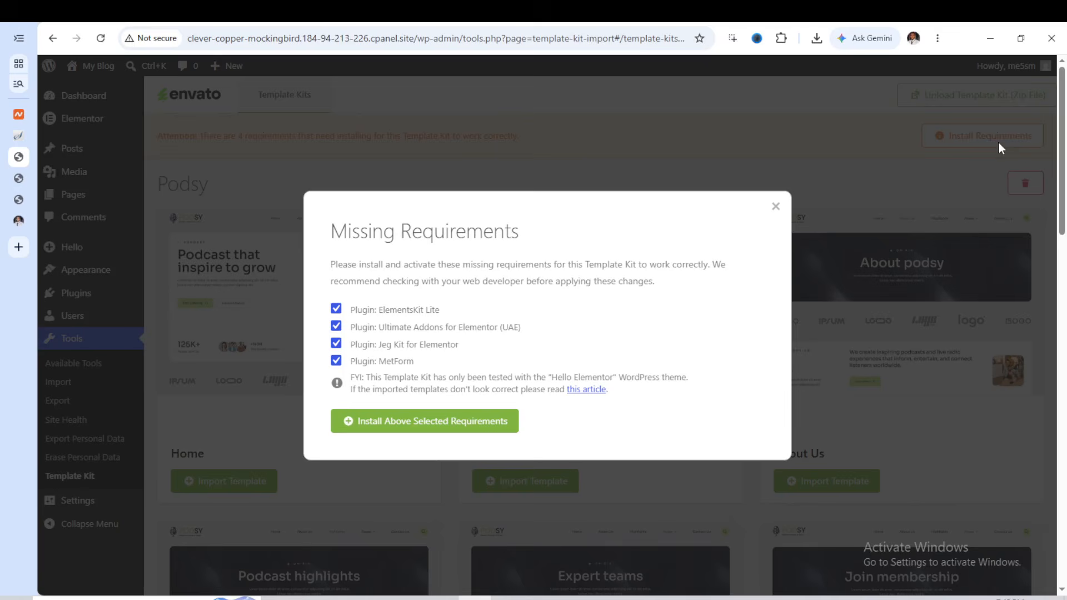
click(419, 430)
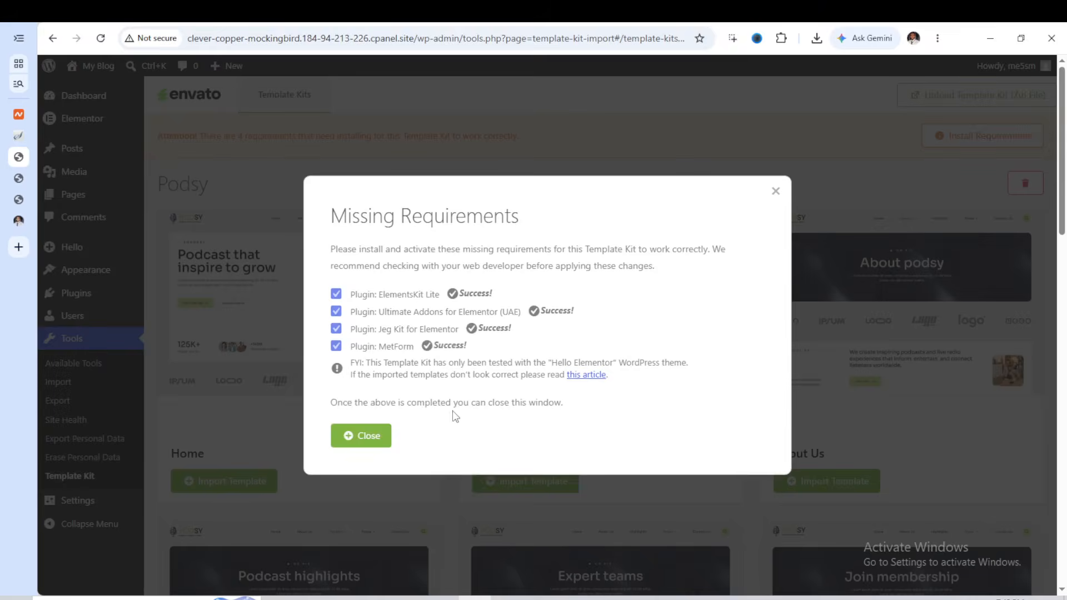
click(353, 441)
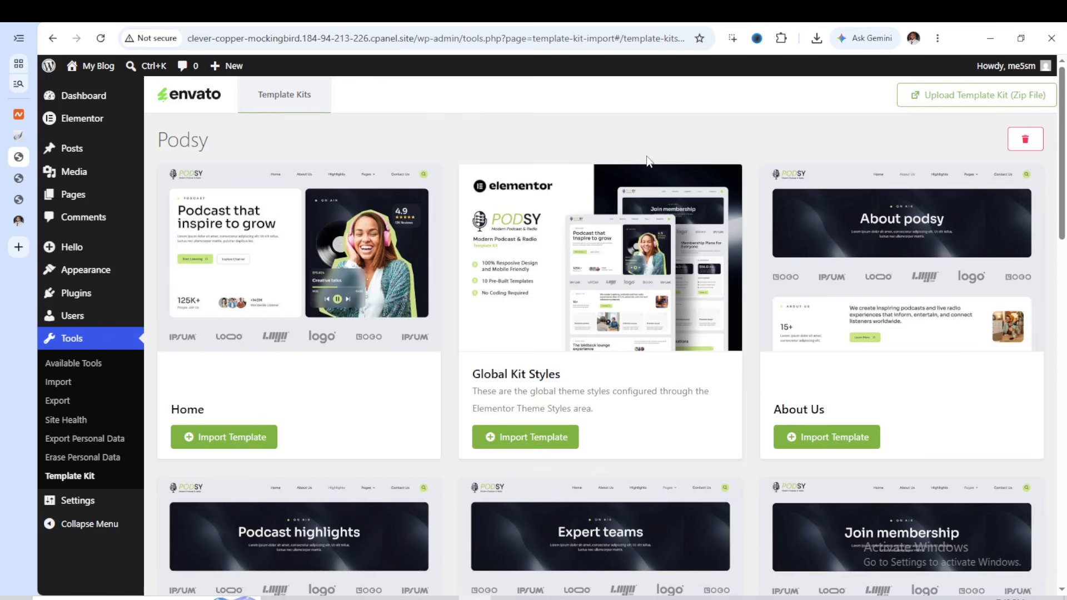
click(537, 451)
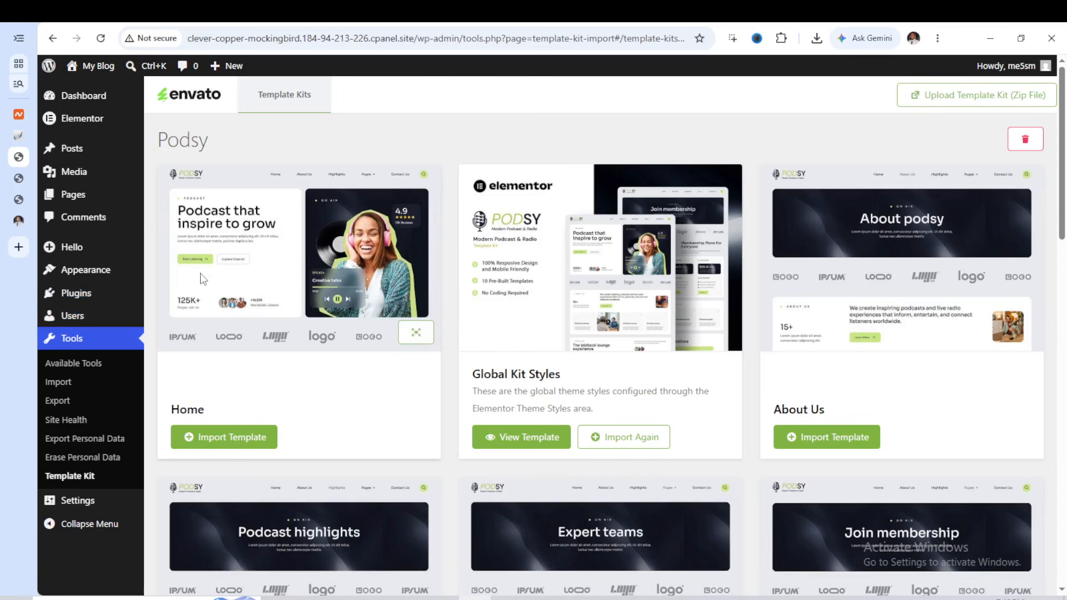
Review the list of installed plugins to check that the template kit's required plugins are present and active
mouse_move(124, 298)
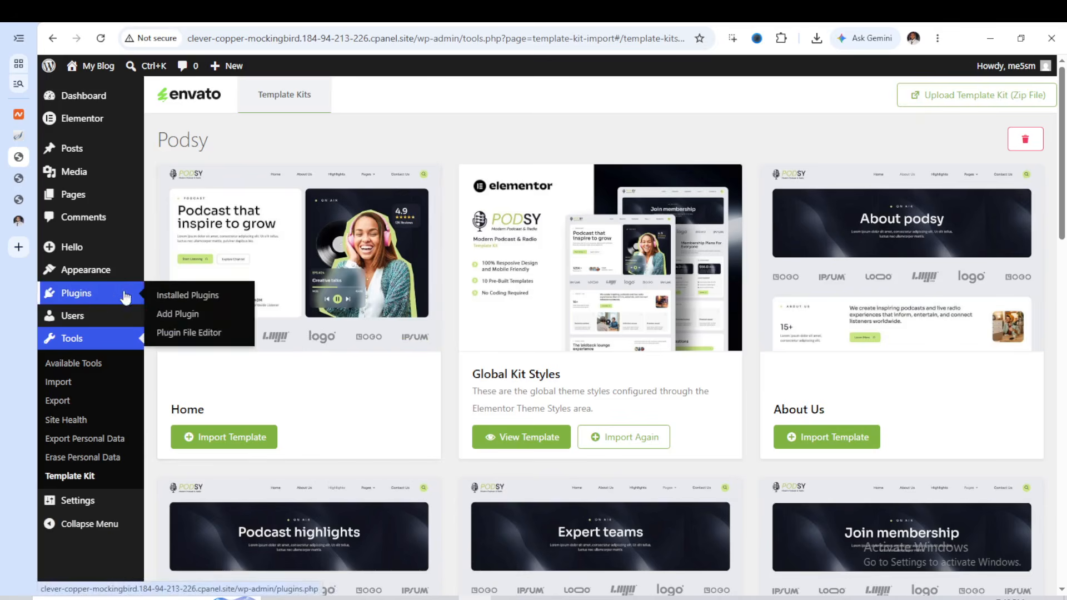
click(170, 300)
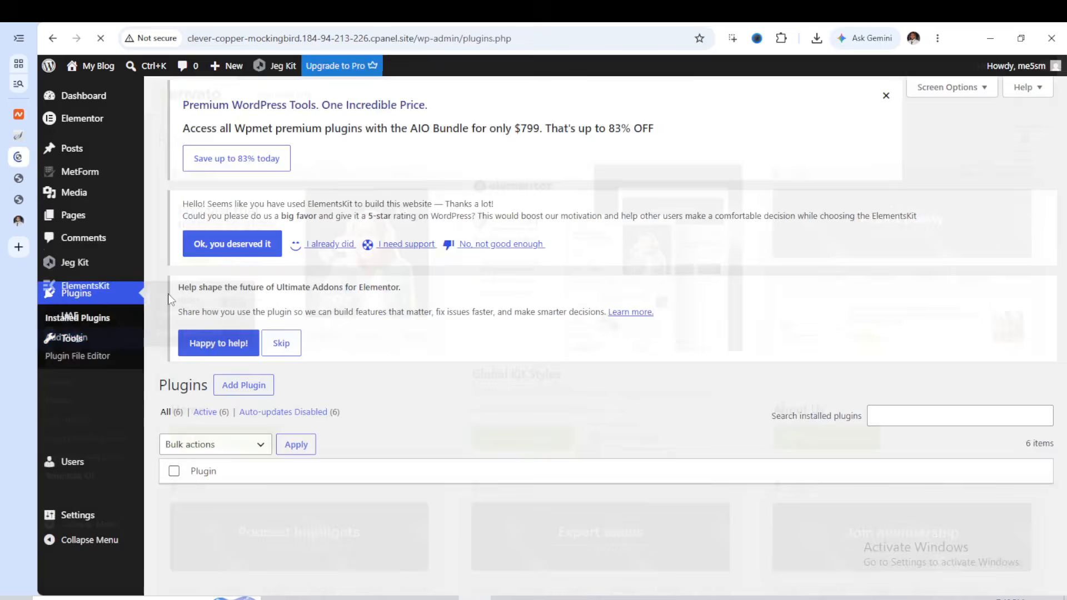
scroll(201, 278, down, 7)
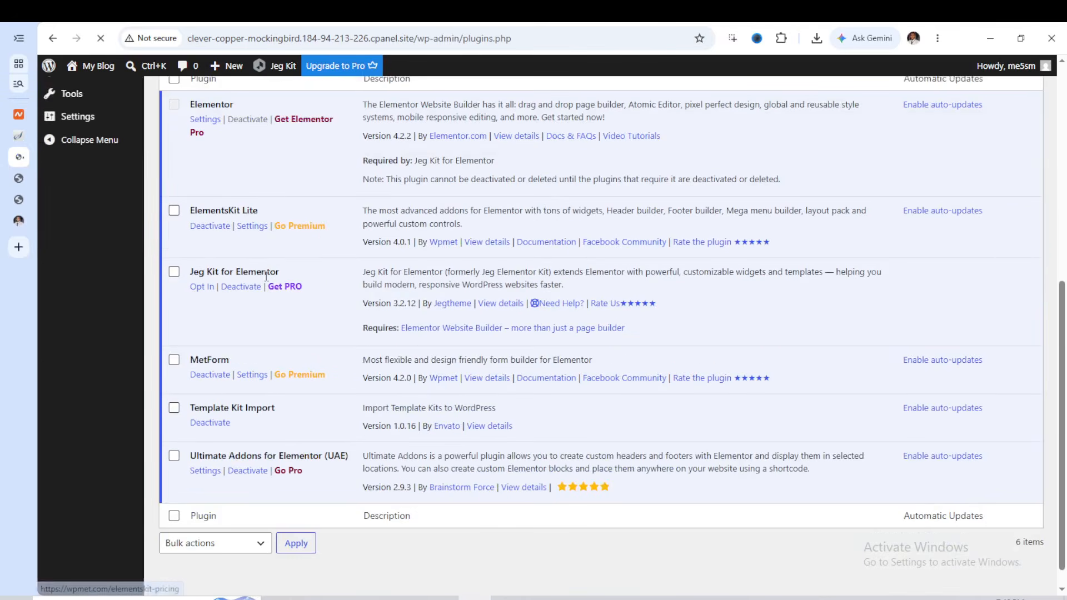
scroll(223, 278, down, 1)
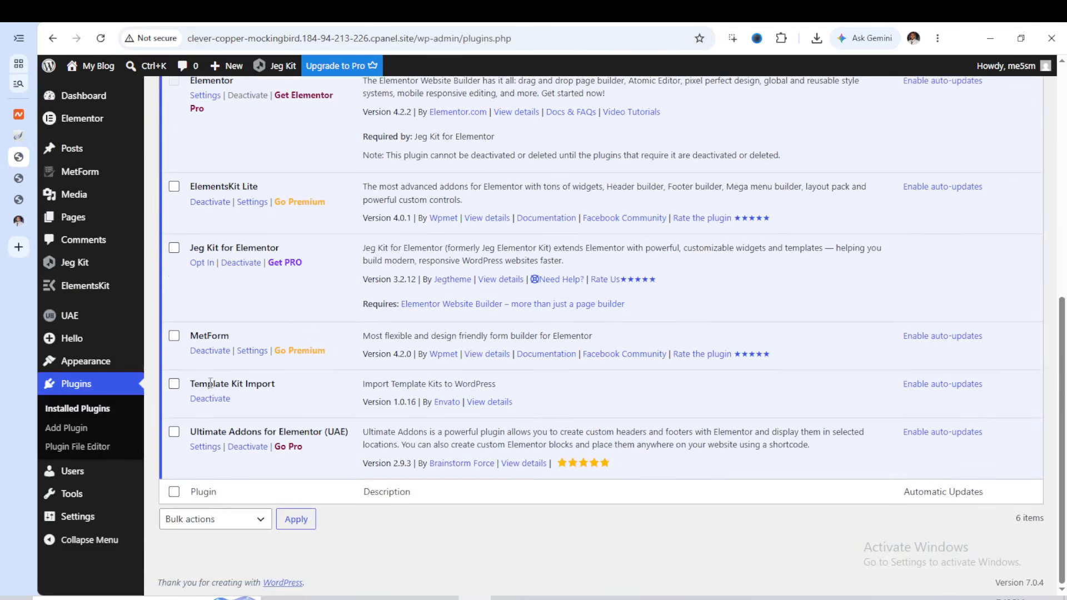
scroll(283, 392, up, 3)
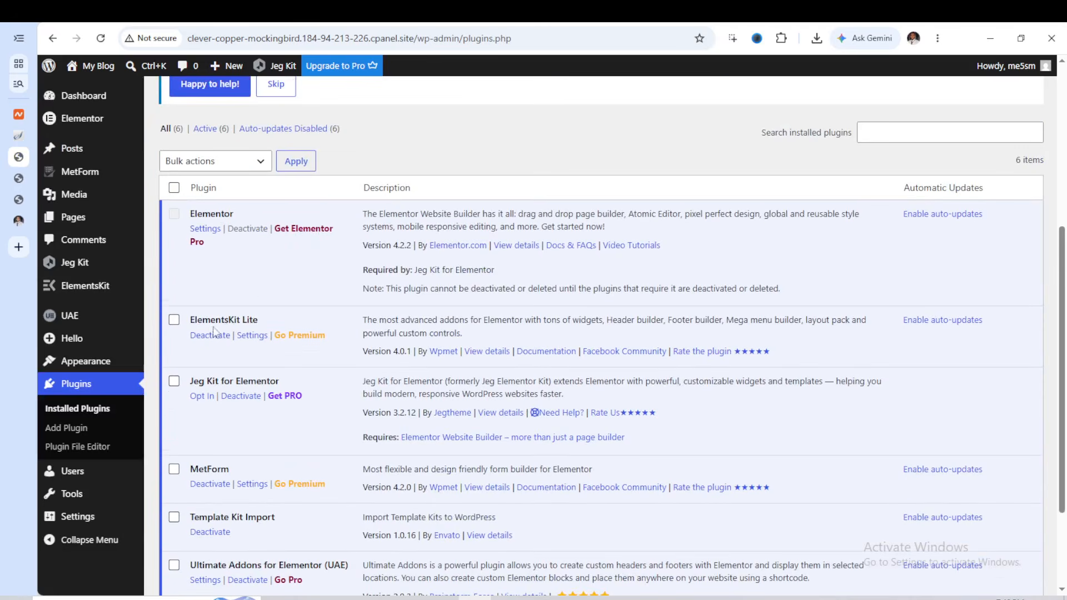
scroll(306, 339, down, 1)
scroll(286, 327, down, 1)
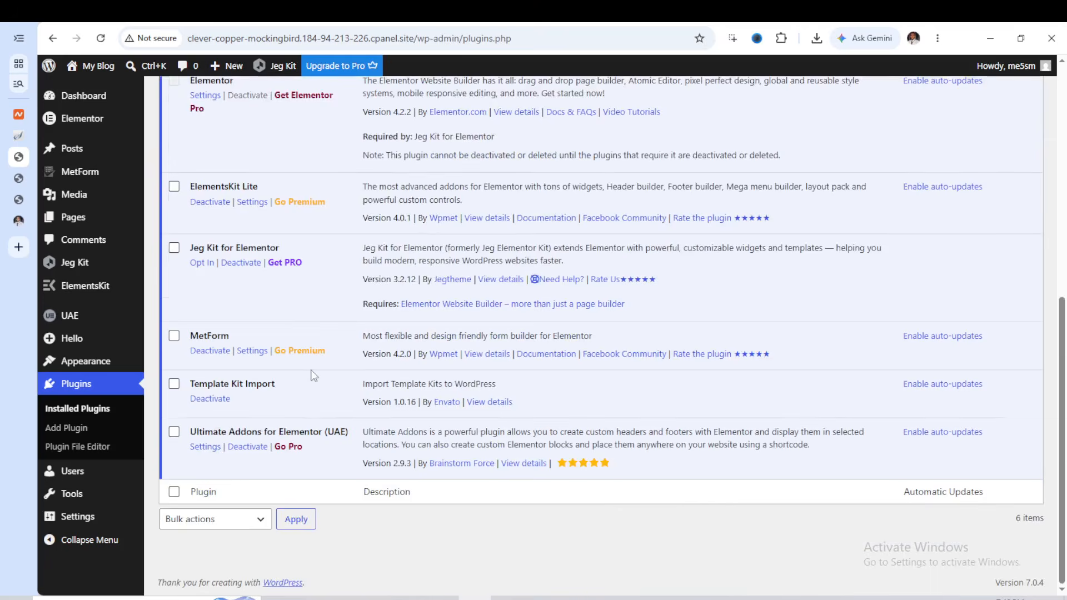
scroll(310, 374, up, 4)
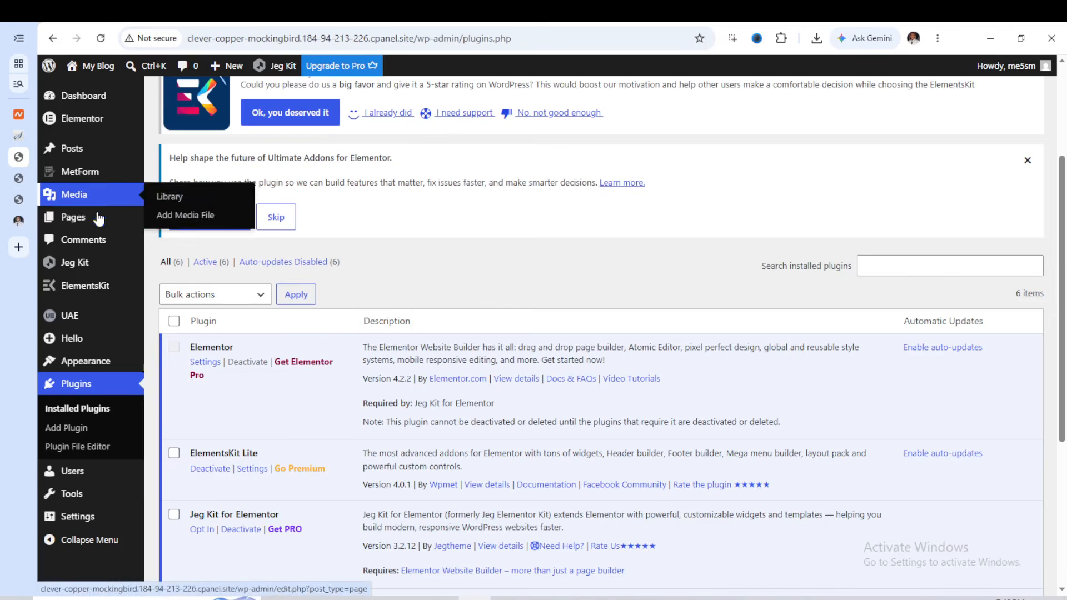
Open the Home front page from the list of all pages and edit it with Elementor
mouse_move(189, 223)
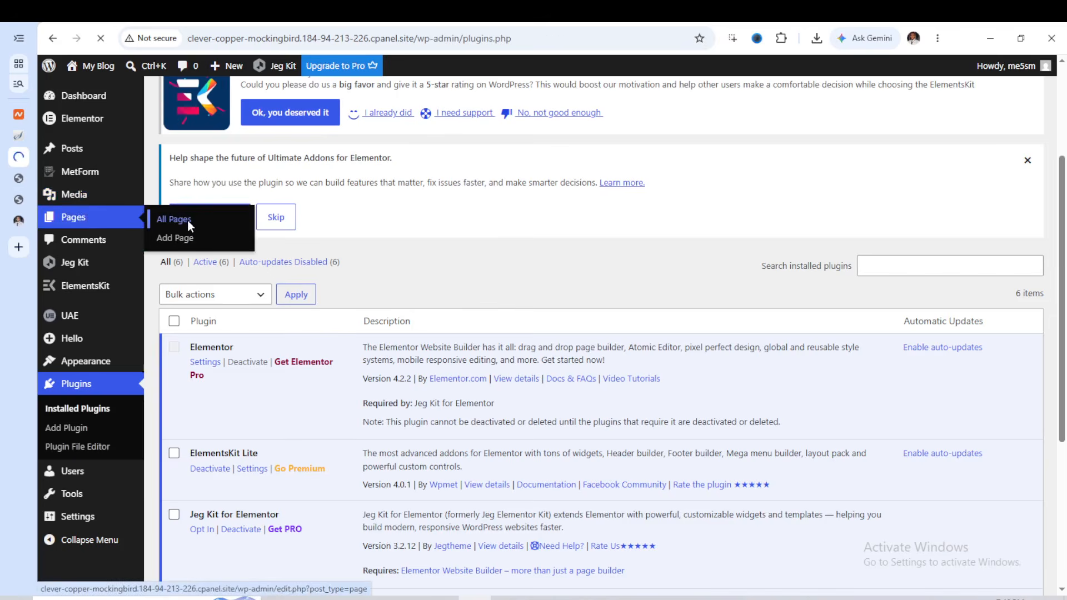
click(189, 221)
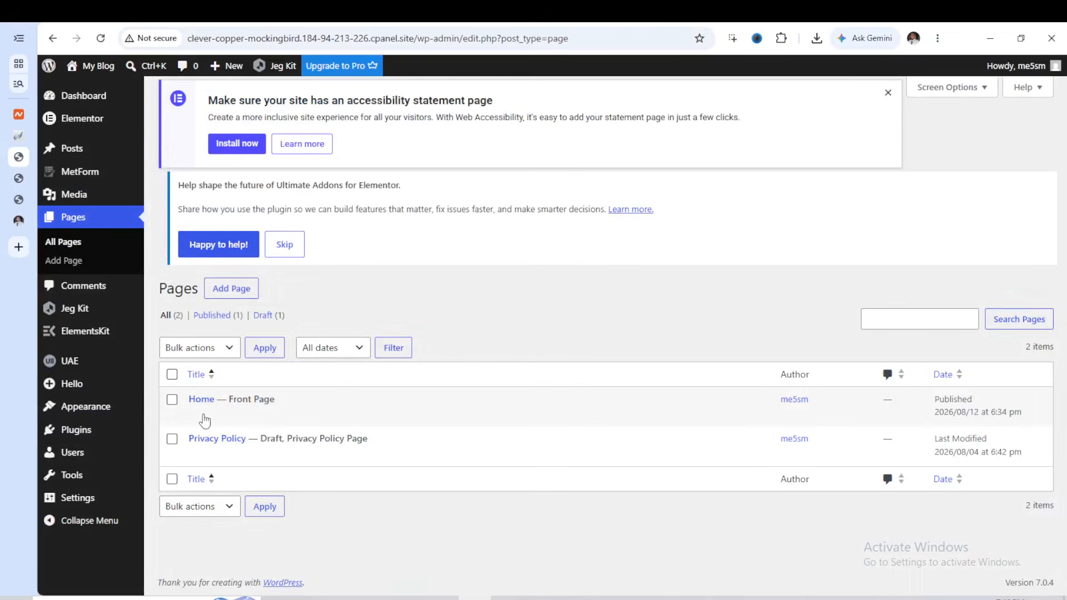
click(196, 433)
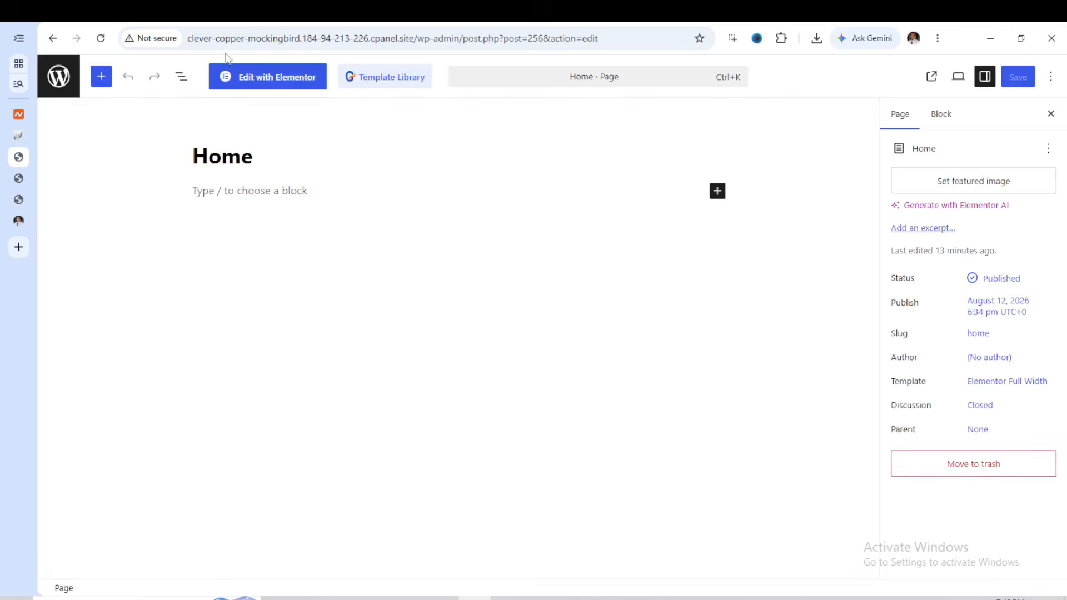
click(275, 82)
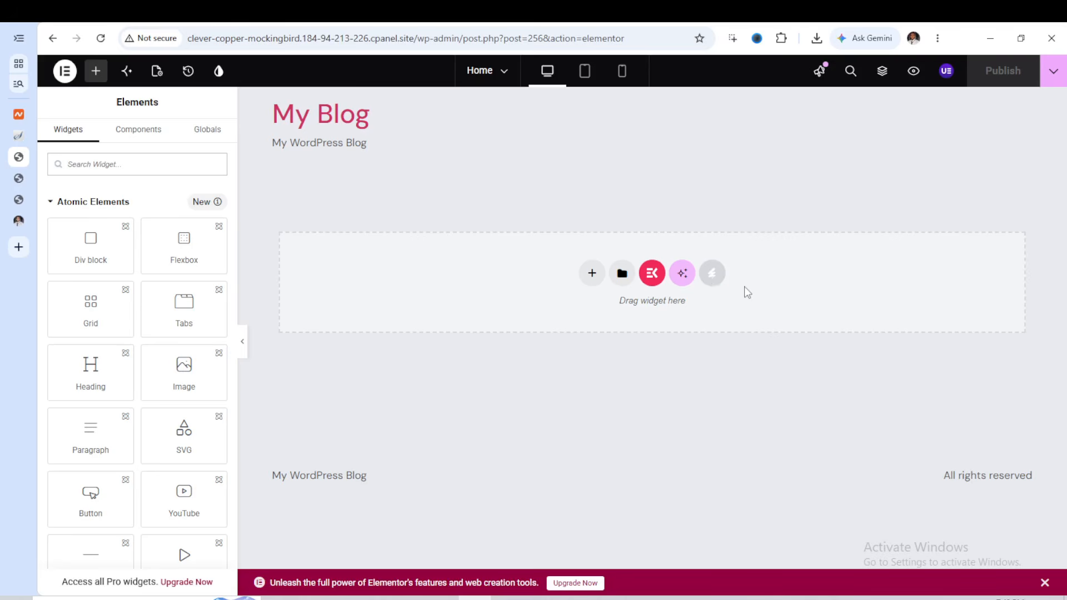
Insert the Home template from the installed Podsy kit into the page, look through its sections and publish the page
click(715, 283)
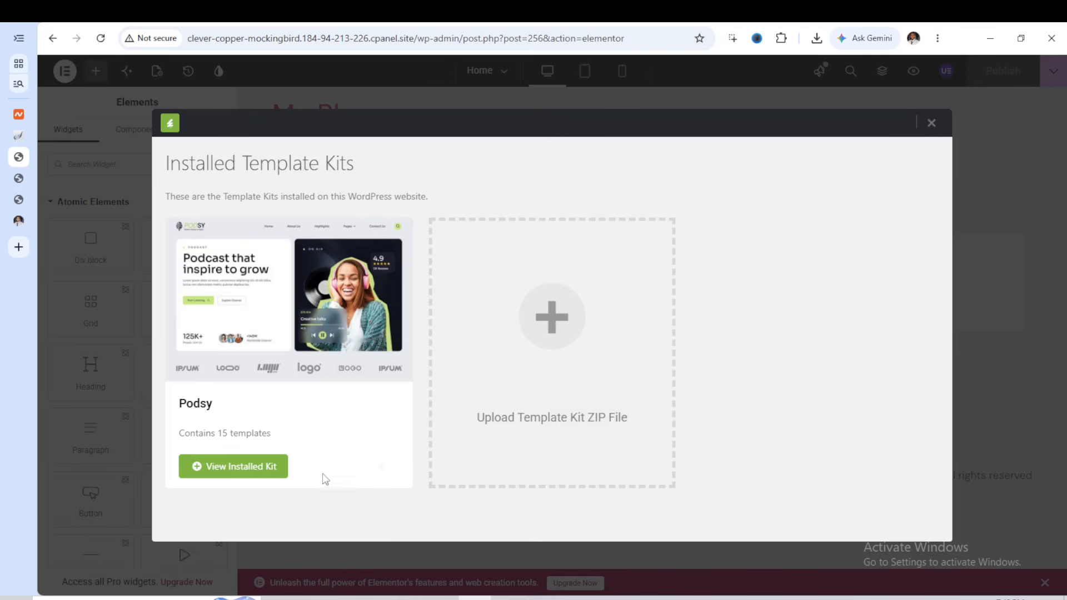
click(259, 468)
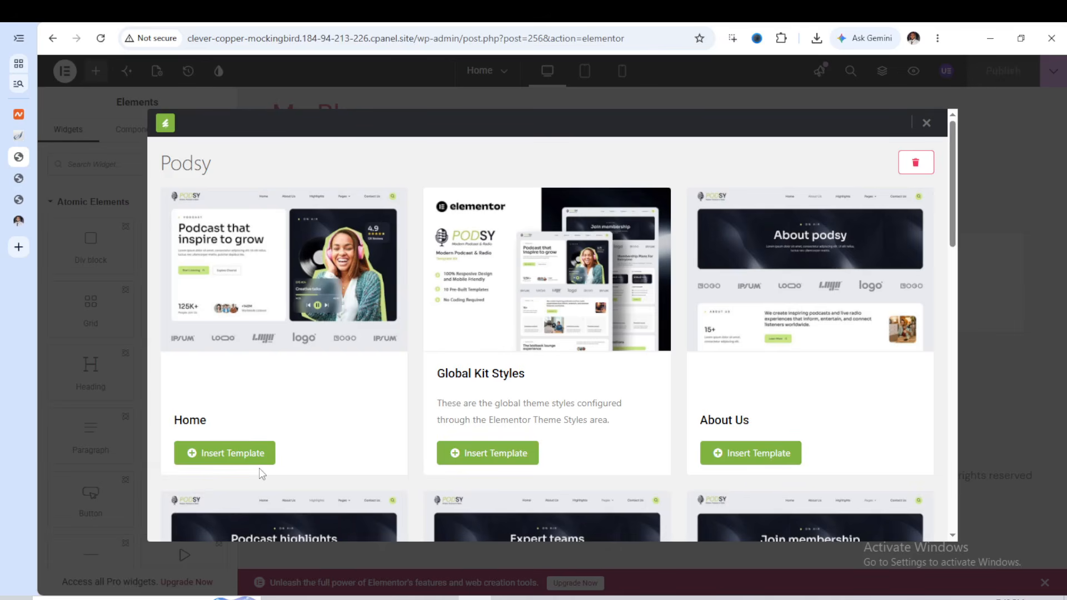
click(252, 453)
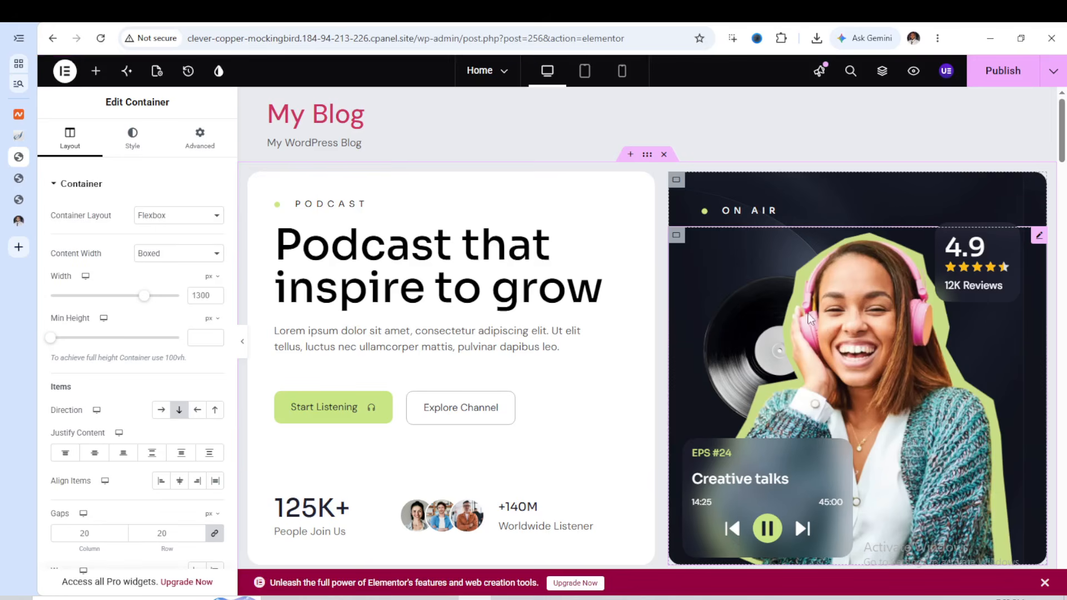
scroll(809, 318, down, 12)
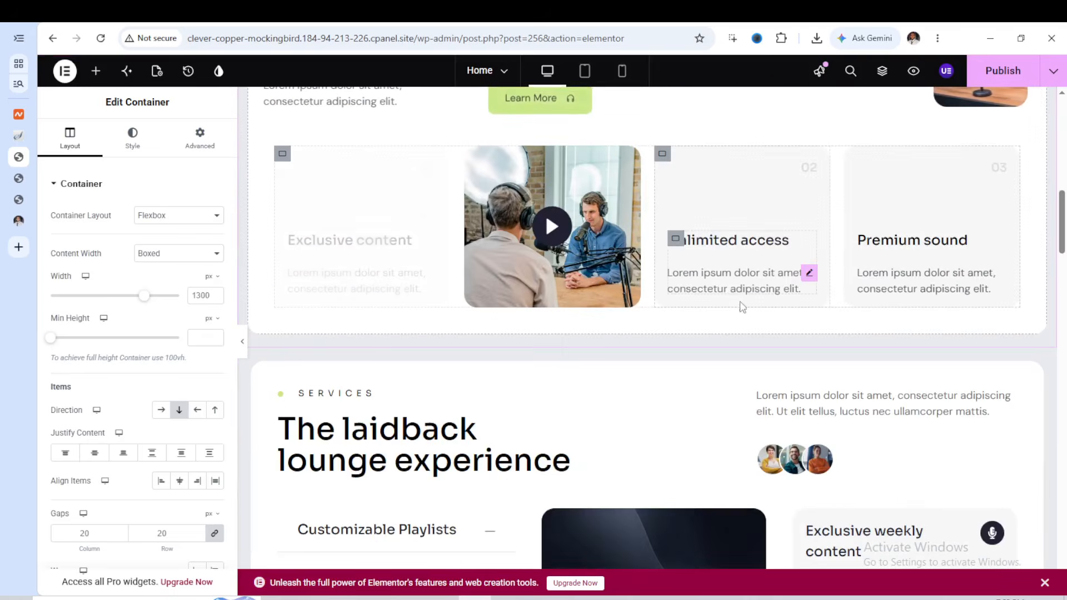
scroll(733, 308, down, 8)
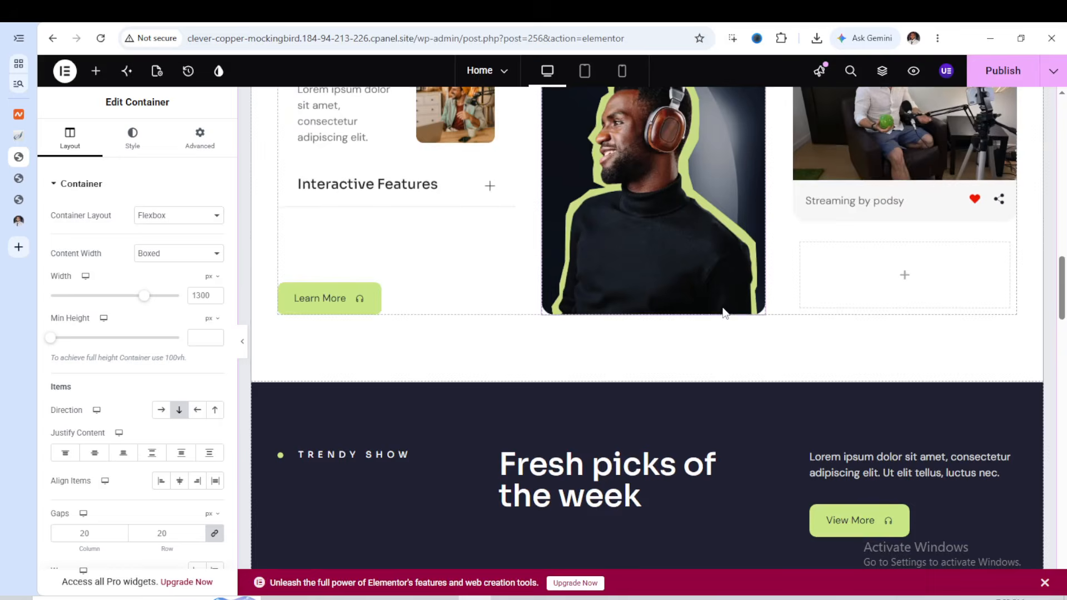
scroll(723, 308, up, 18)
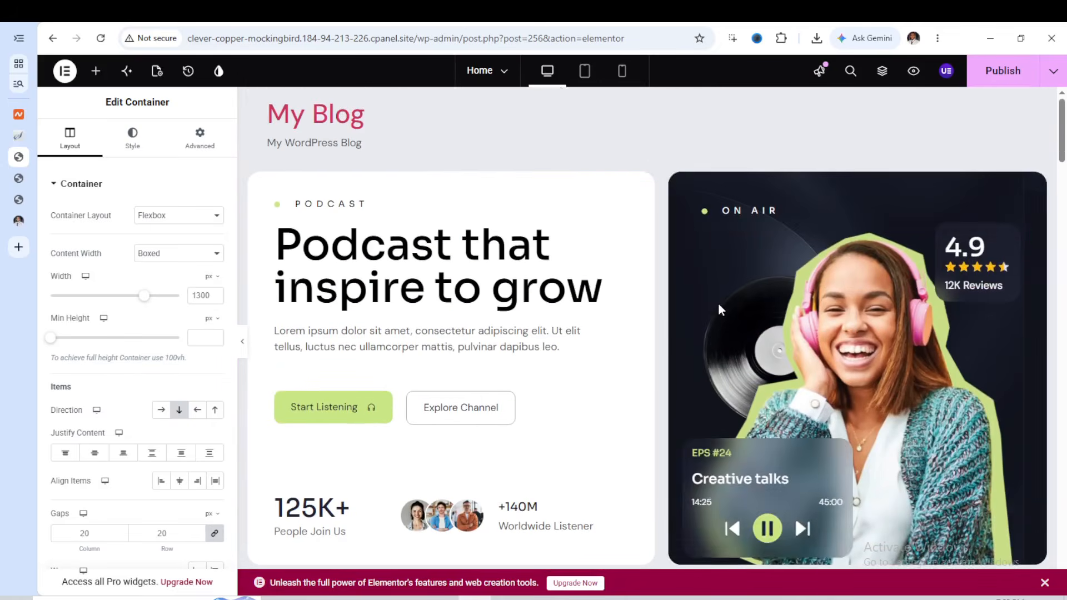
click(1010, 82)
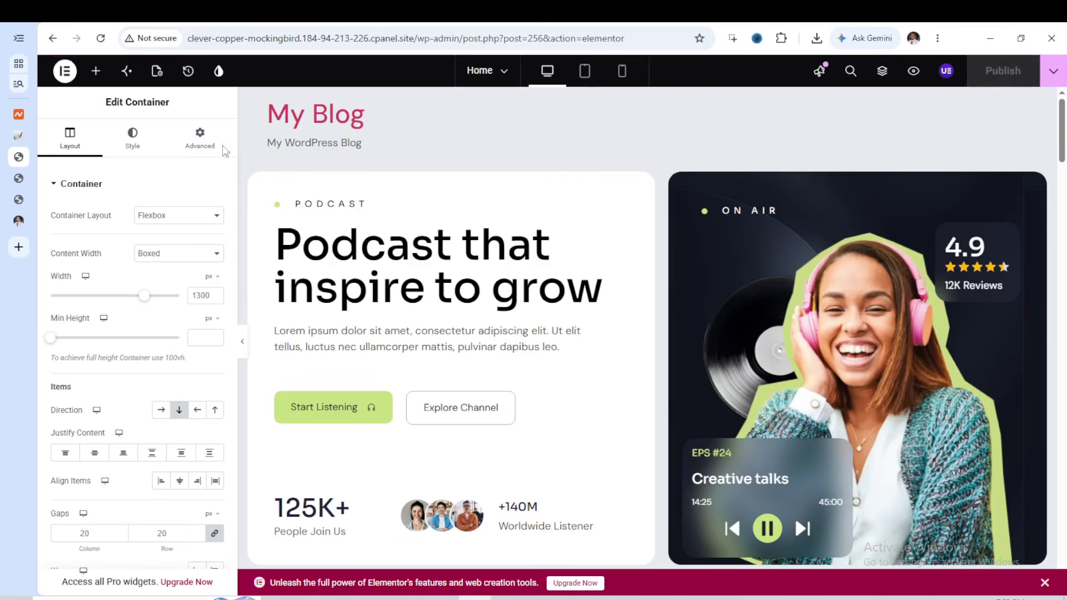
Reload the site's front end and look through the sections of the published Home page
click(19, 178)
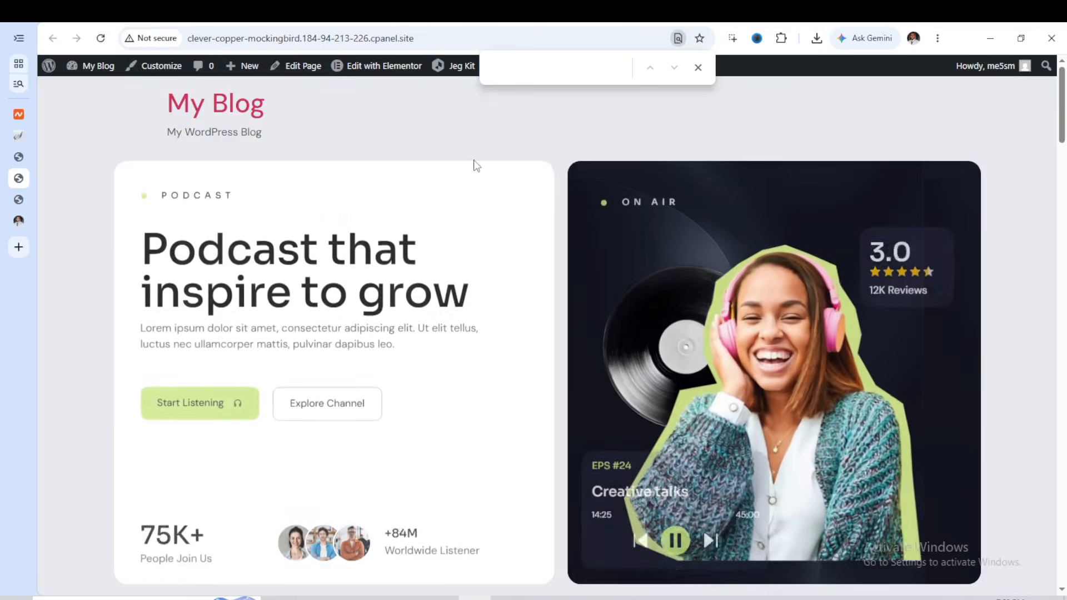
key(Escape)
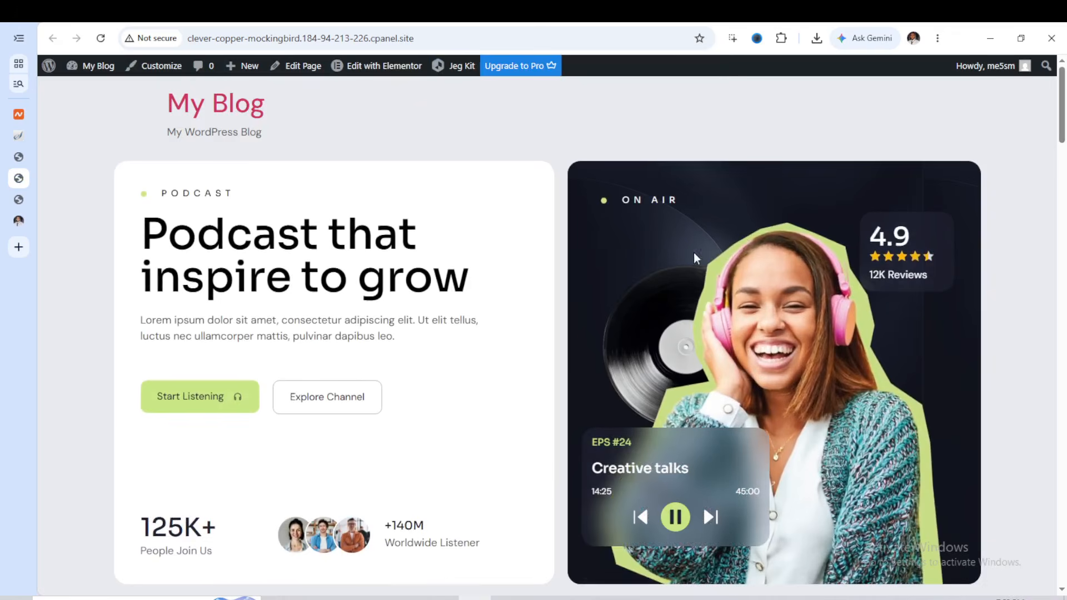
click(100, 39)
scroll(680, 284, down, 15)
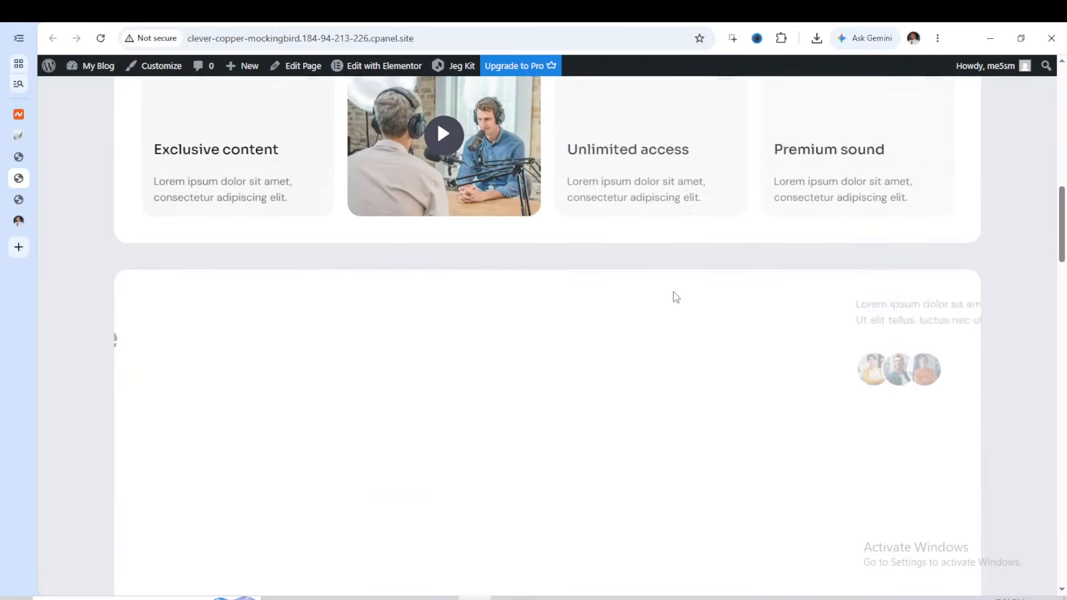
scroll(632, 258, down, 6)
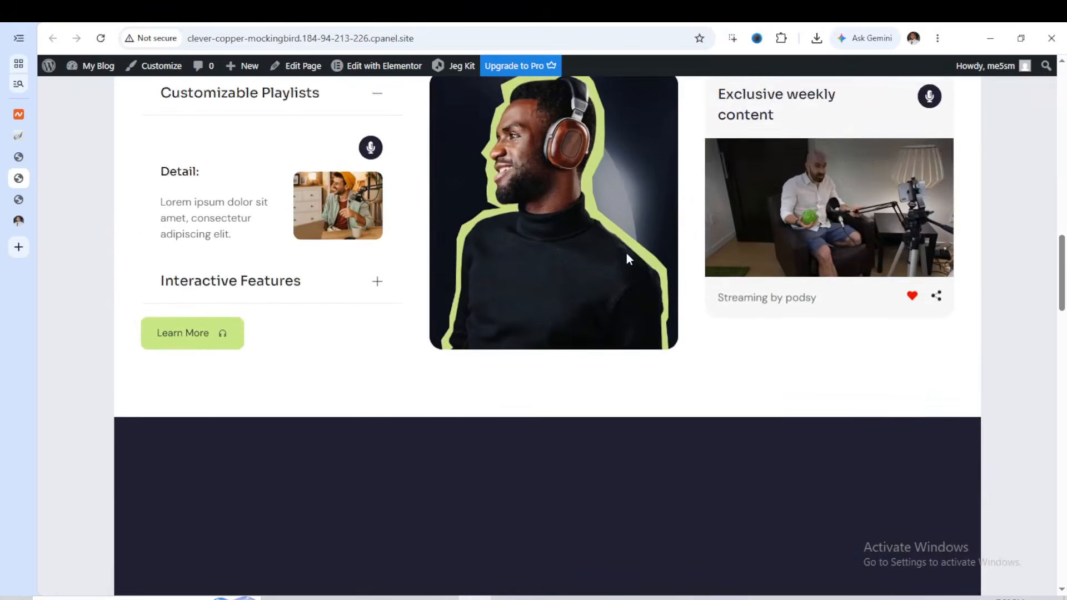
Look over the rest of the published Home page and return to its hero section
scroll(628, 252, down, 3)
scroll(636, 250, up, 15)
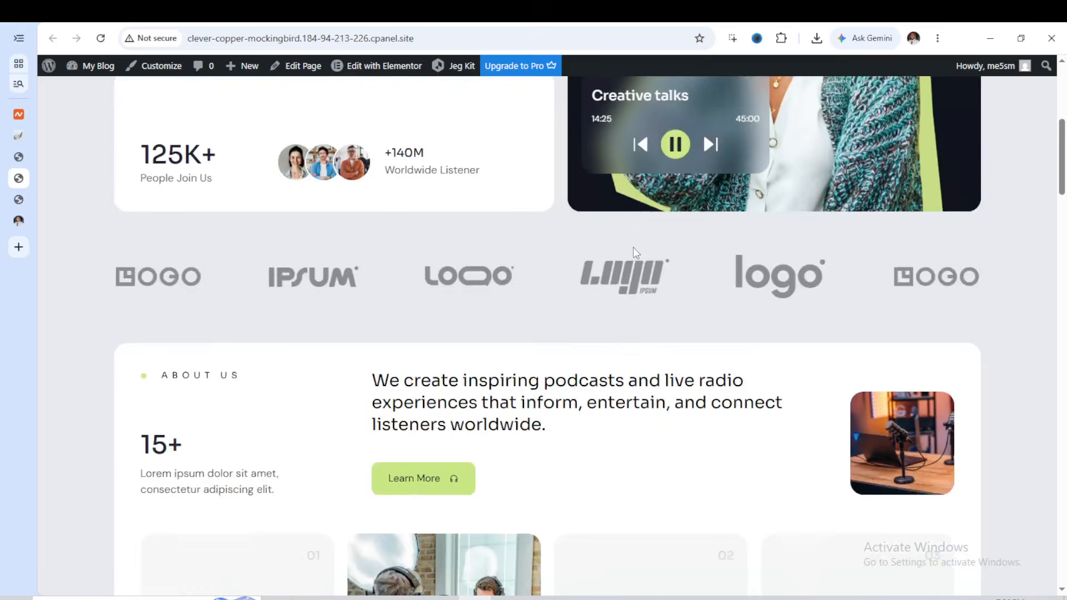
scroll(611, 244, up, 6)
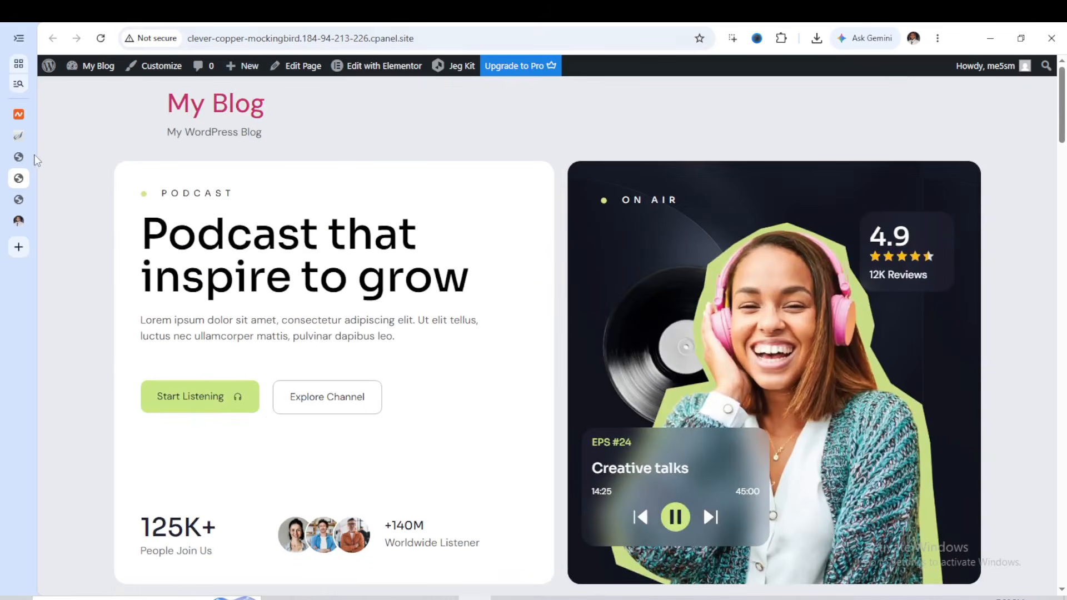
Switch to the Elementor editor and open the settings of the hero image showing the woman with headphones
click(19, 156)
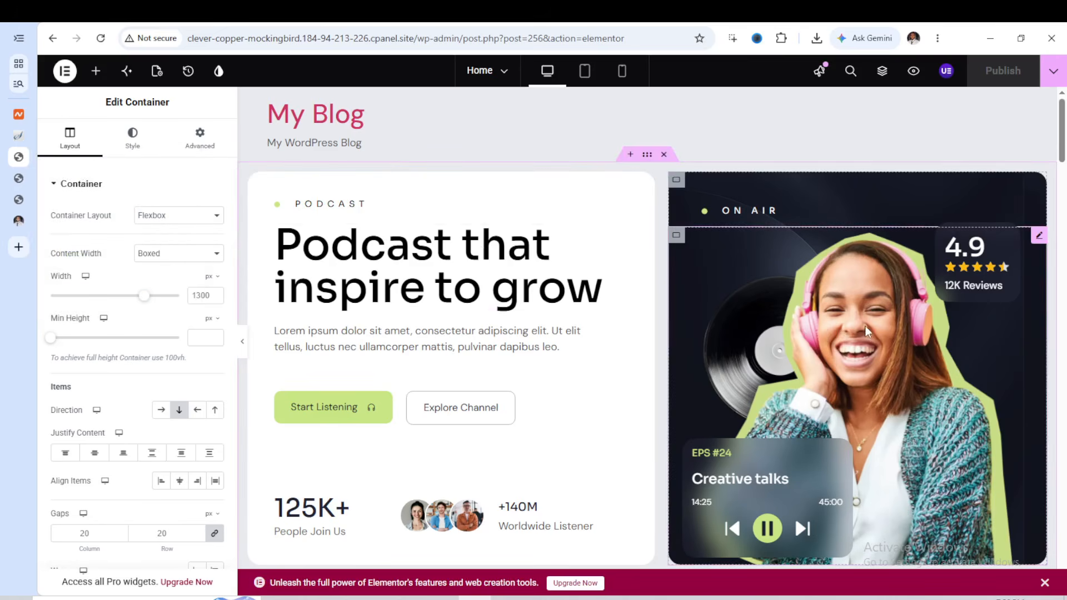
scroll(860, 328, down, 1)
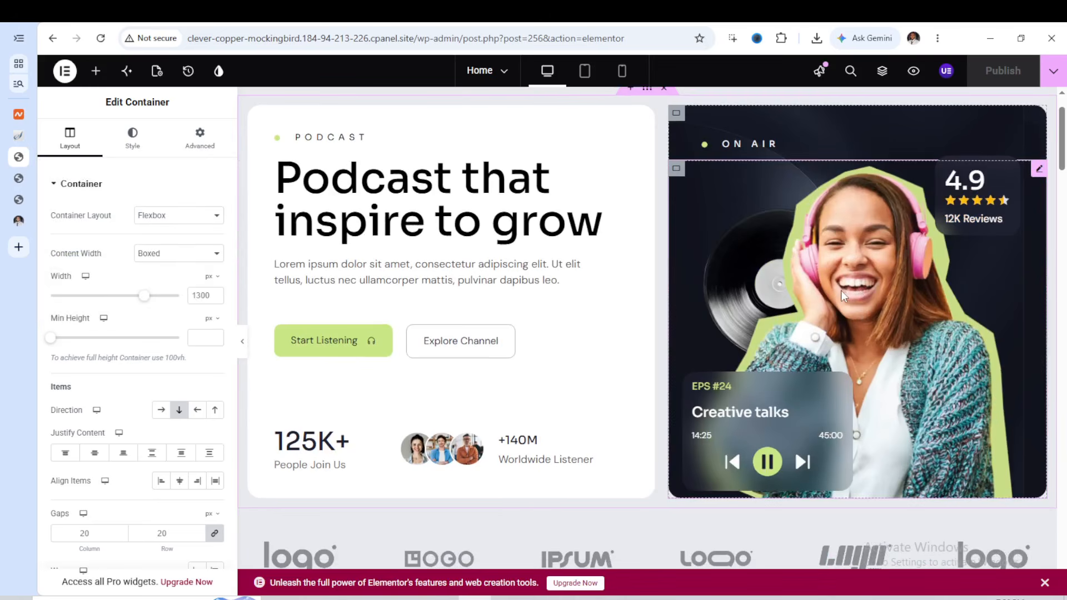
click(841, 290)
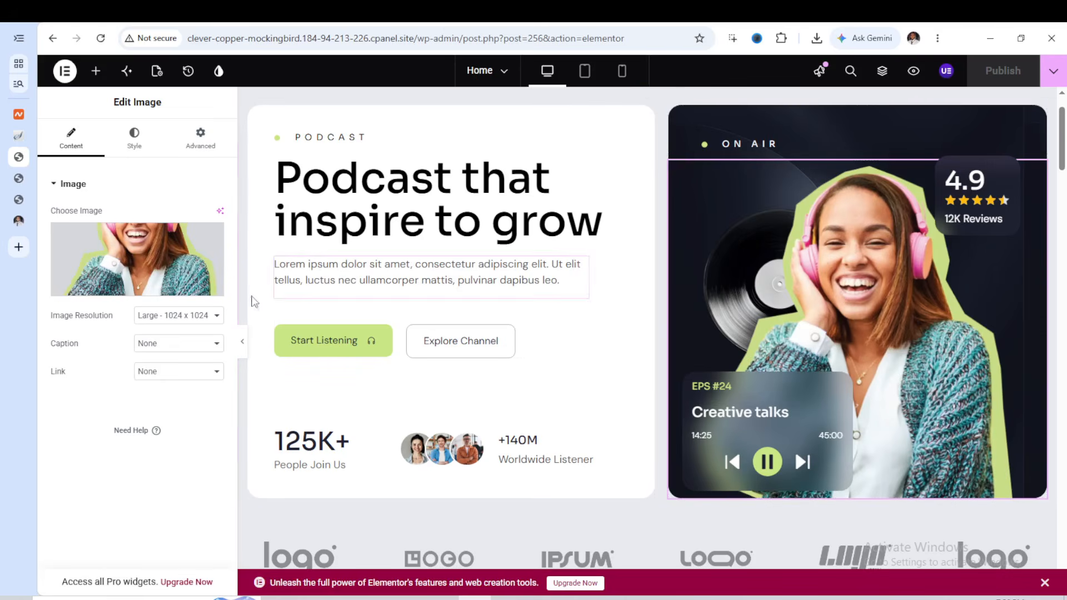
mouse_move(155, 284)
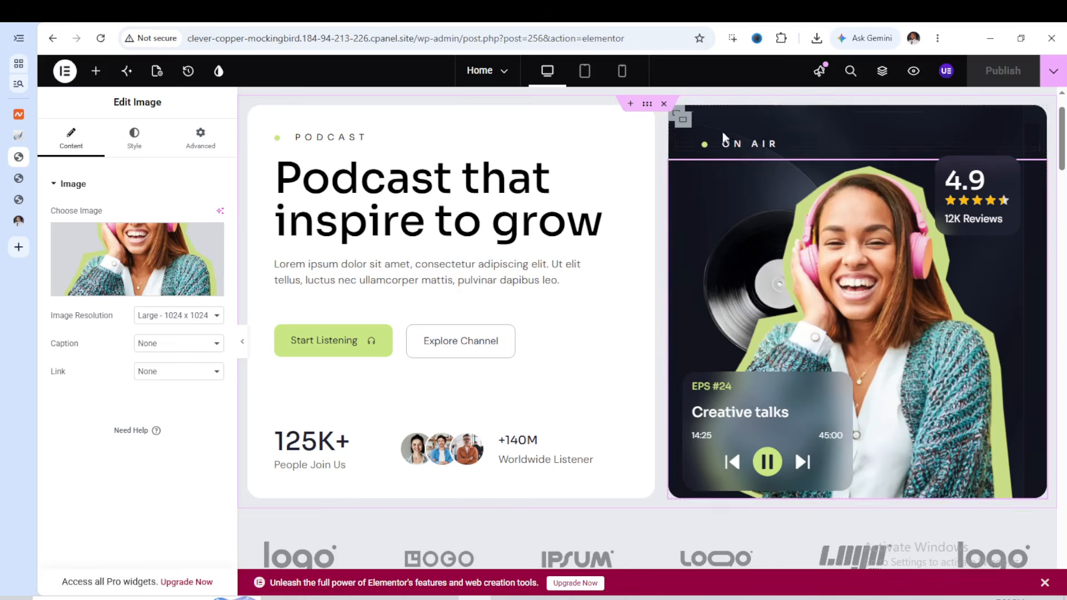
Check the background and background overlay settings of the On Air card's upper container and the container nested inside it
click(676, 114)
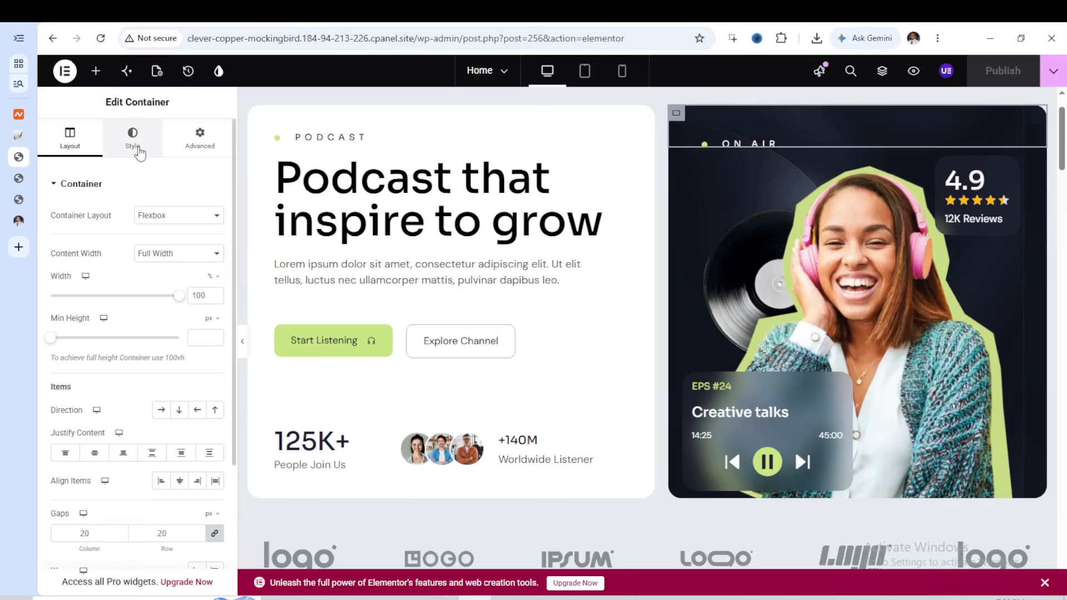
click(133, 141)
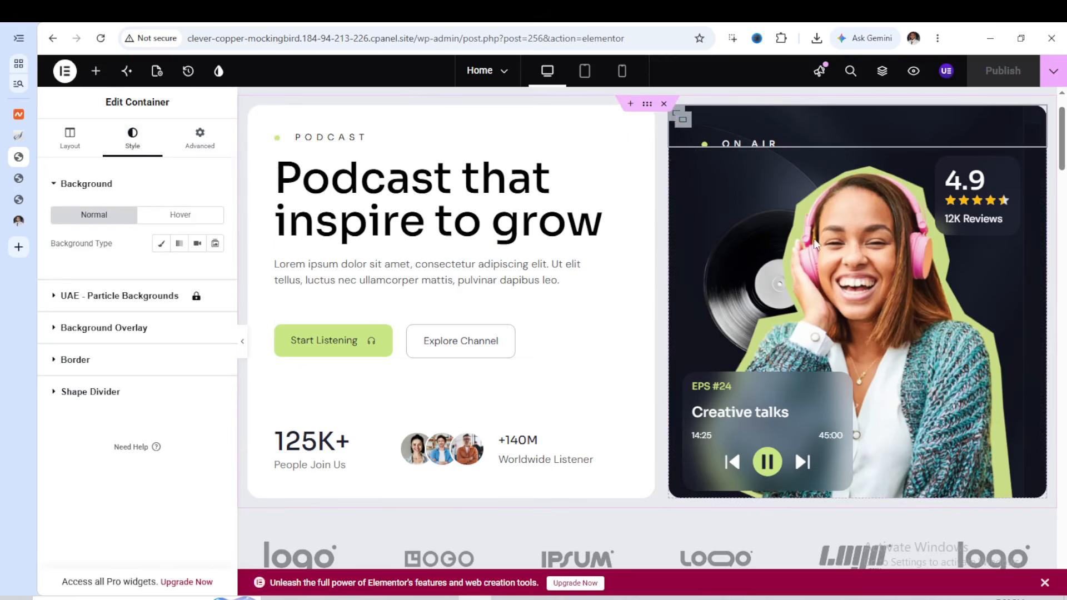
click(73, 330)
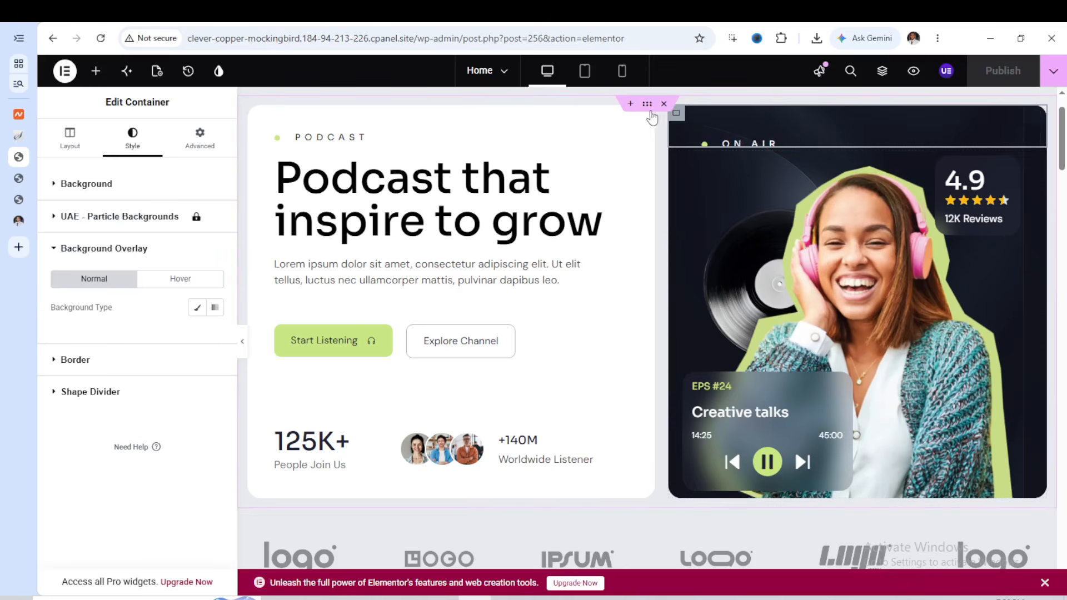
click(689, 125)
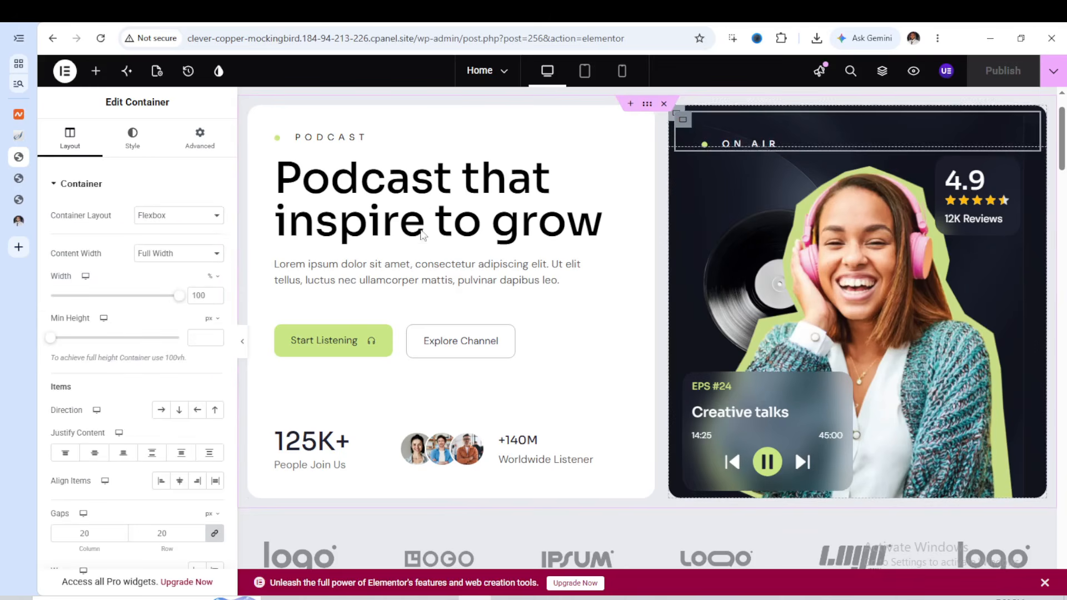
click(133, 146)
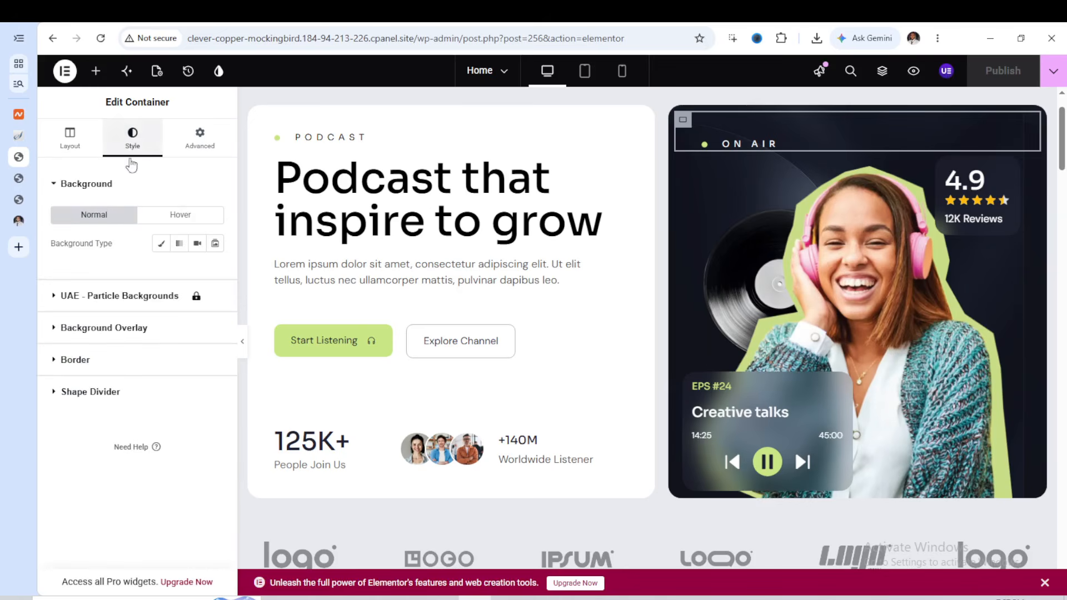
click(106, 329)
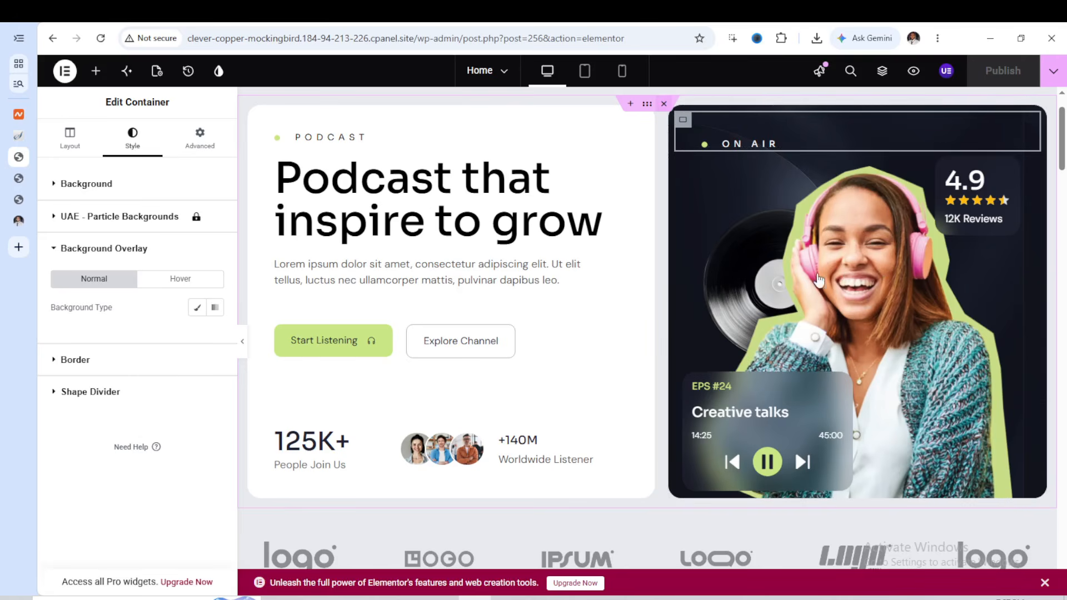
Reselect the hero image of the woman with headphones and review its style and content settings
key(Delete)
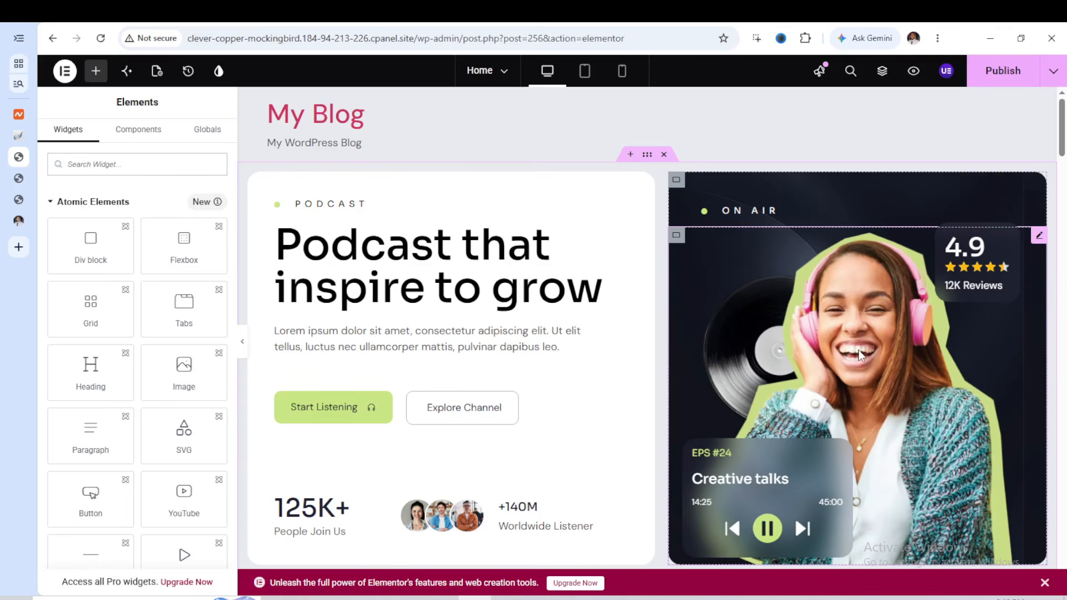
click(883, 352)
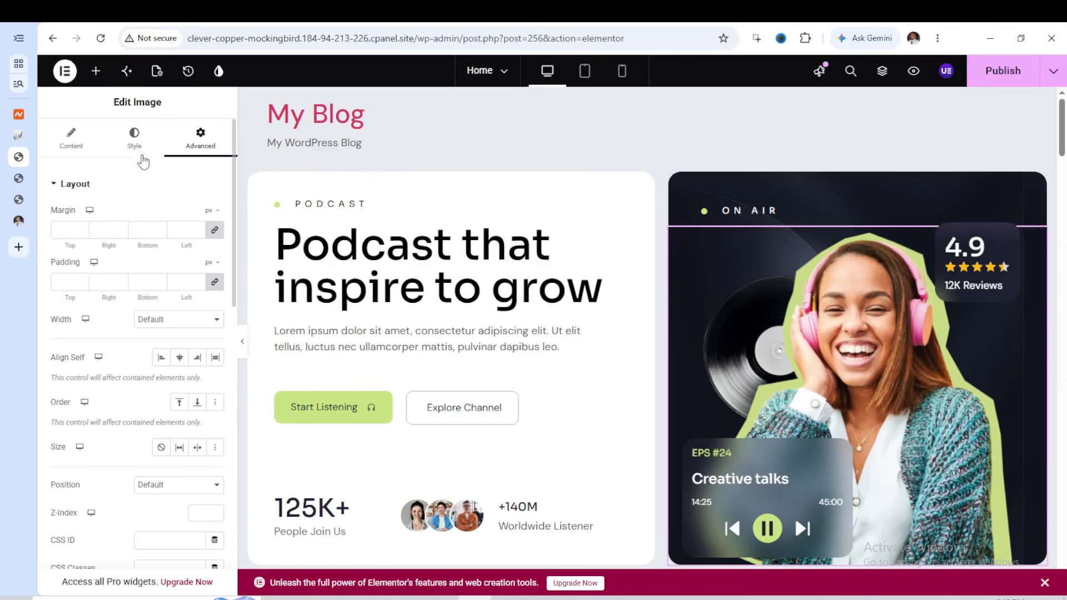
click(136, 148)
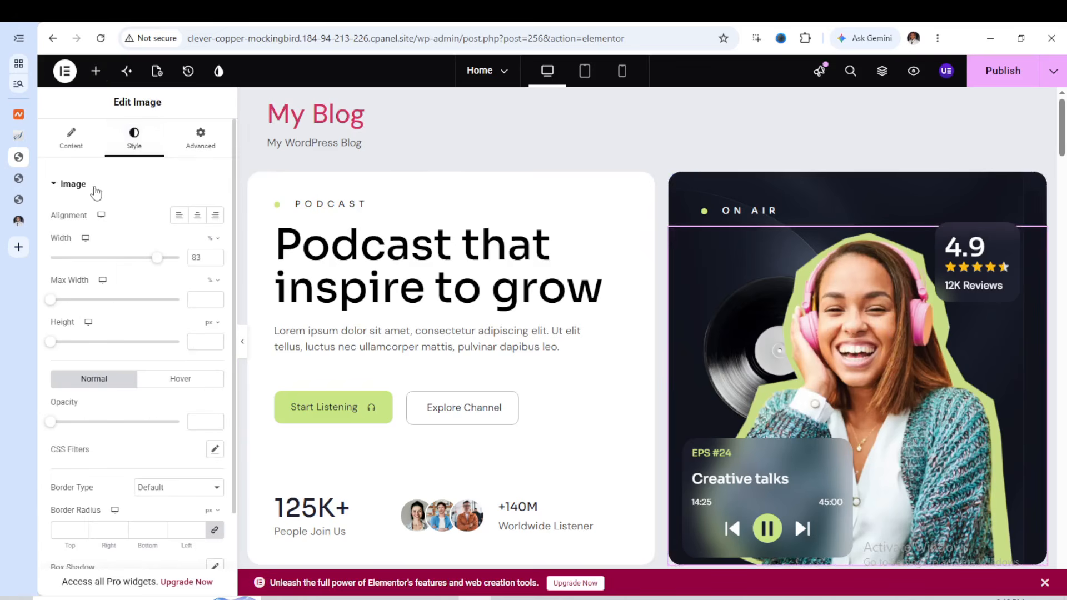
click(71, 140)
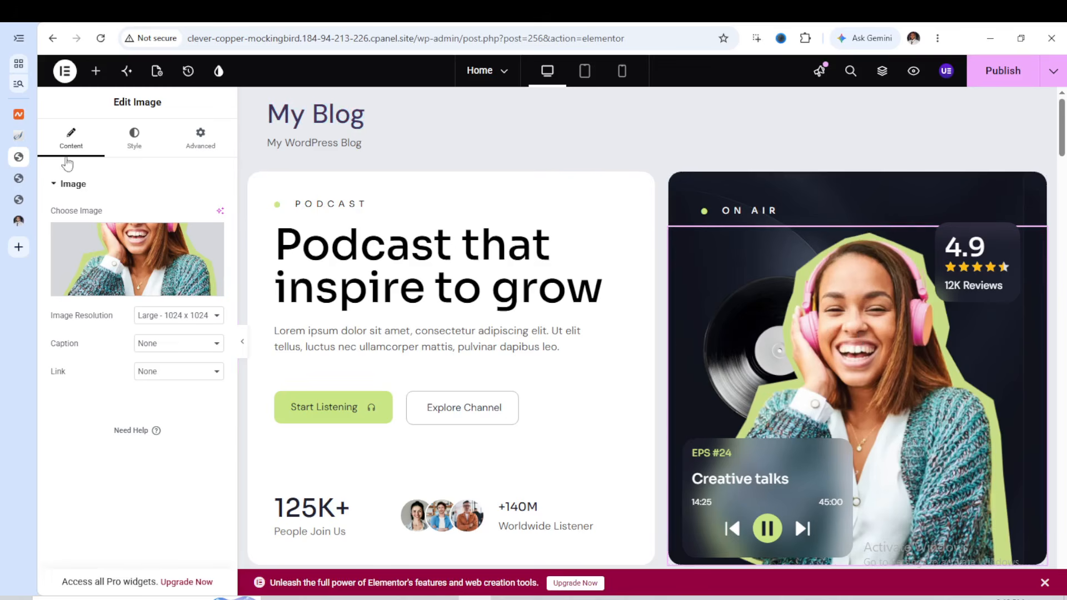
Reload the site's front end, wait for the page to respond, and inspect the hero image there
click(19, 179)
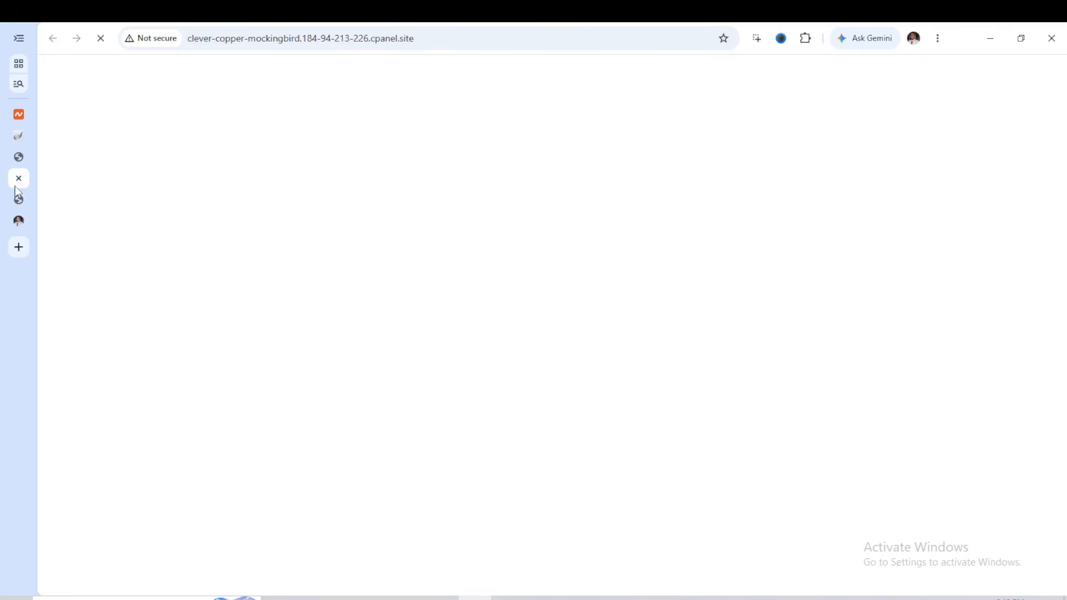
click(101, 39)
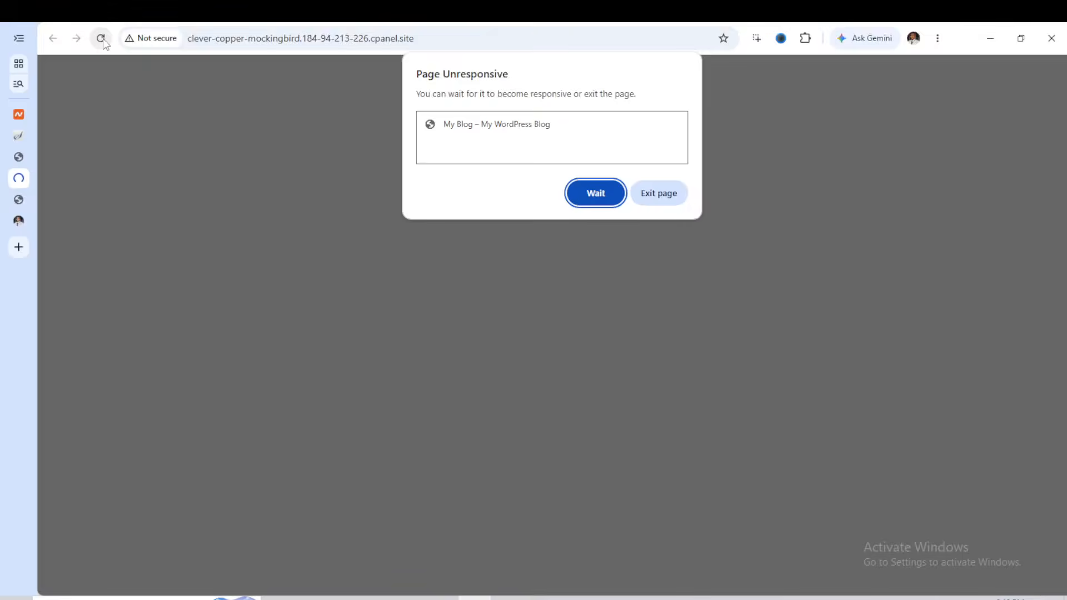
click(594, 194)
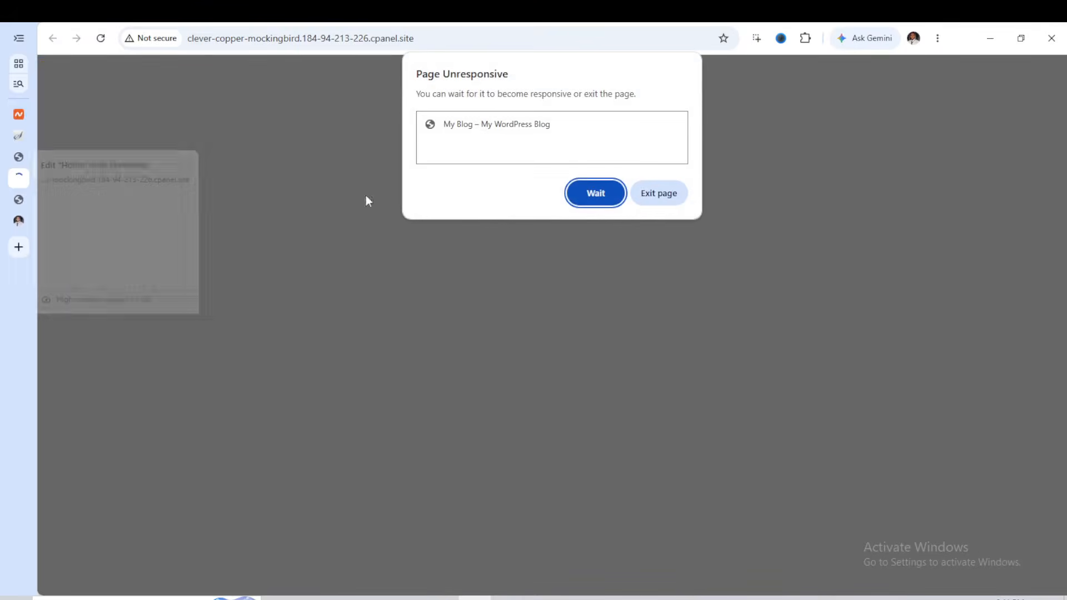
click(600, 195)
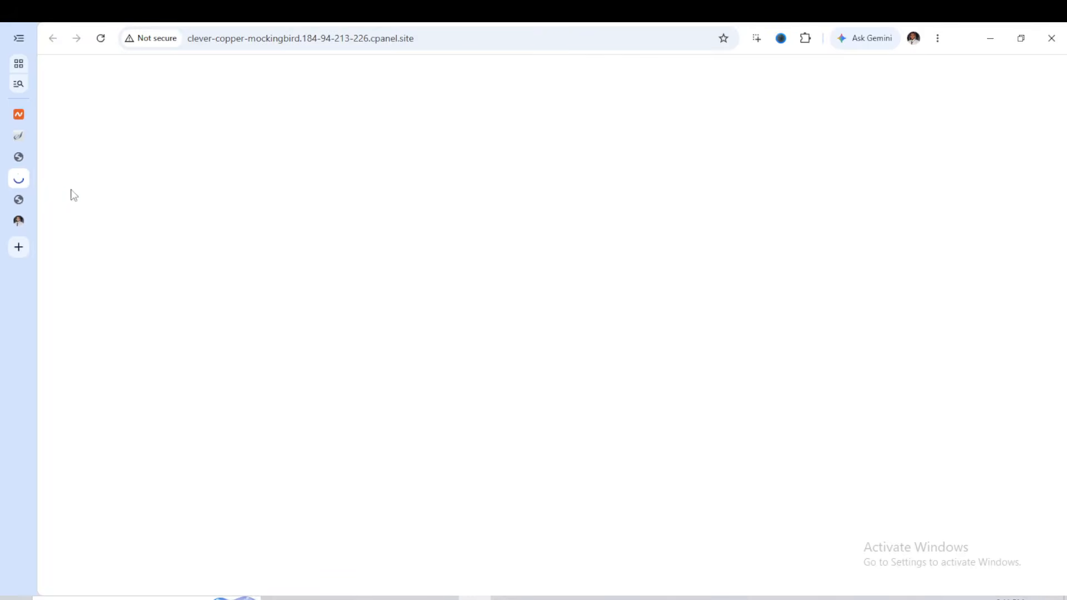
click(19, 158)
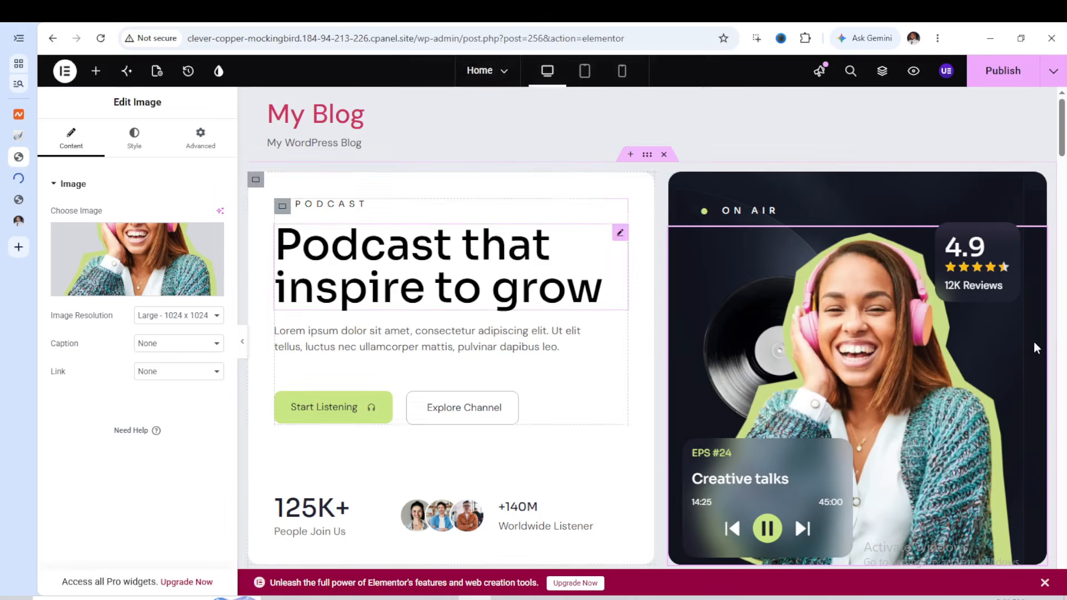
mouse_move(100, 266)
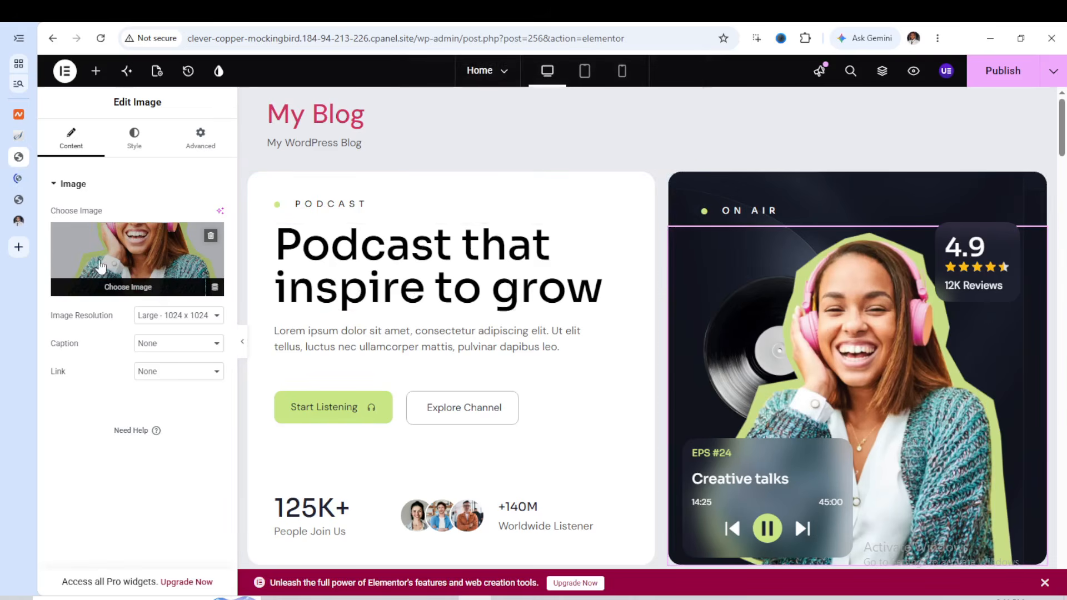
click(20, 182)
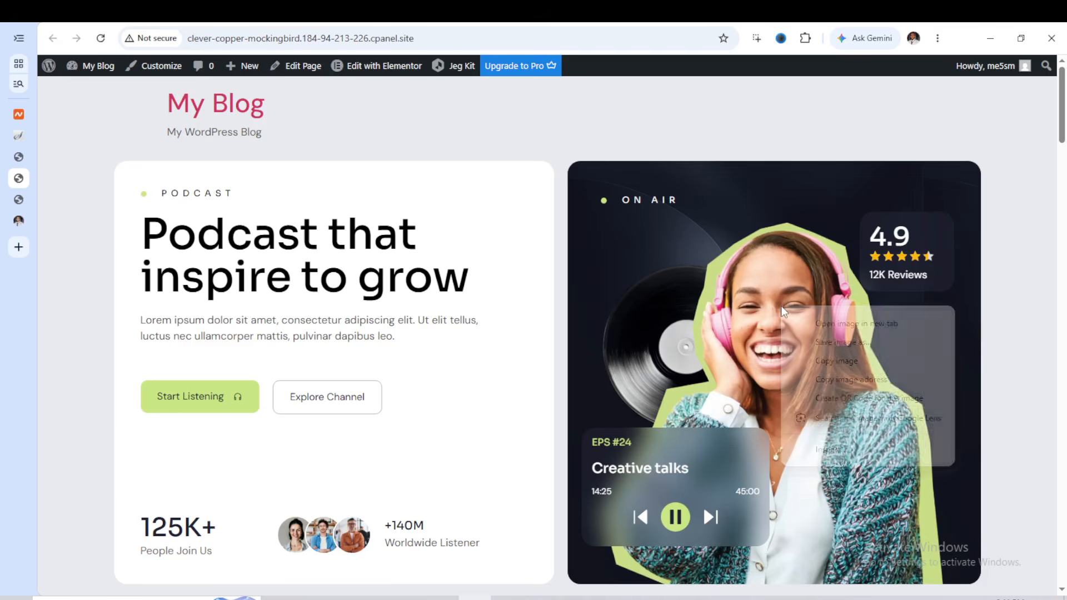
right_click(782, 307)
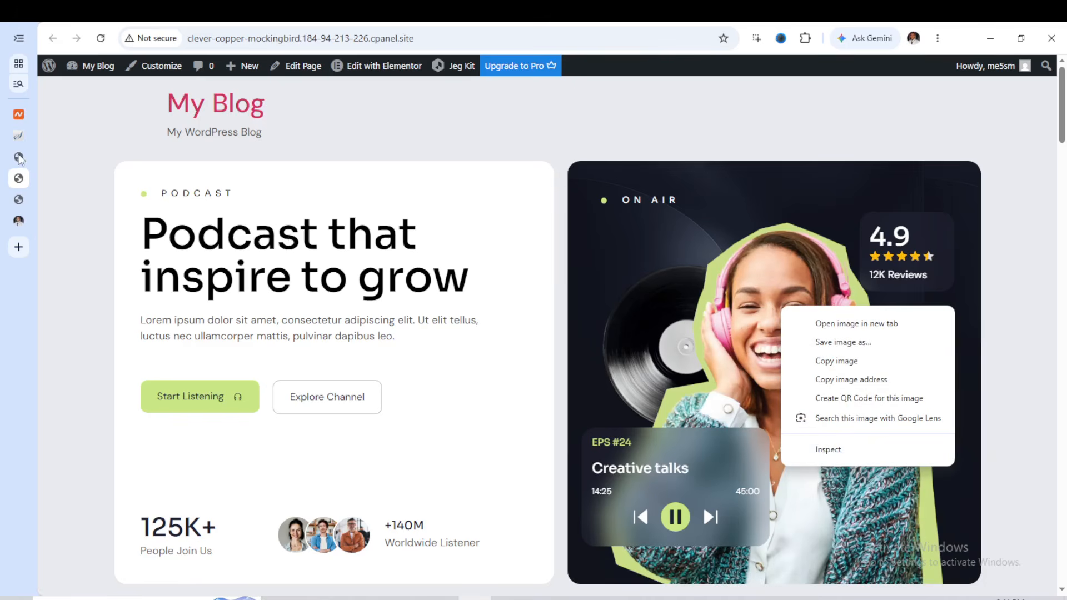
Replace the hero image in the Elementor editor with 18-2.webp from the media library
click(19, 157)
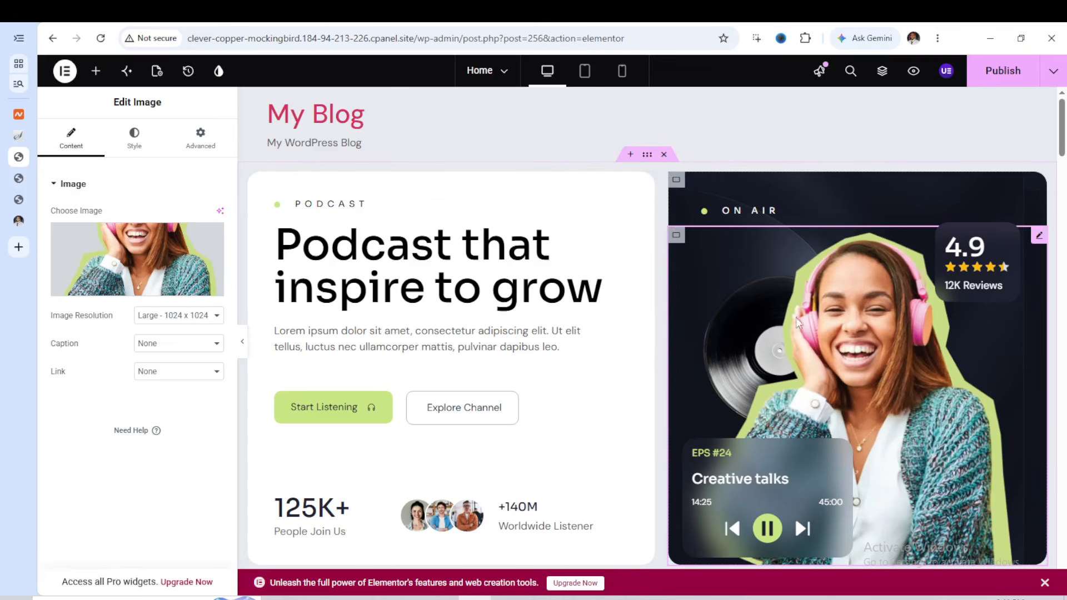
mouse_move(150, 293)
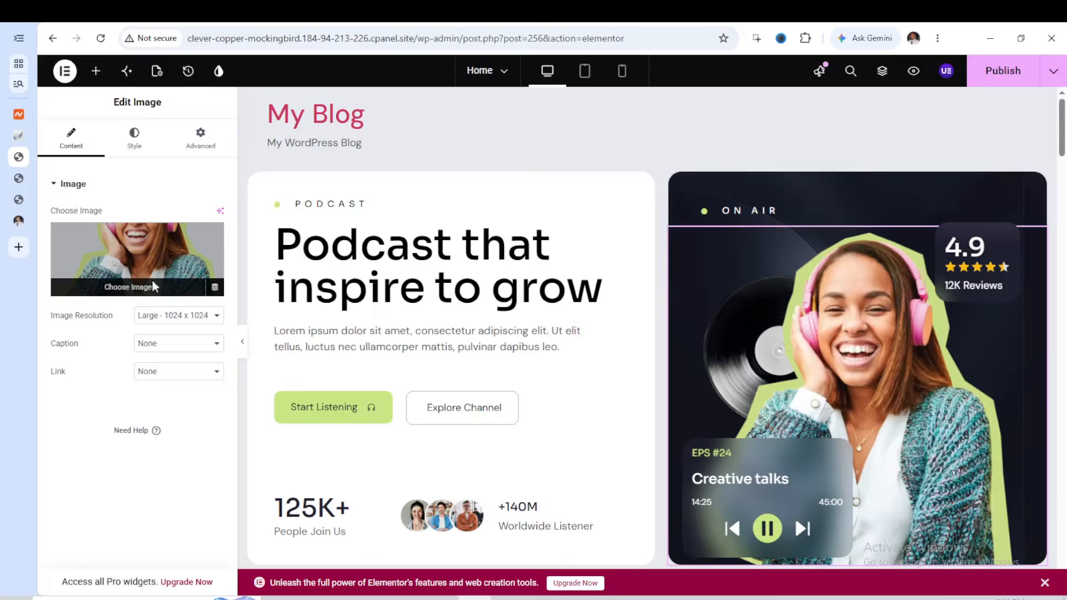
click(155, 287)
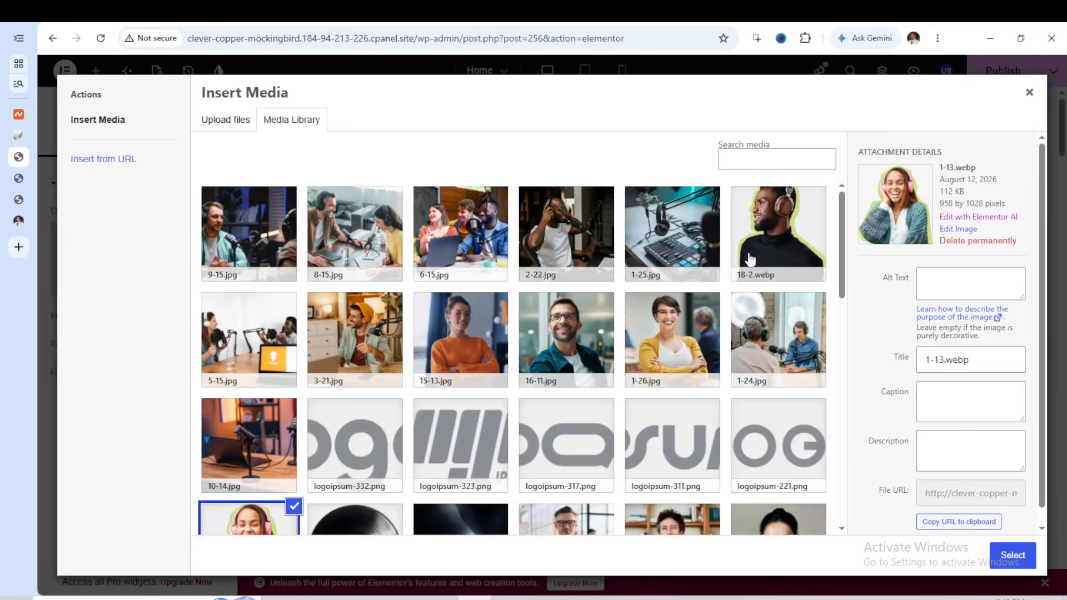
click(778, 245)
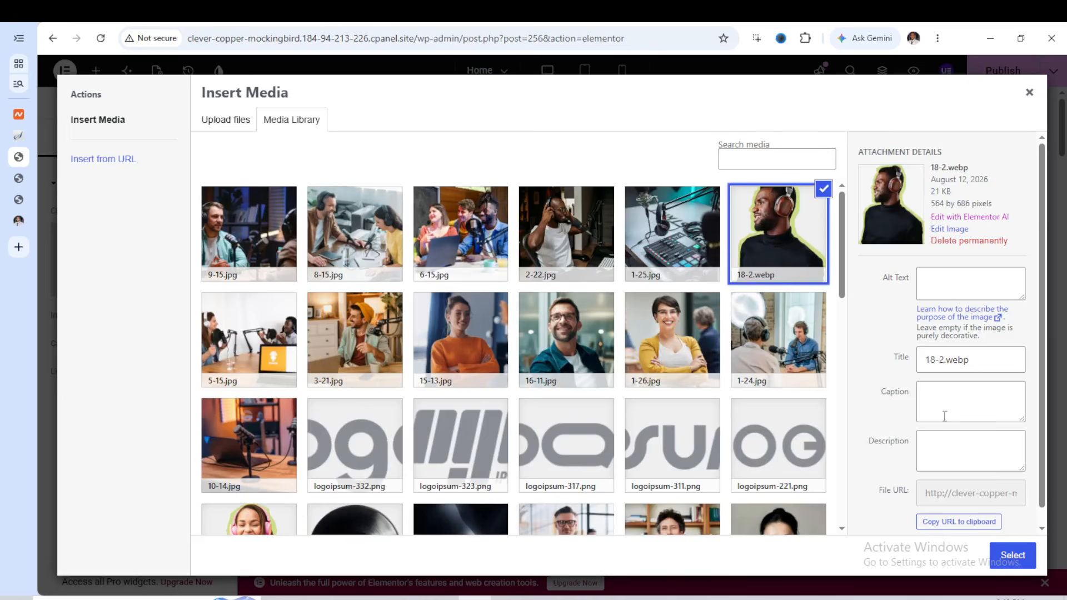
click(1011, 554)
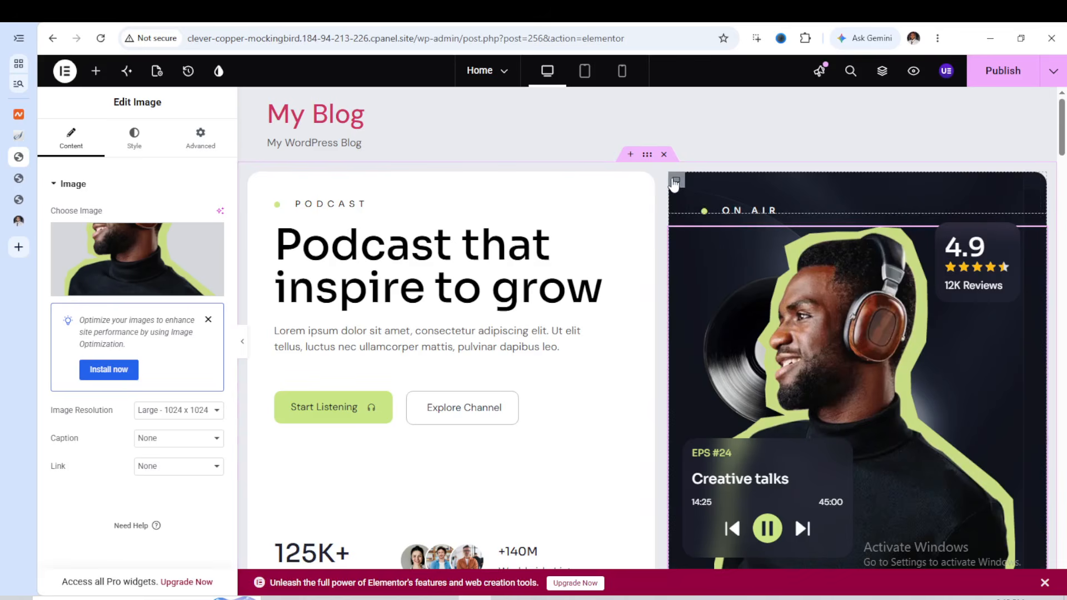
Unlink the margins of the On Air card's upper container and set its top margin to 100 px
click(676, 182)
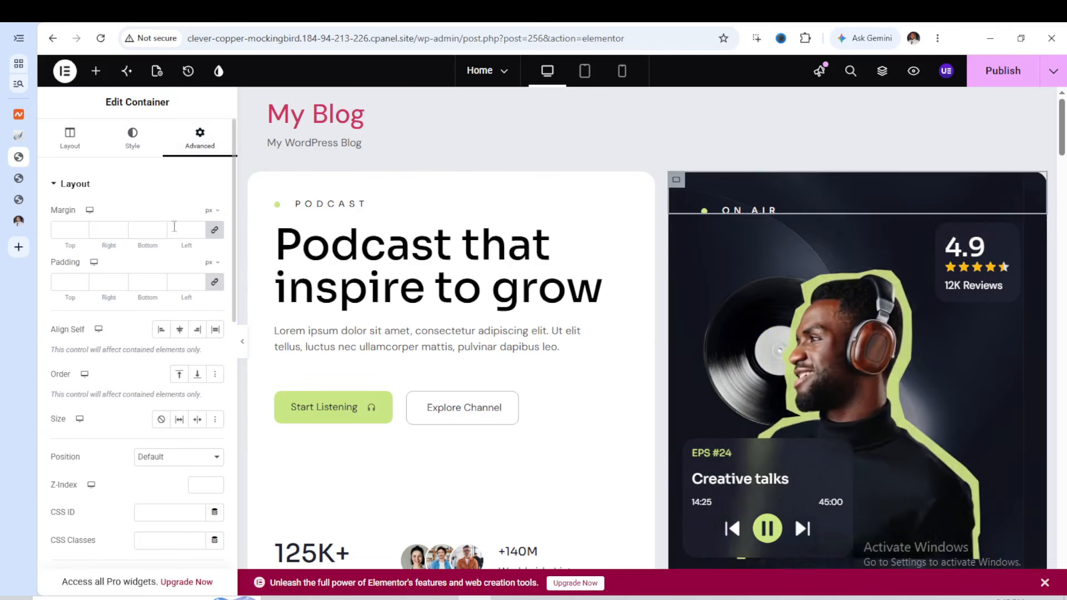
click(214, 229)
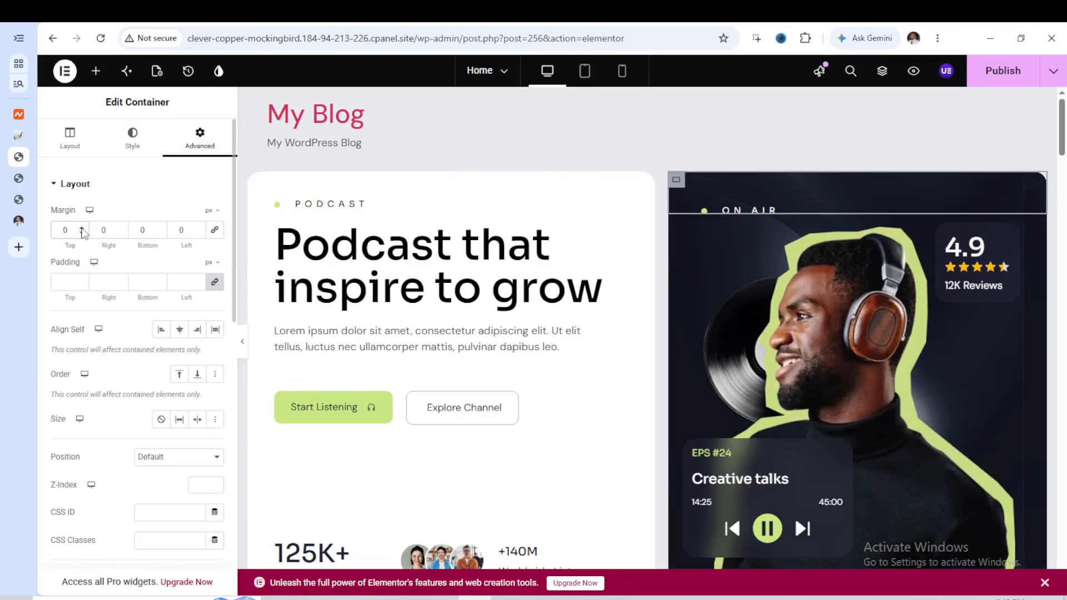
text(1)
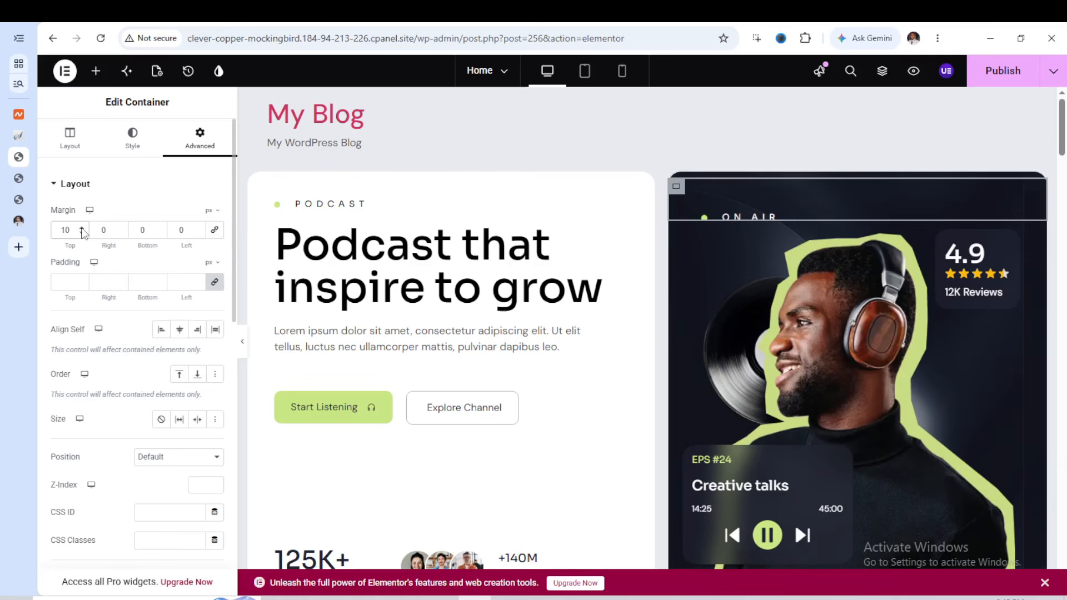
text(0)
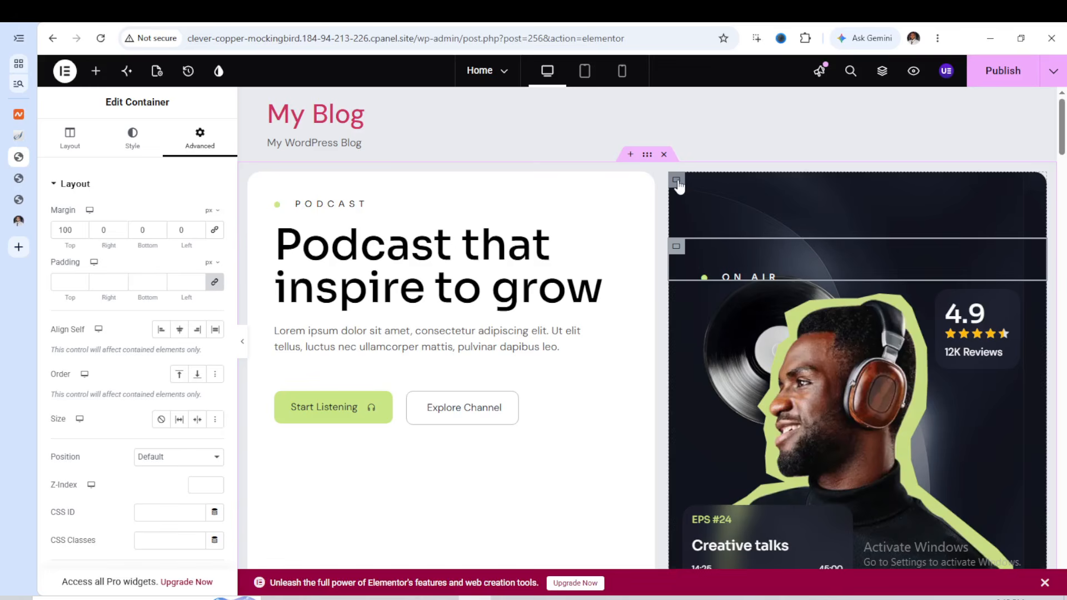
Replace the vinyl record background overlay of the On Air card's inner container with the a-container-lift-stacking-colorful-cargo-boxes photo from the media library
click(677, 181)
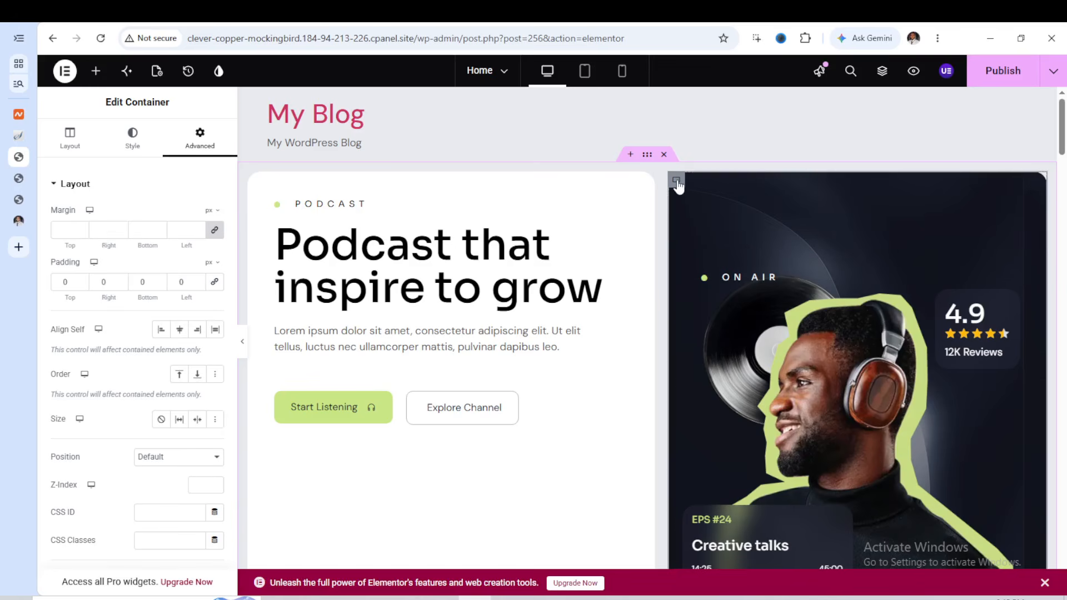
click(134, 153)
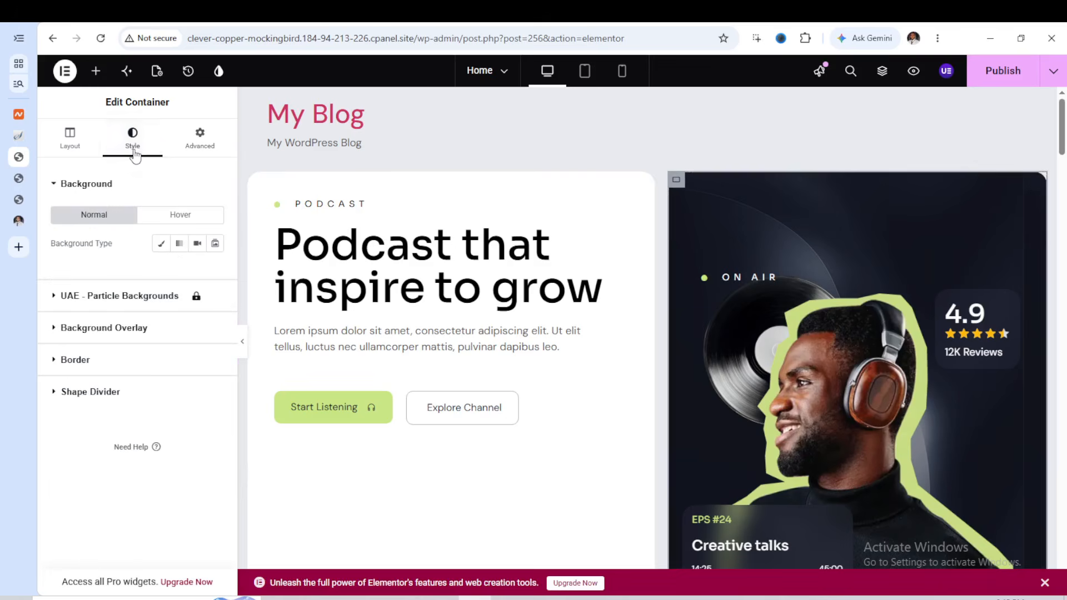
click(111, 329)
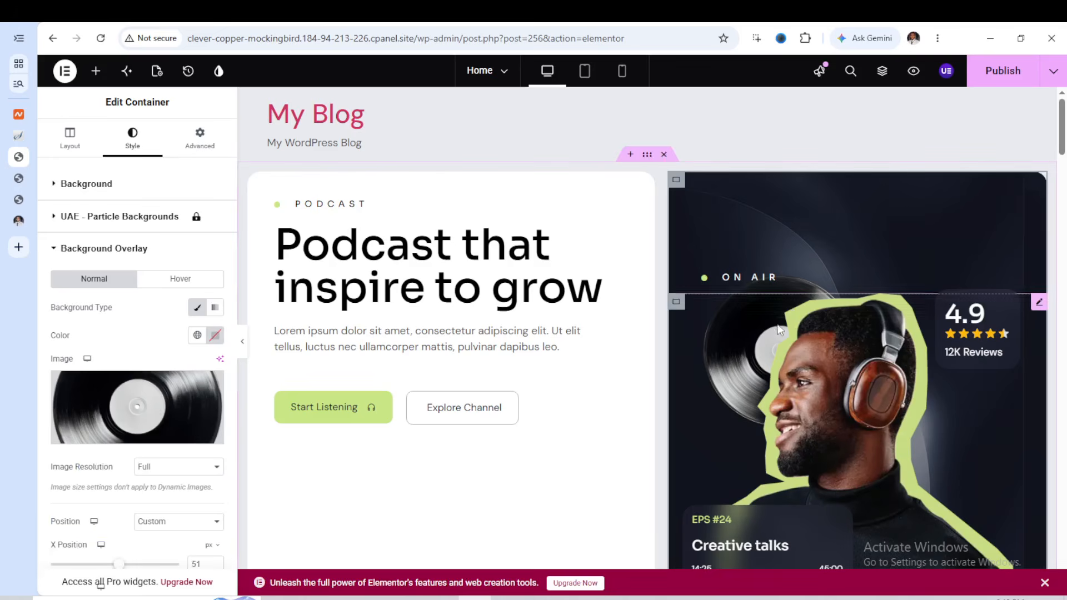
click(166, 437)
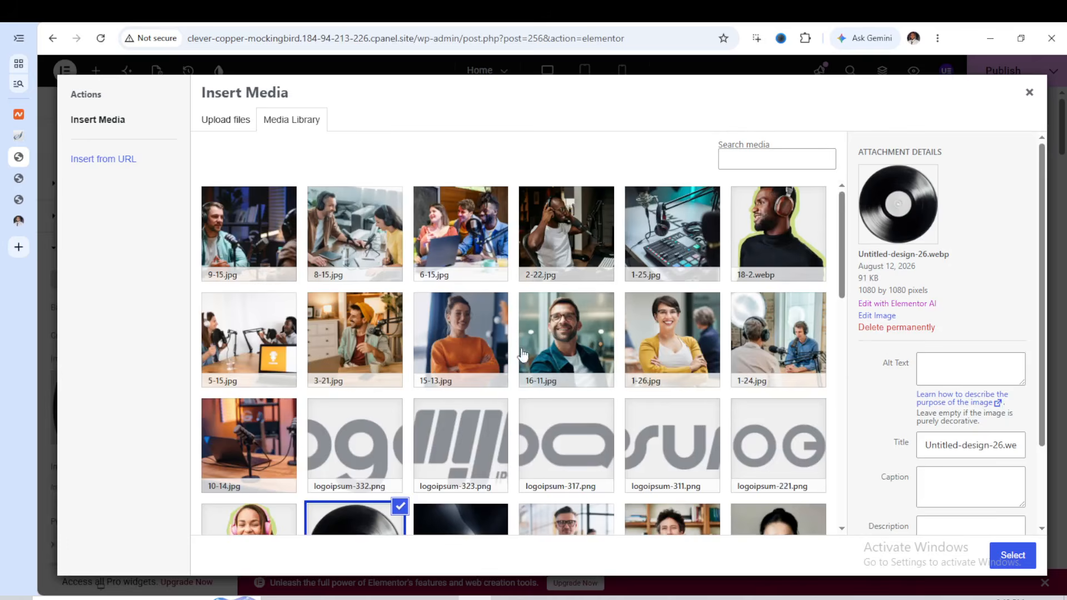
scroll(545, 350, down, 3)
scroll(545, 350, down, 4)
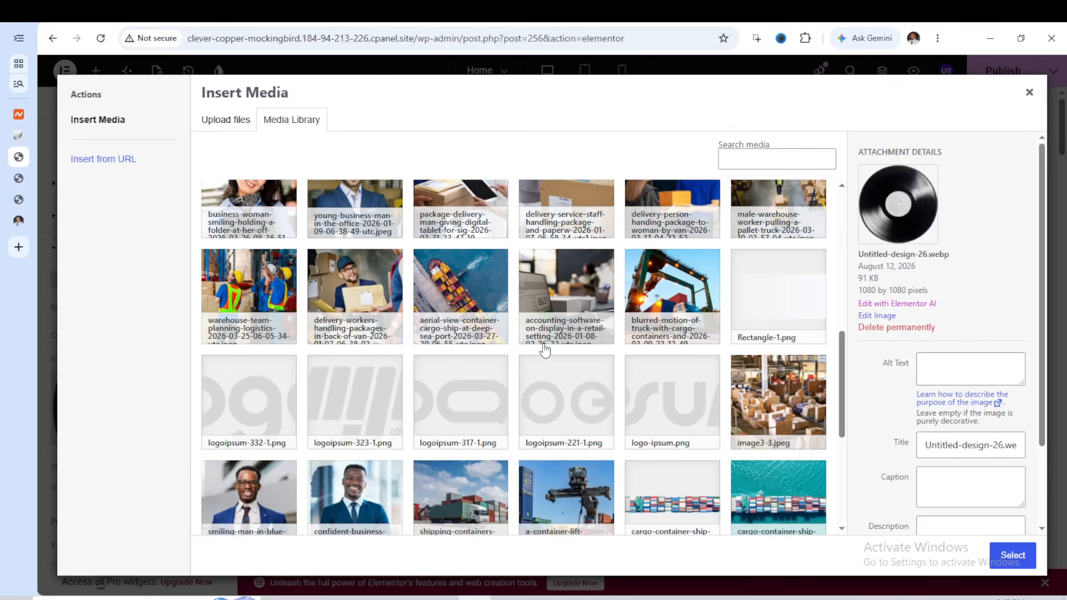
scroll(545, 350, down, 5)
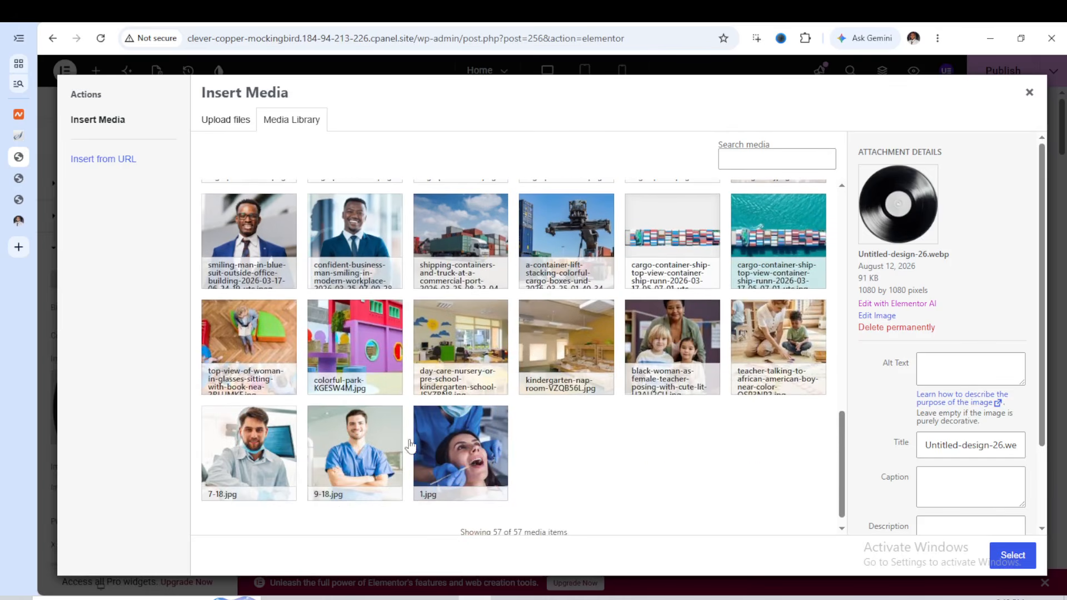
scroll(567, 369, up, 2)
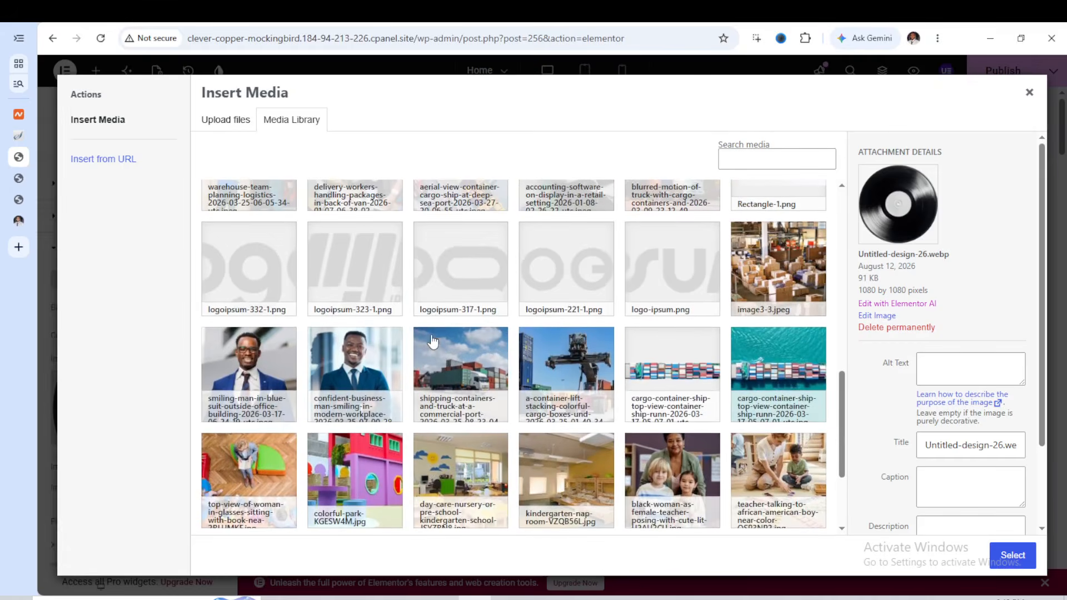
click(581, 369)
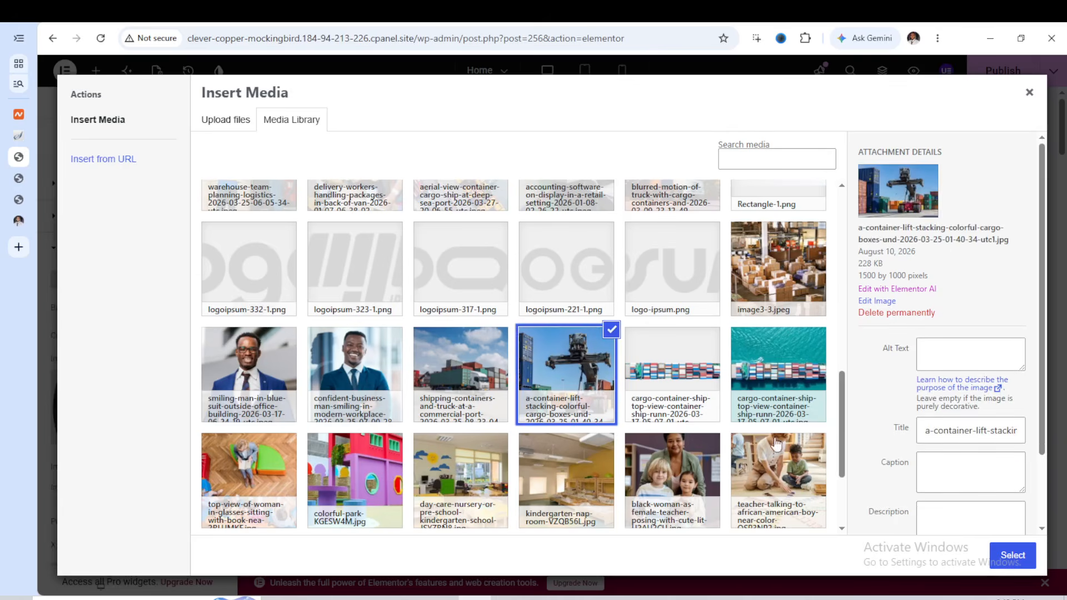
scroll(584, 362, up, 2)
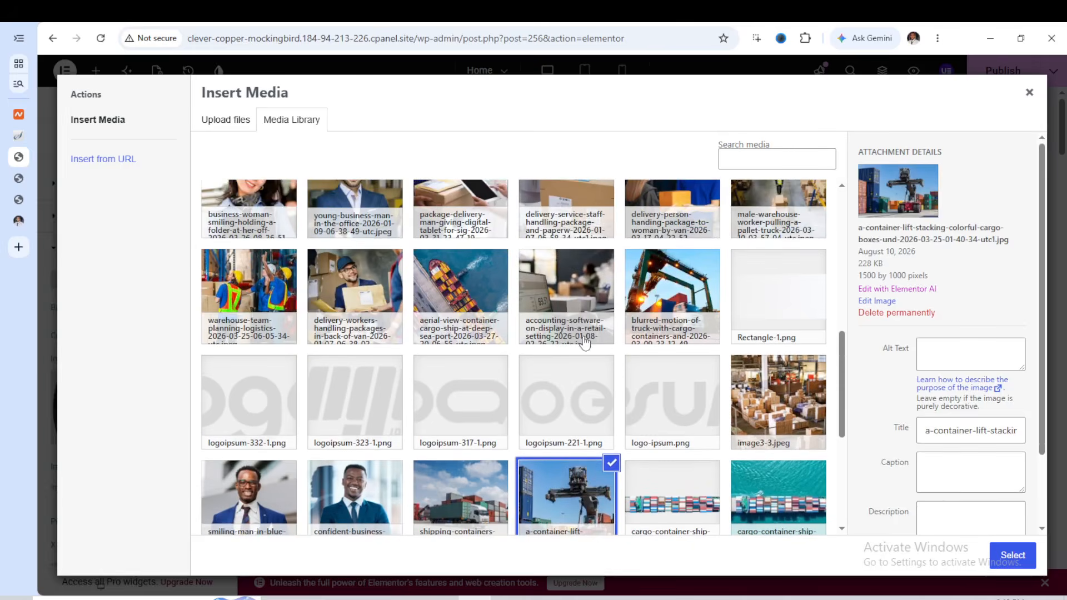
scroll(631, 358, down, 2)
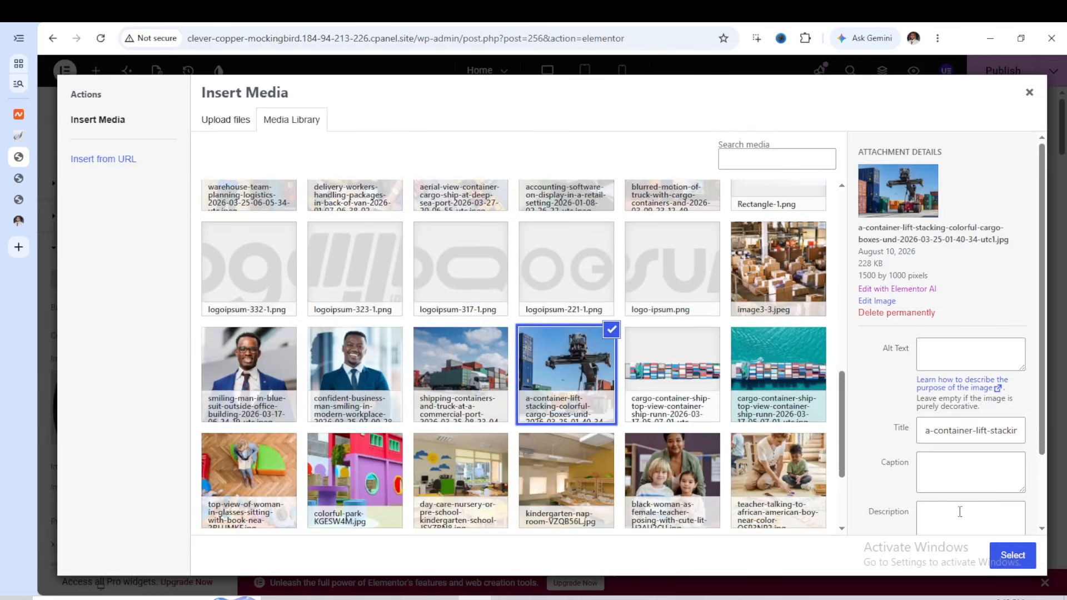
click(1013, 558)
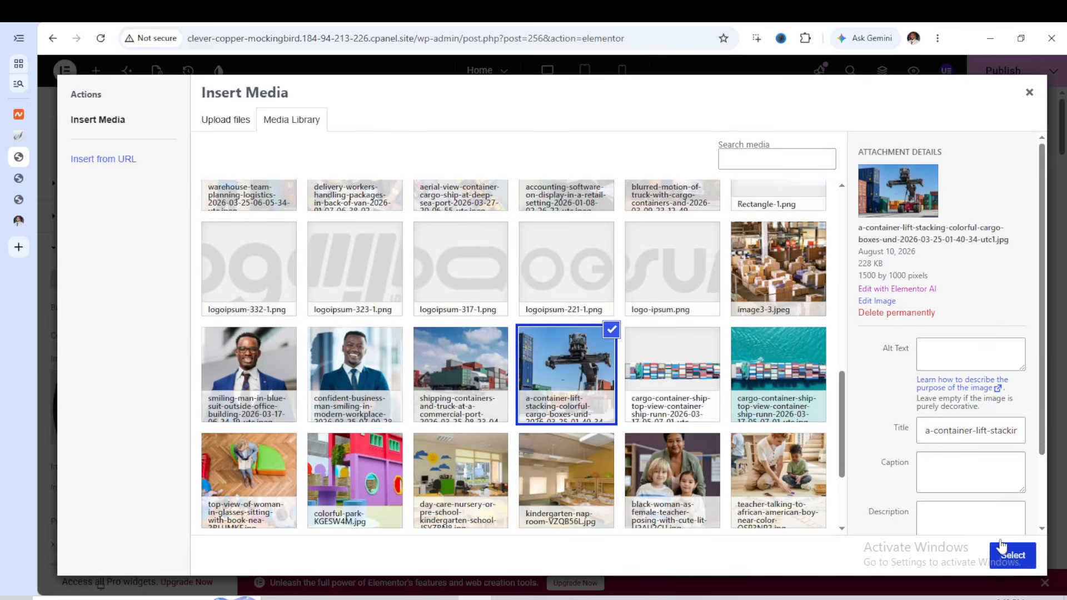
click(1010, 555)
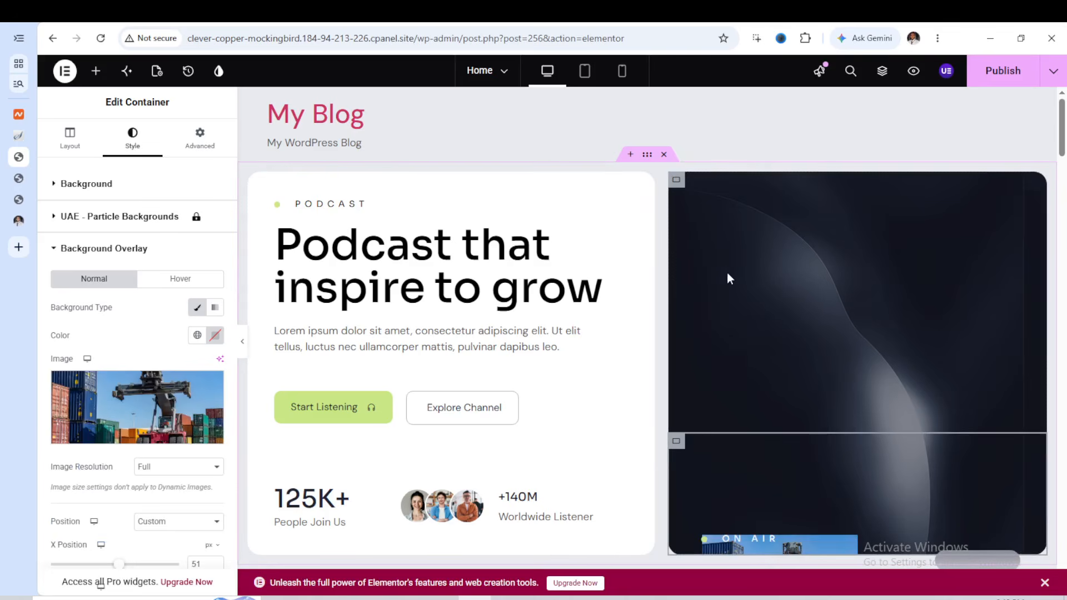
scroll(811, 347, down, 4)
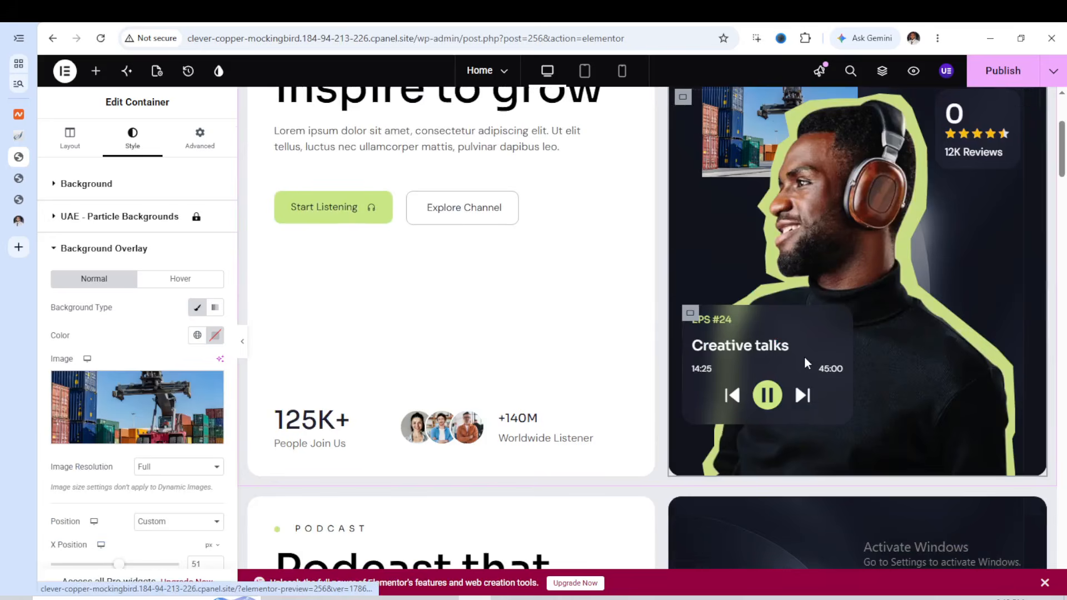
scroll(831, 309, up, 4)
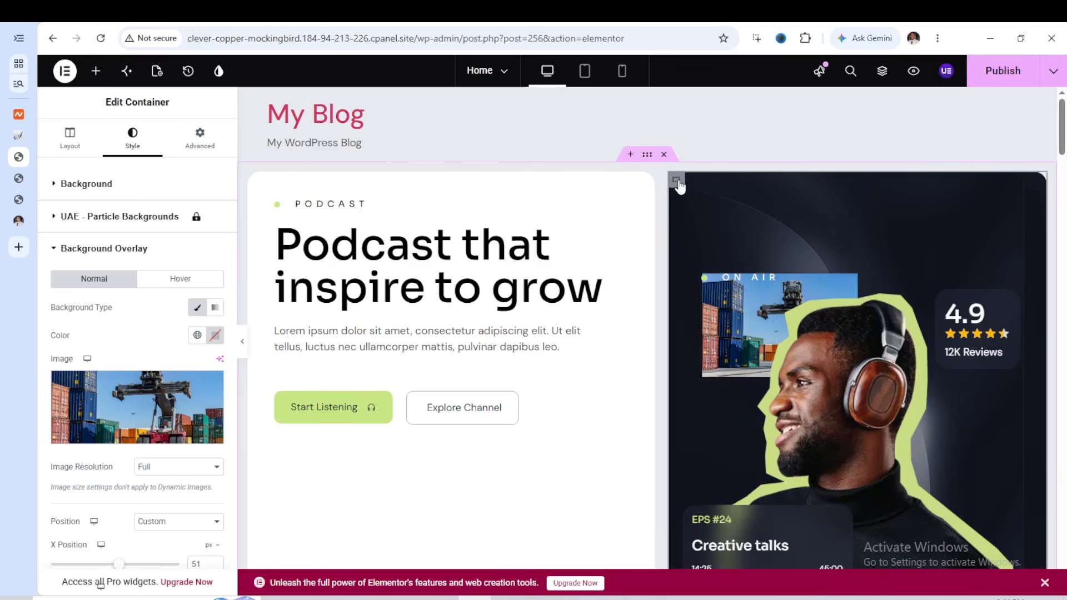
Unlink the margins of the inner container holding the overlay photo and set its top margin to 80 px
click(204, 143)
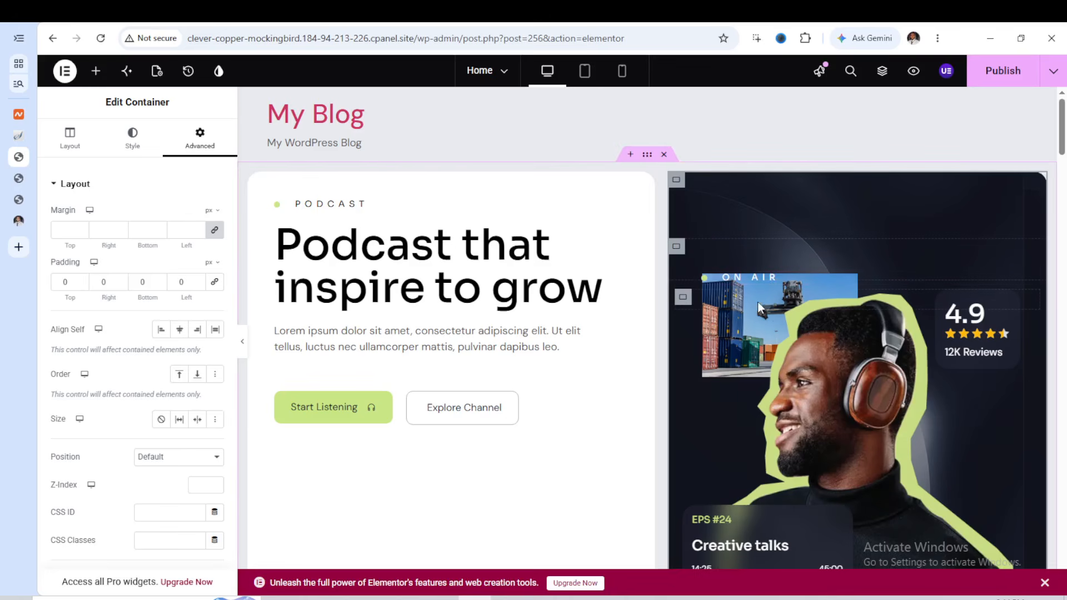
click(215, 231)
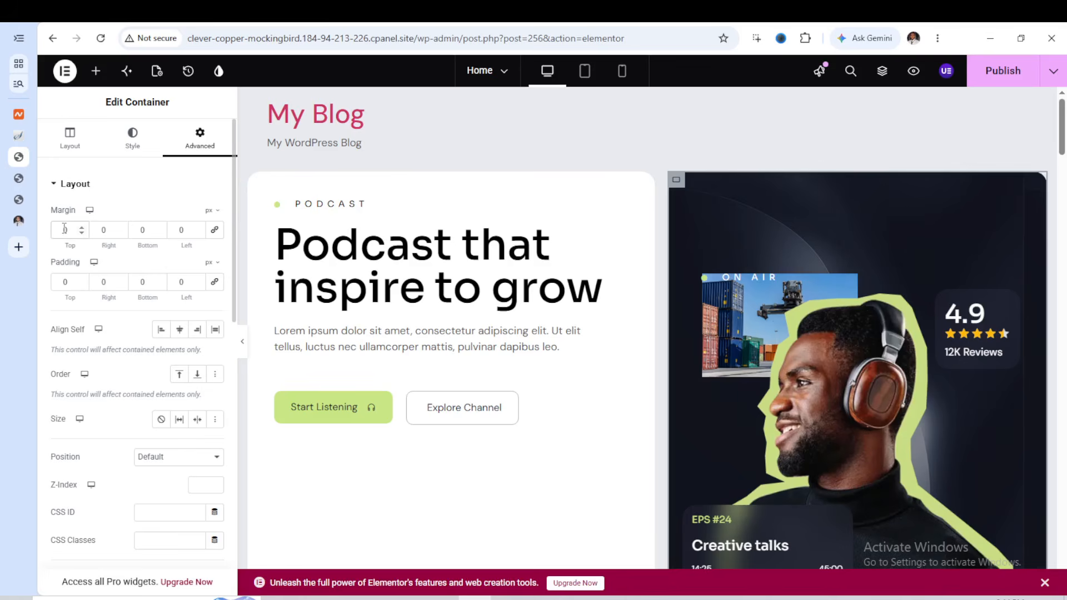
text(8)
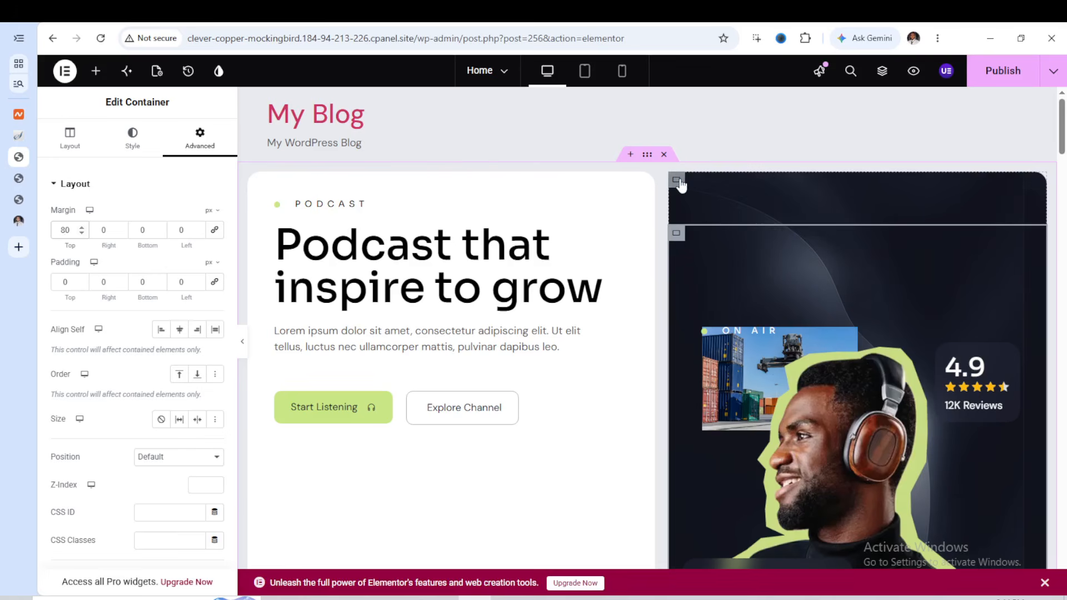
Inspect the background overlay of the On Air card's outer container and browse the media library for an alternative image, leaving the current one
click(681, 180)
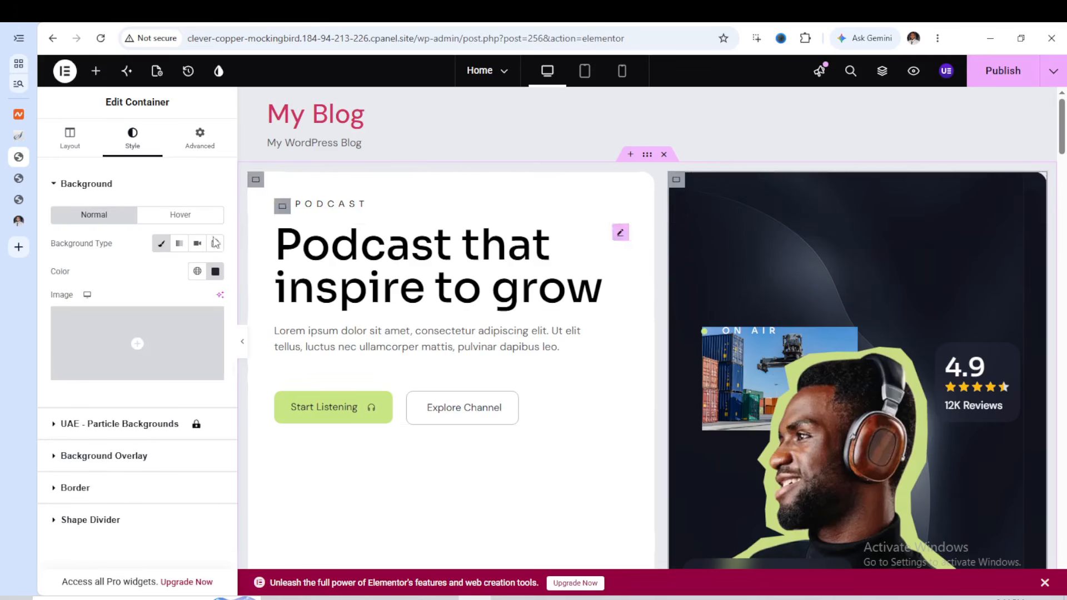
click(127, 457)
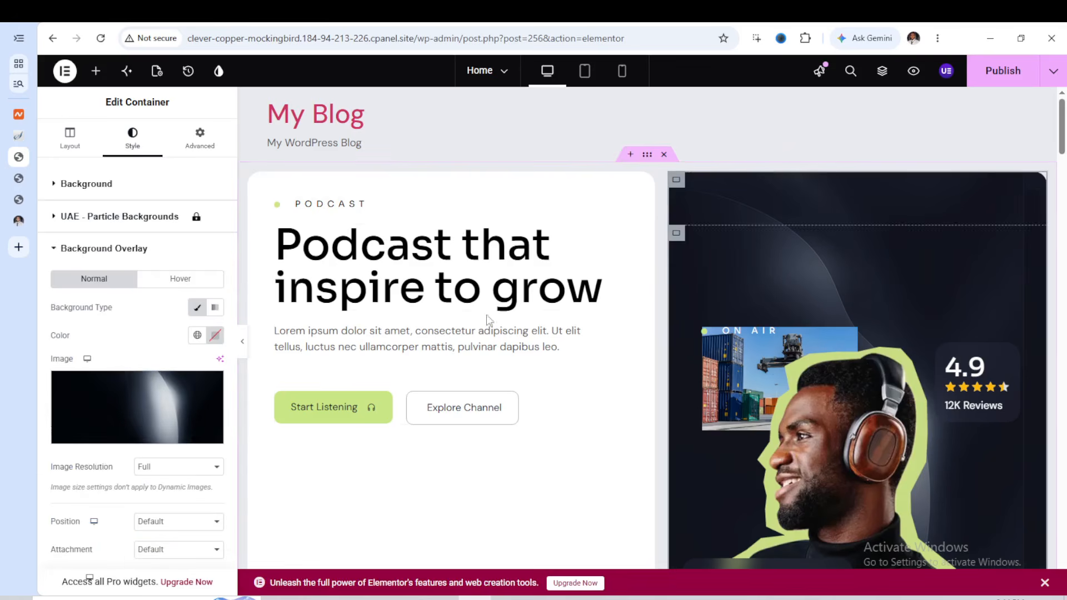
mouse_move(144, 438)
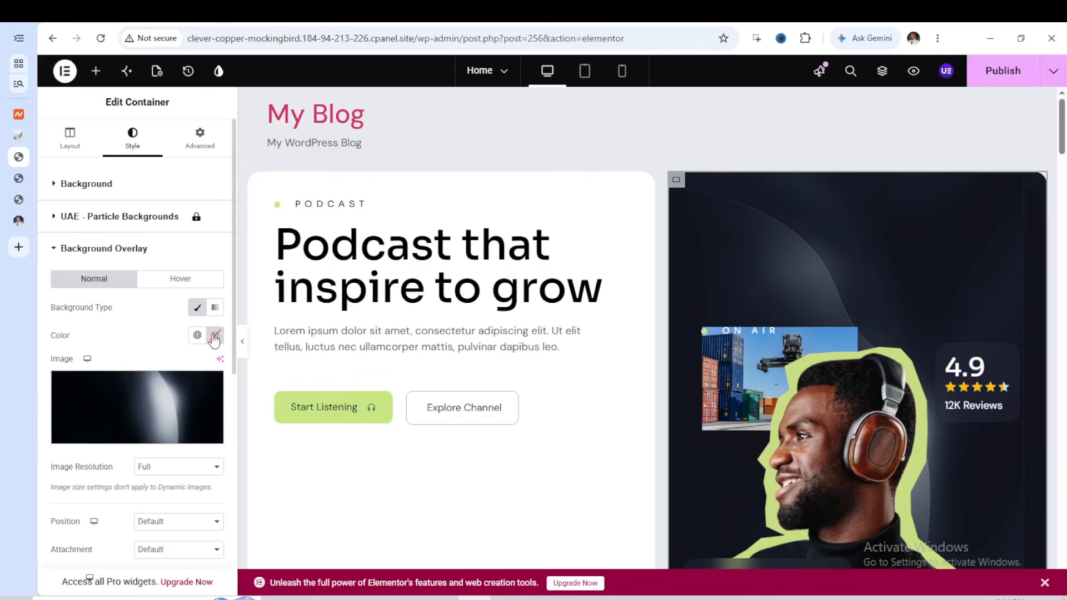
click(140, 443)
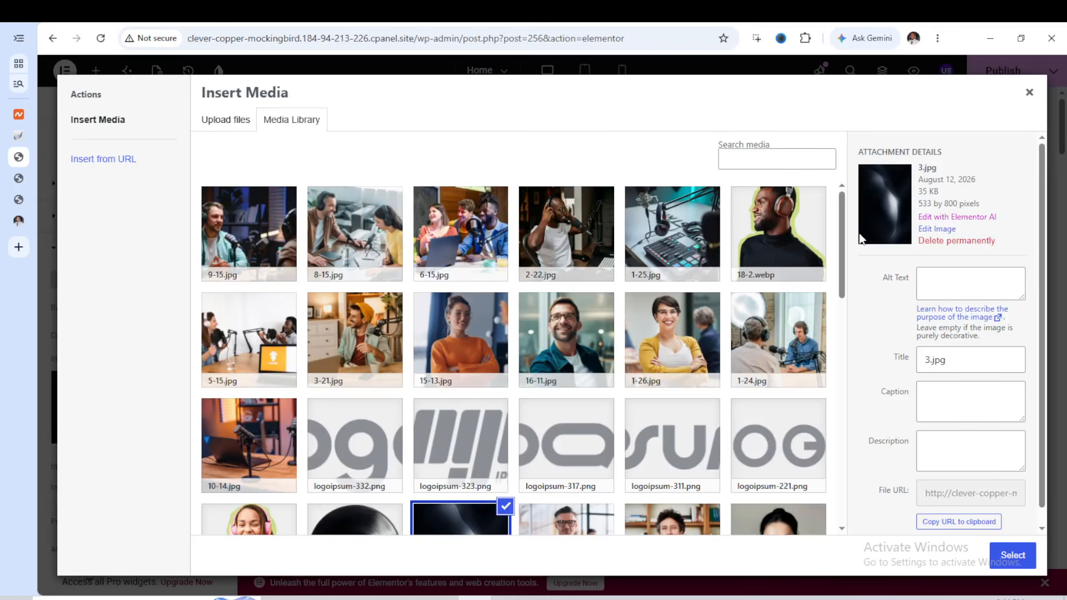
scroll(689, 352, down, 5)
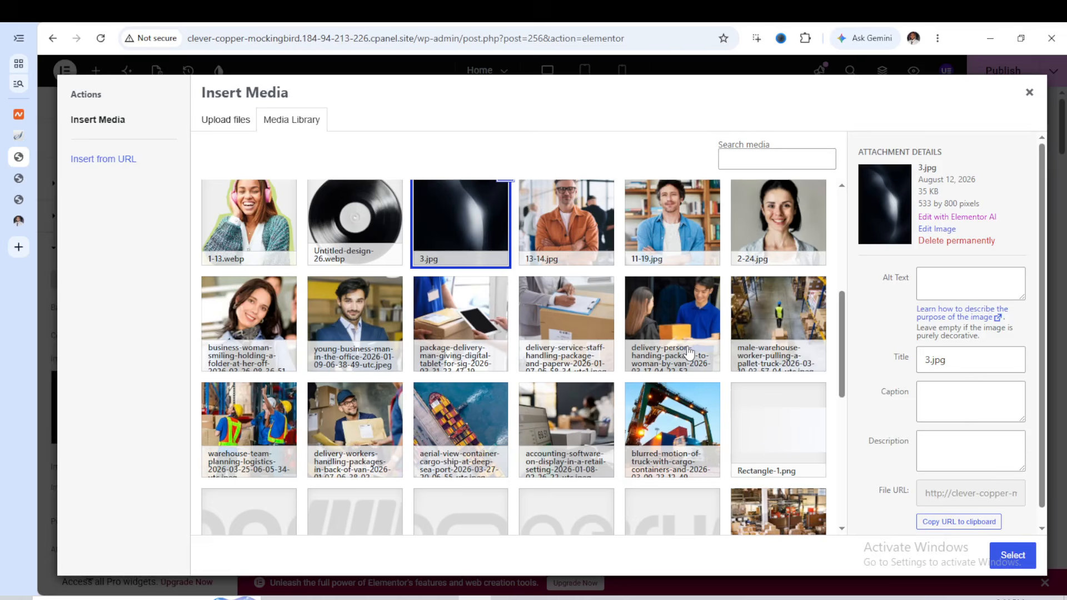
scroll(689, 352, down, 3)
scroll(689, 352, down, 4)
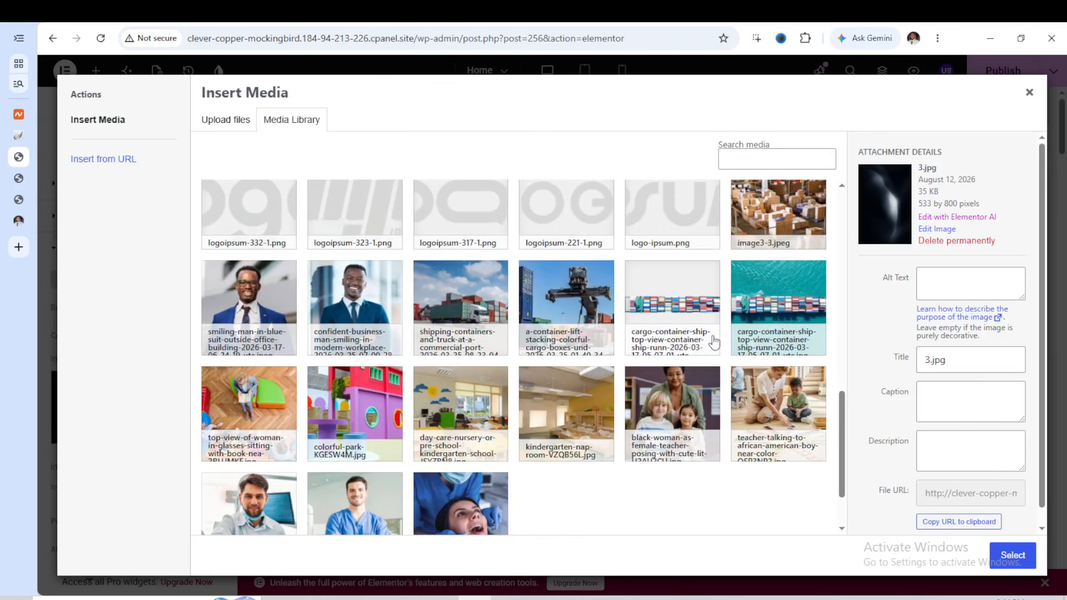
scroll(711, 342, down, 2)
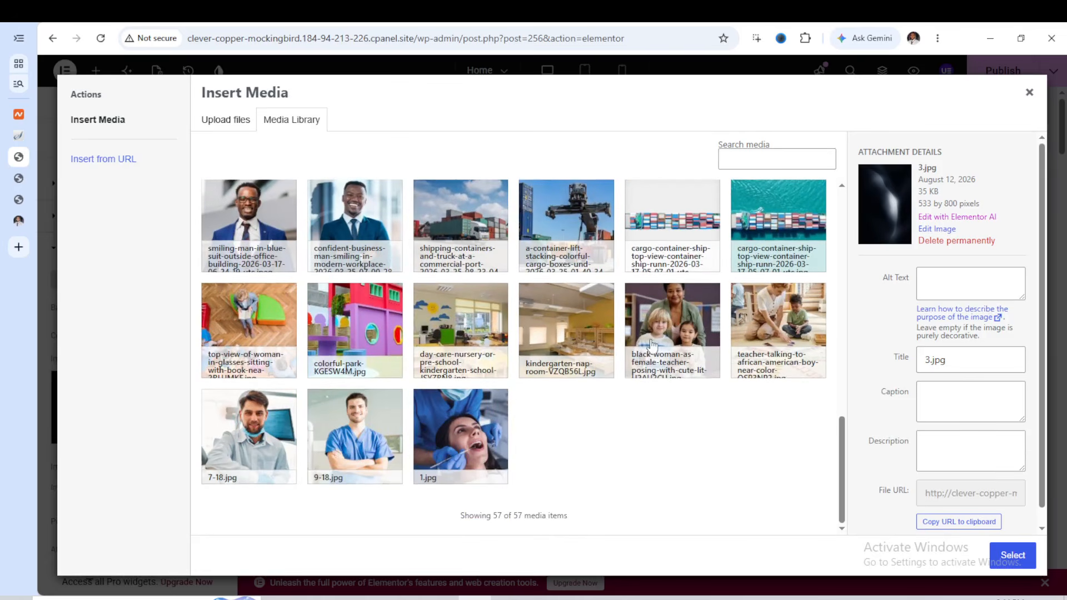
scroll(654, 345, up, 2)
scroll(661, 343, down, 2)
scroll(678, 328, up, 5)
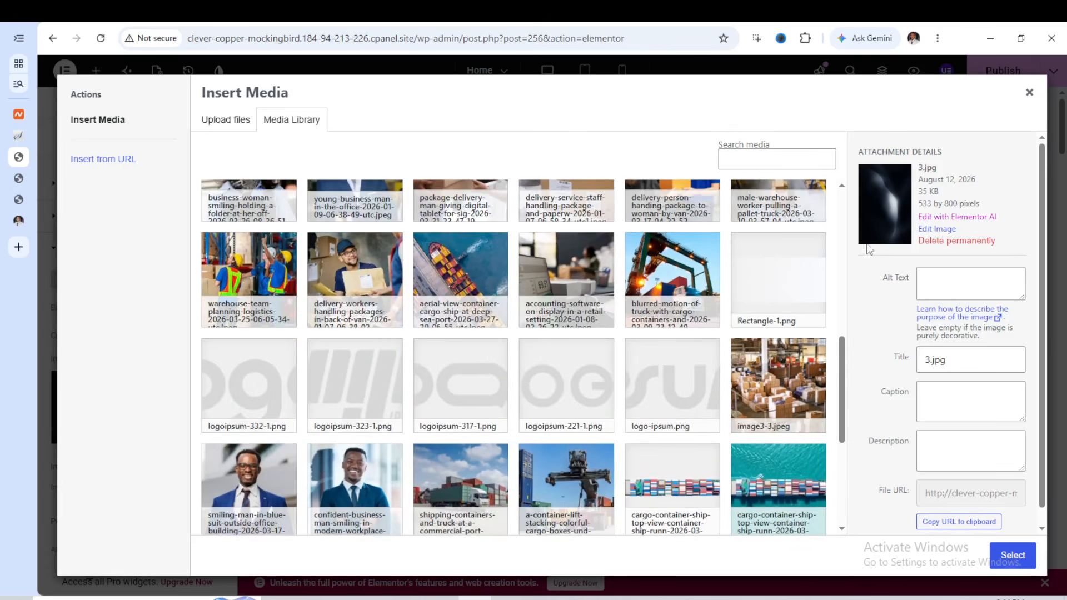
click(1030, 94)
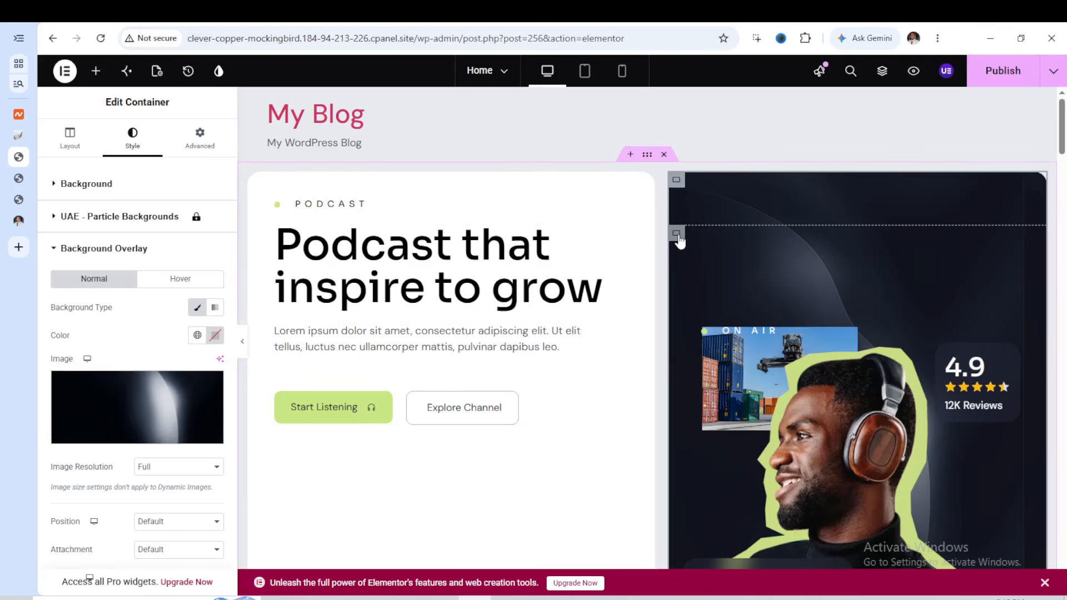
Set the top margins of the On Air card's inner container and its On Air heading container to 0 px
click(679, 235)
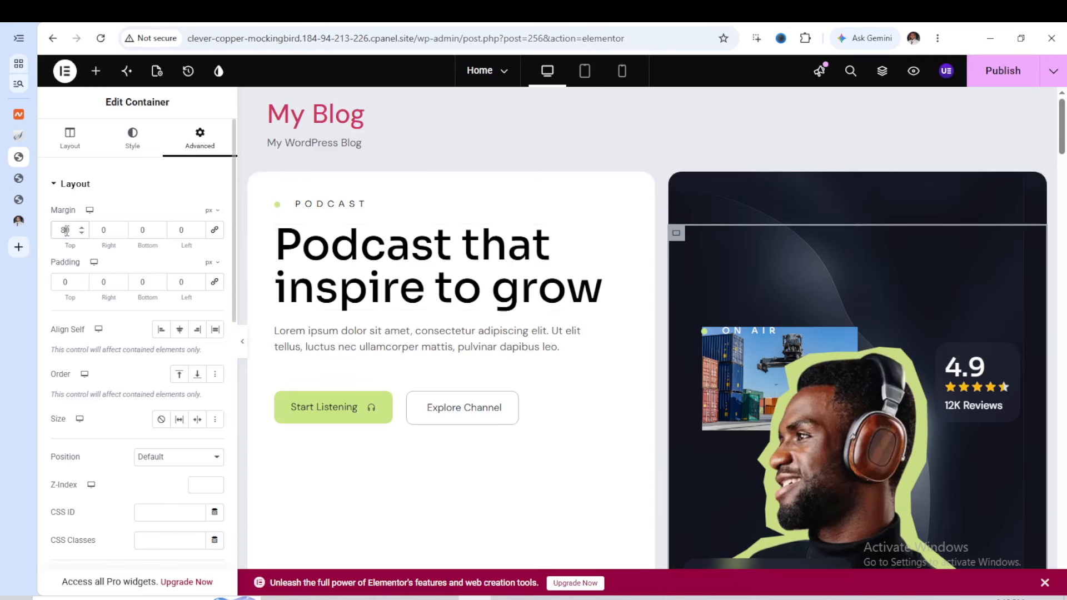
text(0)
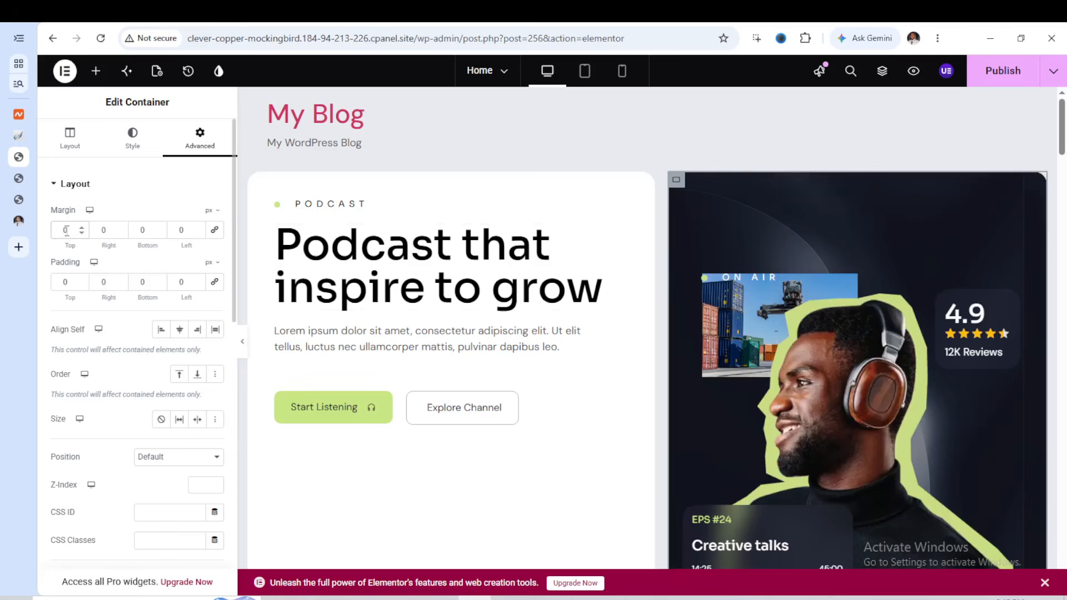
click(679, 246)
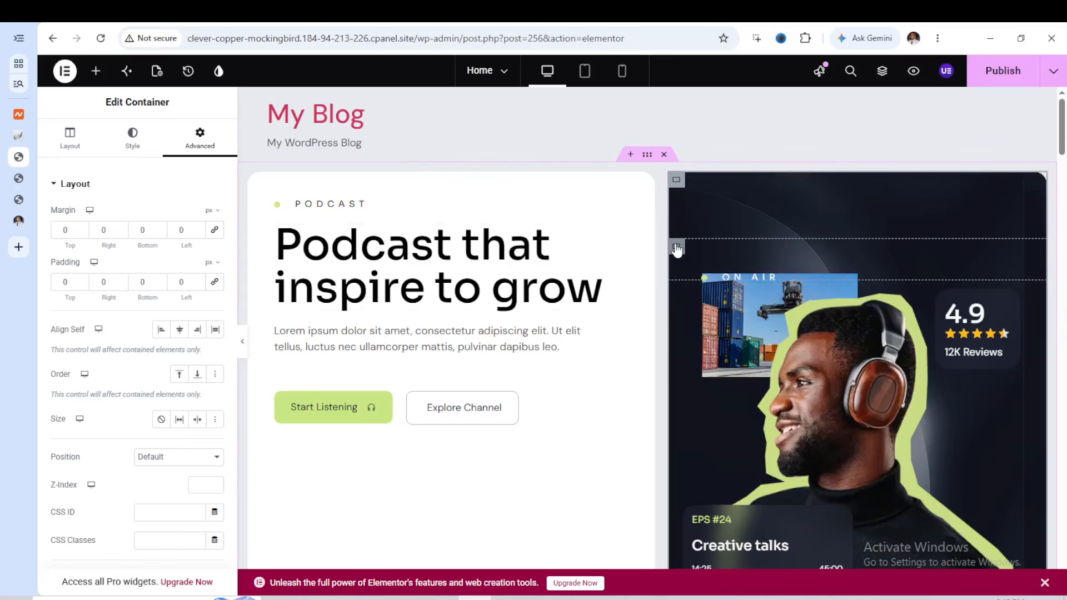
click(677, 248)
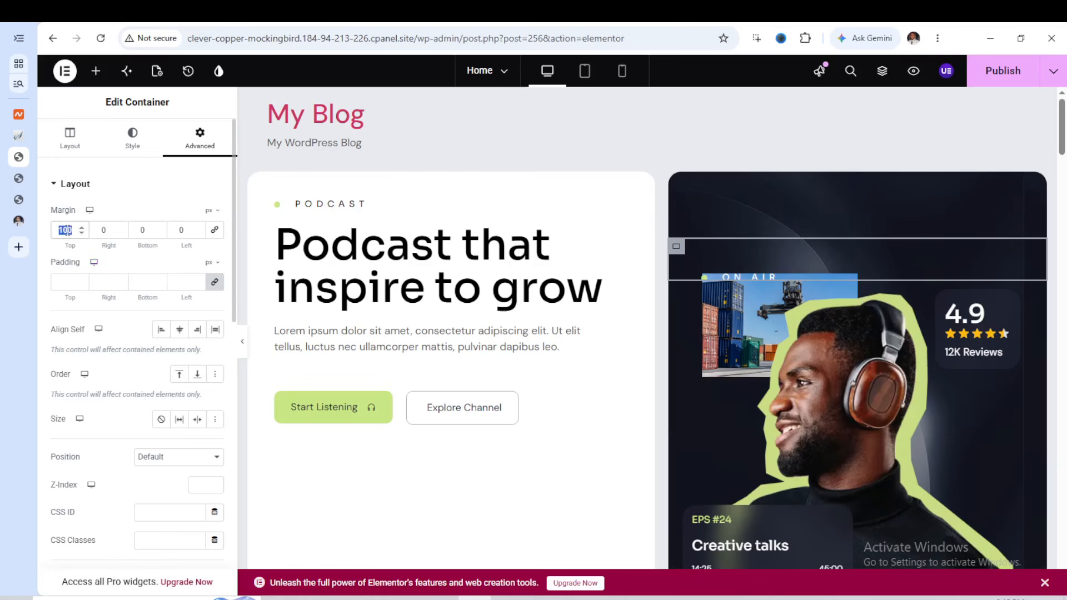
text(0)
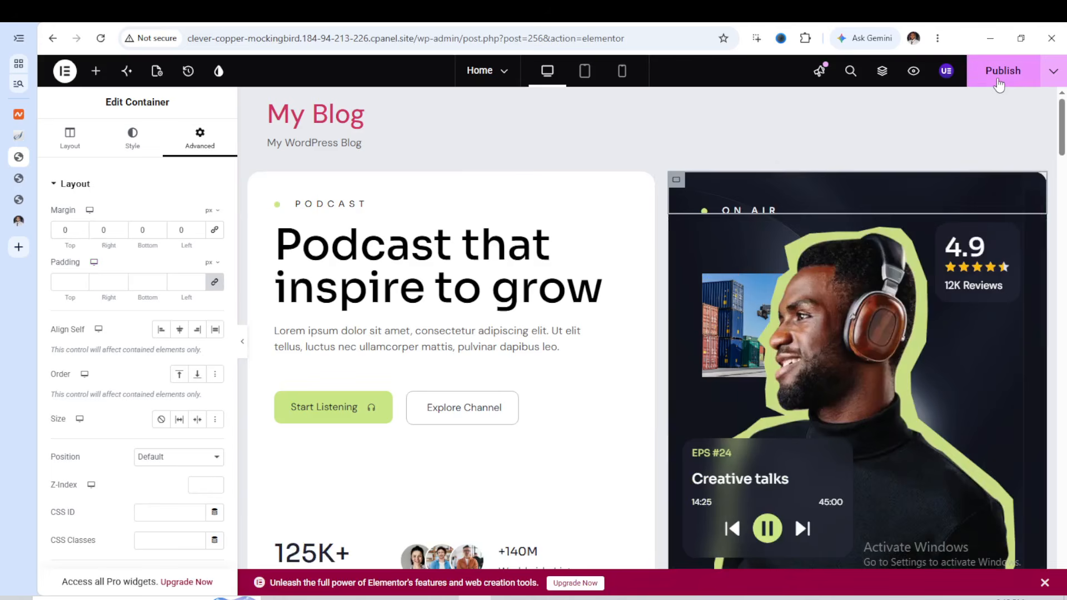
Publish the Home page, reload the site's front end to check the hero card, and return to the Elementor editor
click(999, 83)
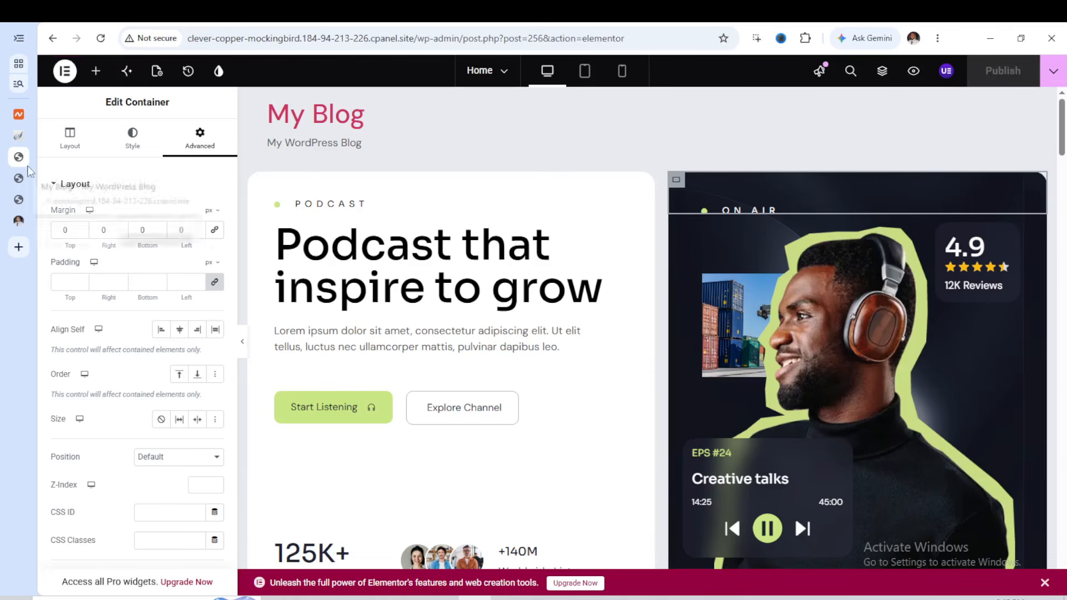
click(18, 178)
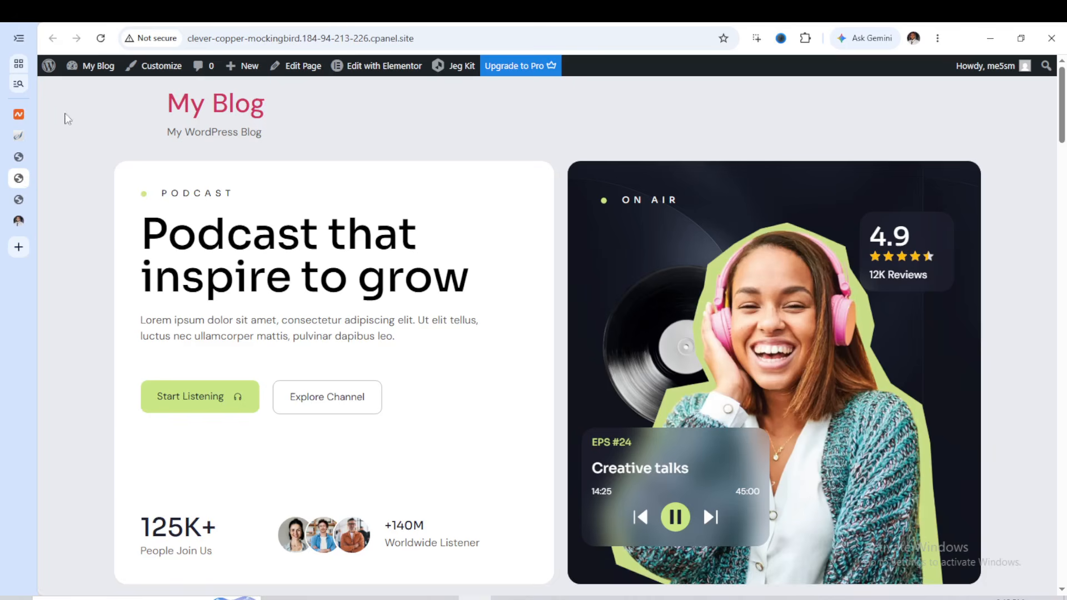
click(101, 40)
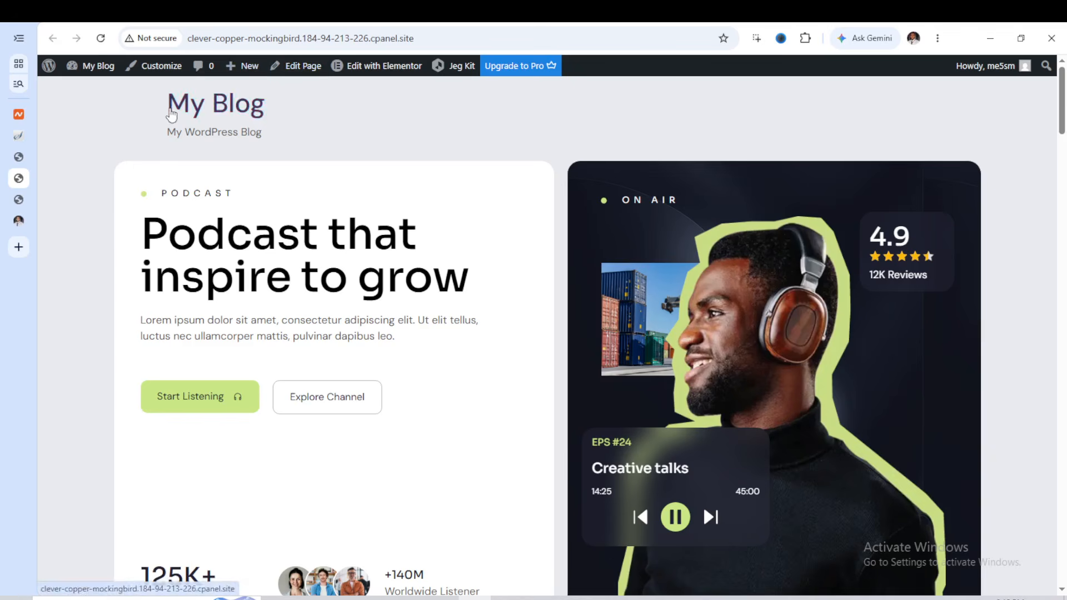
click(18, 157)
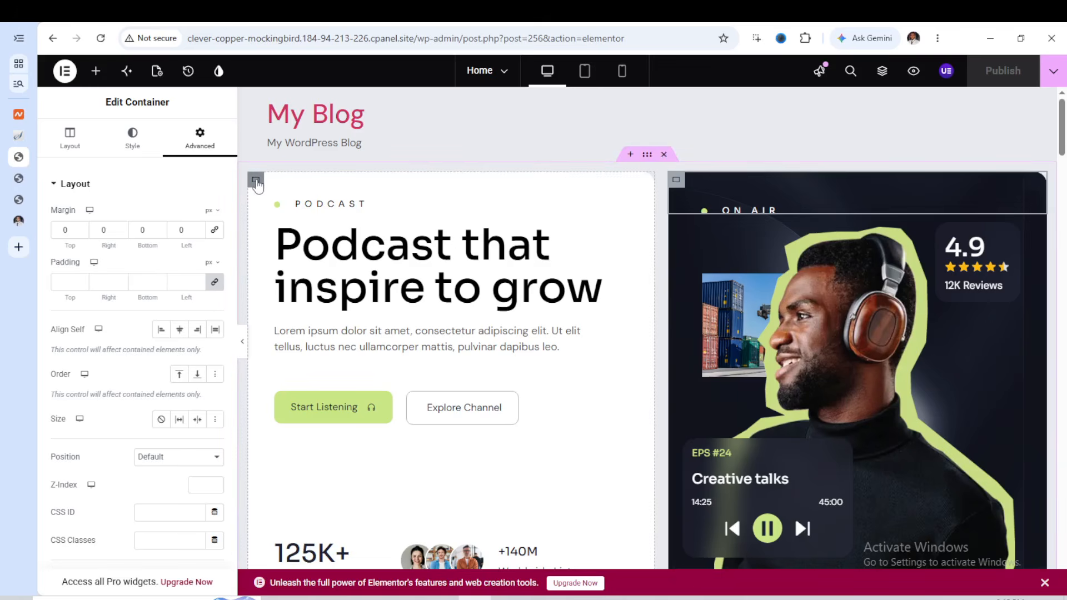
Set the background color of the hero's Podcast text card container to #A89A9A
click(256, 182)
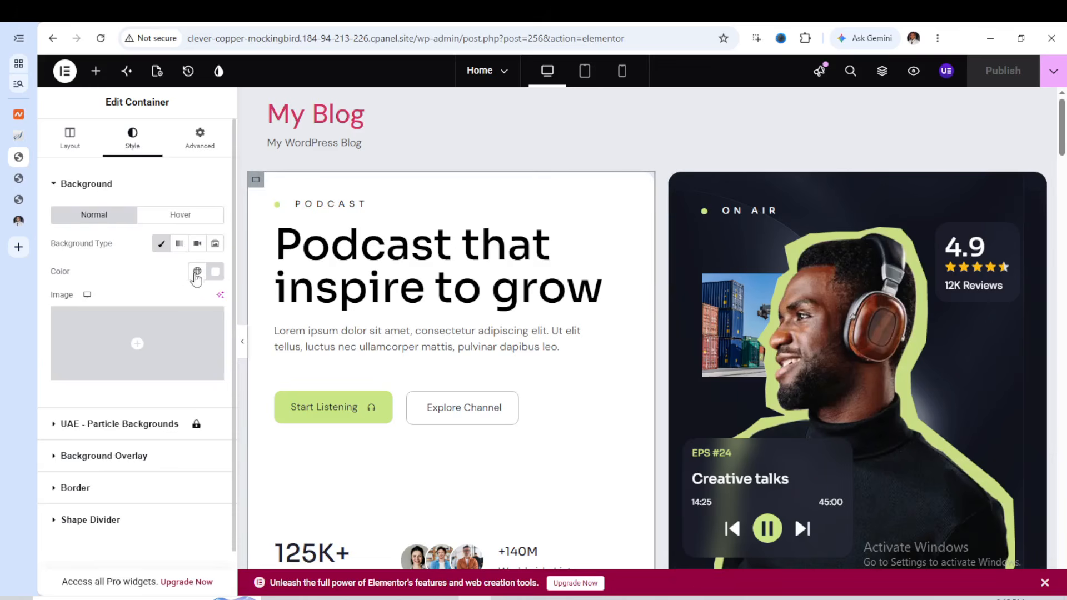
click(219, 275)
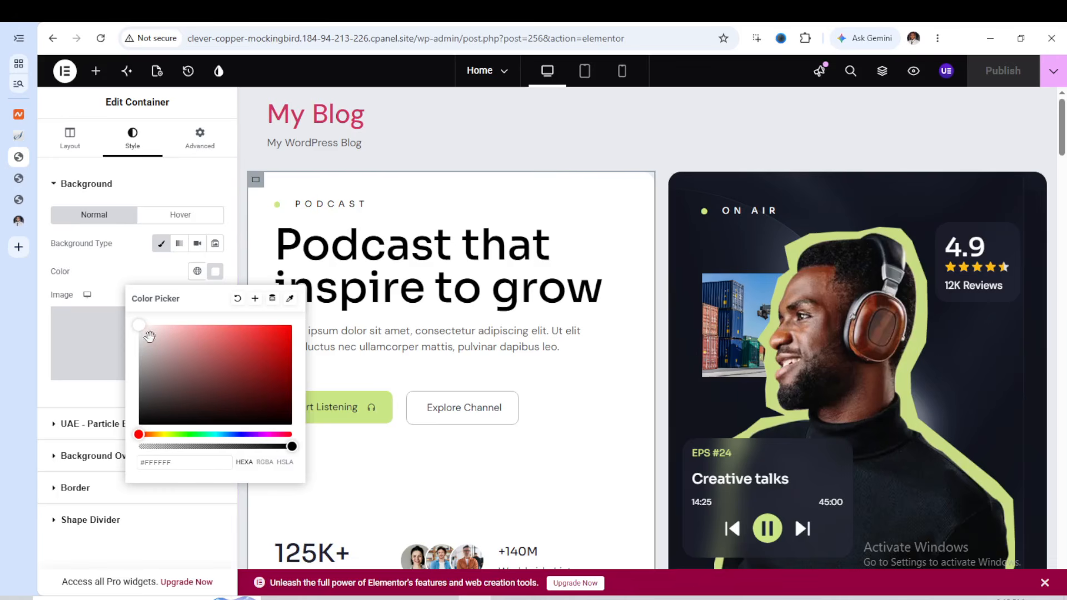
click(157, 349)
click(151, 359)
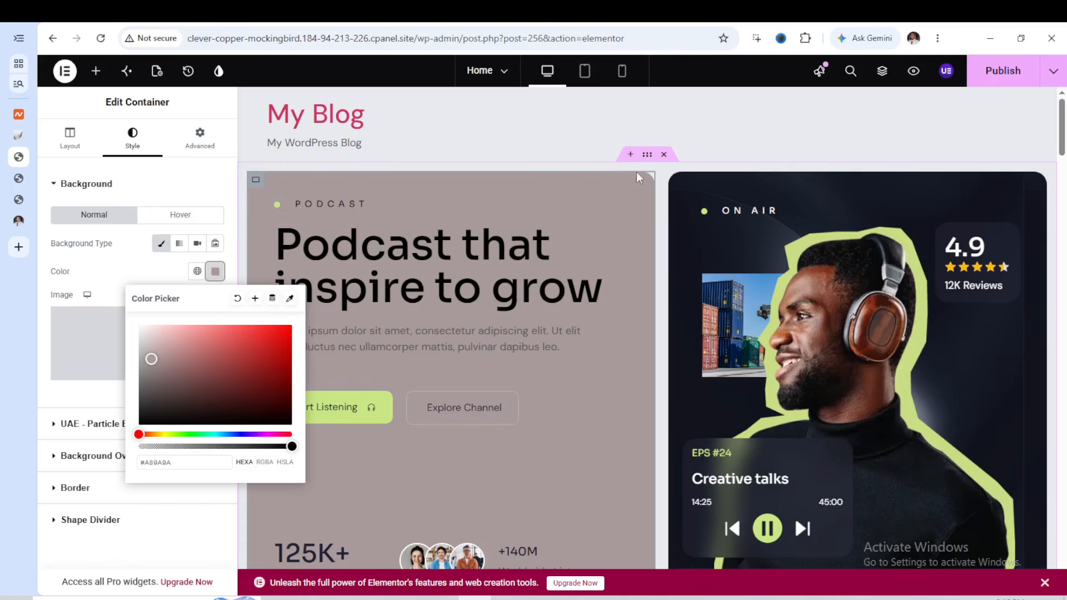
Give the outer hero section container a classic background with the color #CAB8B8
click(649, 157)
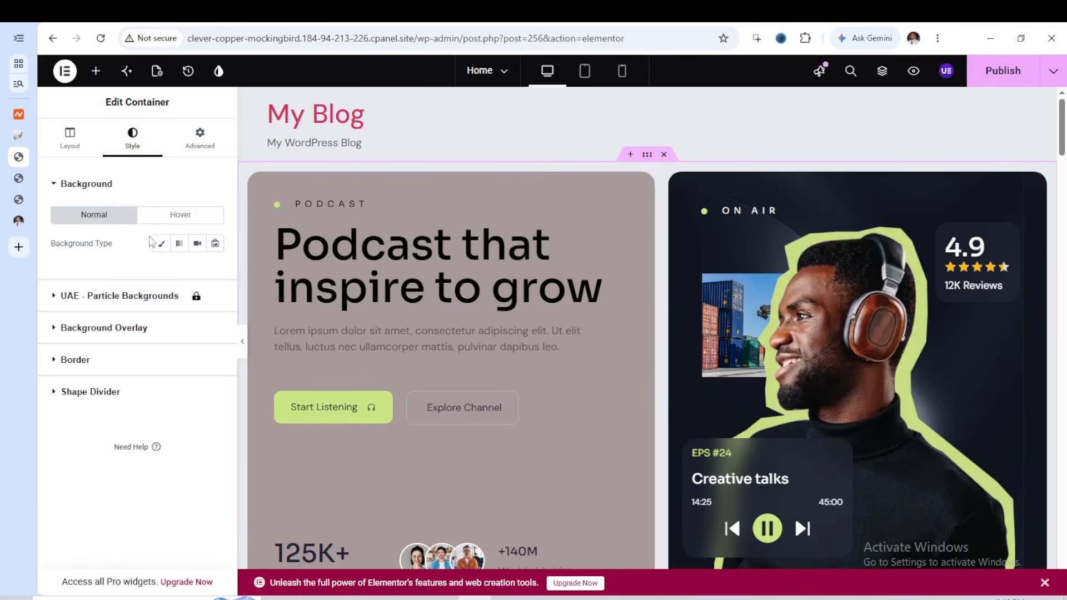
click(160, 244)
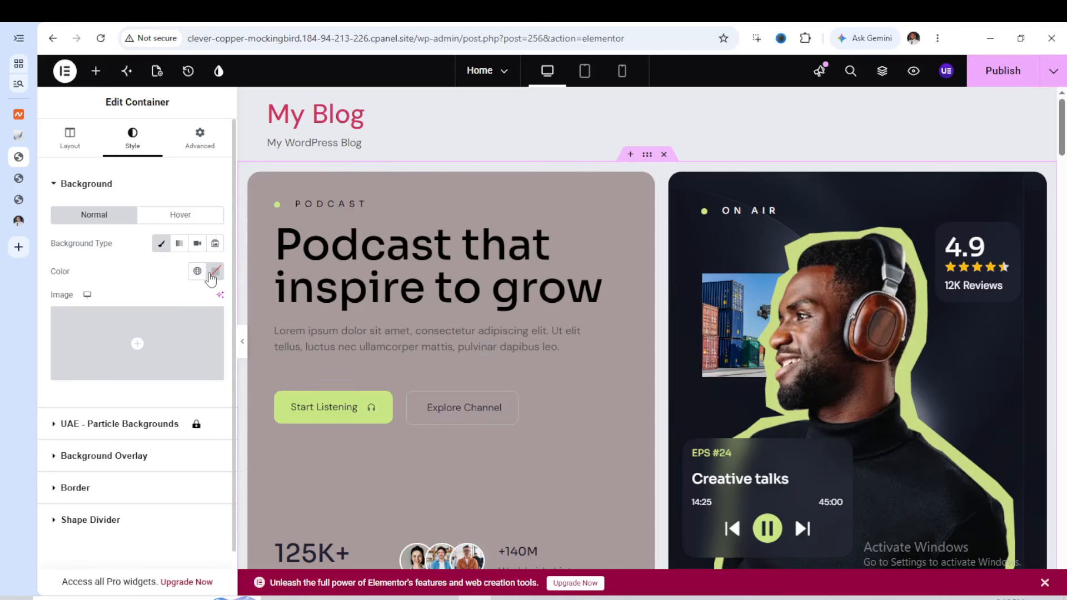
click(213, 275)
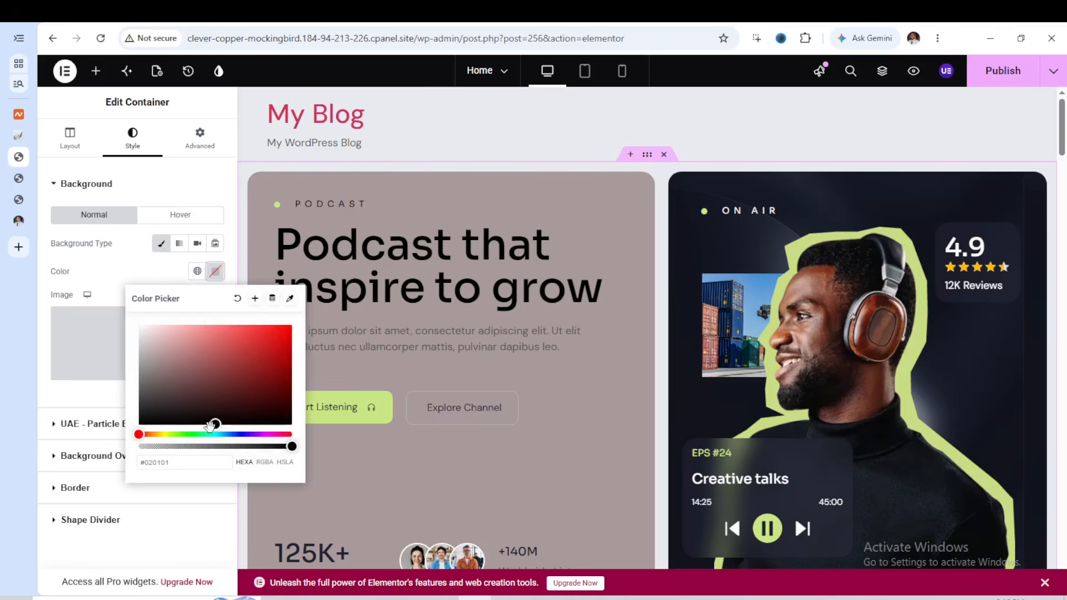
drag(196, 413, 152, 346)
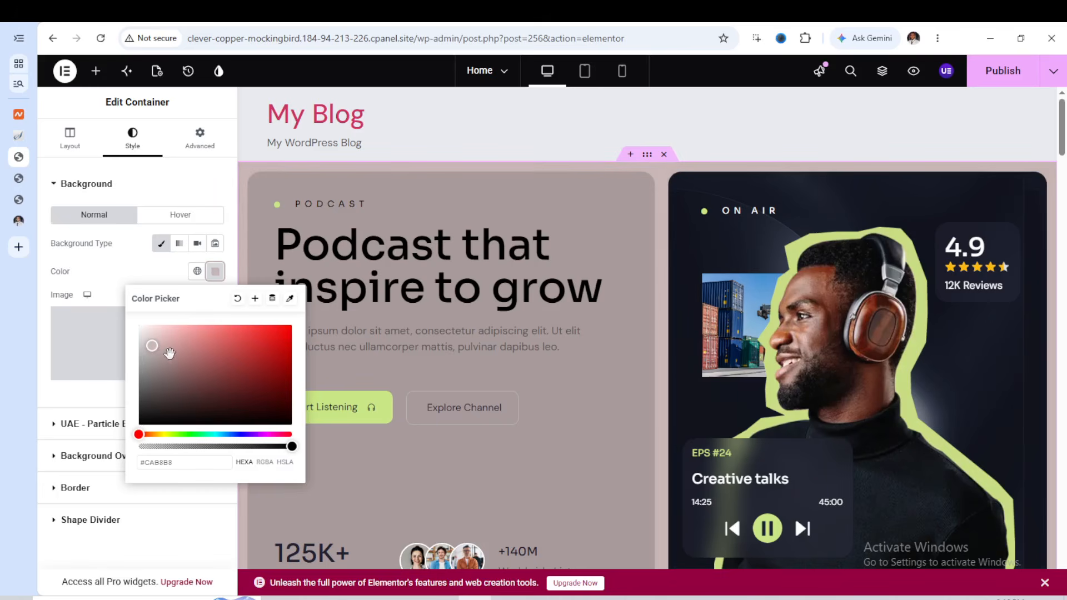
click(485, 142)
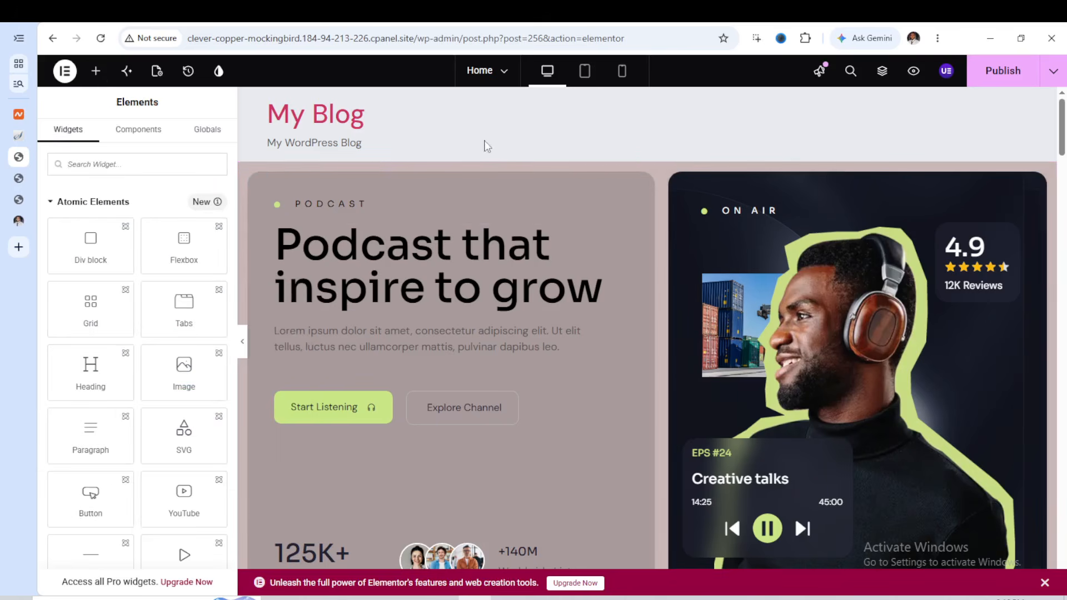
Delete the duplicate Podcast hero section with the empty dark card below the first hero section
scroll(627, 237, down, 6)
scroll(626, 237, down, 2)
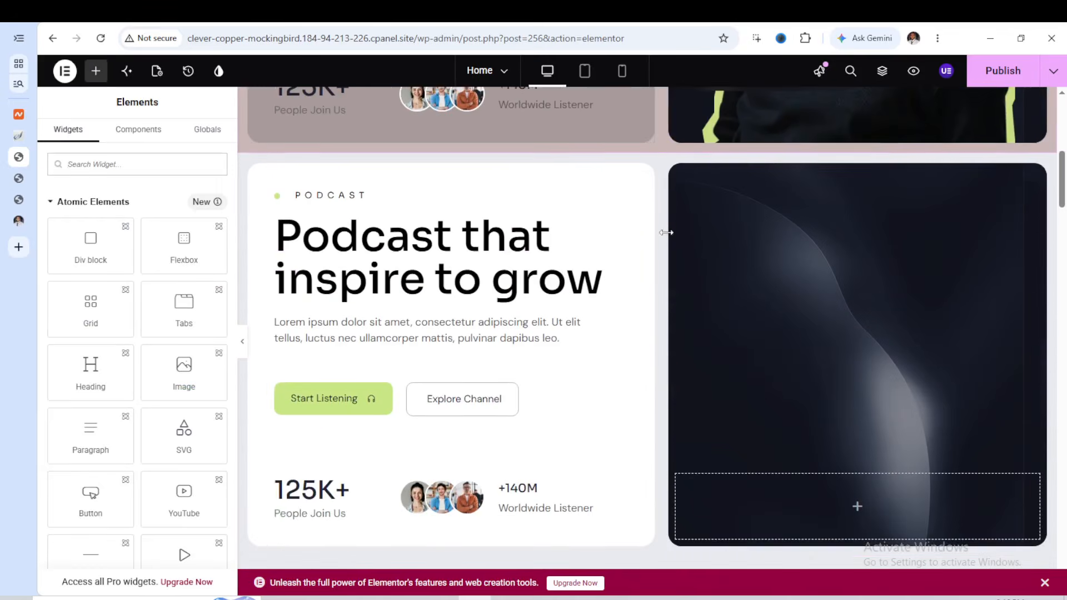
scroll(643, 219, up, 2)
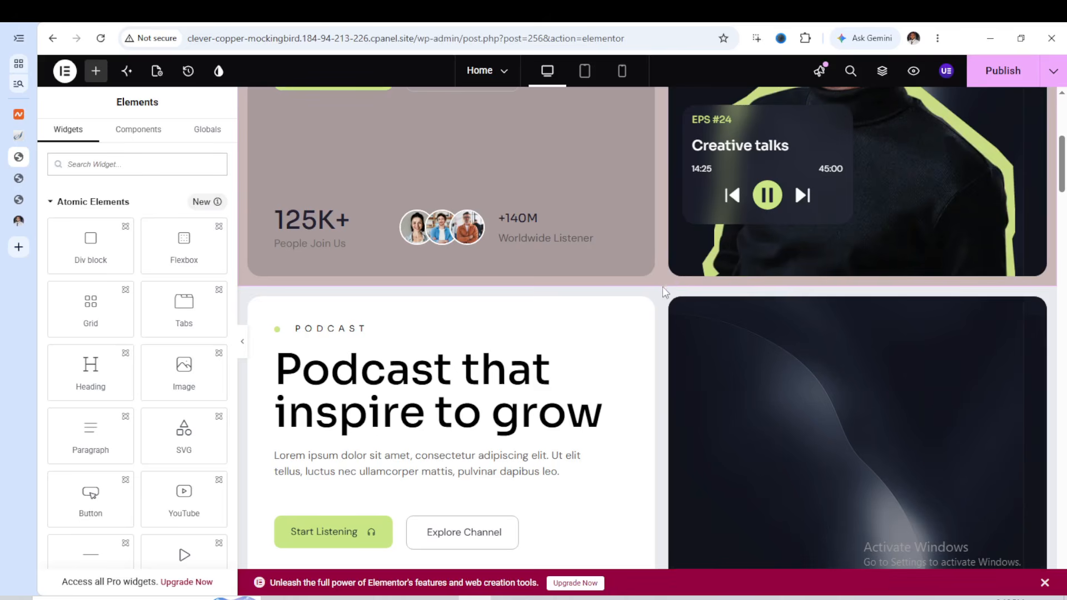
mouse_move(663, 284)
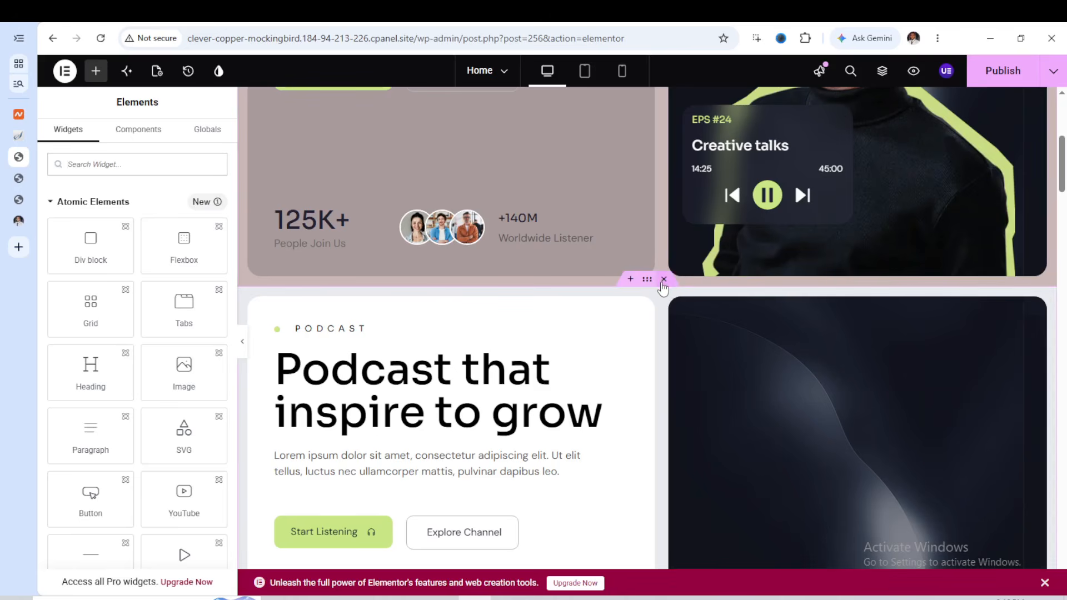
click(663, 282)
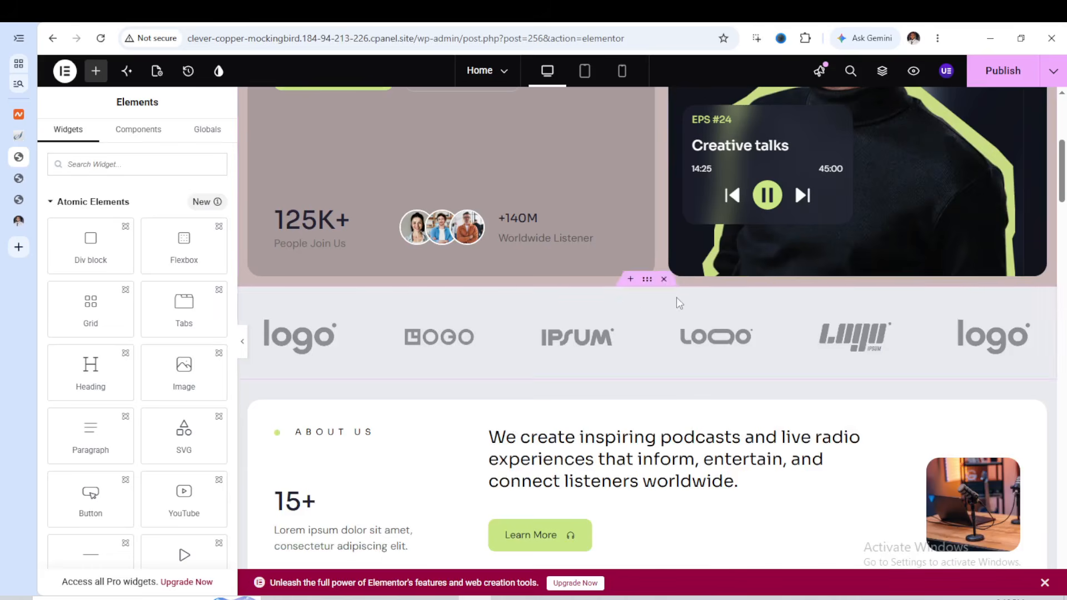
Open the image gallery of the logo carousel between the hero and About Us sections for editing
scroll(648, 282, down, 2)
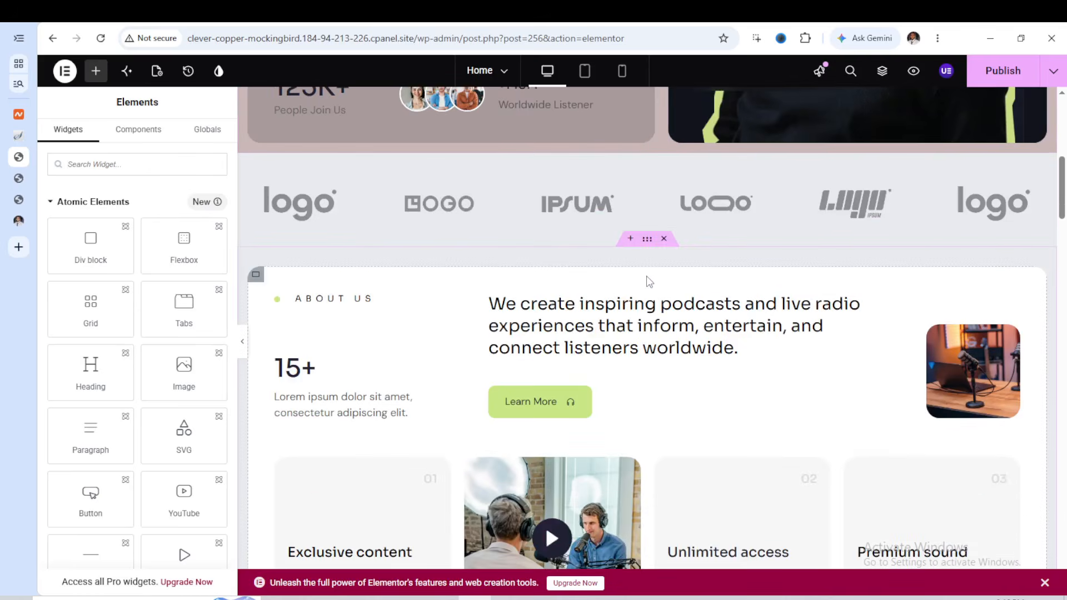
scroll(647, 281, down, 4)
scroll(648, 281, up, 4)
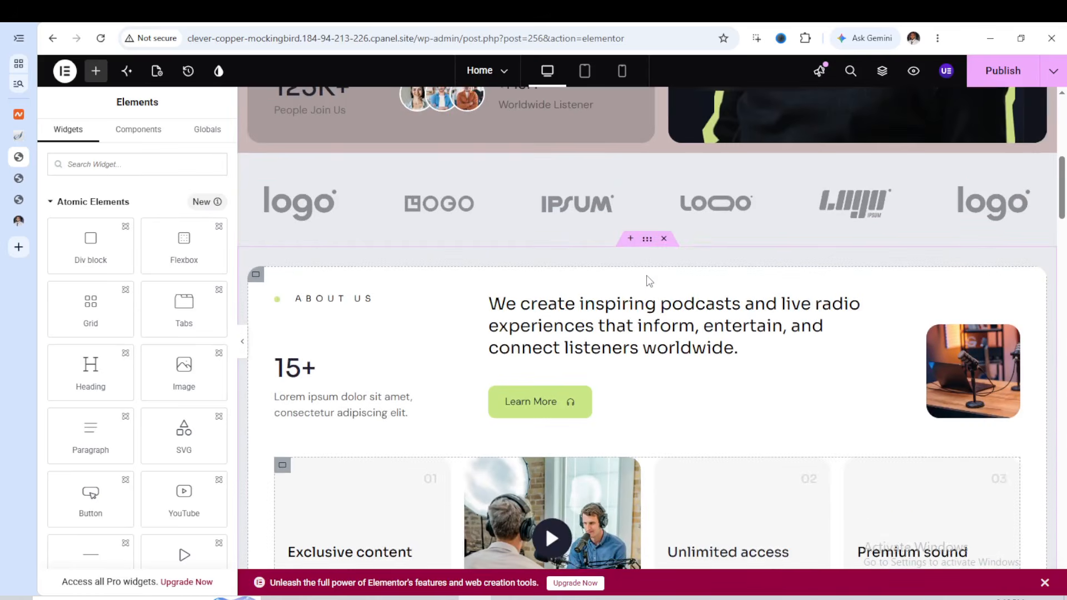
scroll(645, 276, up, 1)
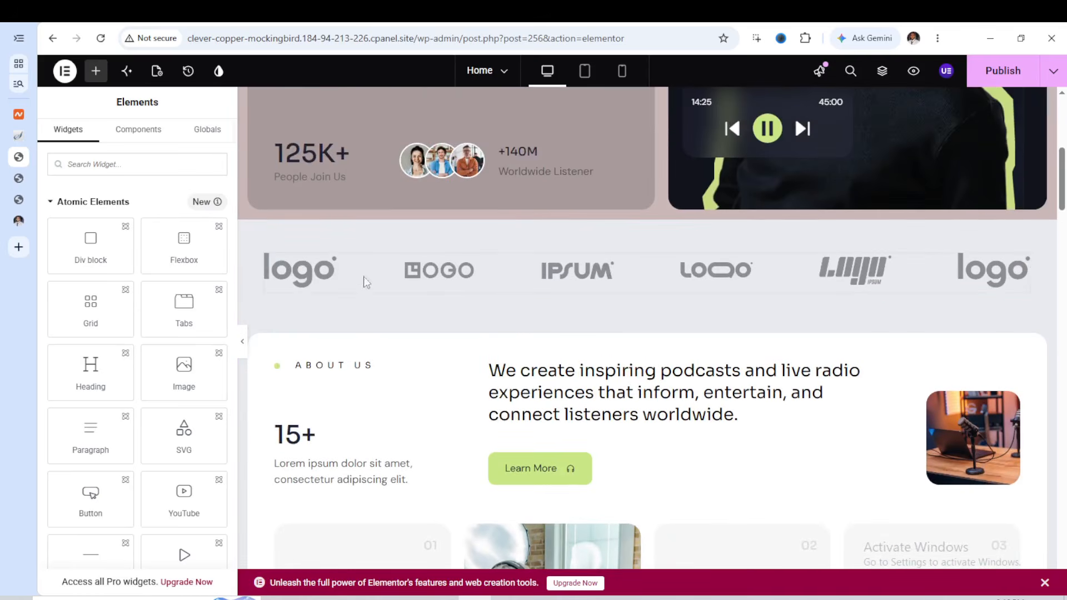
click(558, 270)
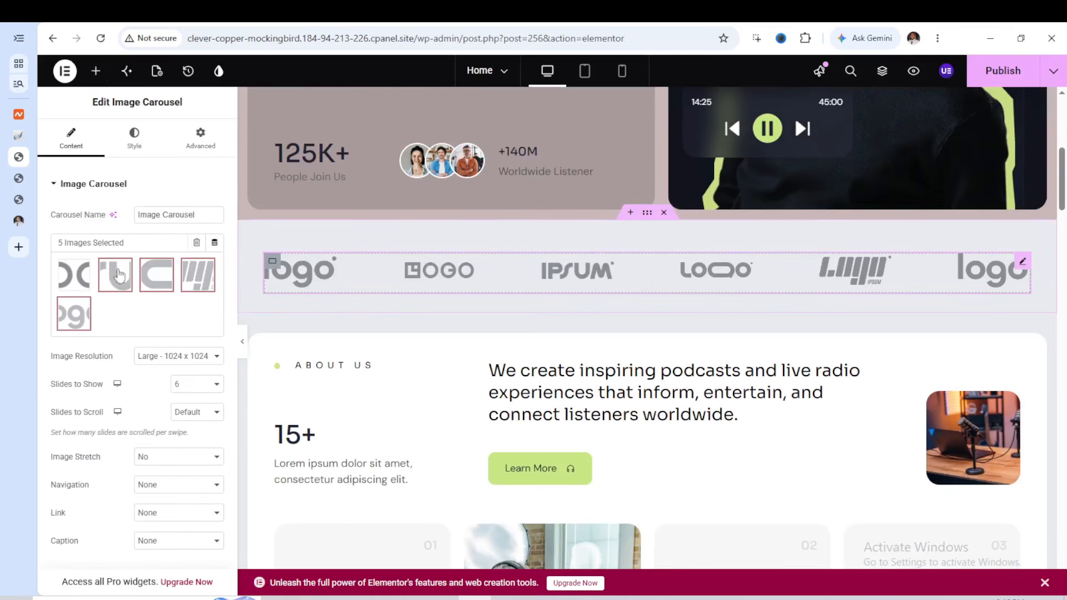
mouse_move(165, 271)
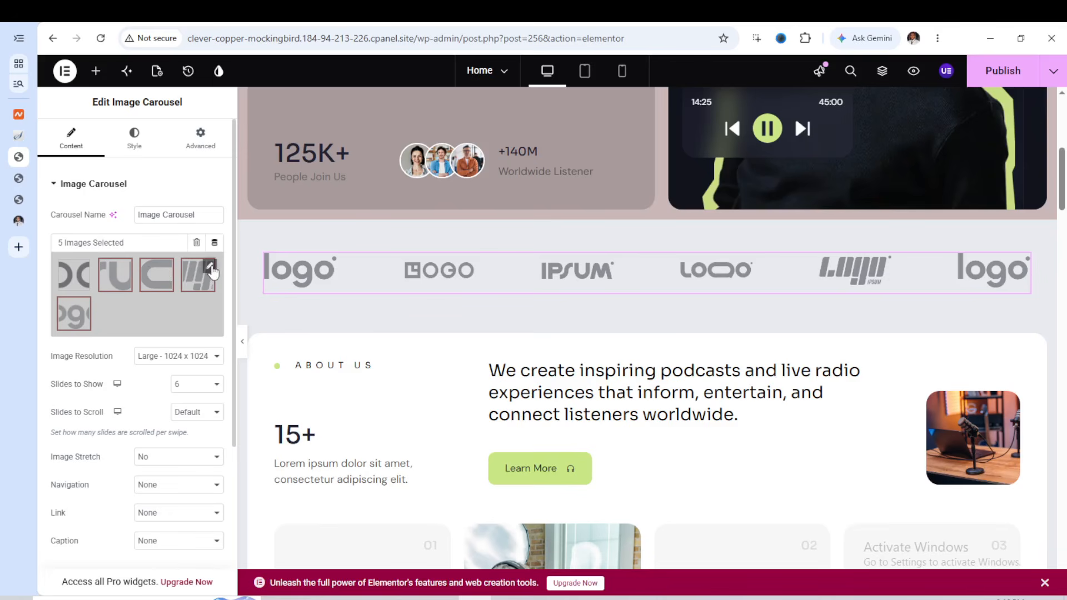
click(210, 268)
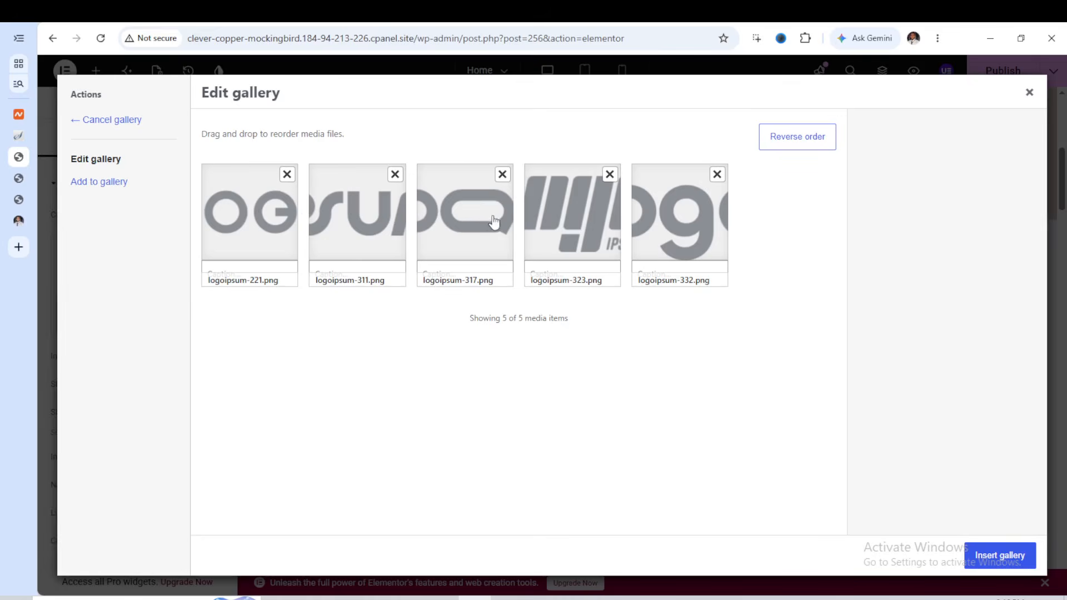
Replace logoipsum-332.png with Untitled-design-26.webp from the media library and insert the updated gallery into the logo carousel
click(121, 193)
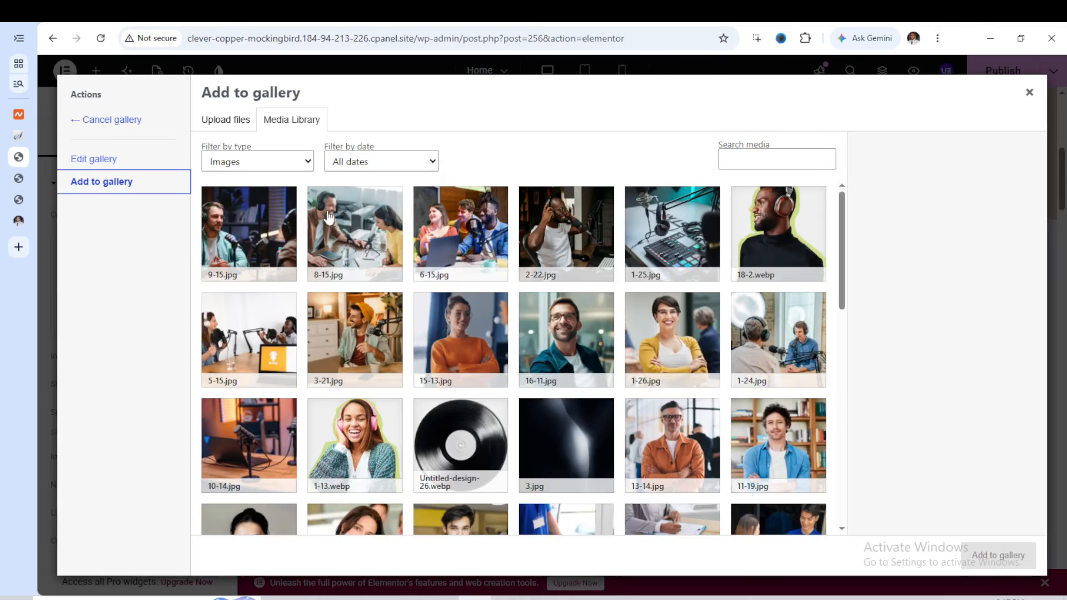
click(226, 122)
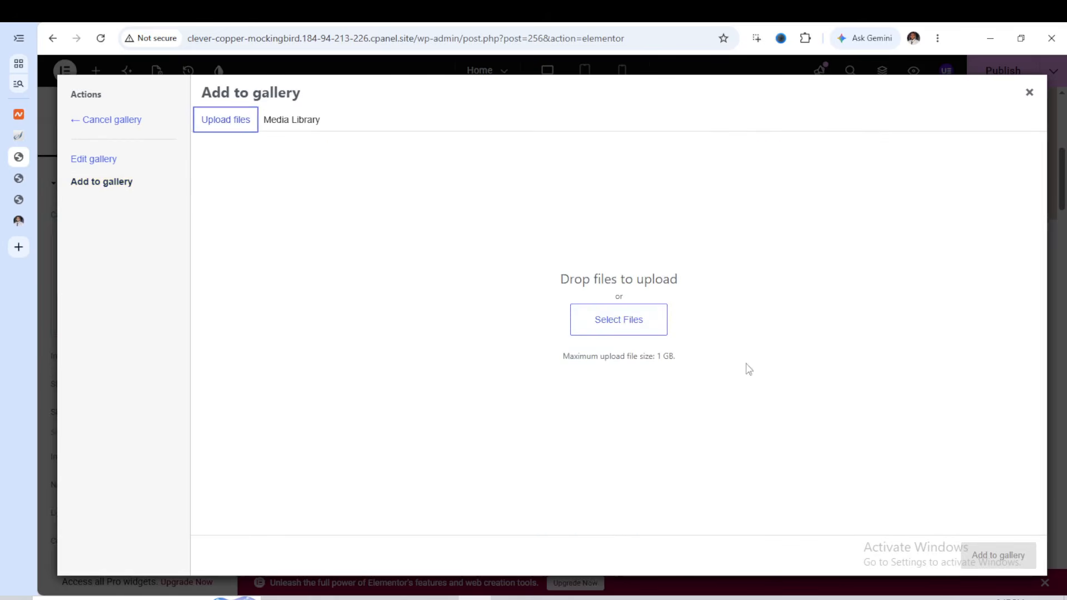
click(293, 124)
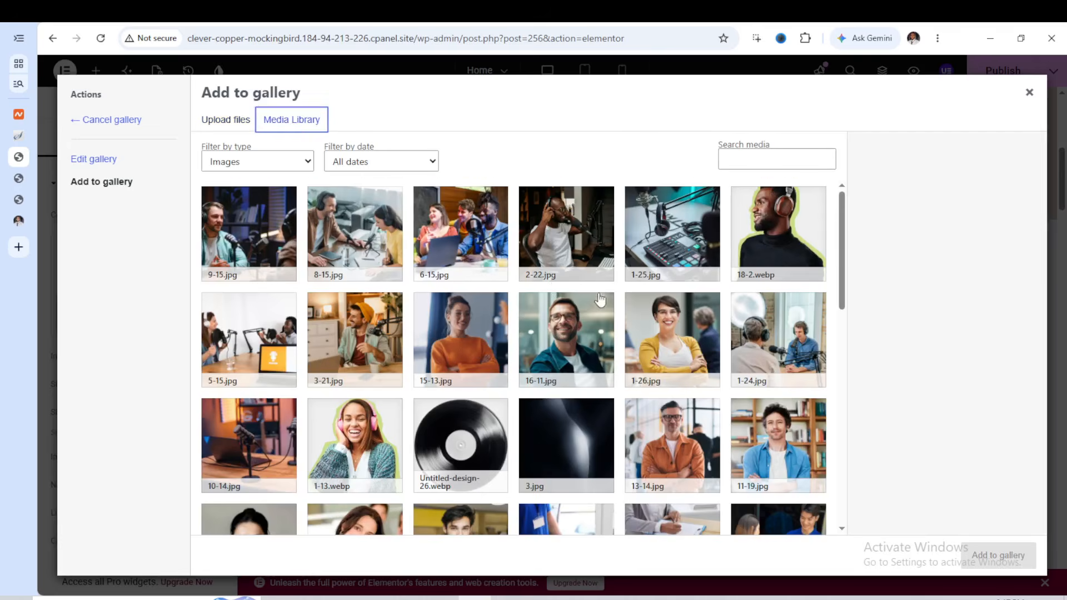
scroll(599, 300, down, 3)
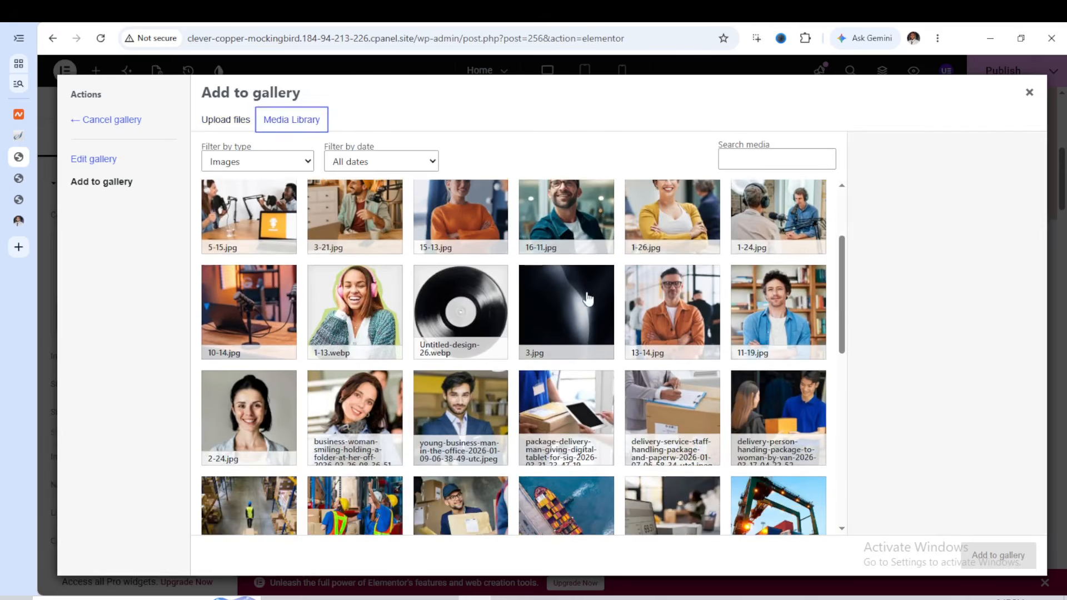
scroll(589, 294, down, 2)
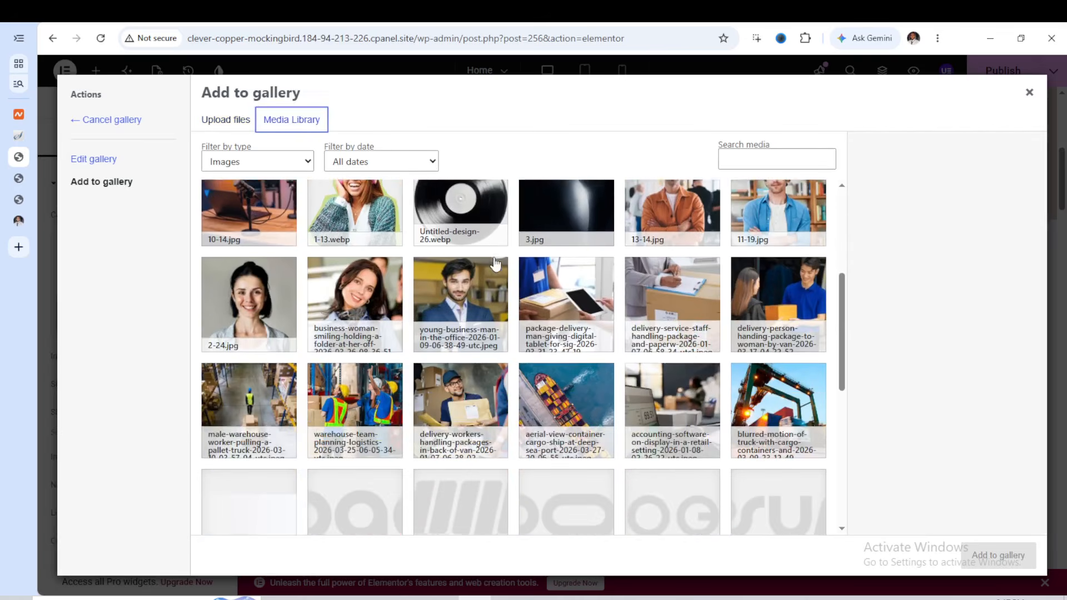
scroll(556, 300, up, 2)
click(460, 306)
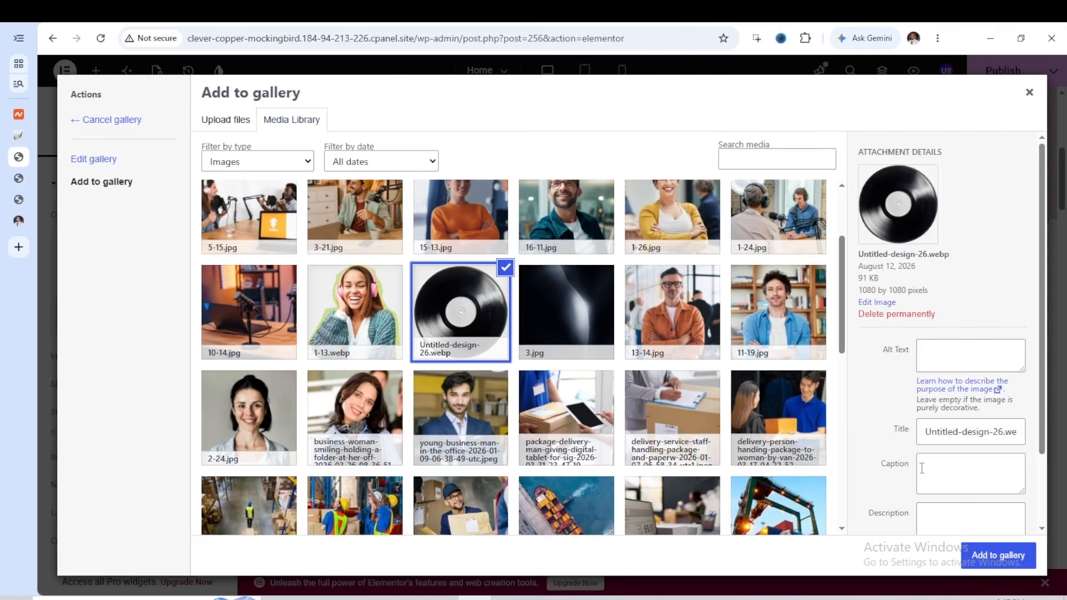
click(996, 554)
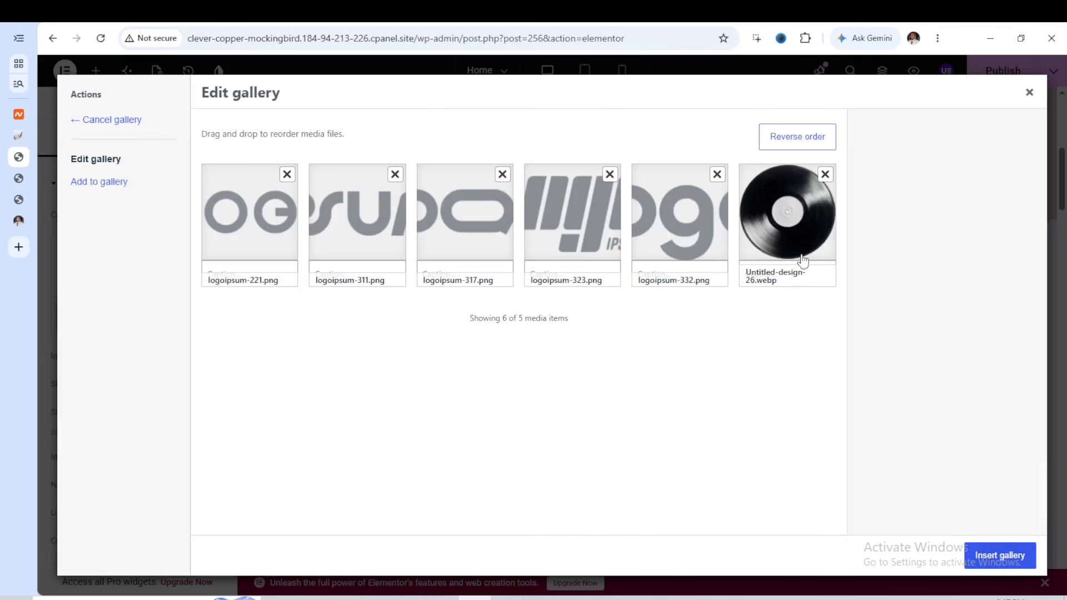
click(718, 176)
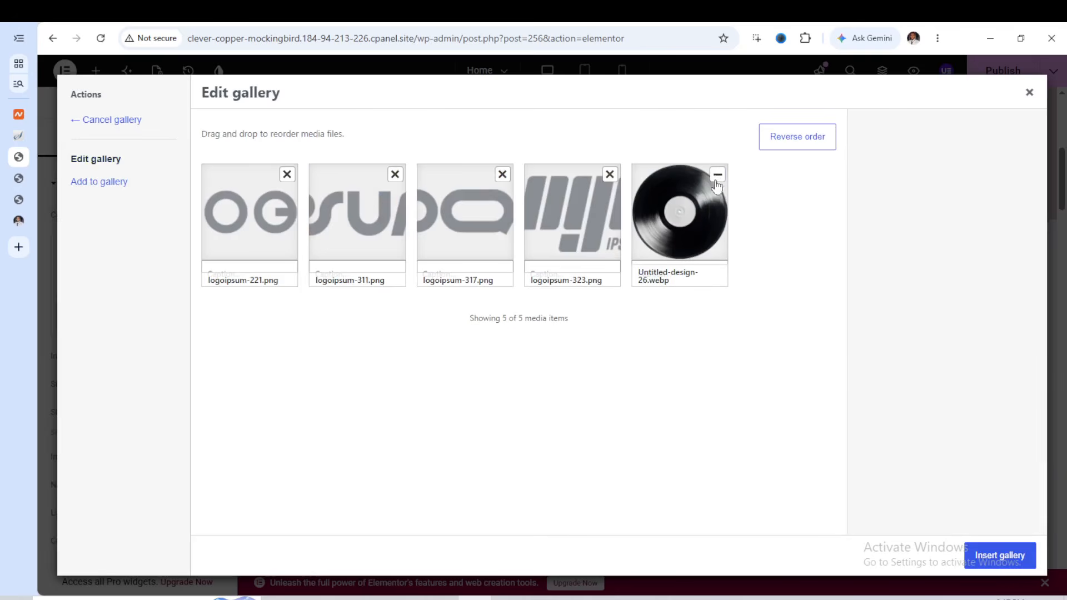
click(1017, 556)
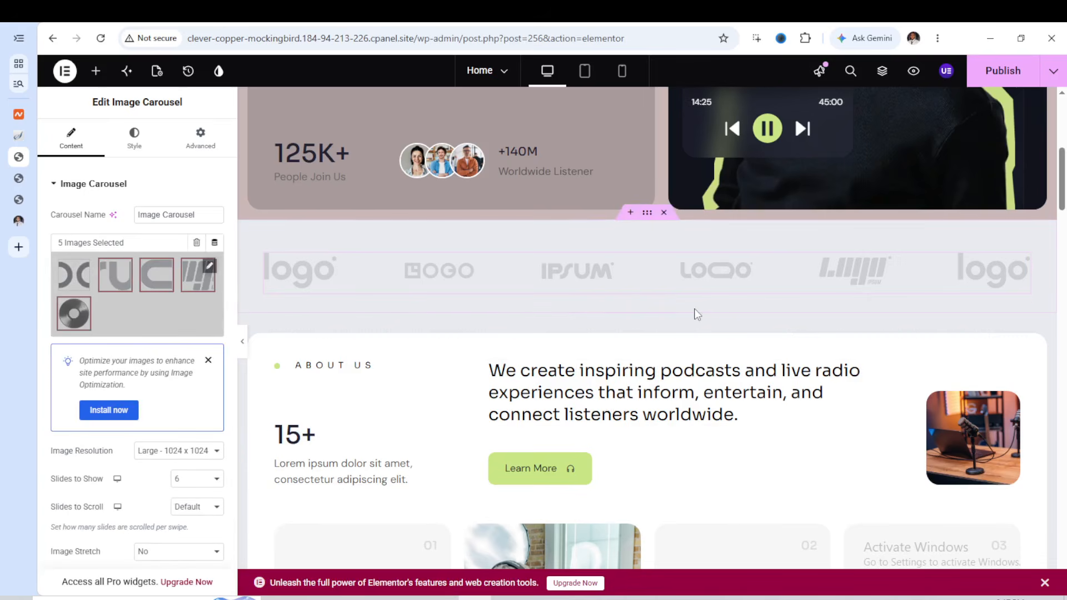
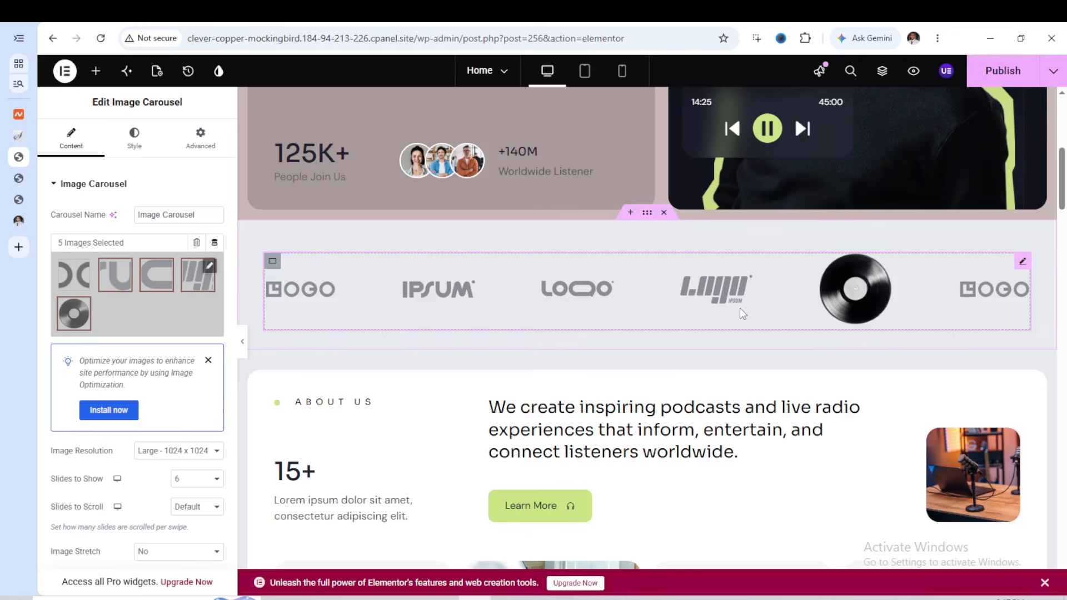
Open the settings of the microphone image in the About Us section
scroll(739, 309, down, 3)
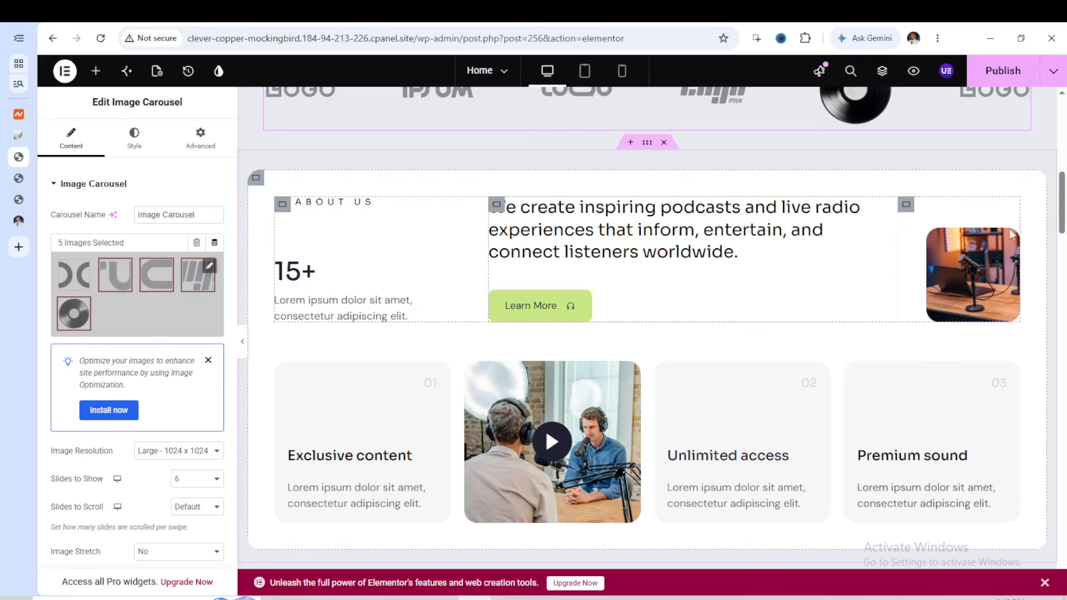
click(976, 285)
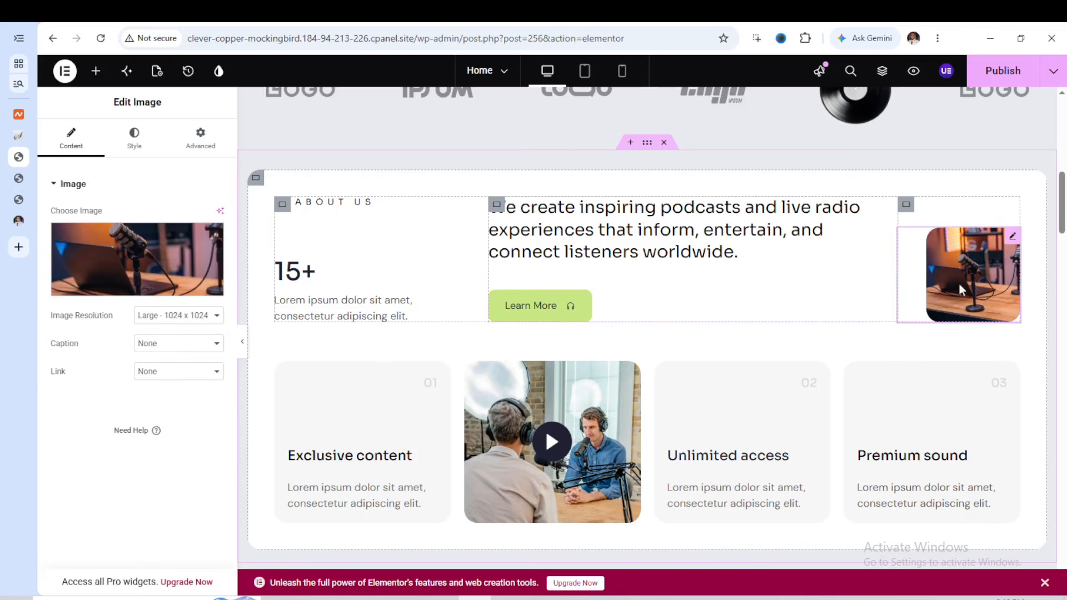
scroll(430, 314, down, 2)
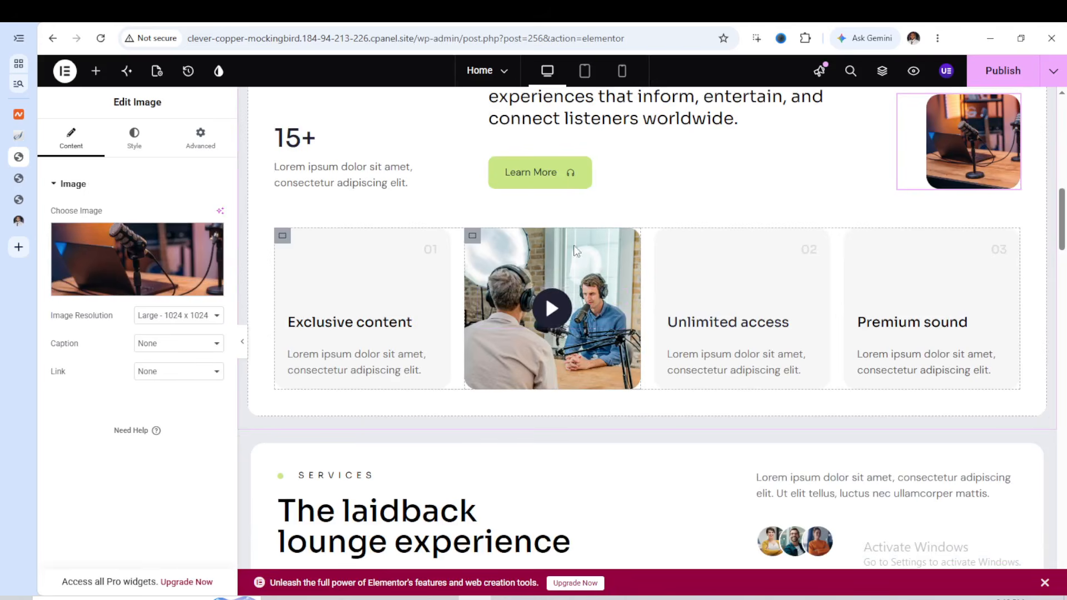
Preview the About Us video popup and review its video button settings, keeping Youtube as the video type
click(551, 310)
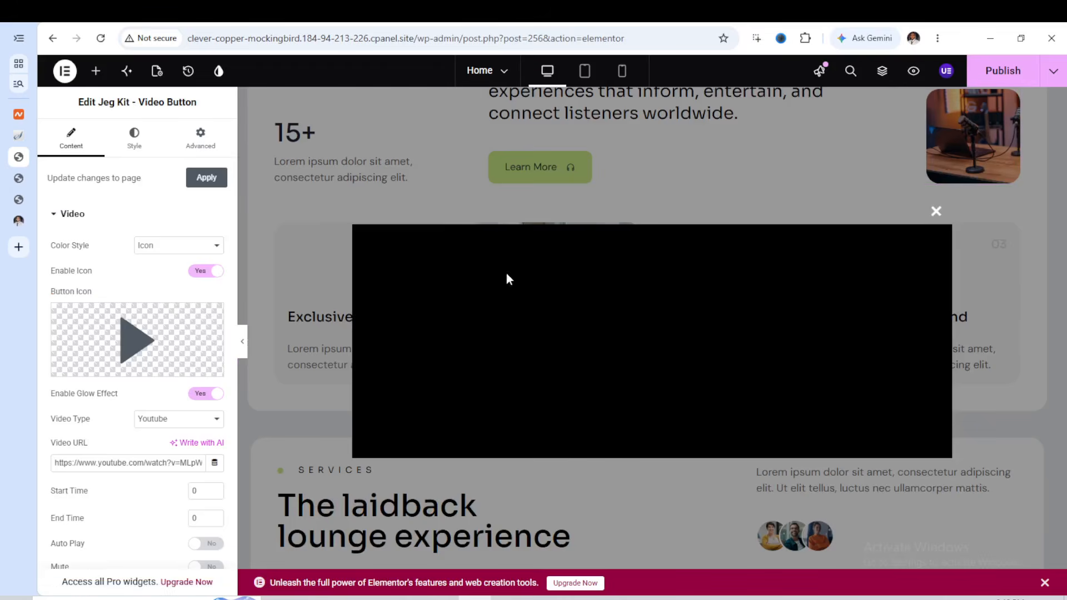
click(937, 211)
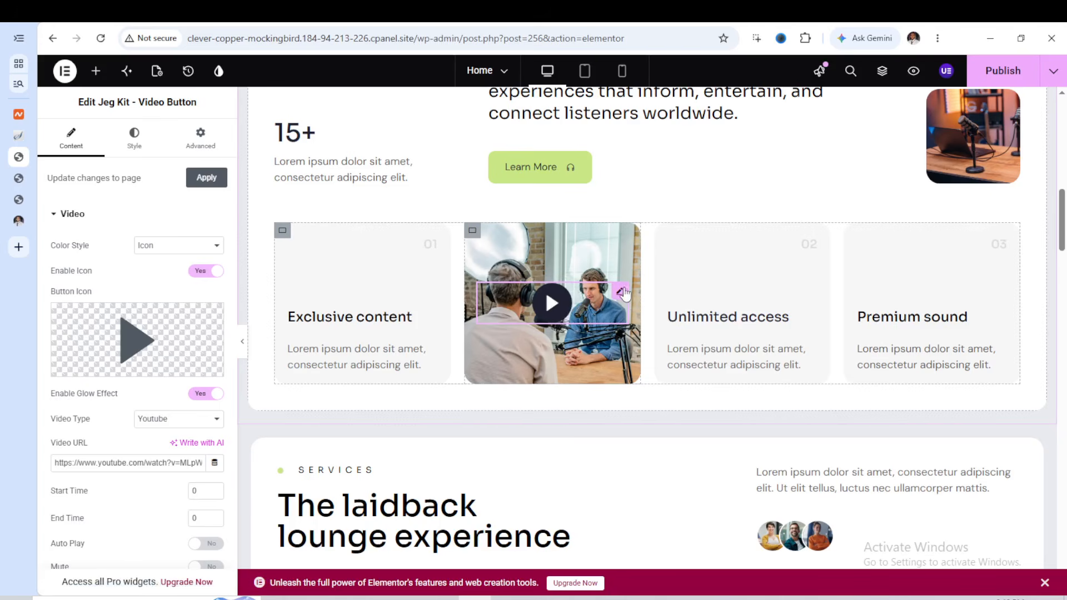
mouse_move(157, 348)
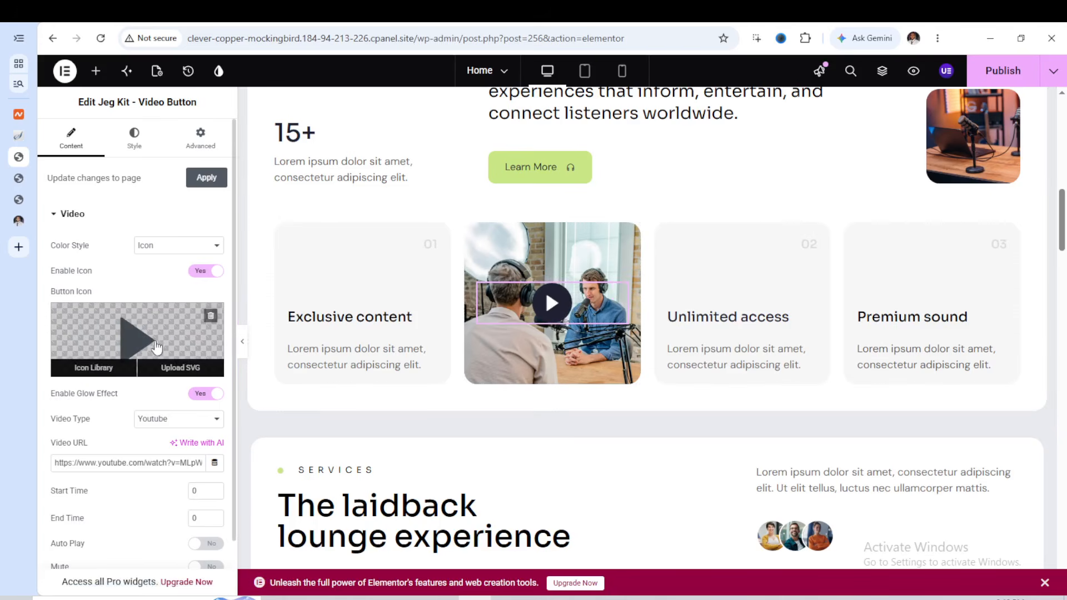
scroll(156, 346, down, 1)
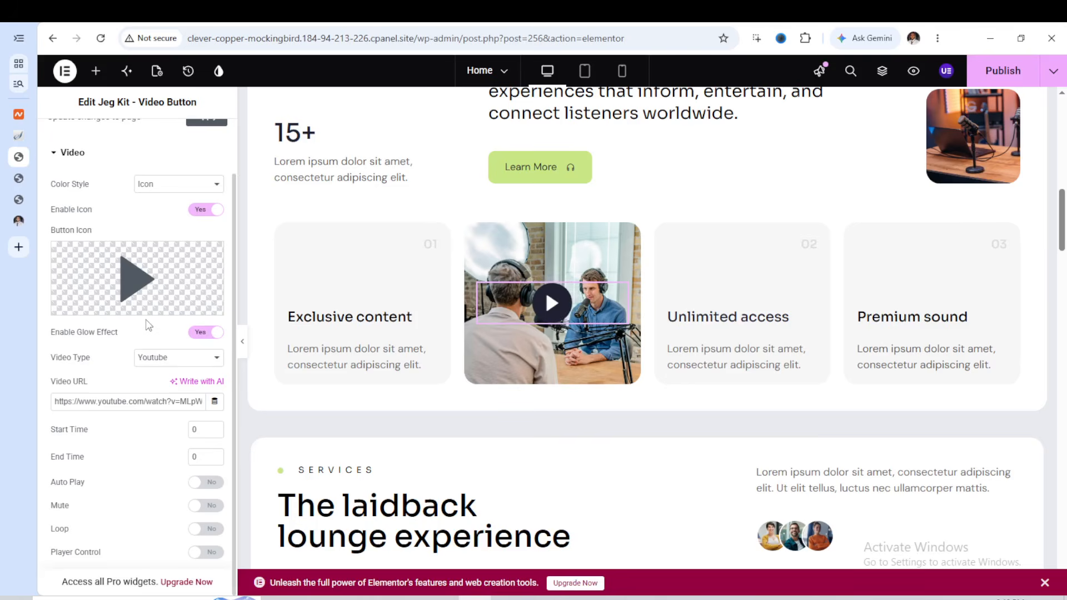
scroll(148, 325, up, 1)
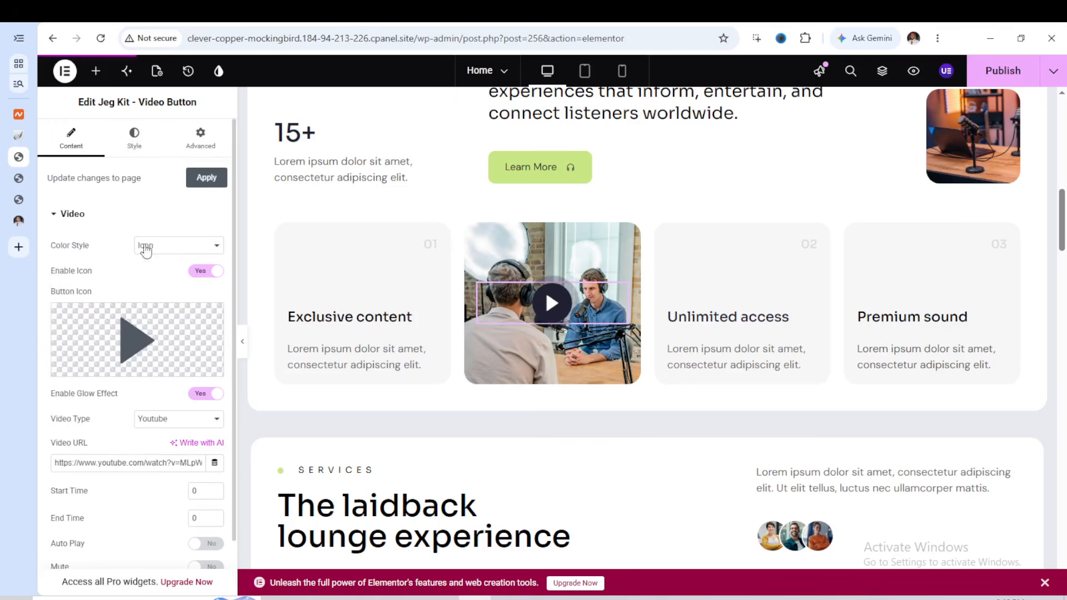
scroll(133, 275, down, 1)
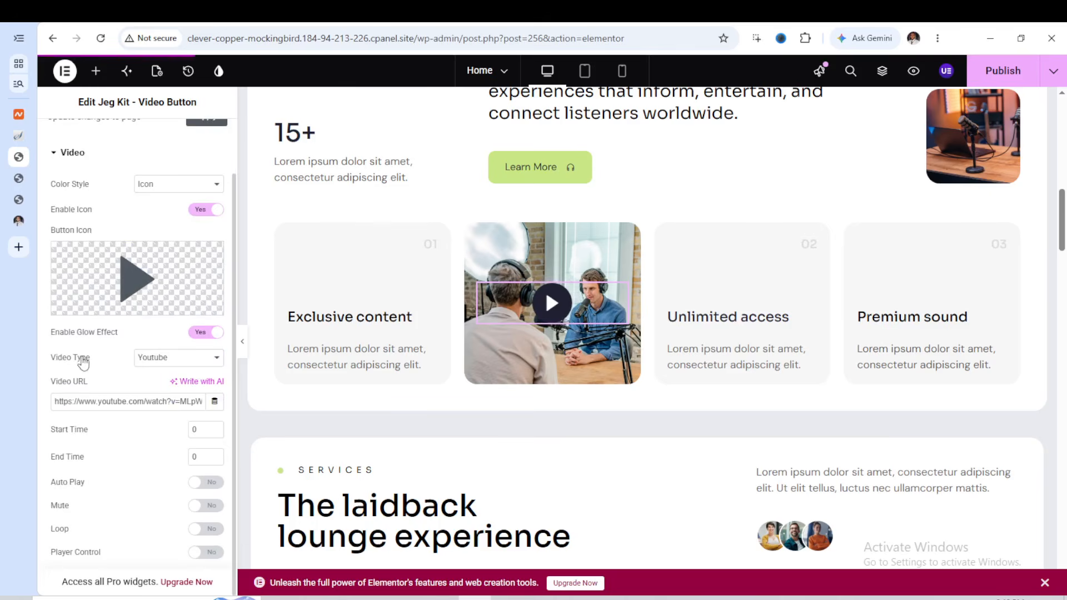
click(174, 361)
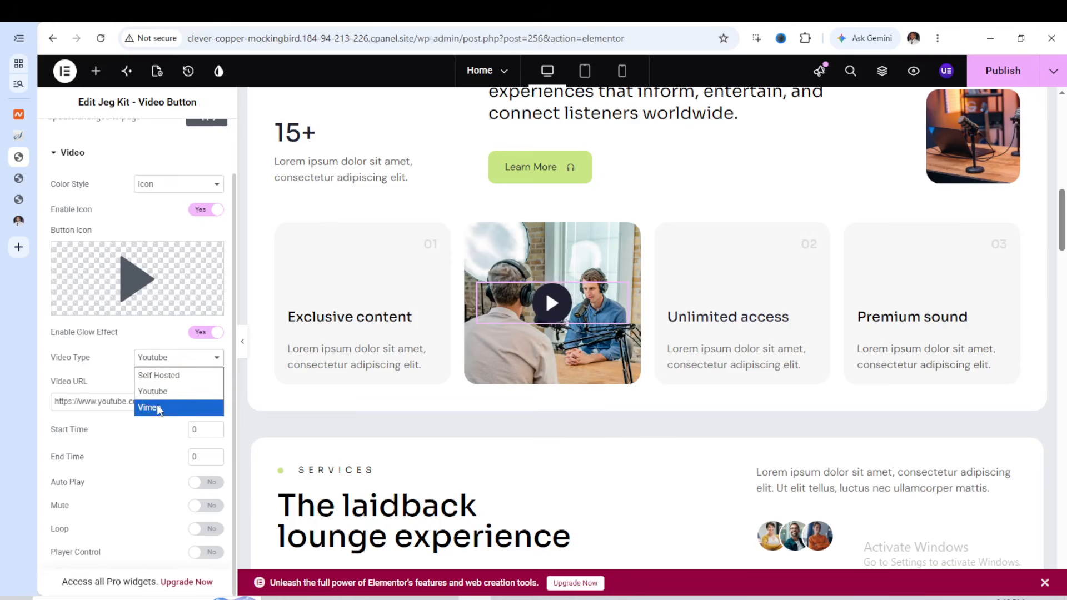
click(174, 392)
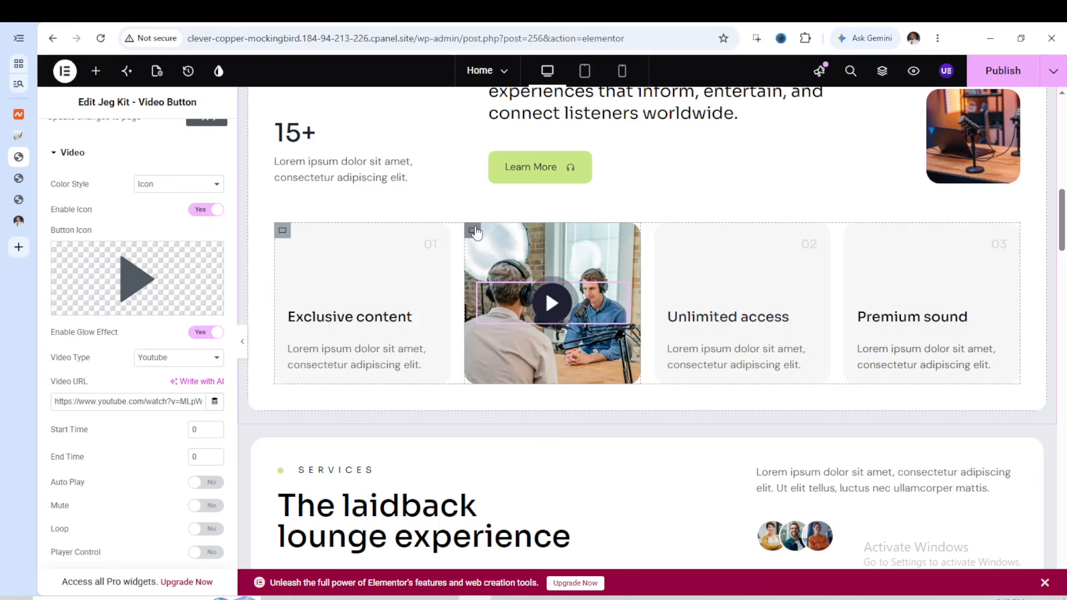
Open the background style settings of the image container behind the About Us video button
click(473, 230)
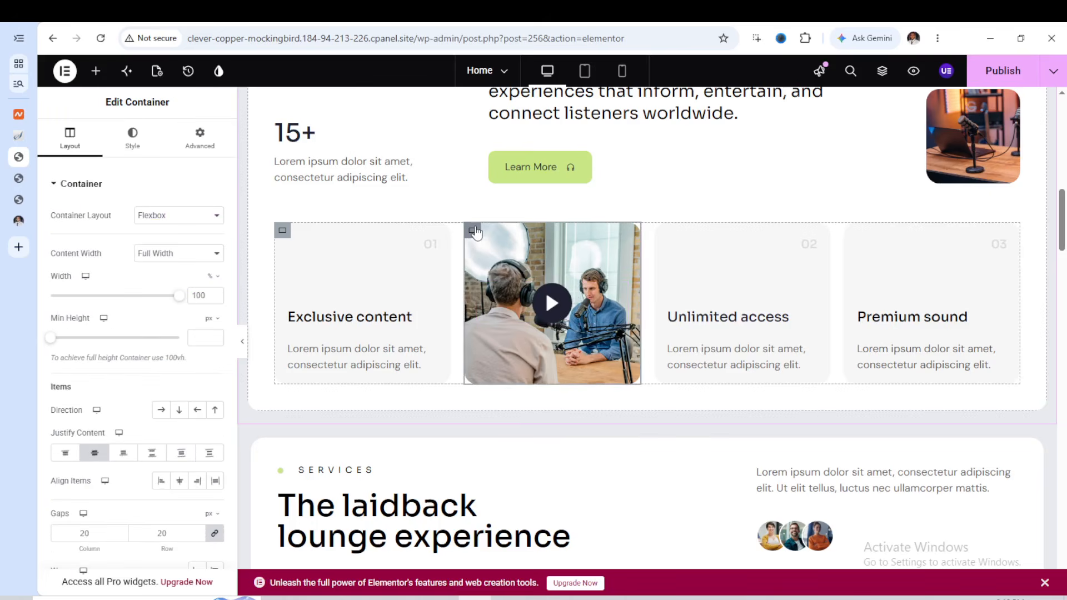
click(133, 149)
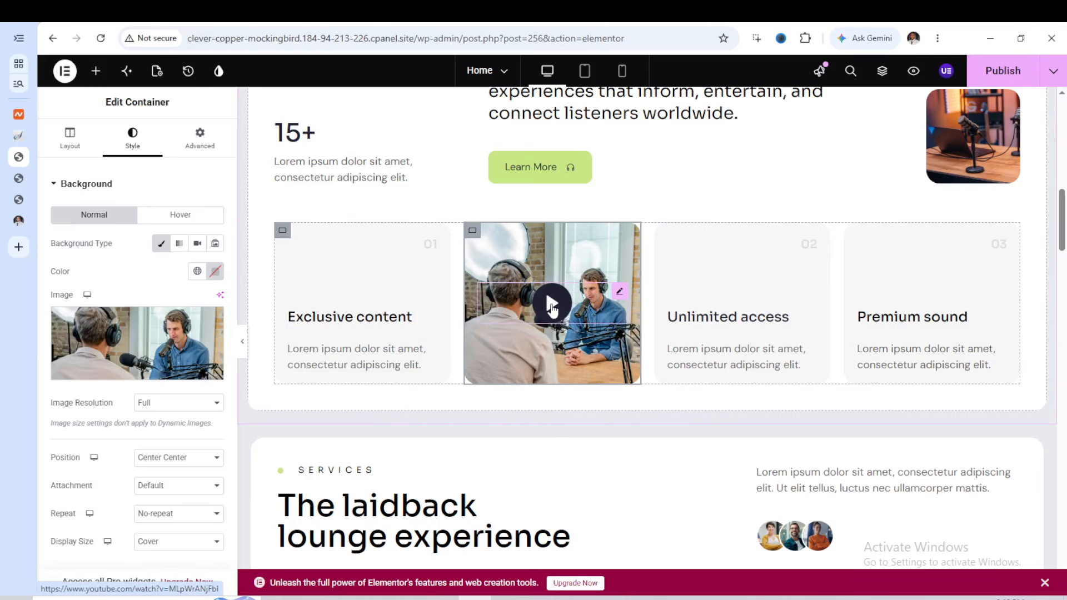
Examine the background video link, timing and playback options of the video container in the Exclusive weekly content card
scroll(557, 311, down, 7)
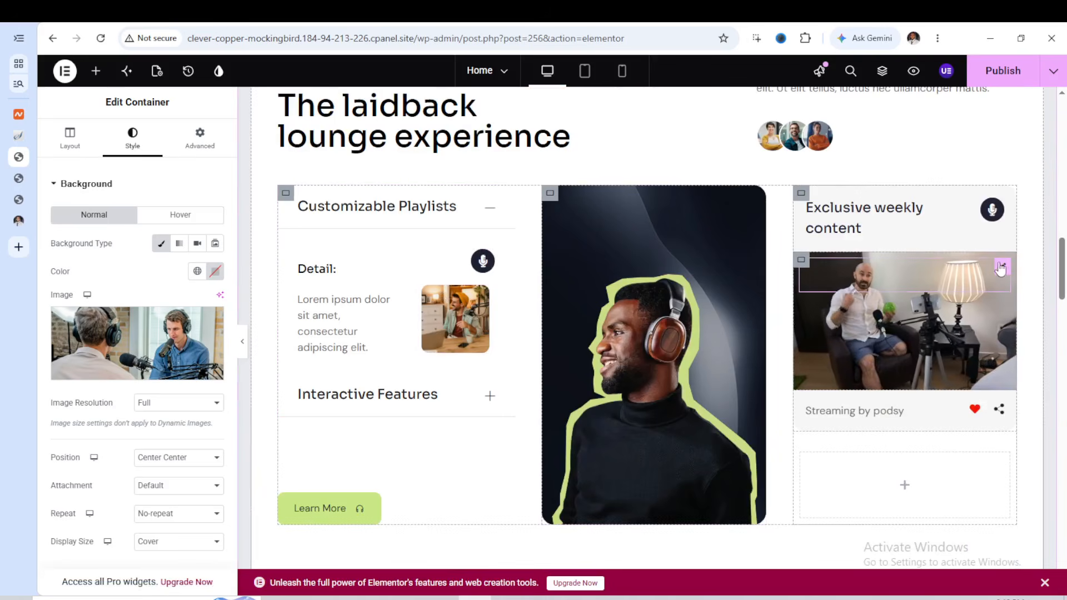
click(1003, 269)
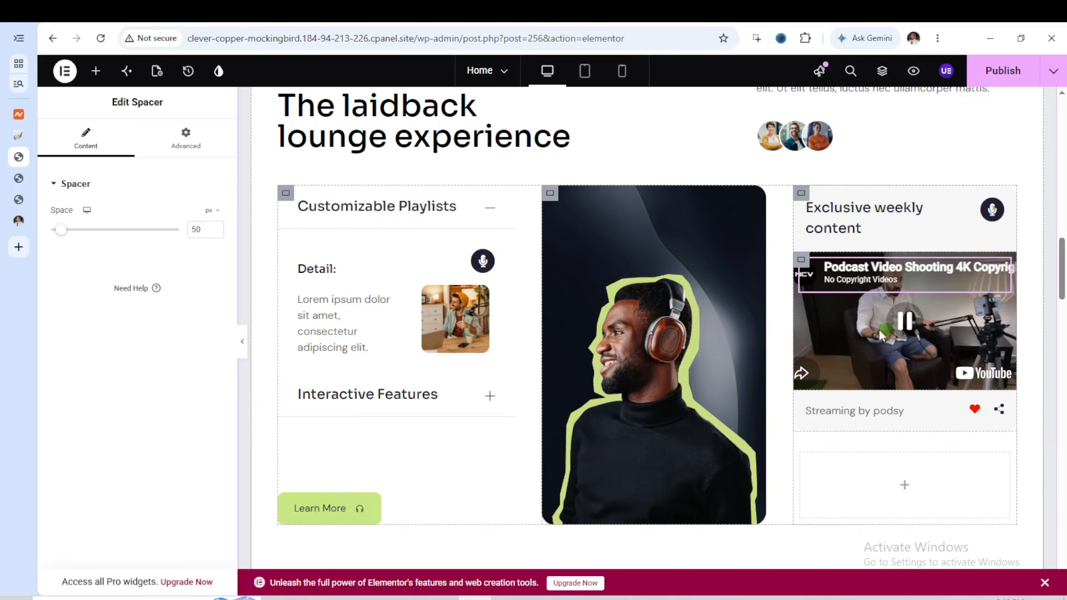
click(801, 260)
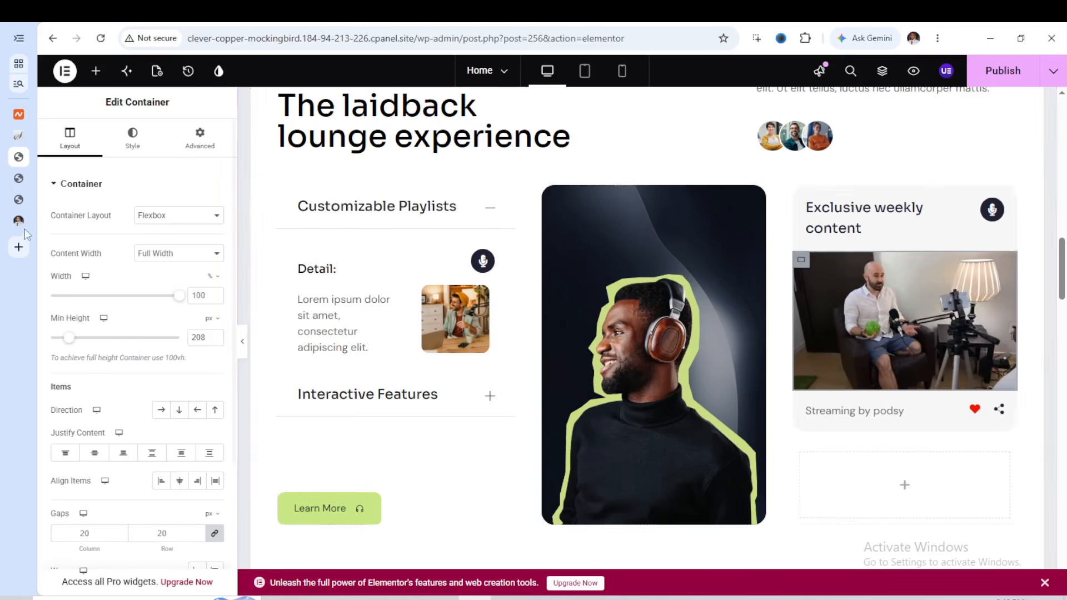
scroll(126, 167, down, 3)
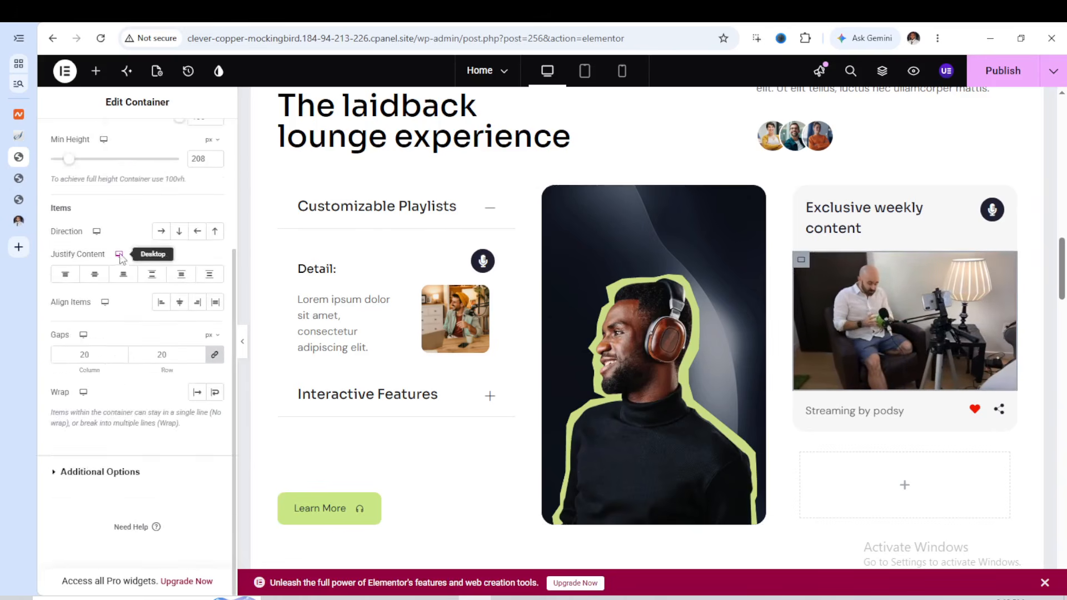
scroll(139, 262, up, 3)
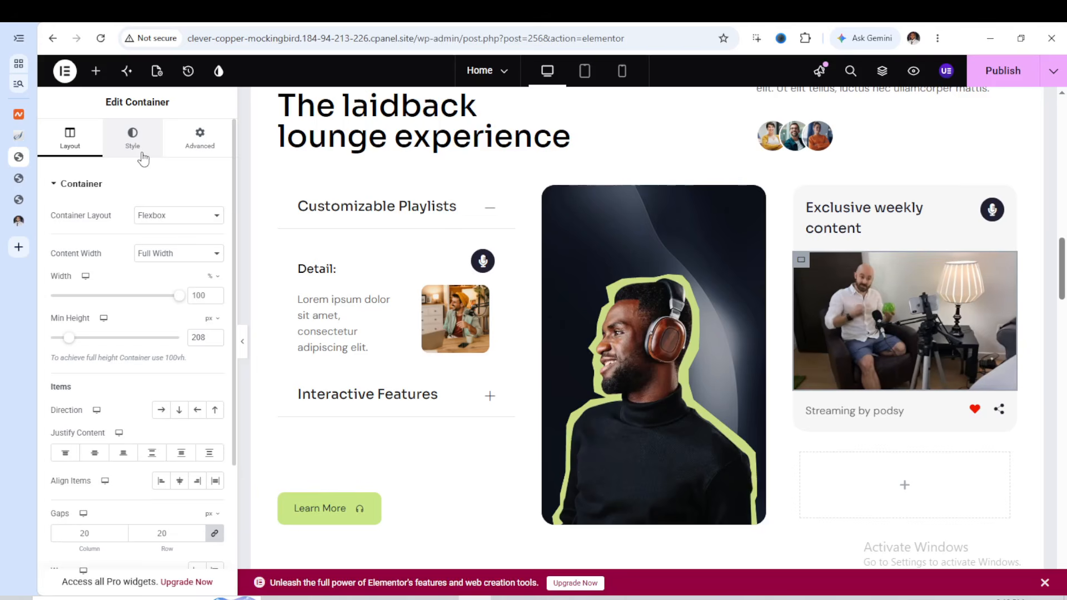
click(143, 160)
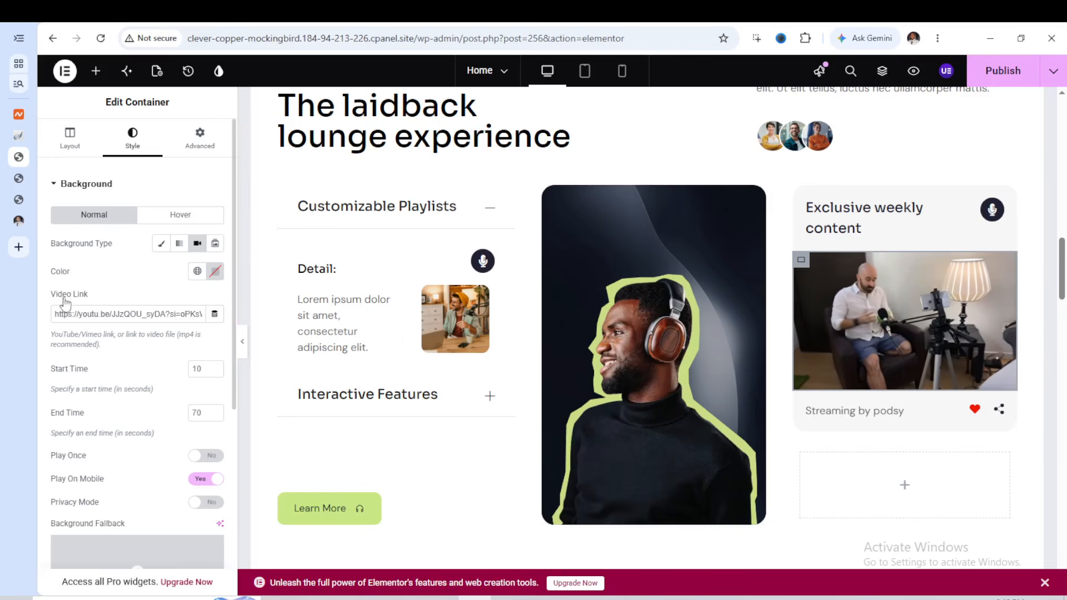
triple_click(109, 311)
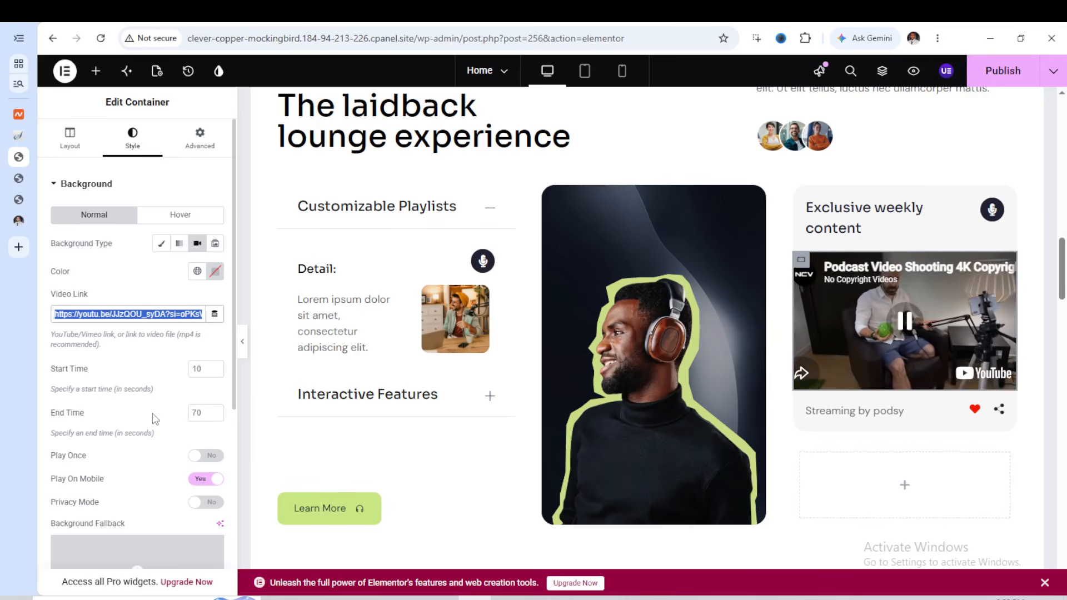
scroll(153, 414, down, 2)
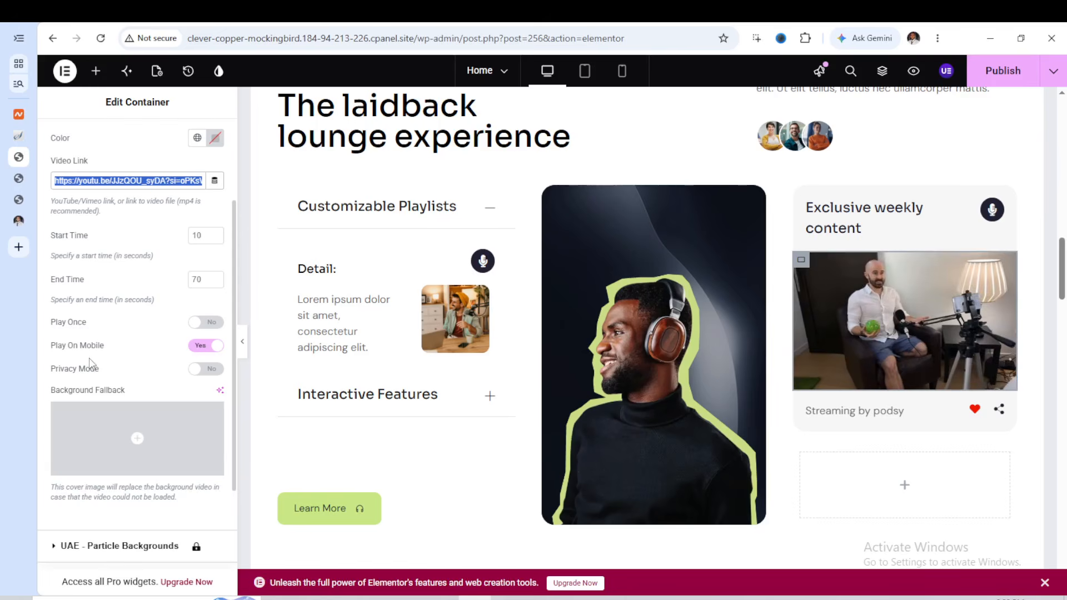
scroll(119, 352, down, 1)
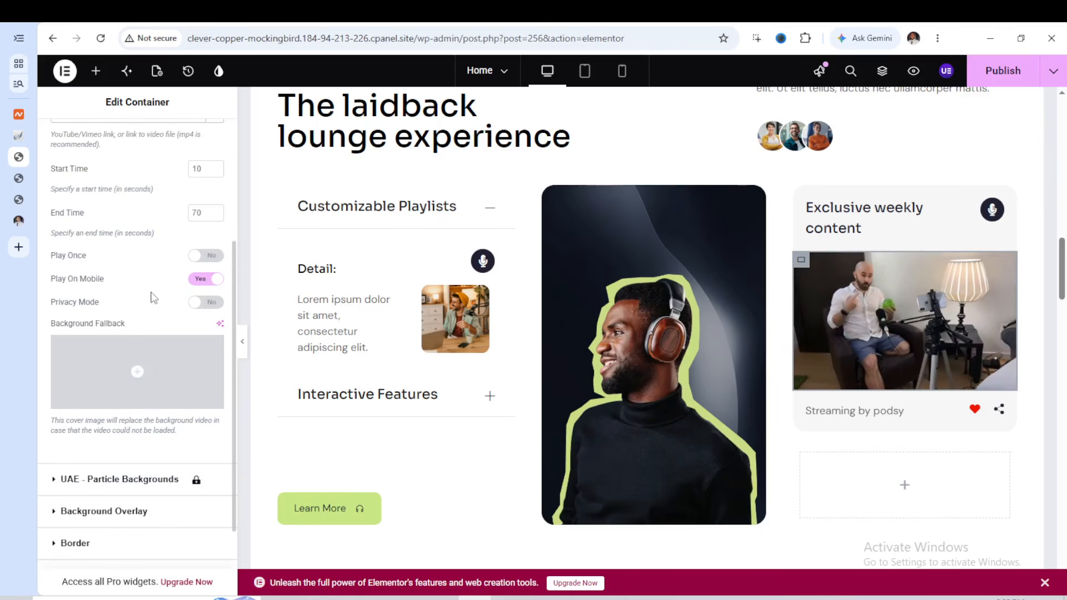
scroll(143, 319, down, 1)
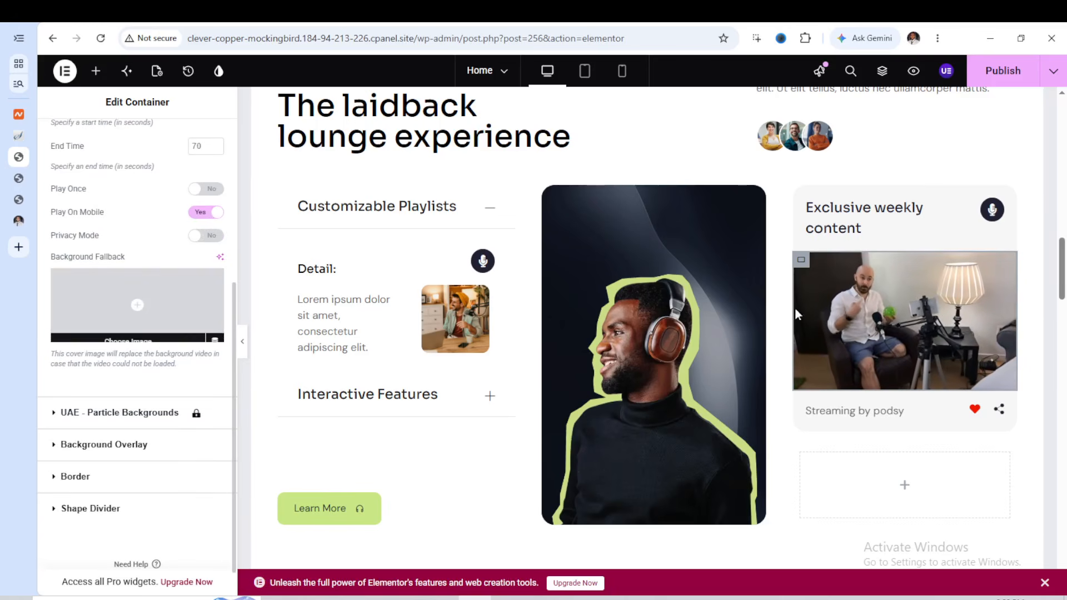
Examine the background slideshow settings of the Podcast preview container in the Trendy Show section
scroll(712, 334, down, 4)
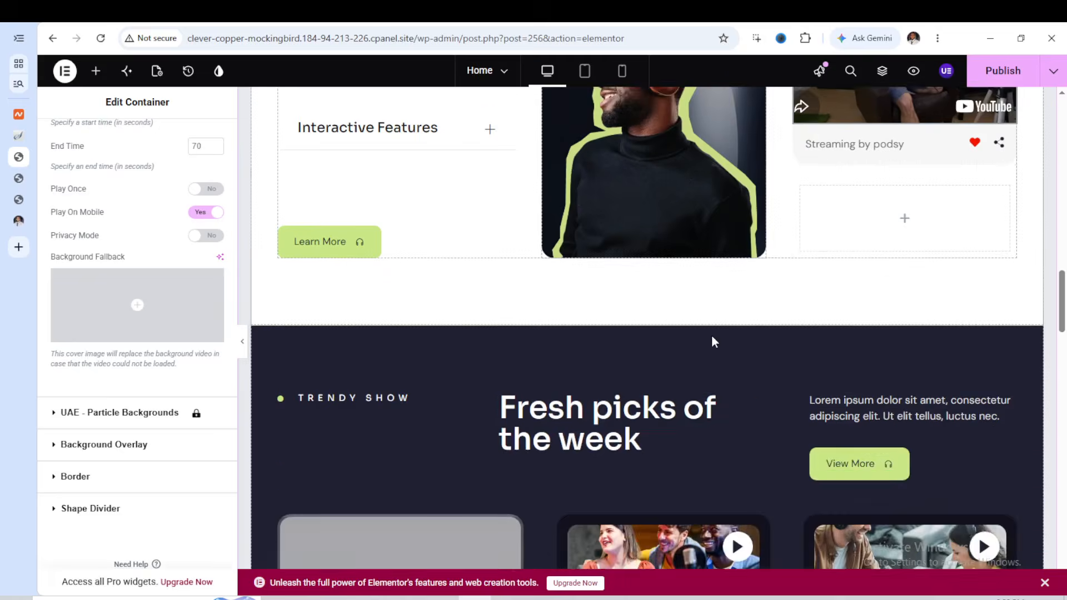
scroll(713, 341, down, 3)
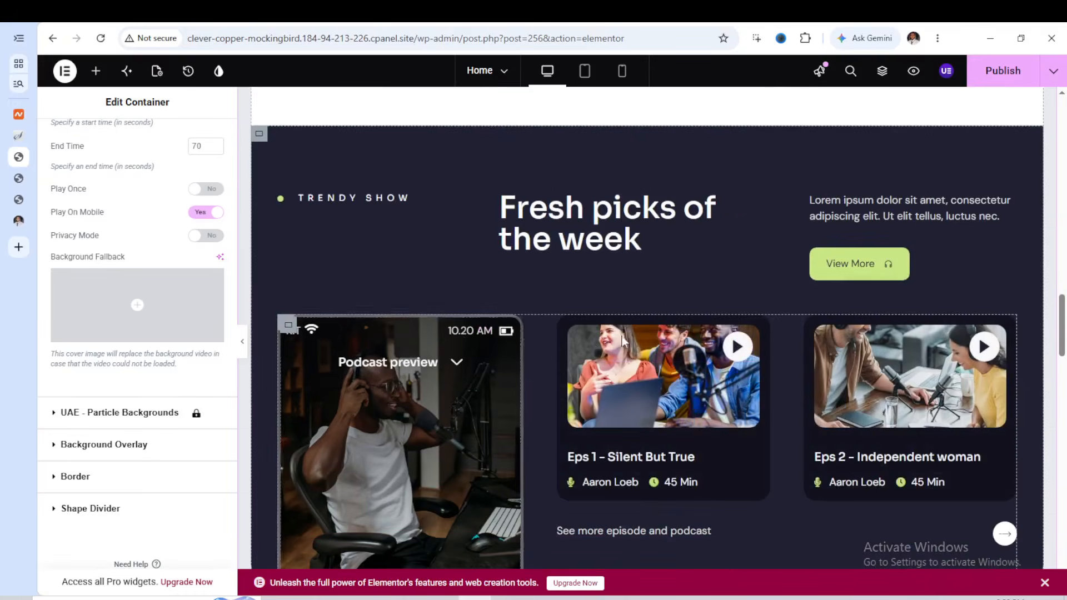
scroll(622, 342, down, 2)
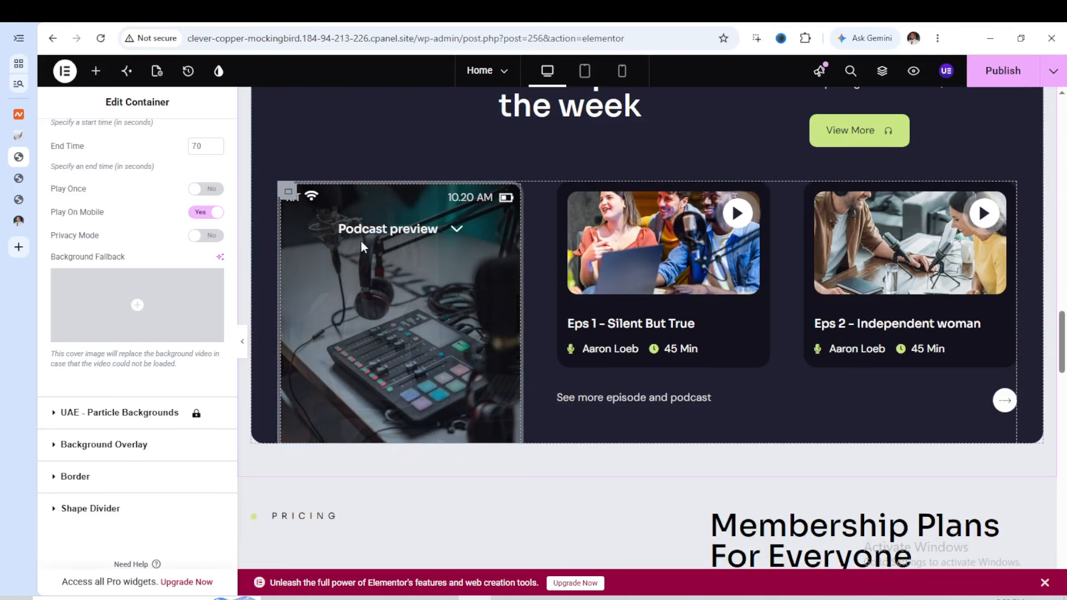
click(291, 200)
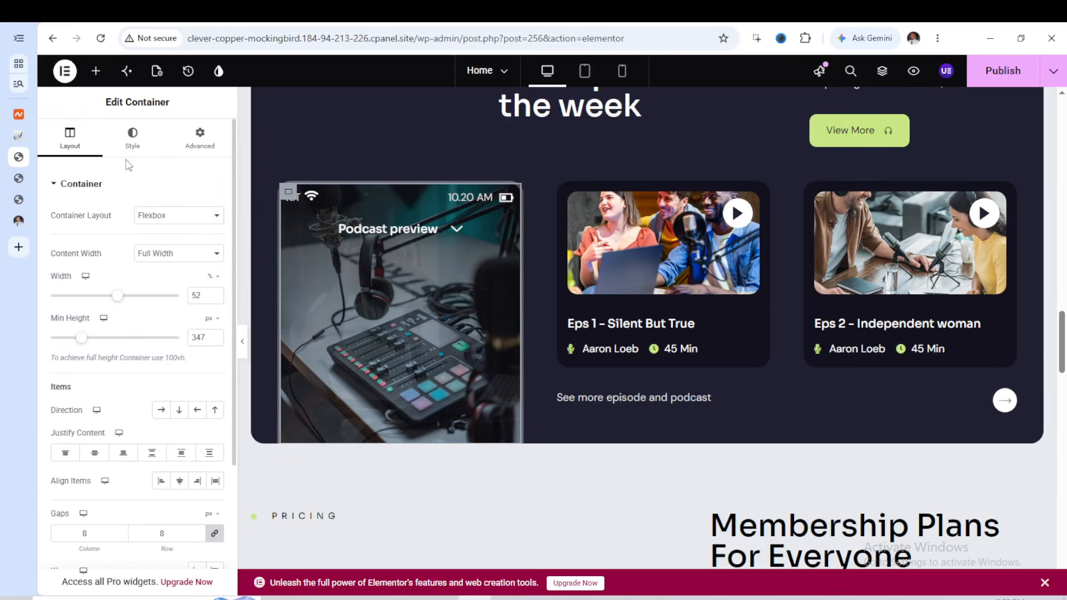
scroll(145, 183, down, 3)
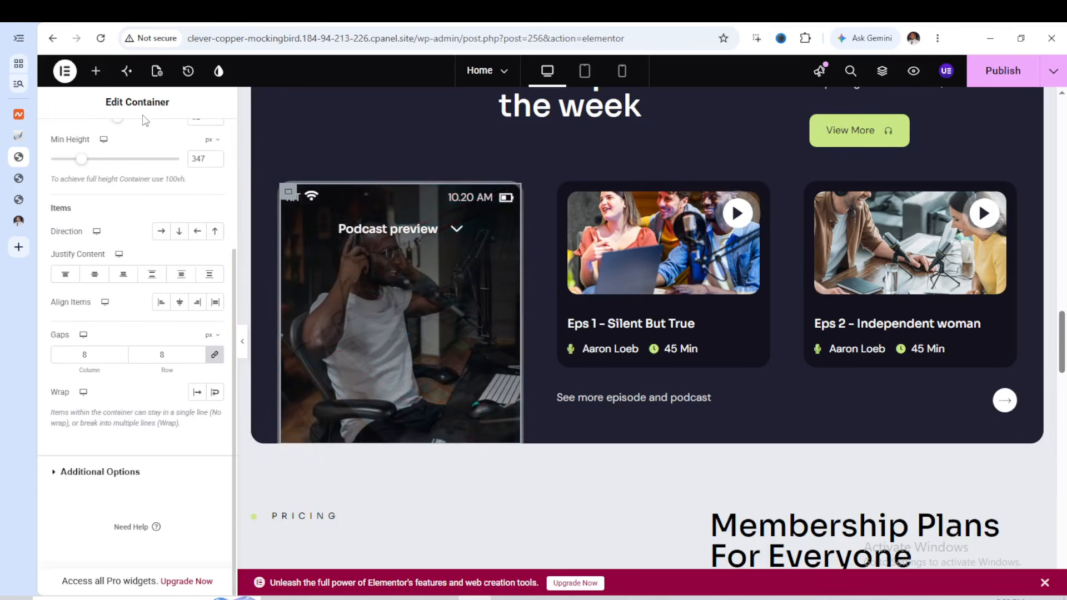
scroll(146, 161, up, 3)
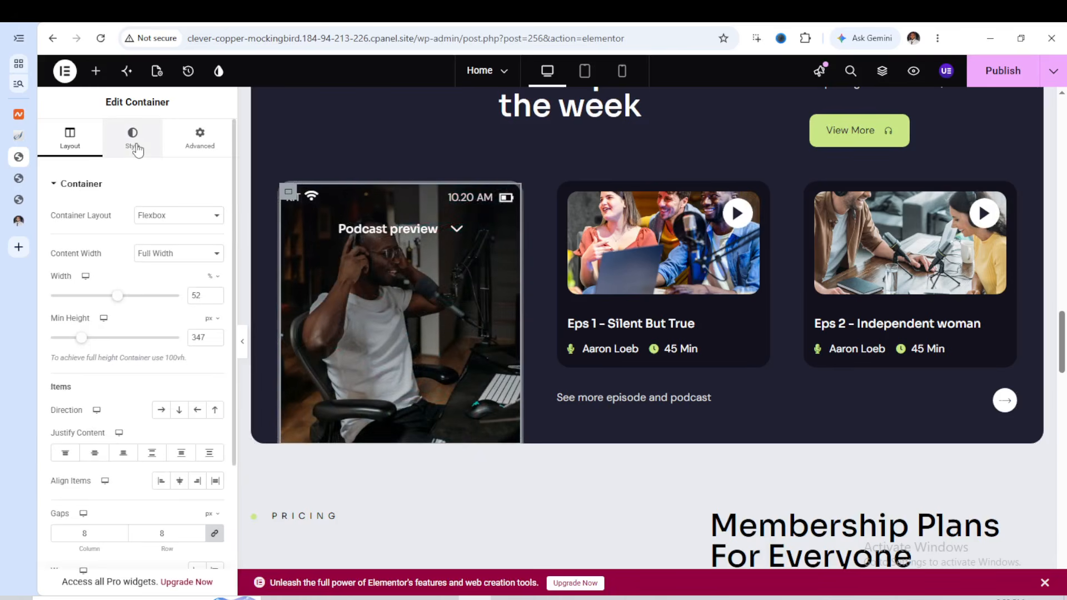
click(136, 152)
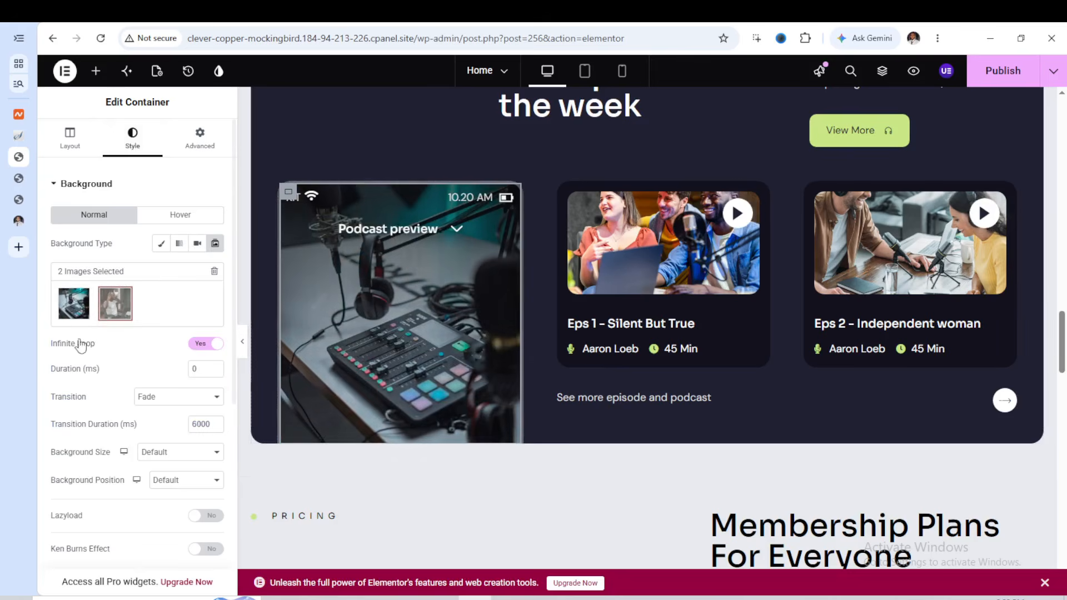
scroll(567, 200, up, 5)
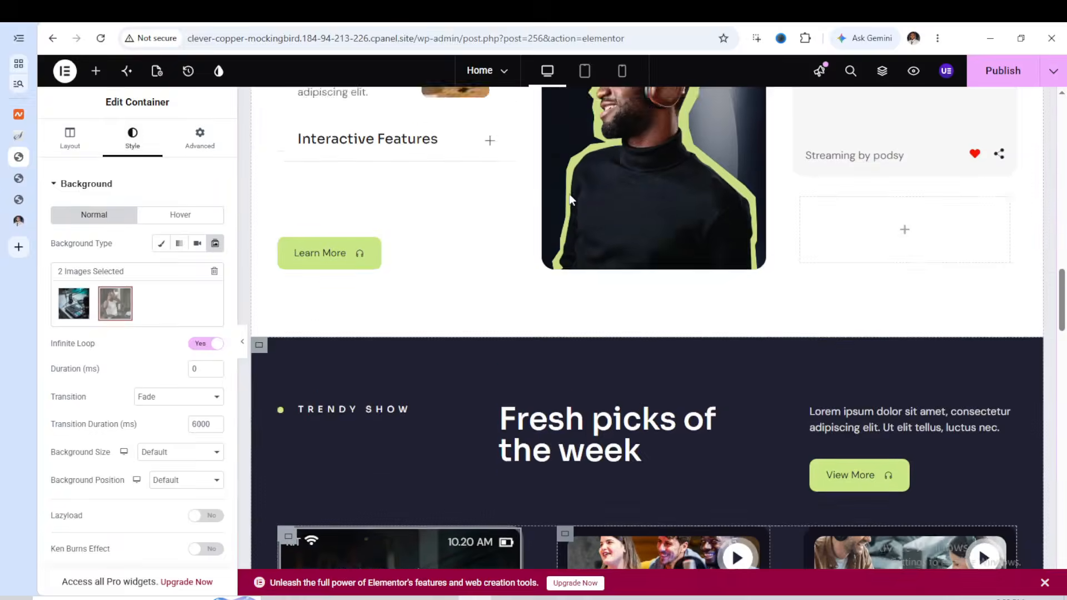
scroll(570, 199, up, 10)
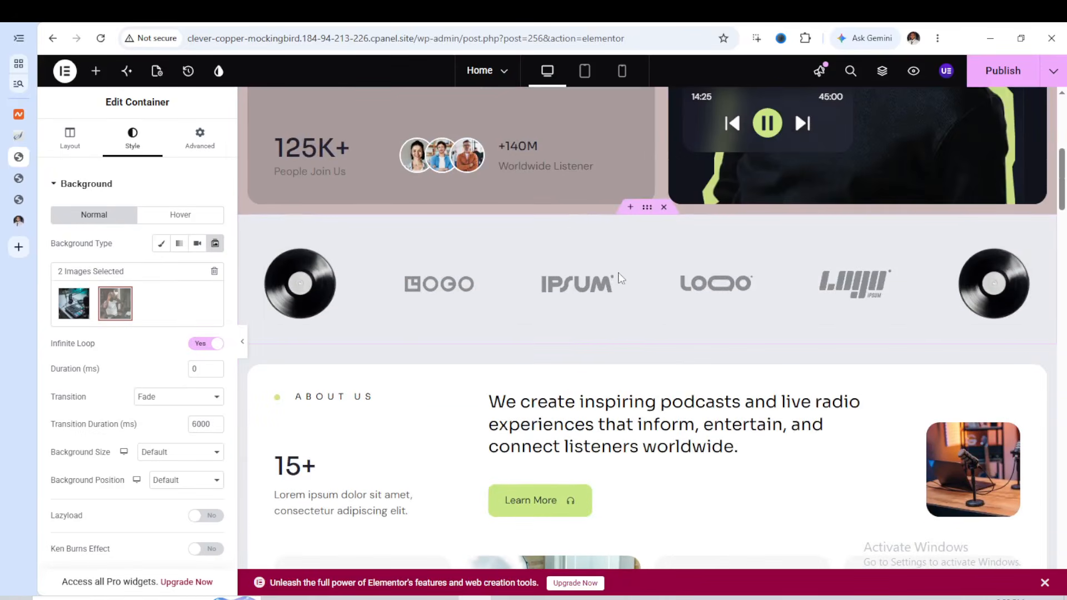
scroll(613, 282, down, 3)
scroll(688, 231, up, 2)
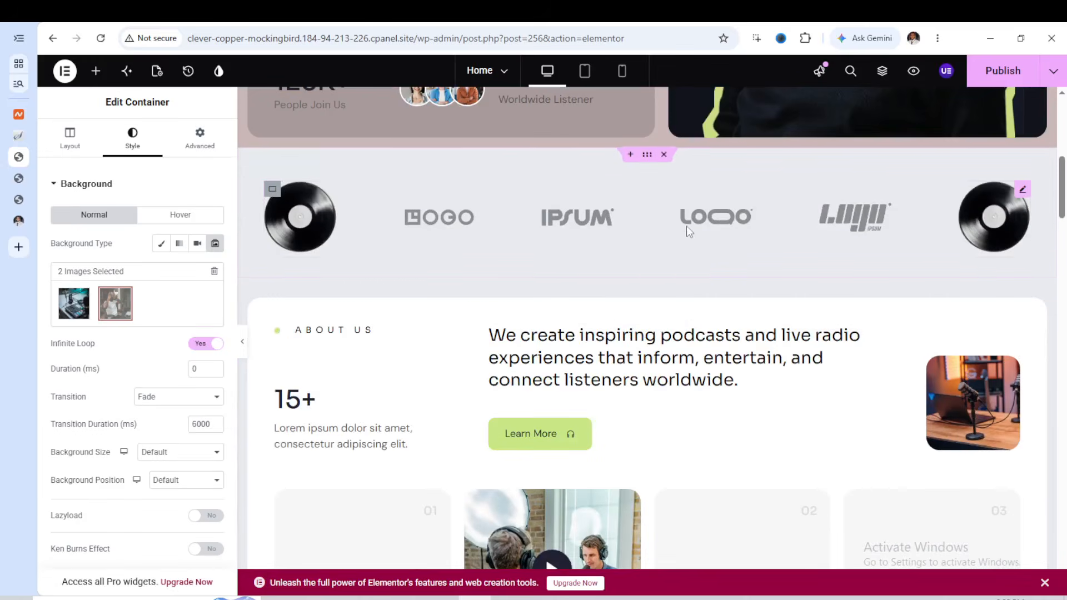
scroll(634, 239, down, 10)
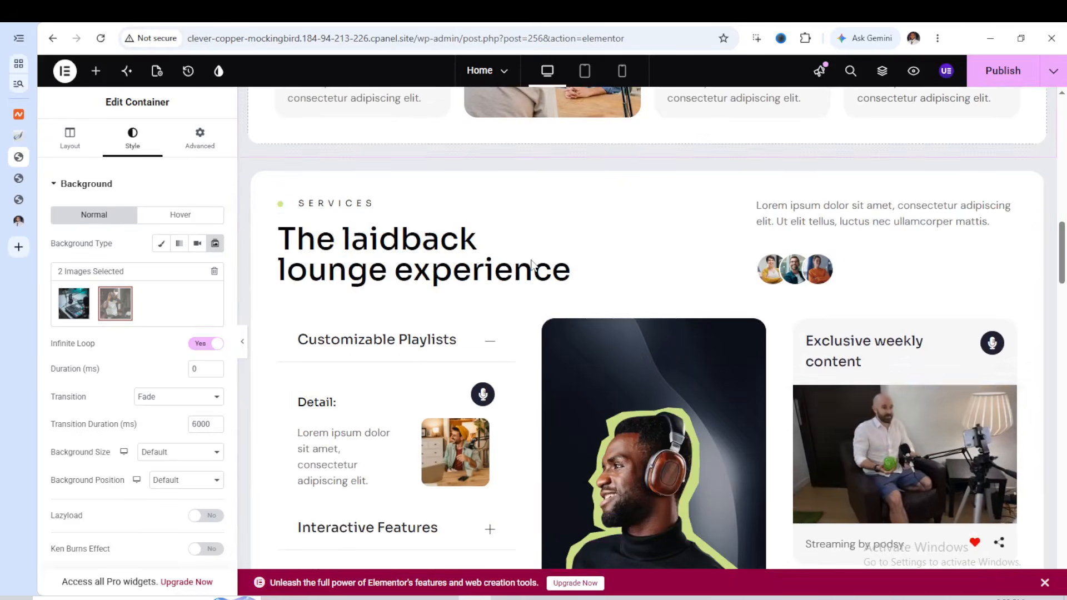
scroll(532, 266, down, 4)
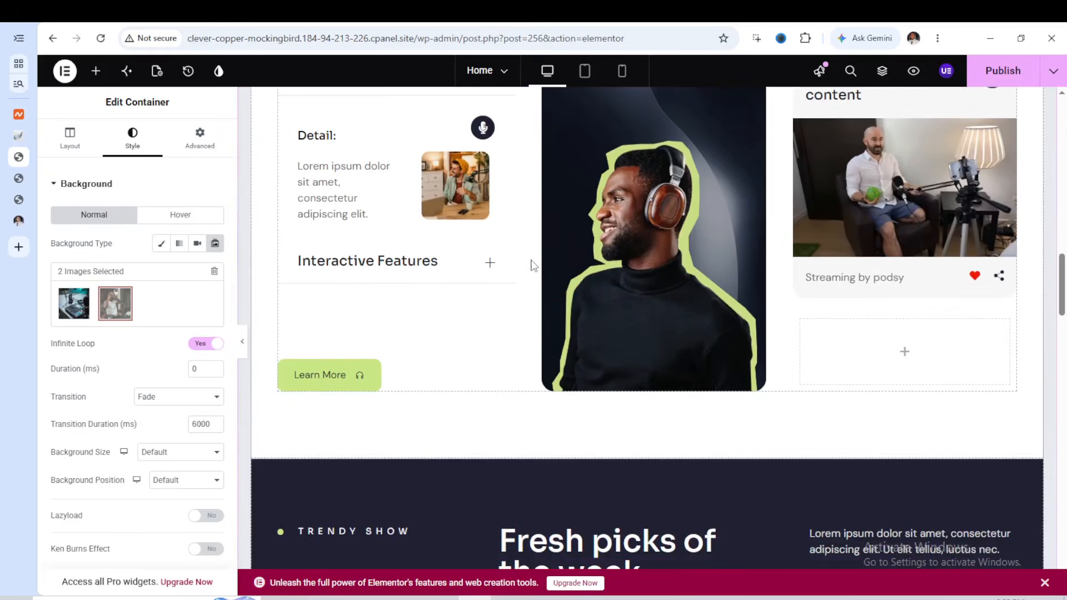
Review the image gallery used by the Podcast preview container's background slideshow and close it without changes
scroll(530, 261, up, 8)
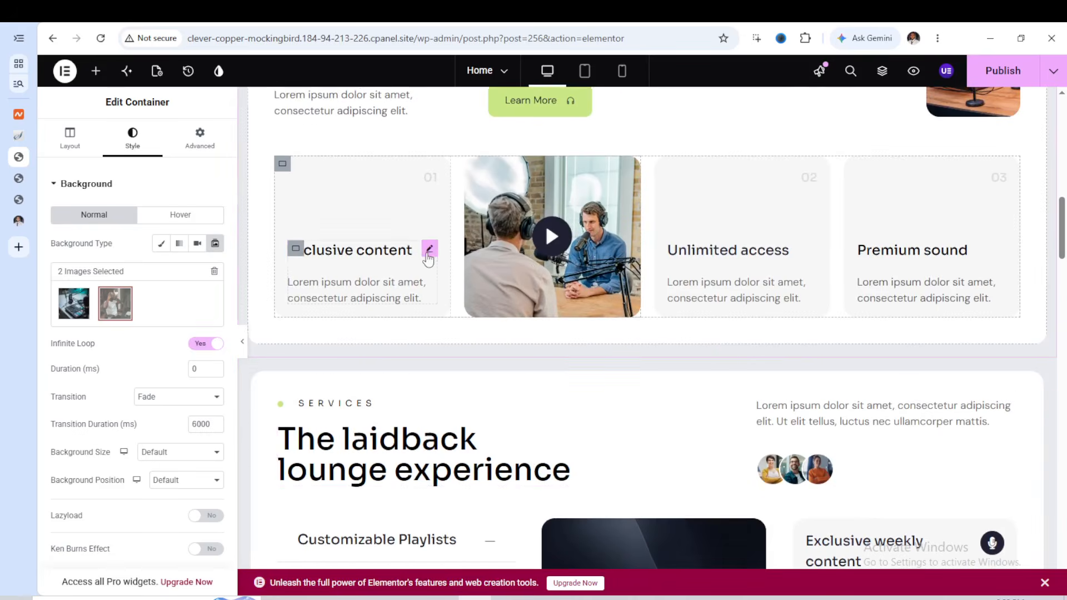
scroll(424, 261, down, 10)
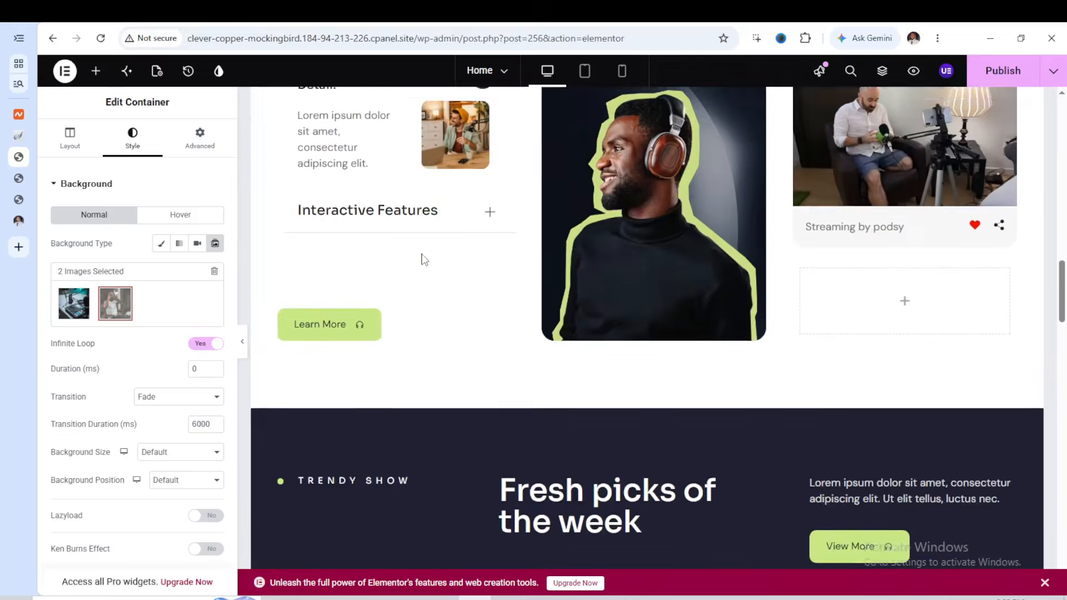
scroll(422, 252, down, 7)
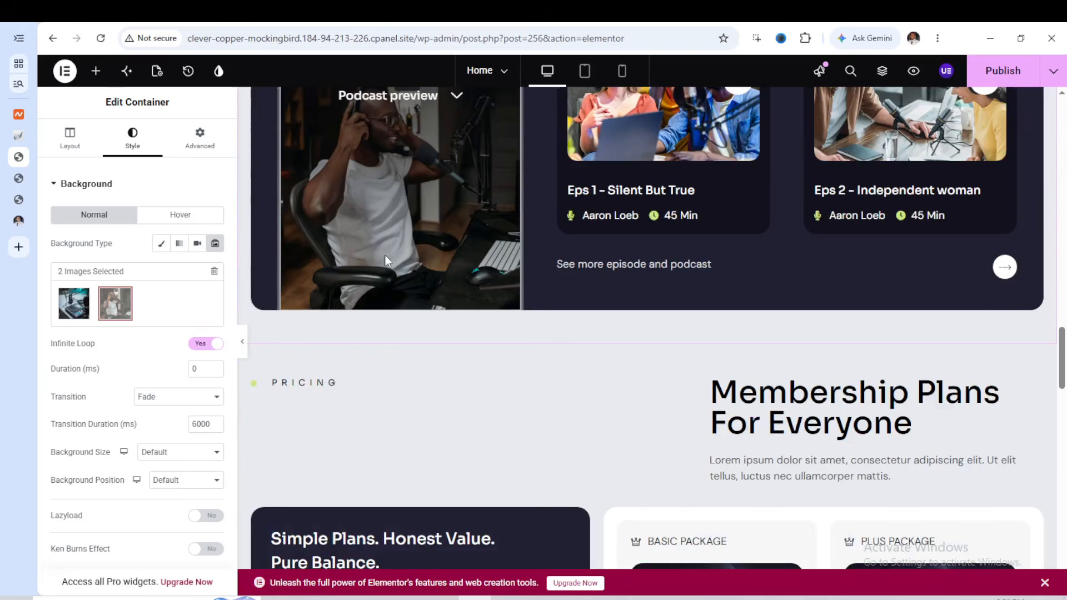
scroll(389, 267, up, 3)
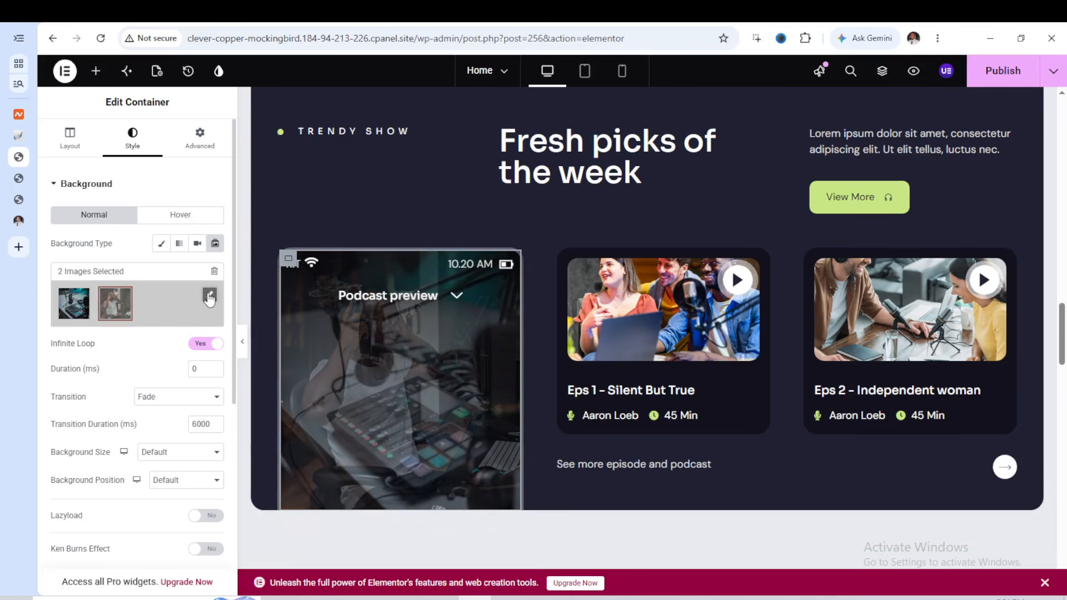
click(210, 296)
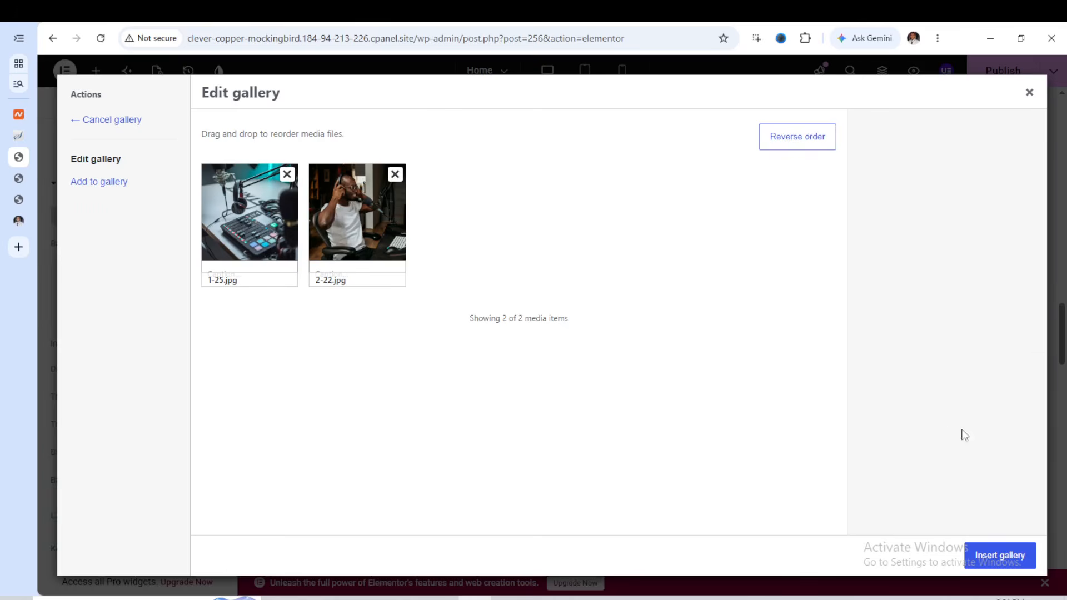
click(1031, 93)
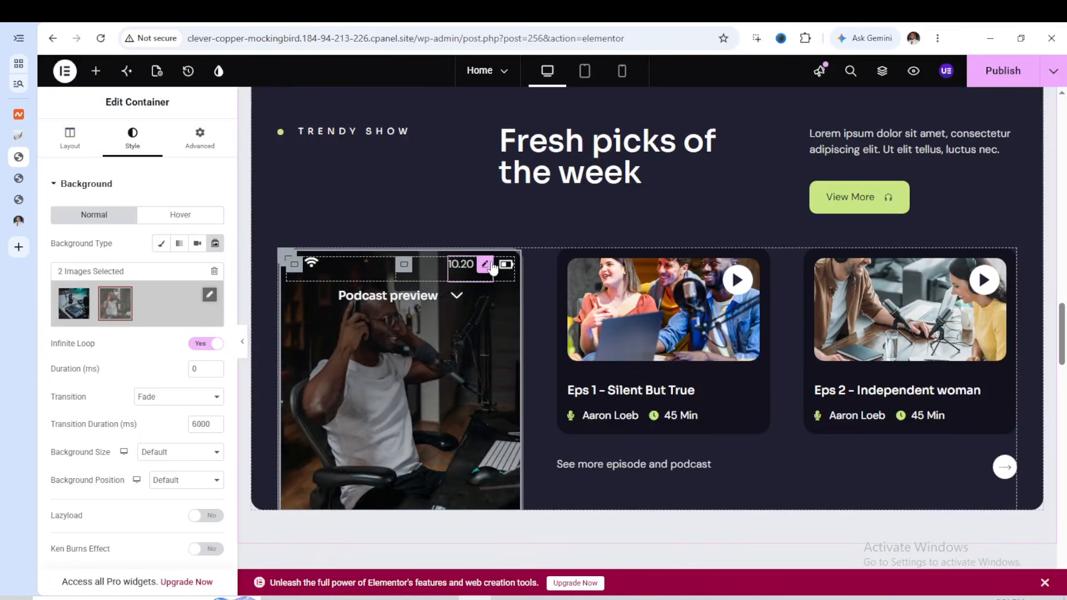
Open the Podcast preview card's clock text, and replace the battery icon beside it with a fuller battery from the icon library
click(487, 266)
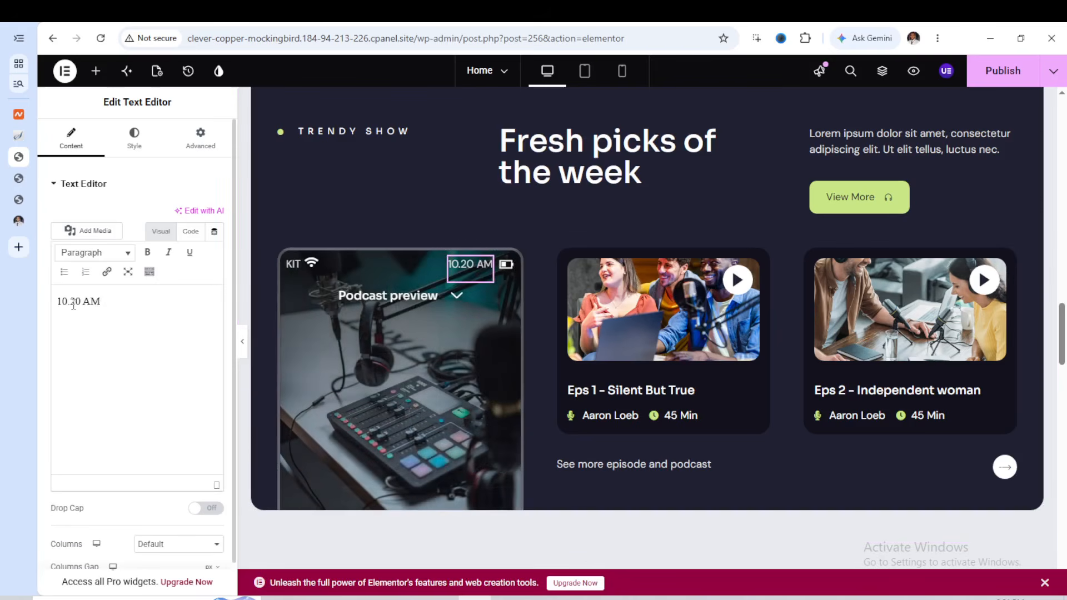
click(508, 266)
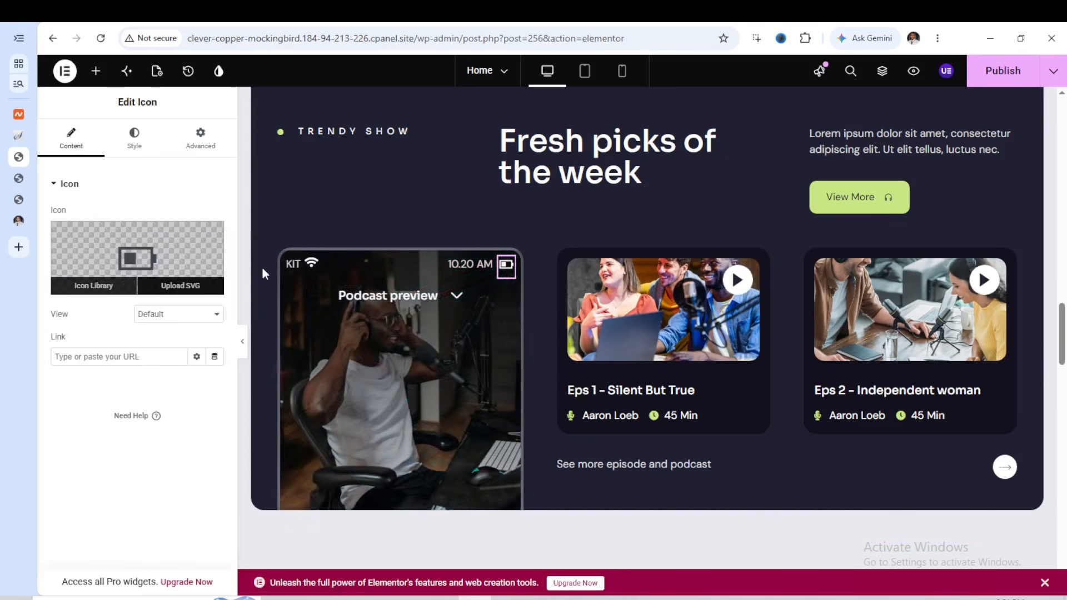
click(116, 285)
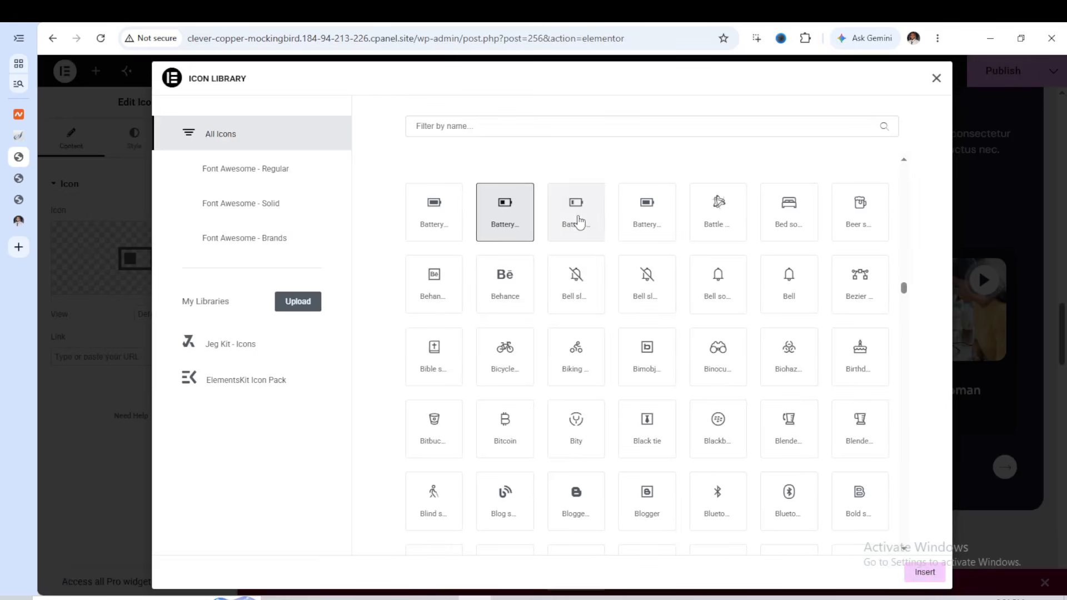
click(926, 572)
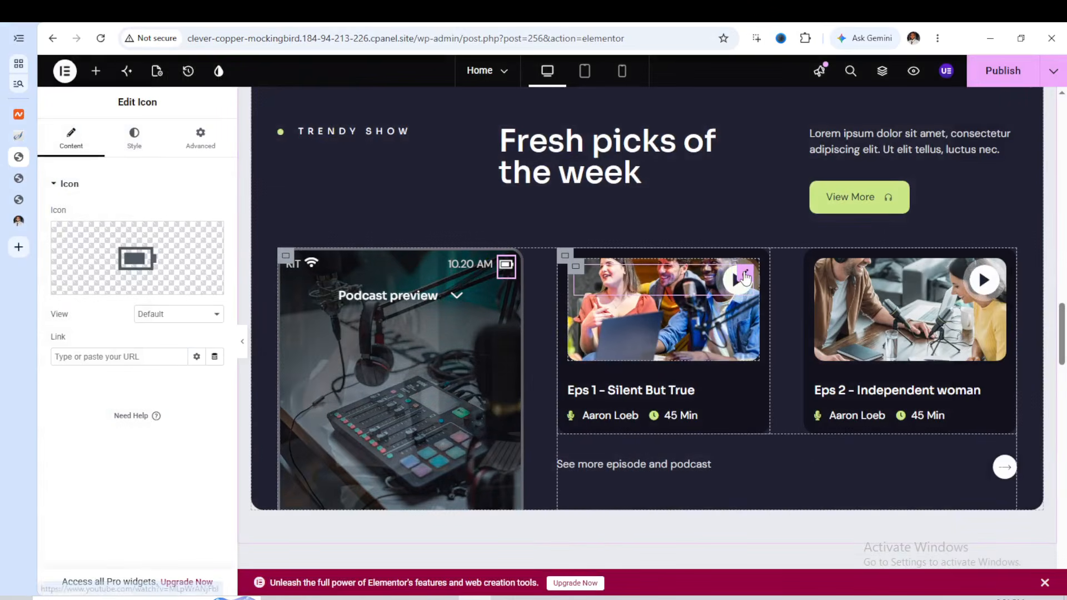
Review the Eps 1 card's Youtube video link, its container's background image and its episode title settings
click(745, 274)
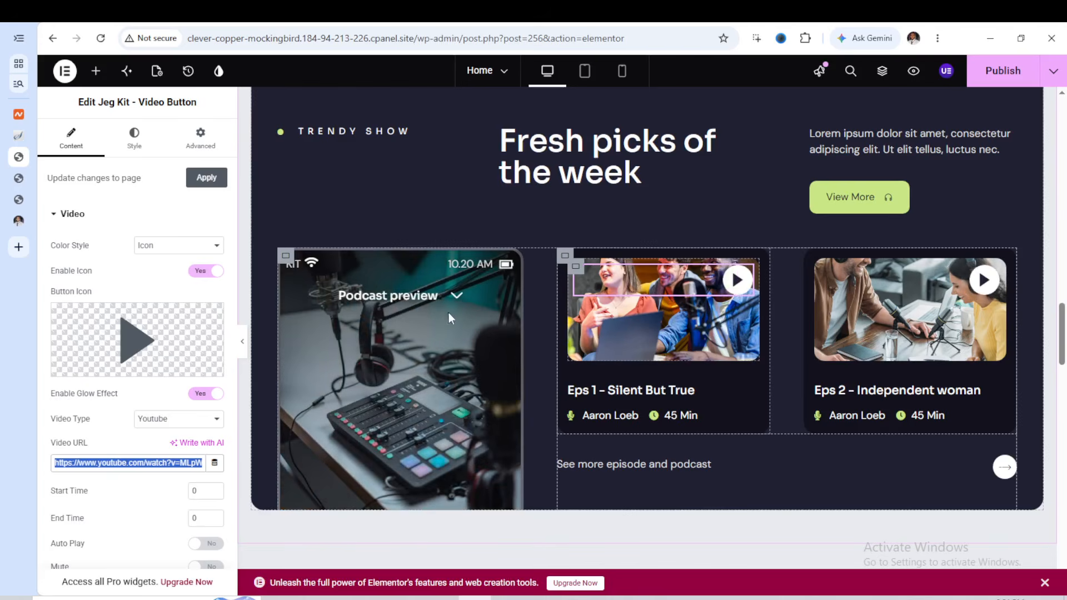
click(577, 270)
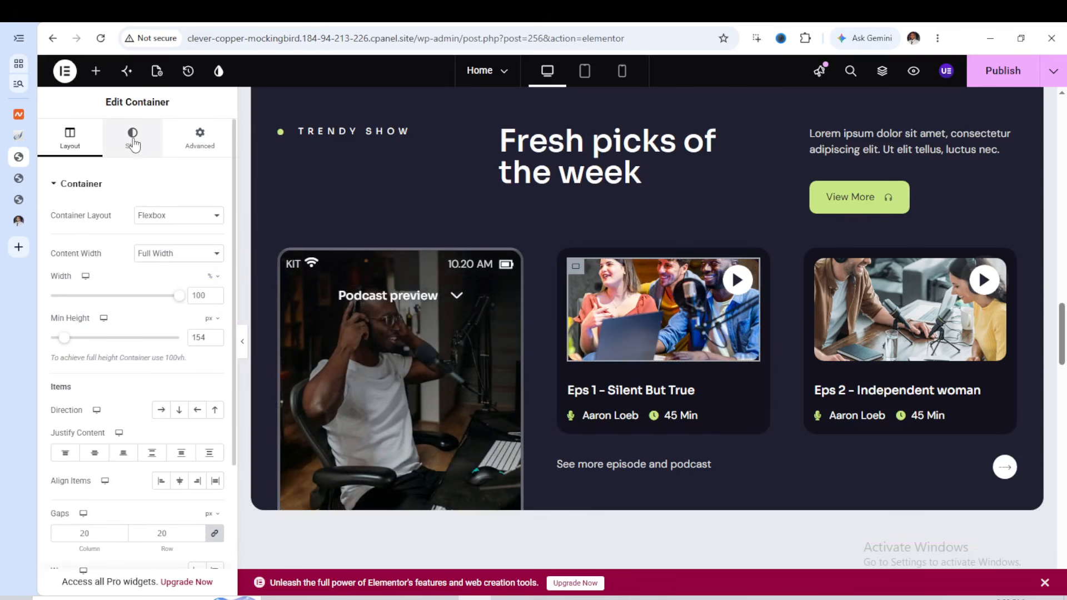
click(133, 160)
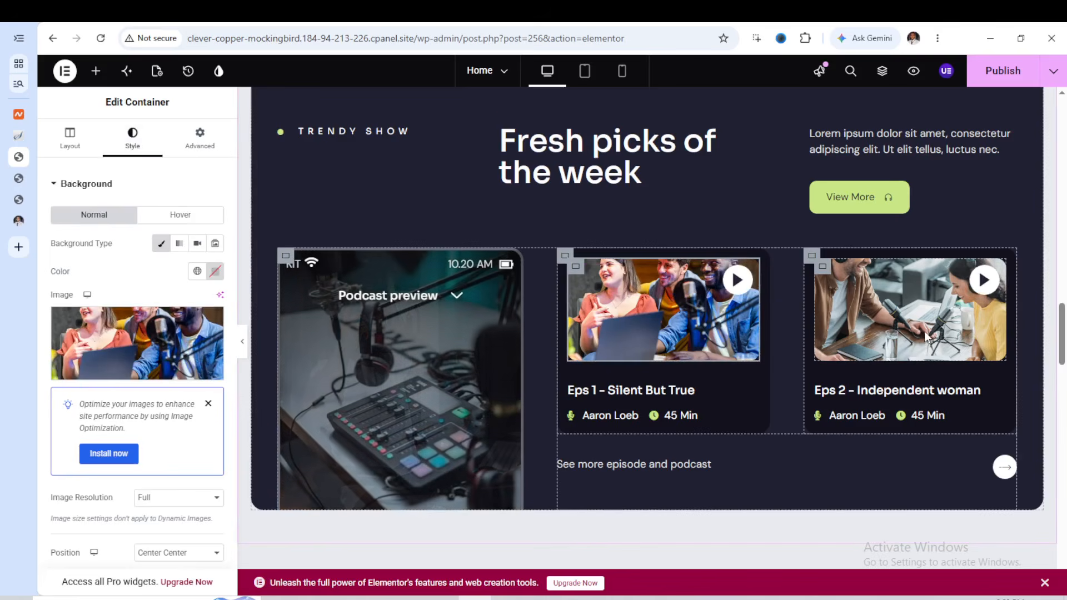
scroll(804, 329, down, 1)
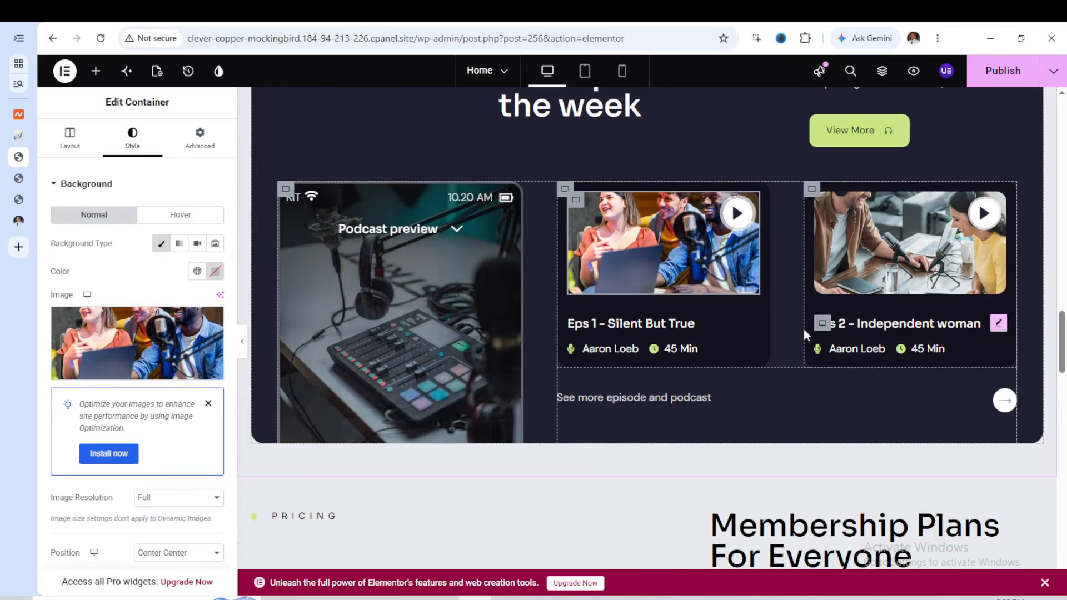
click(641, 325)
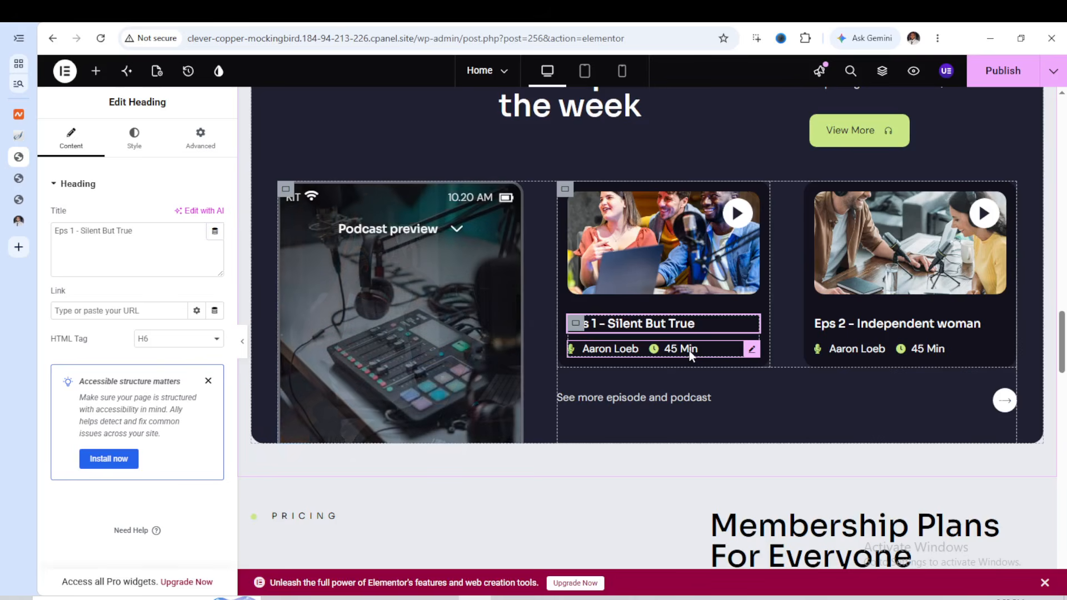
Shorten the host's name in the Eps 1 card's icon list to the first name only
click(691, 352)
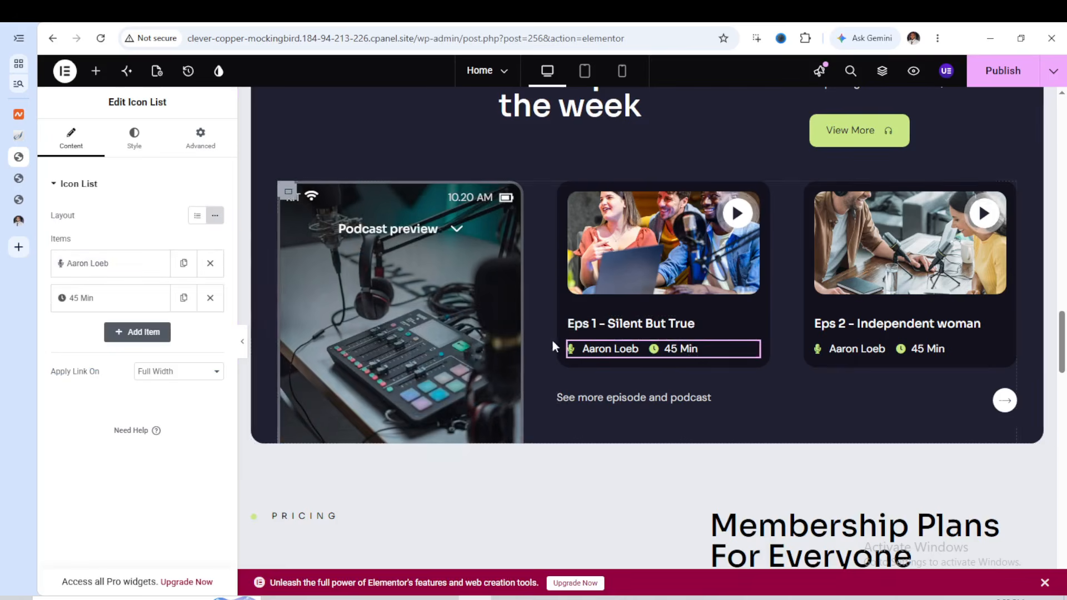
click(98, 267)
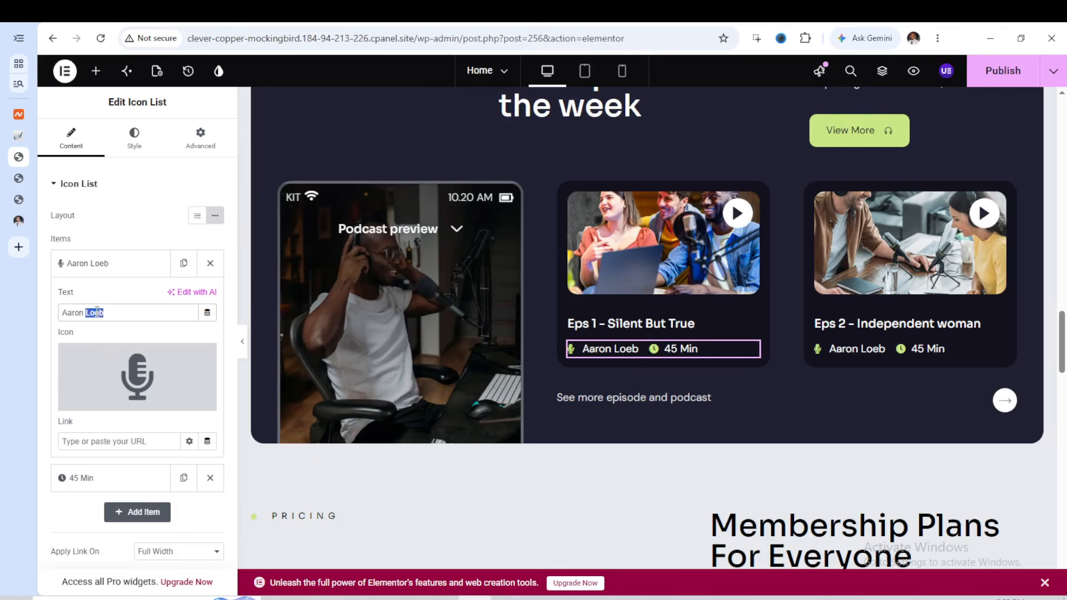
key(BackSpace)
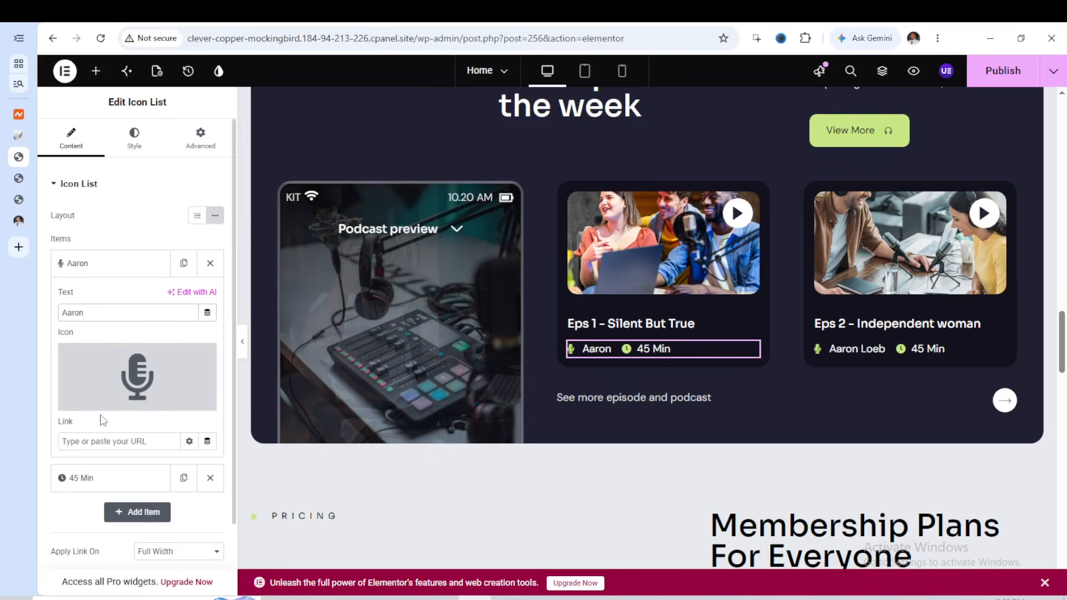
click(113, 266)
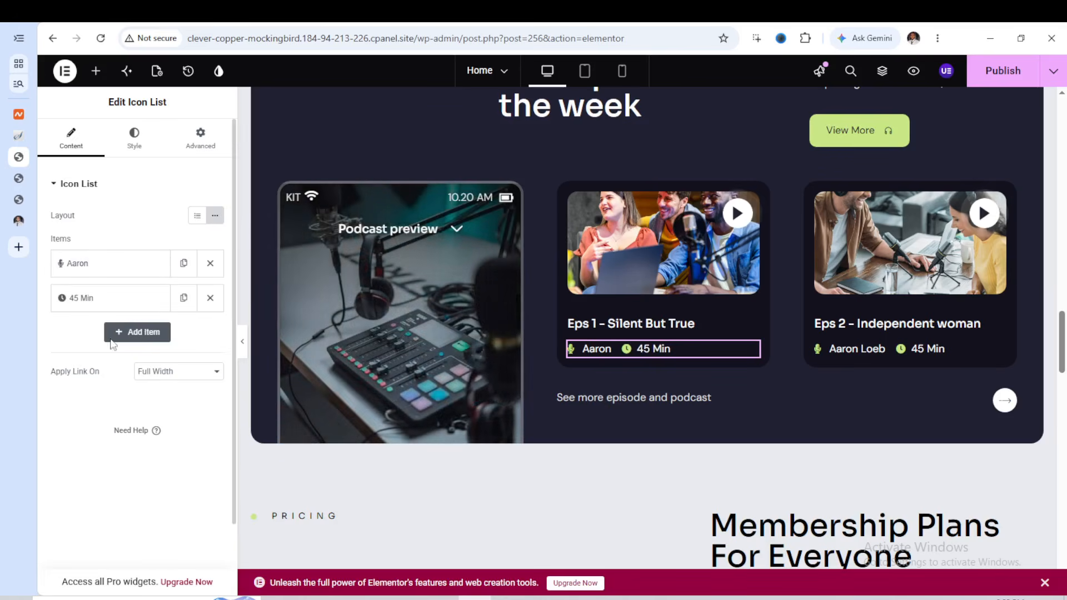
Set the Eps 1 card's episode duration text to 55 Min
click(113, 305)
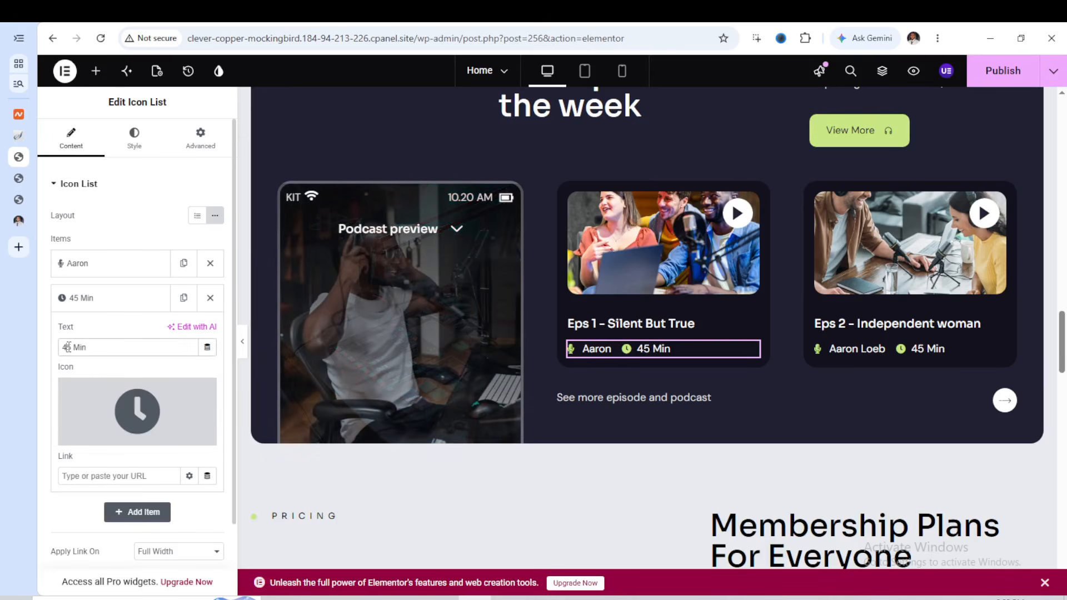
click(66, 347)
key(BackSpace)
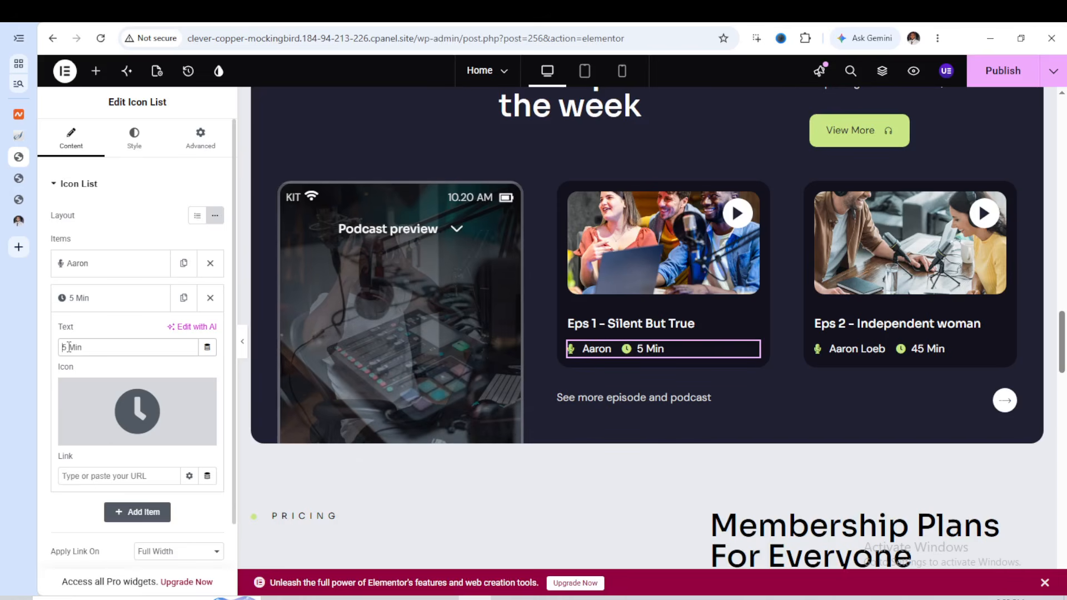
text(5)
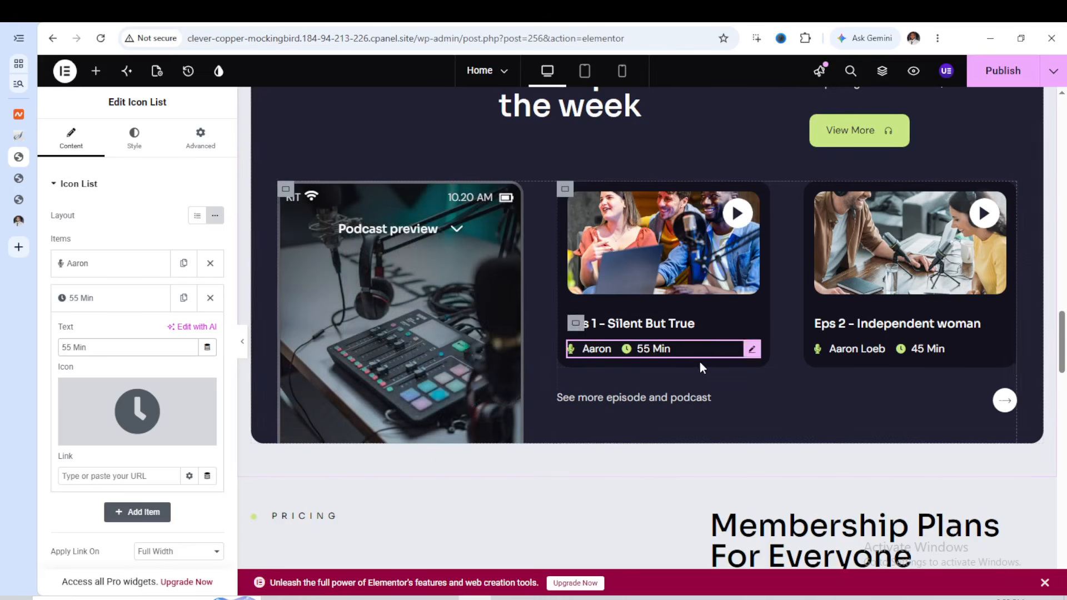
Review the description and monthly price text settings of the Basic Package card in the Pricing section
scroll(743, 345, down, 4)
scroll(740, 339, down, 3)
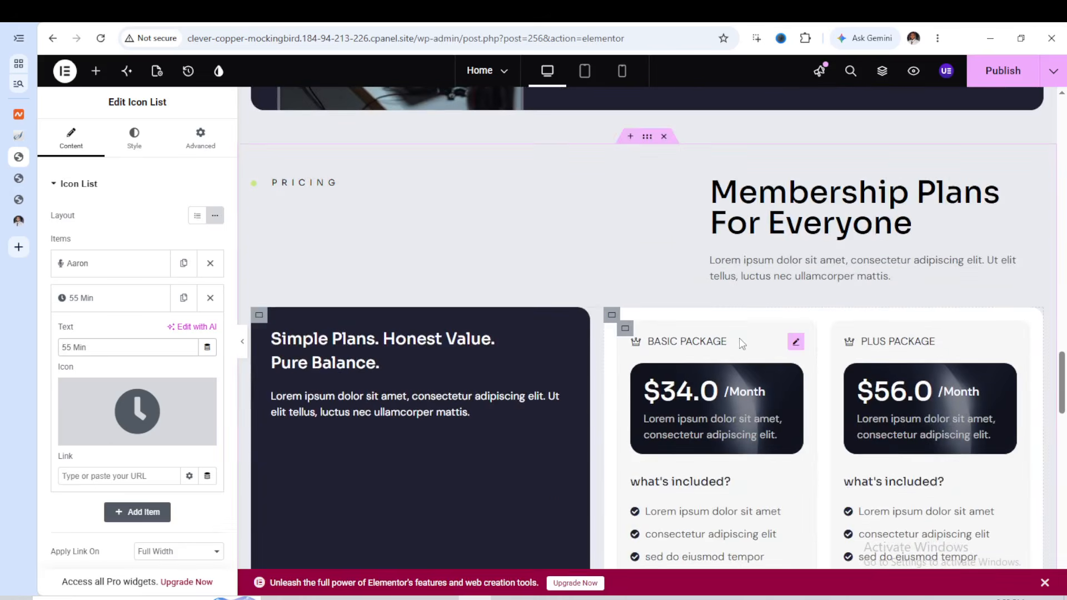
scroll(872, 331, down, 2)
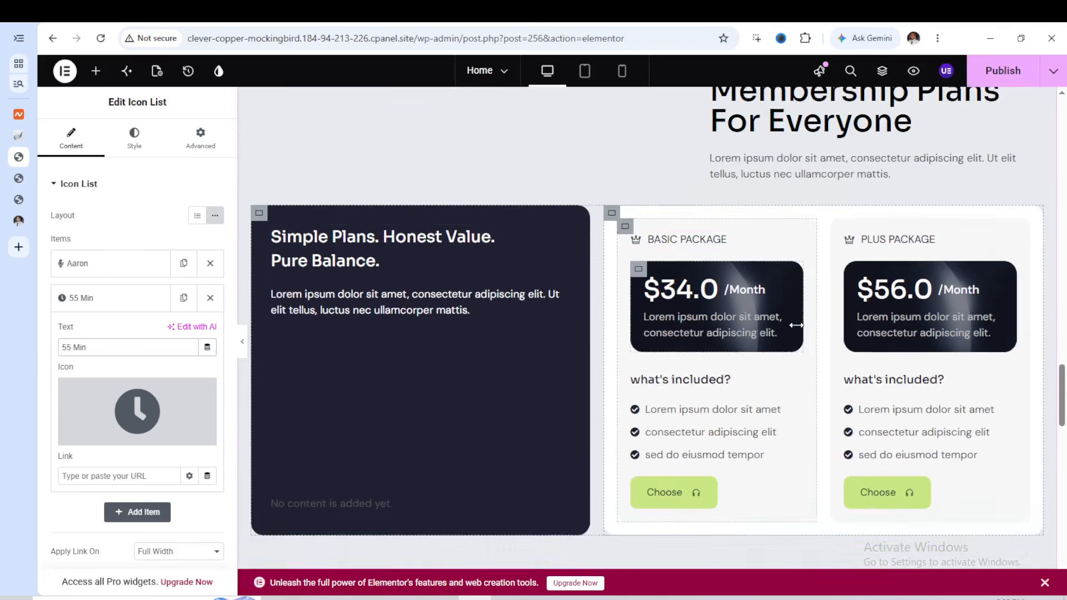
click(726, 225)
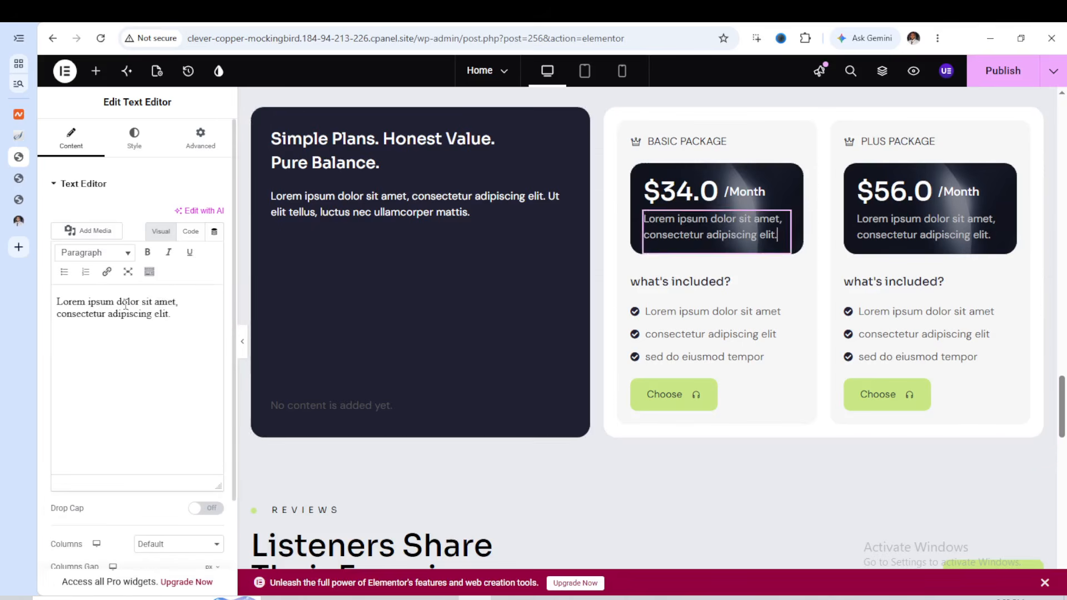
click(679, 193)
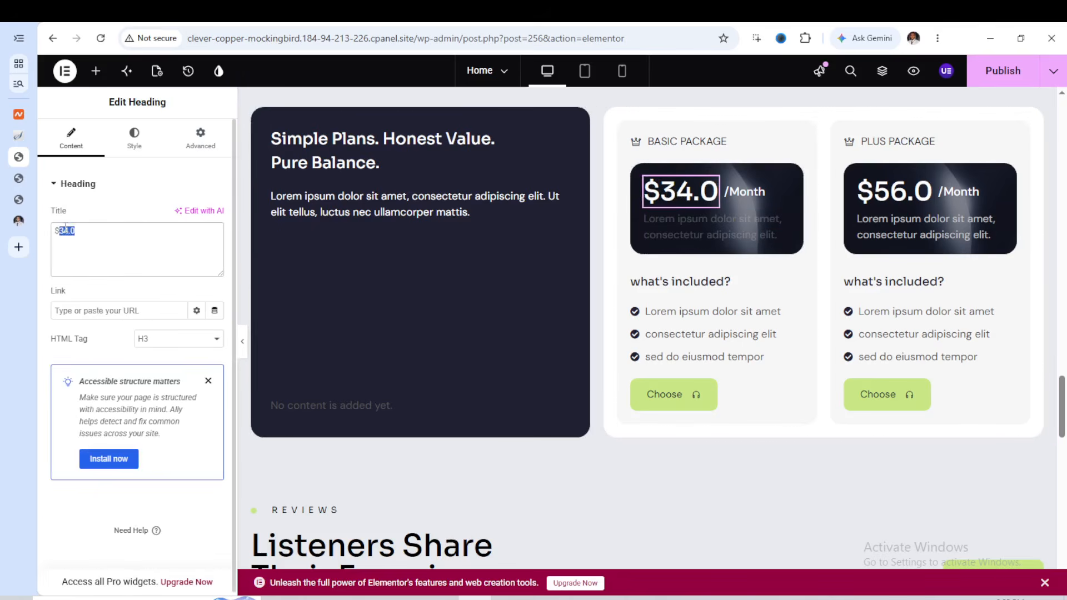
scroll(682, 256, down, 5)
scroll(678, 269, up, 4)
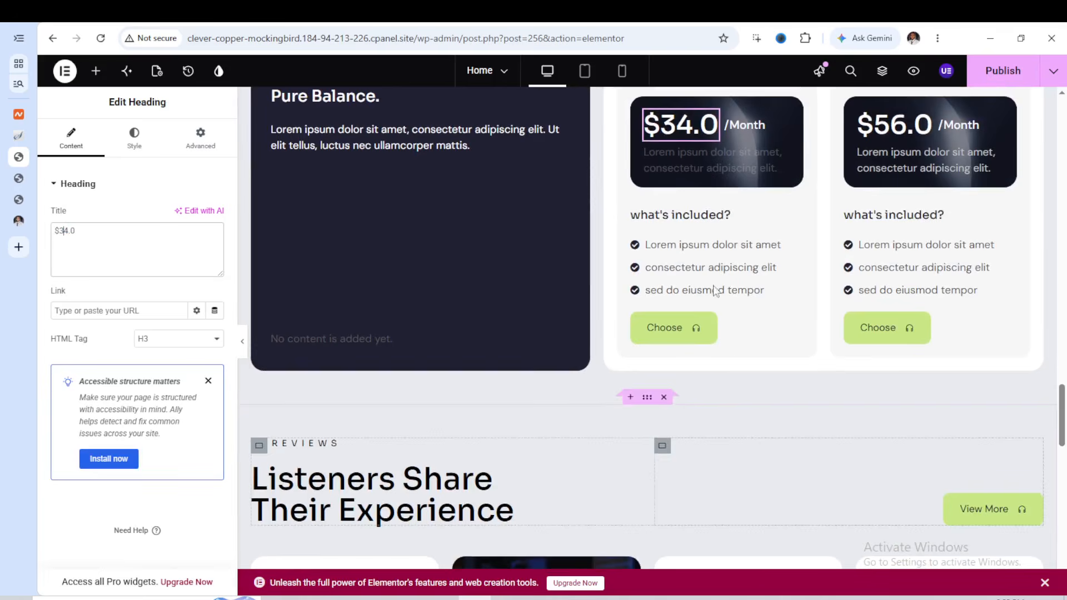
Link the Basic Package's Choose button to the site's home address, clever-copper-mockingbird.184-94-213-226.cpanel.site
click(654, 333)
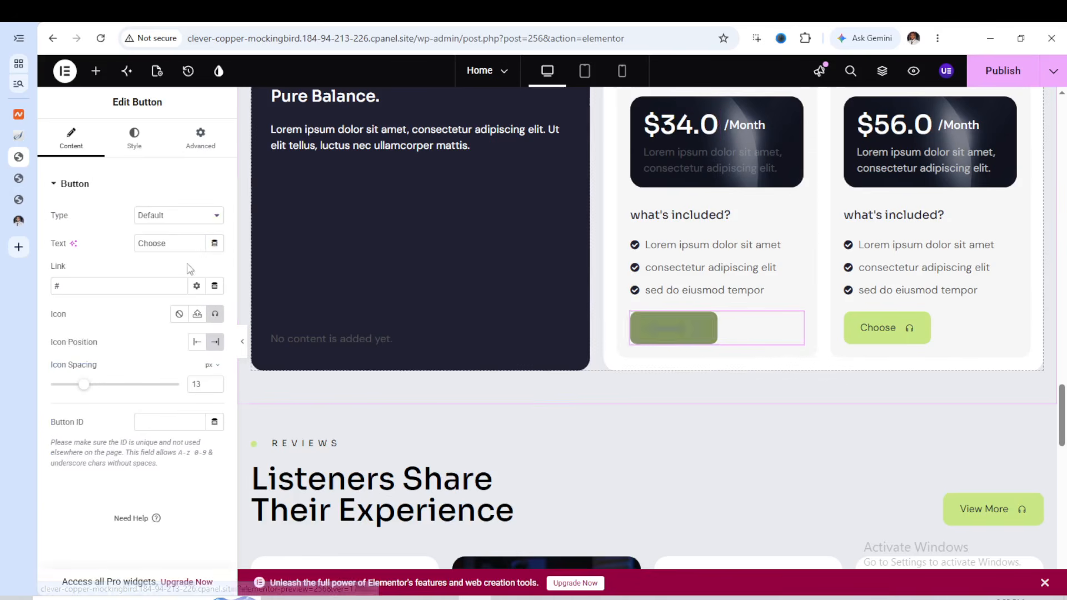
right_click(59, 283)
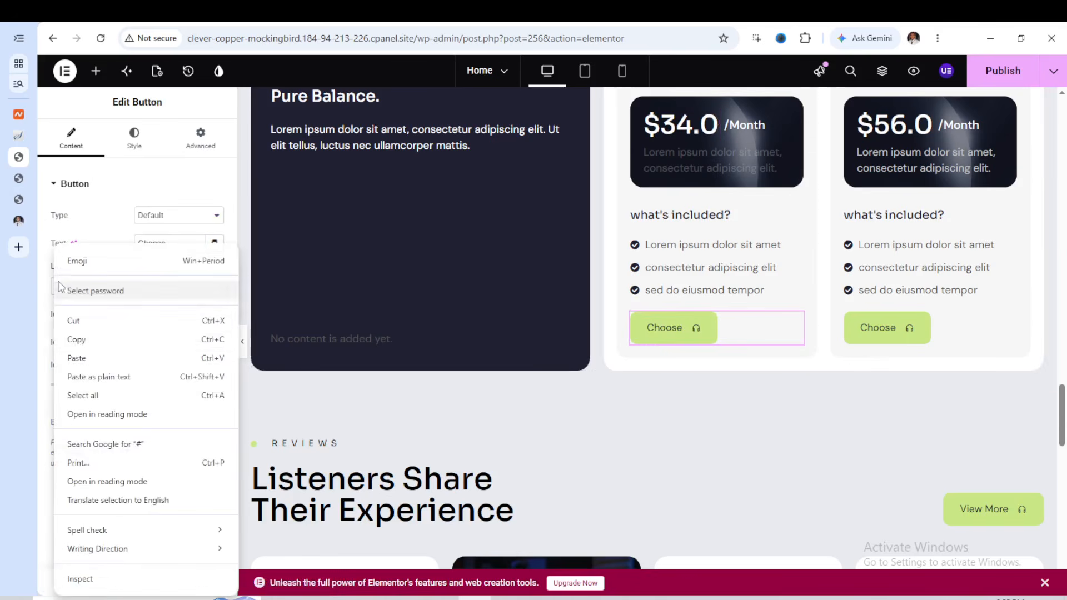
click(81, 358)
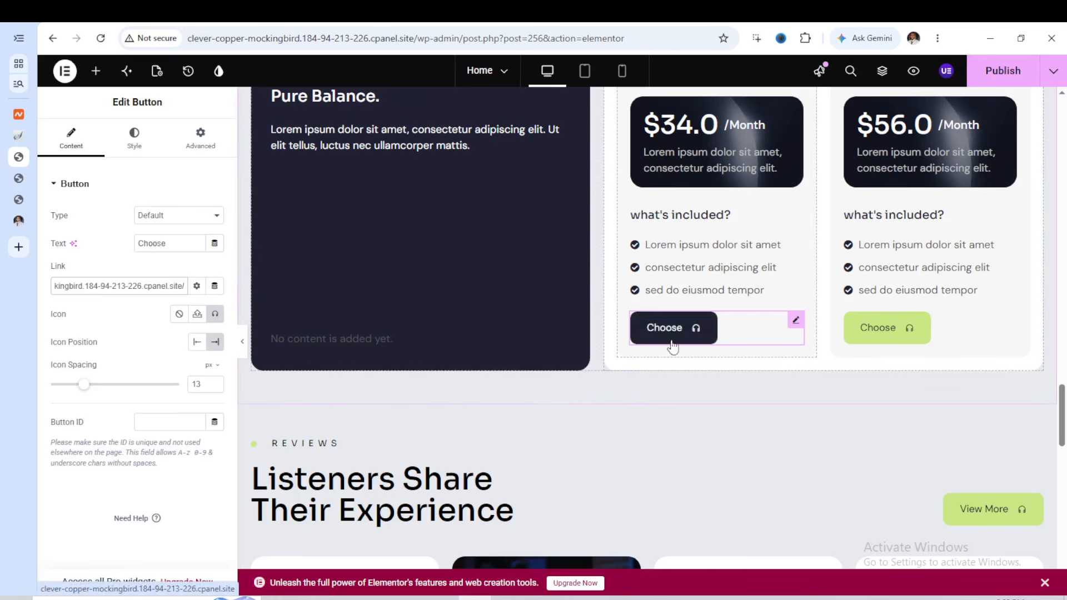
Review the first item of the Basic Package's "what's included?" list, and look over the listener reviews and FAQ sections
scroll(778, 223, down, 1)
scroll(759, 269, up, 2)
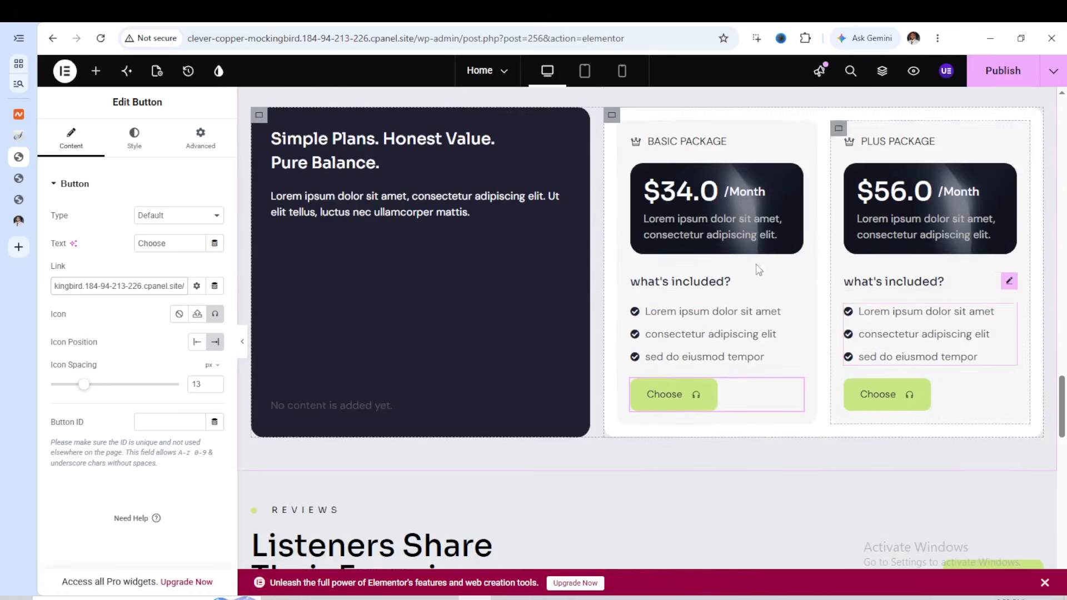
scroll(759, 269, down, 3)
scroll(670, 278, up, 2)
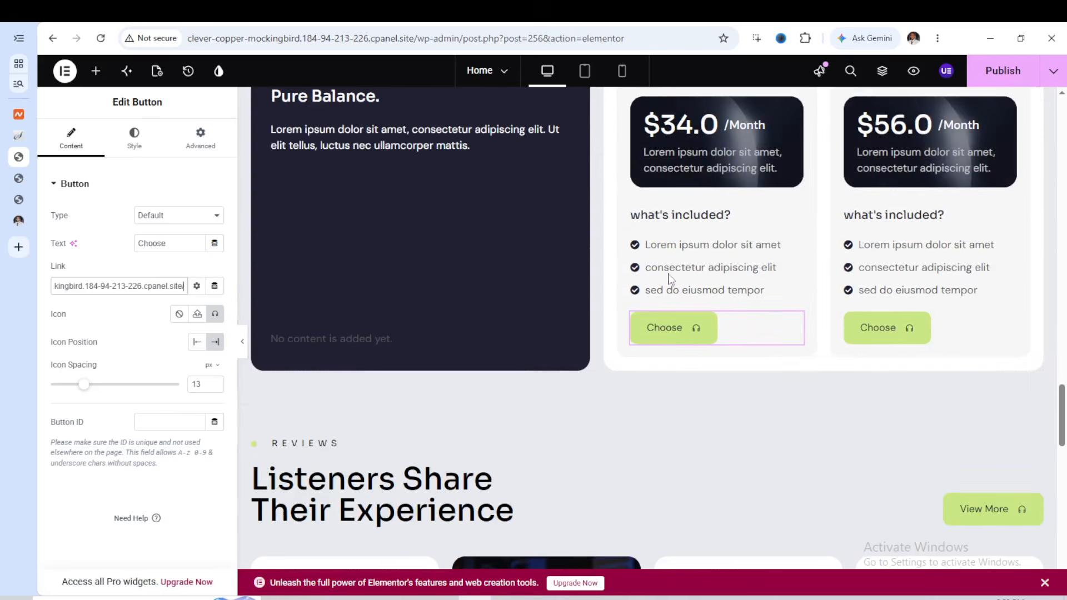
click(681, 273)
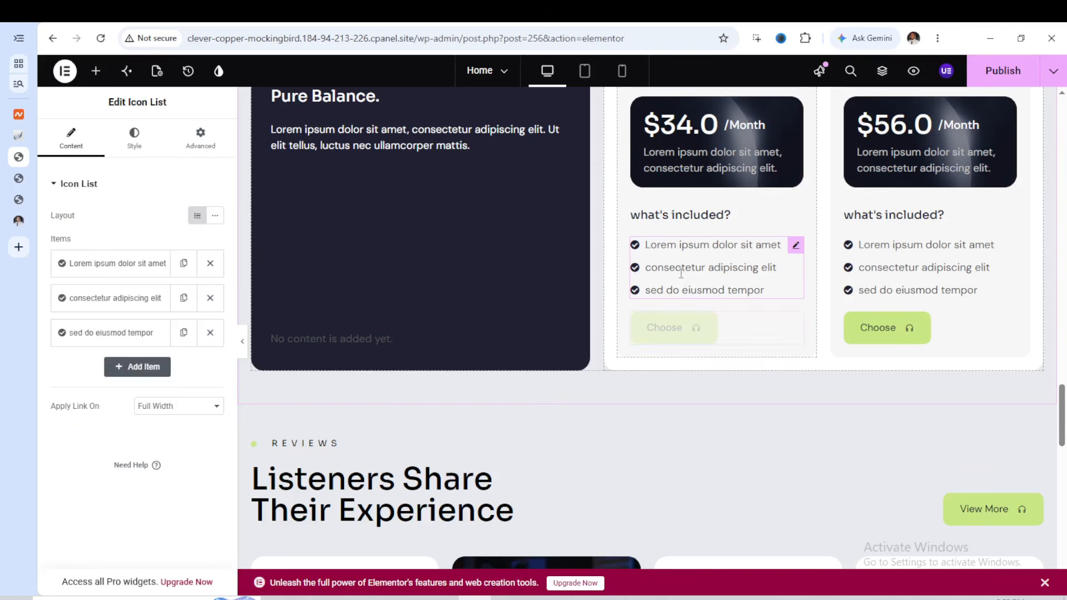
click(82, 263)
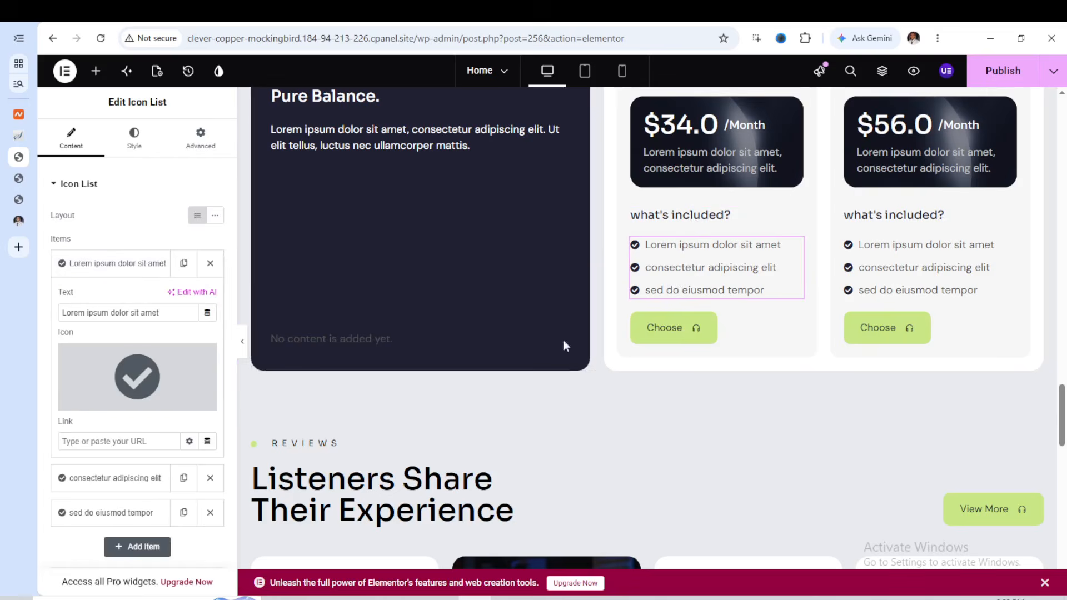
scroll(780, 337, down, 5)
scroll(780, 336, down, 3)
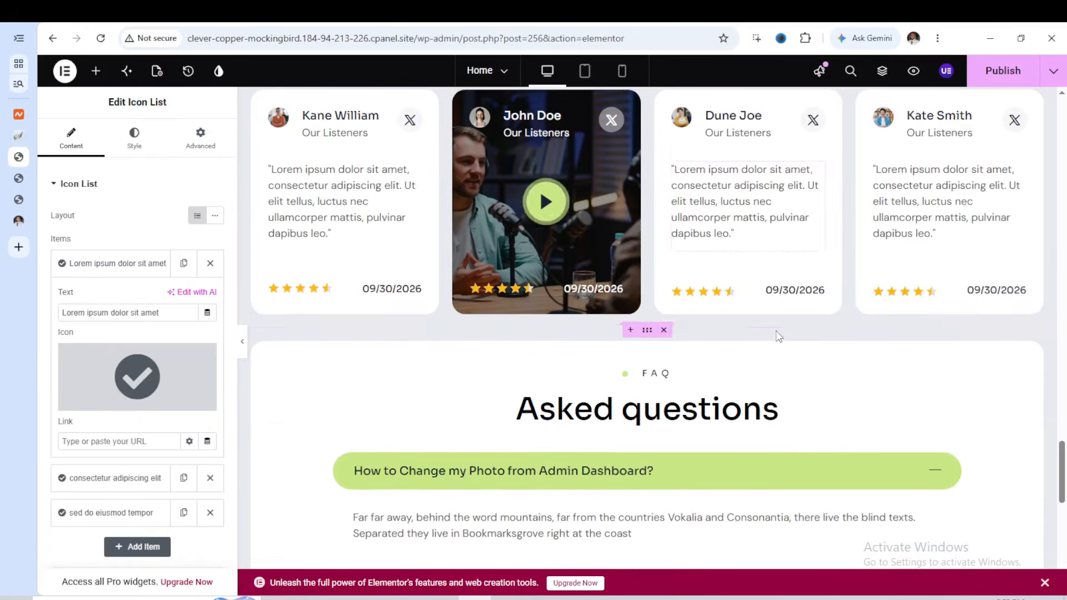
Open the quote text of the first listener review card and look over its text settings
scroll(780, 337, up, 2)
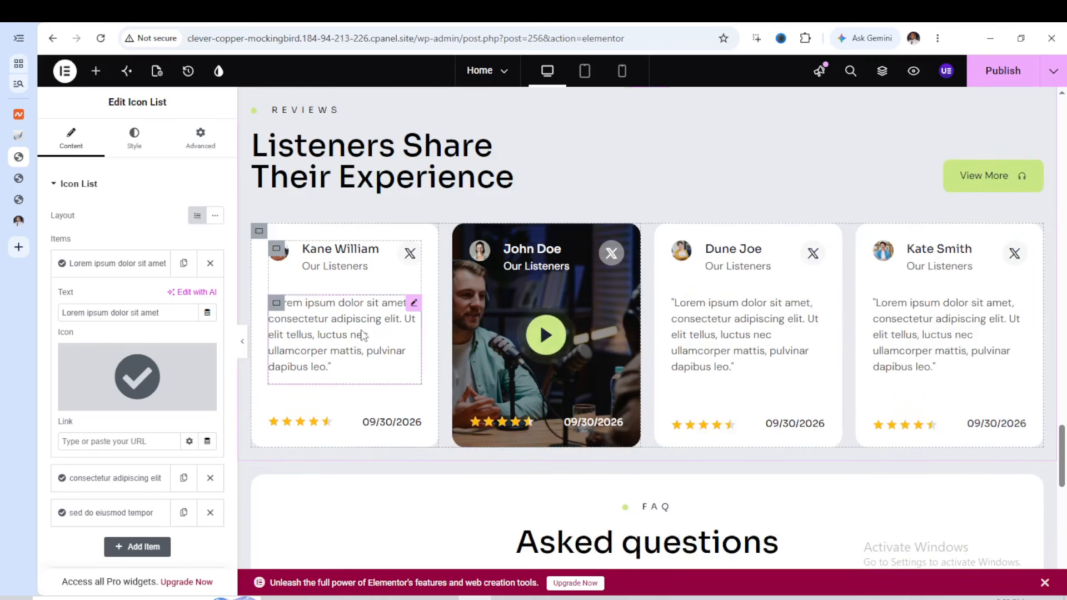
click(333, 333)
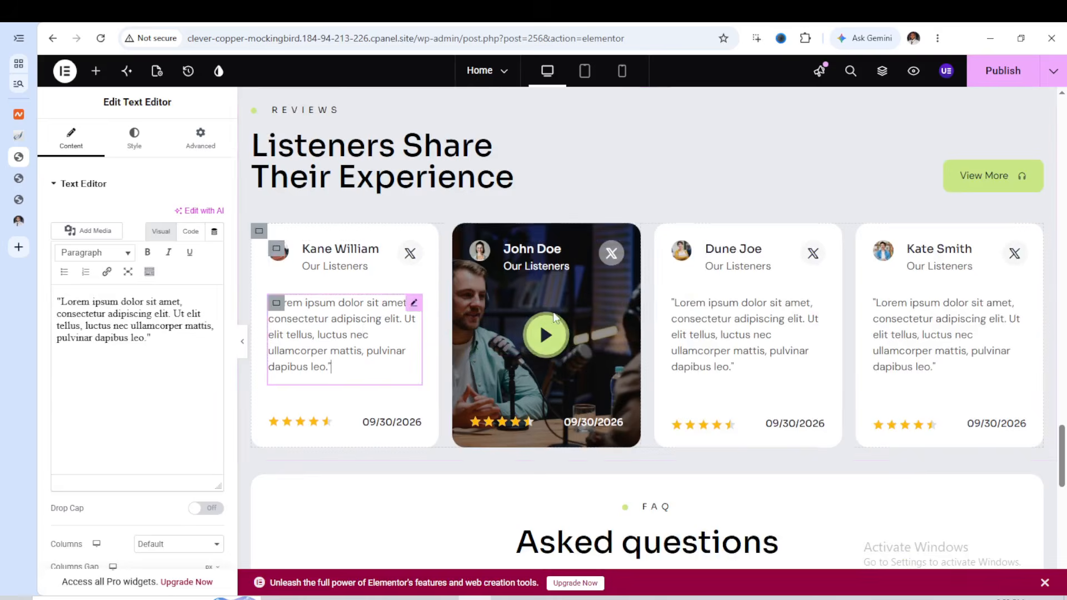
scroll(795, 310, down, 3)
scroll(793, 308, up, 4)
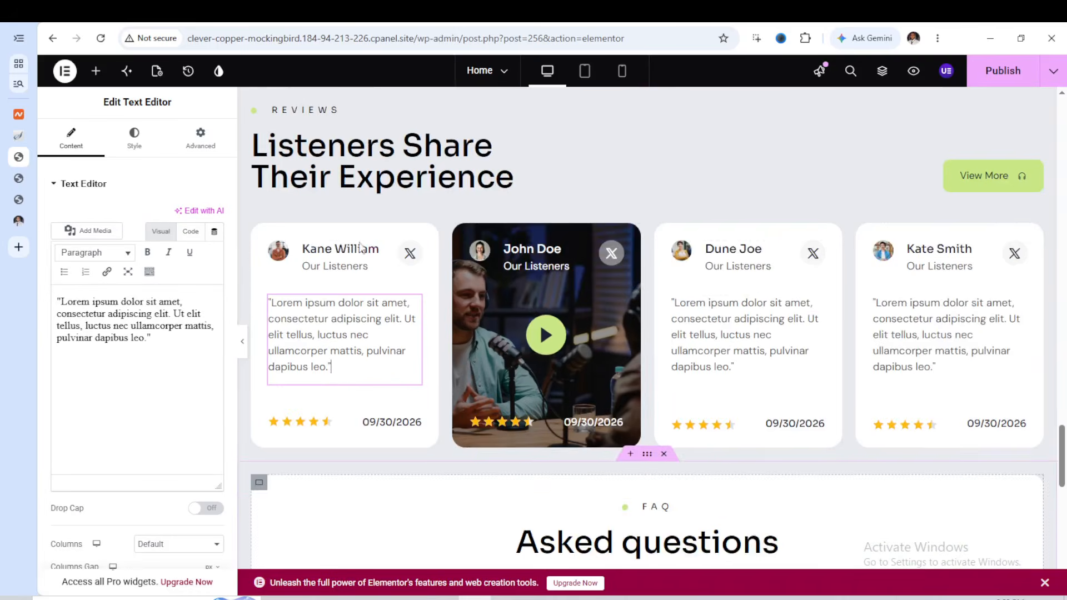
Set the background colour of the first listener review card's container to grey #BDBCBC
click(261, 233)
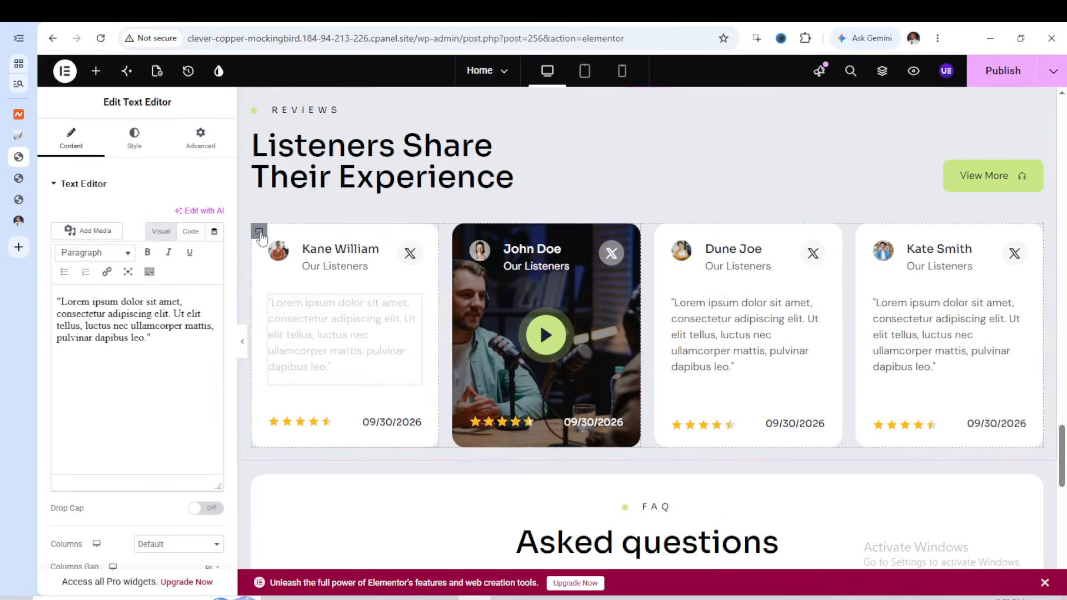
click(135, 151)
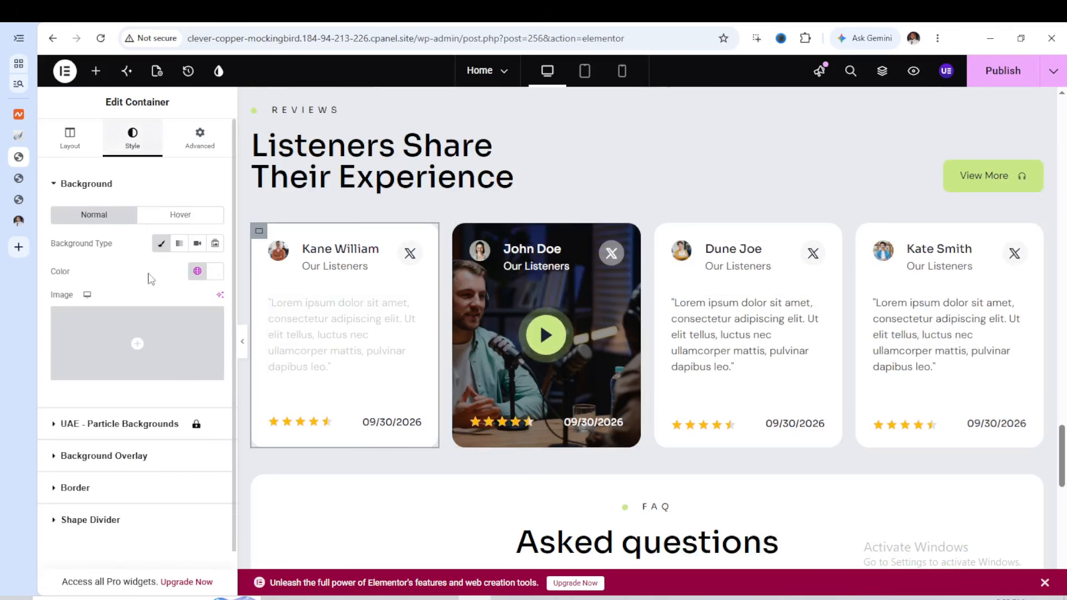
click(215, 271)
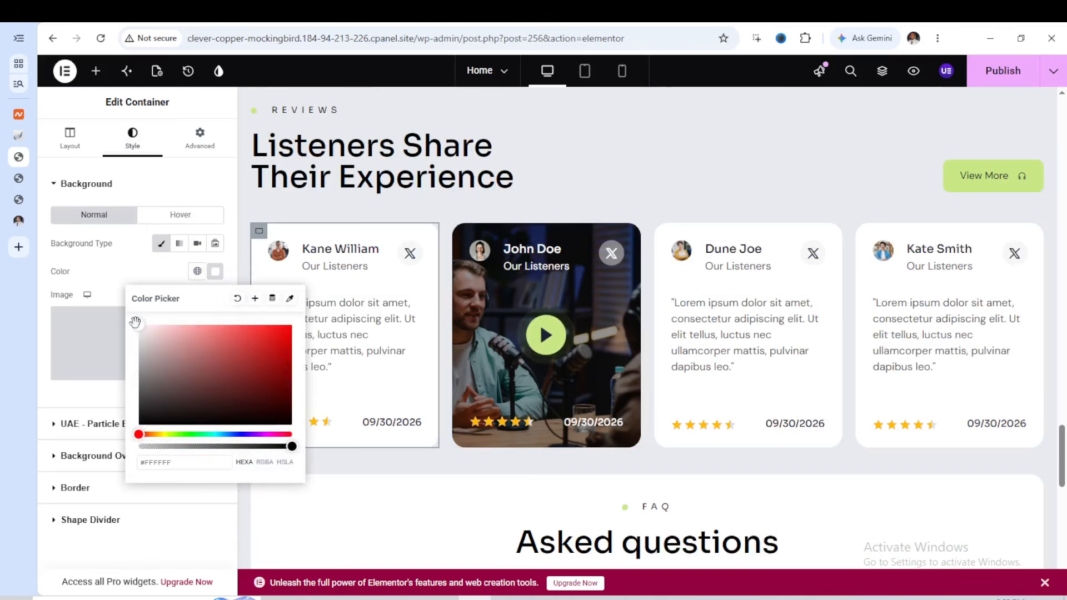
drag(162, 379, 139, 350)
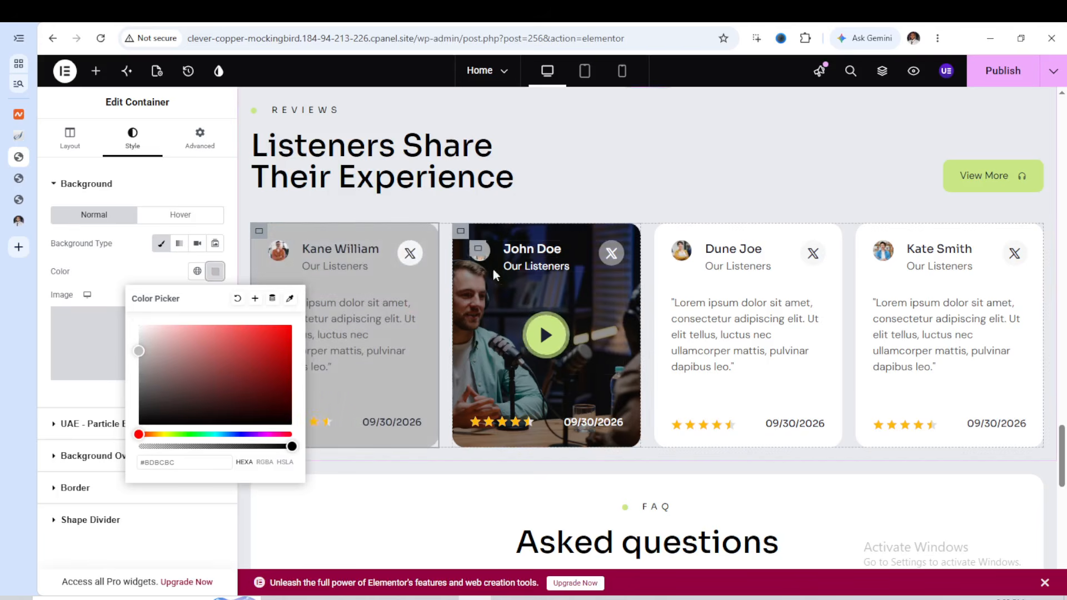
scroll(525, 305, down, 1)
scroll(525, 308, down, 1)
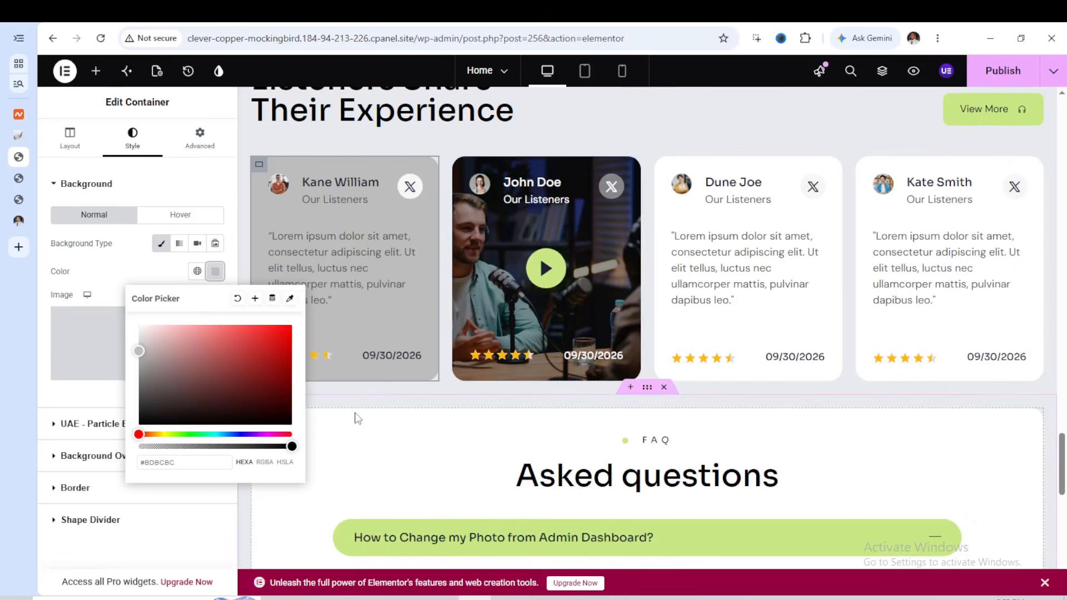
click(328, 347)
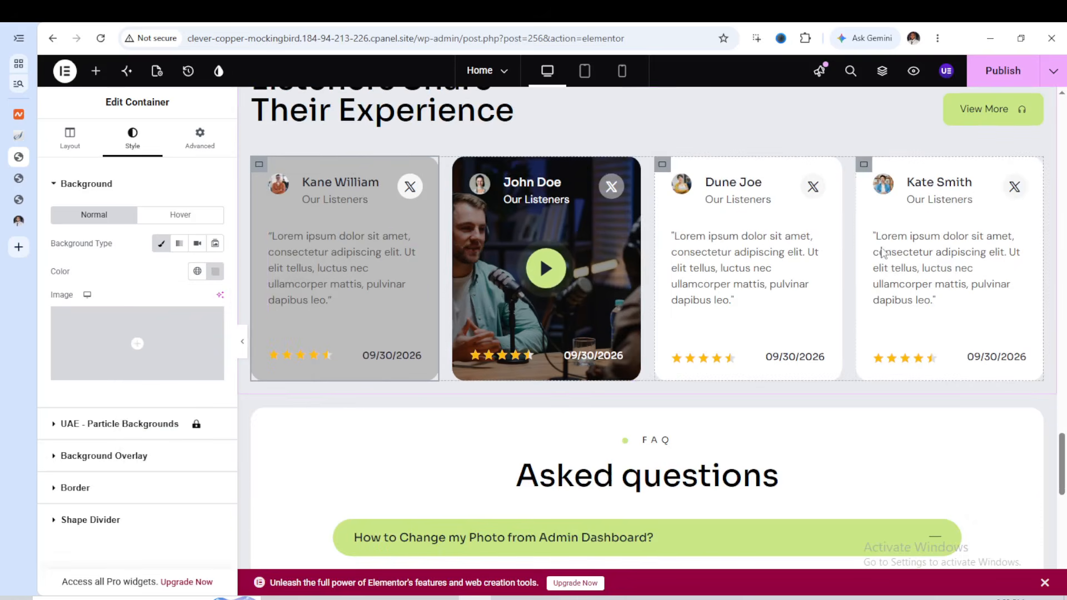
Look over the FAQ and Blog sections and publish the Home page's changes
scroll(832, 293, down, 2)
scroll(817, 293, down, 2)
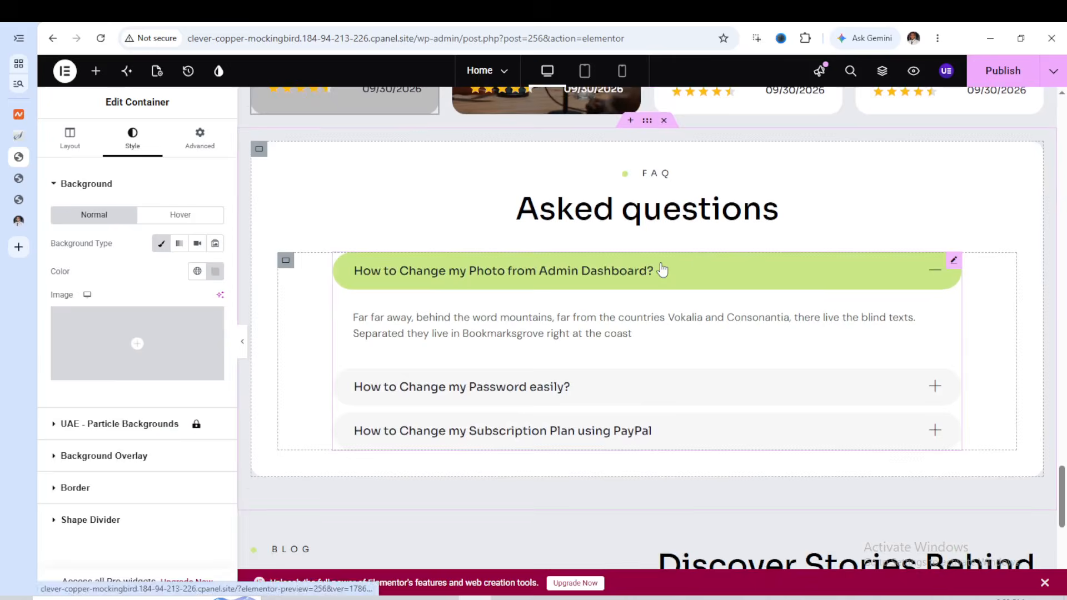
scroll(662, 269, down, 2)
scroll(662, 266, down, 4)
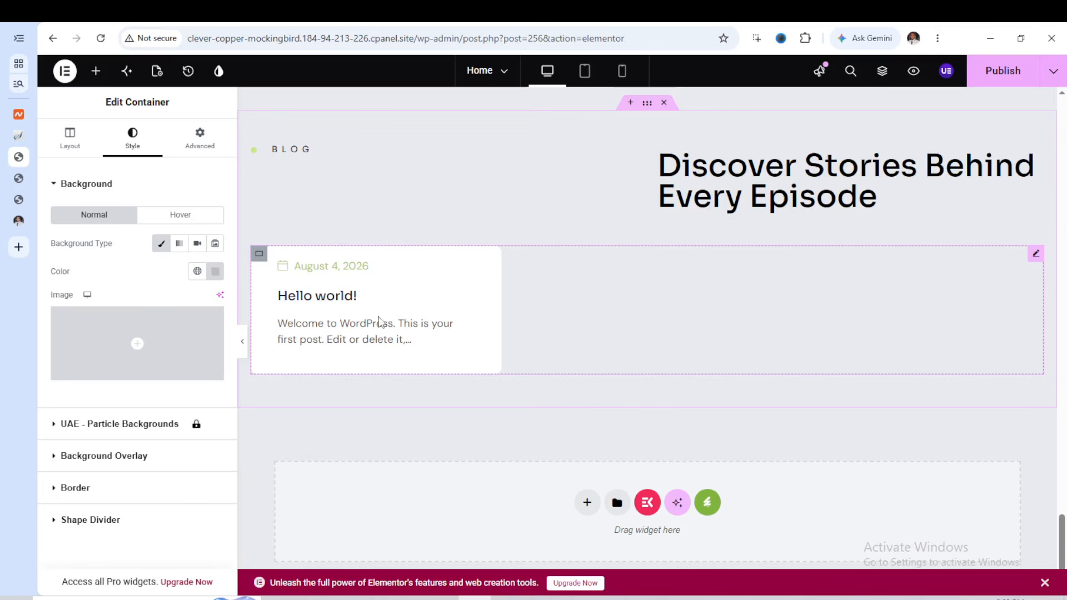
scroll(732, 302, down, 1)
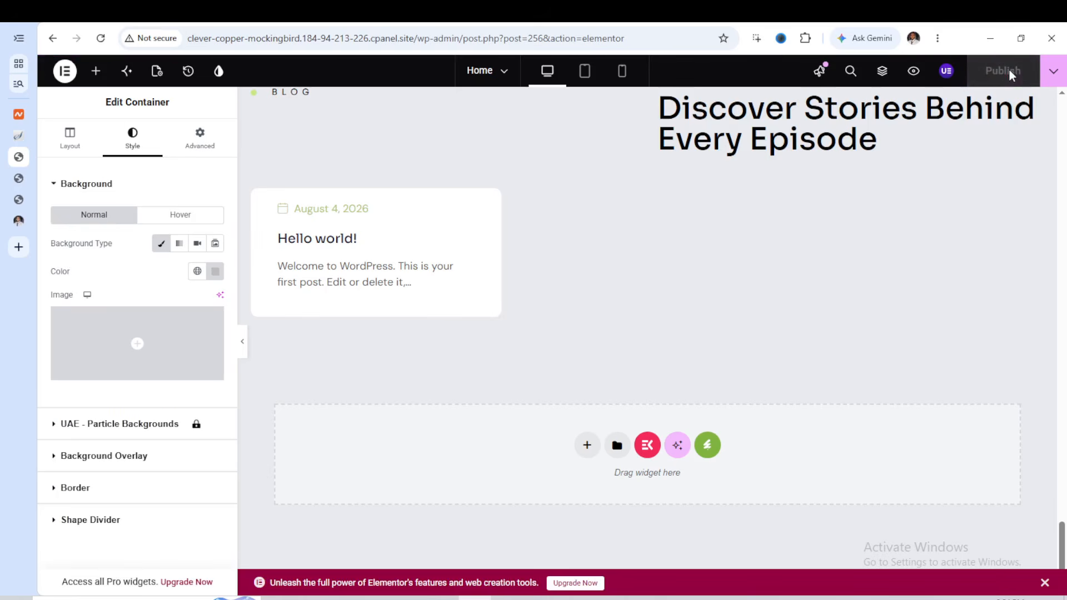
scroll(774, 169, up, 10)
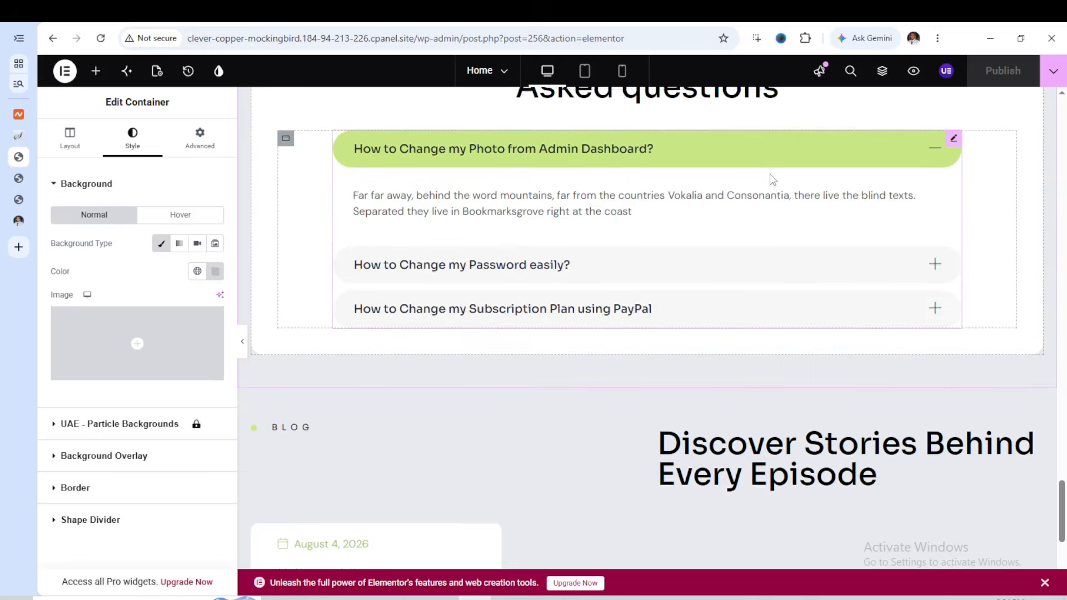
scroll(771, 179, down, 5)
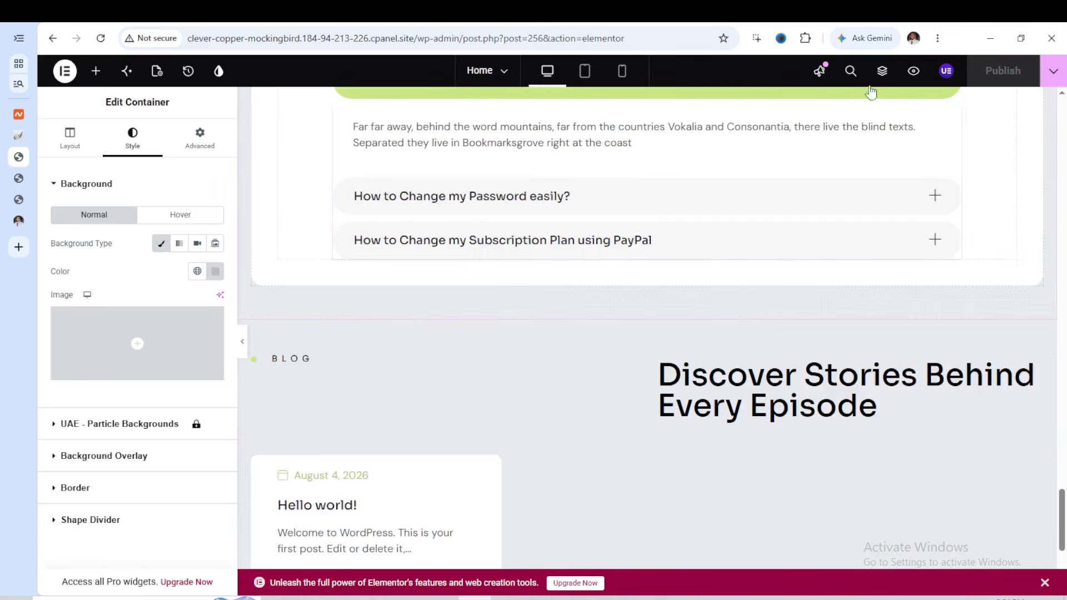
Switch to the live site and examine the published Home page from the hero section down to the episodes and pricing sections
click(22, 178)
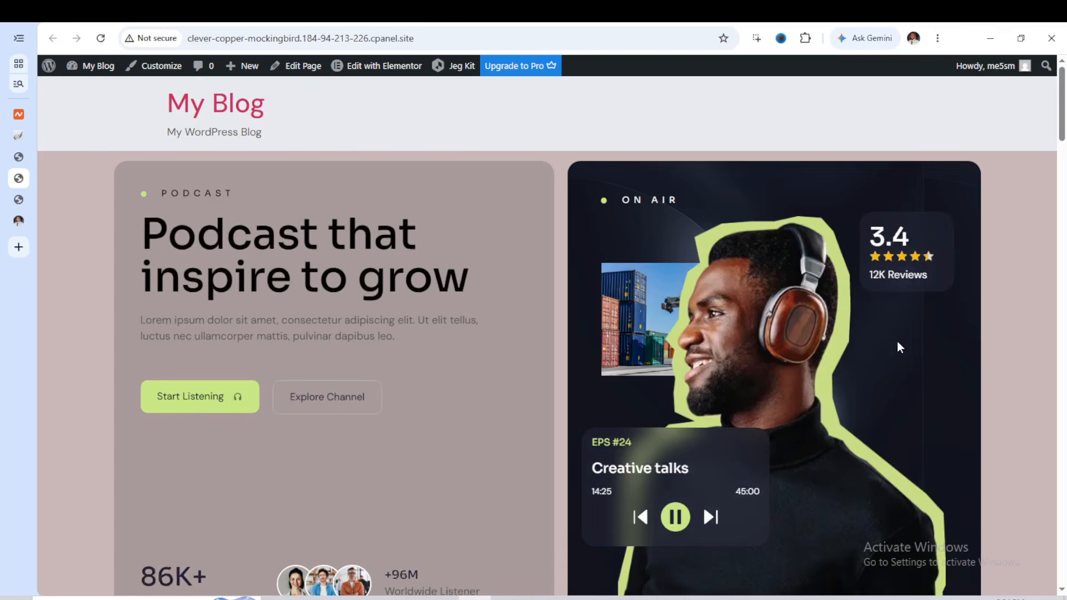
scroll(706, 311, down, 2)
scroll(705, 312, up, 3)
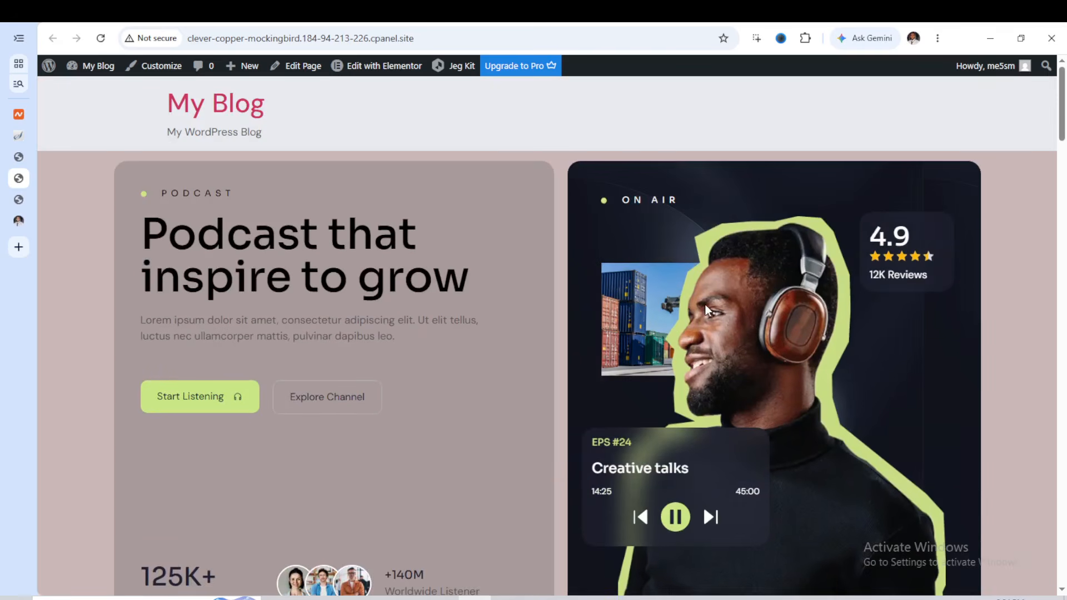
scroll(648, 275, down, 7)
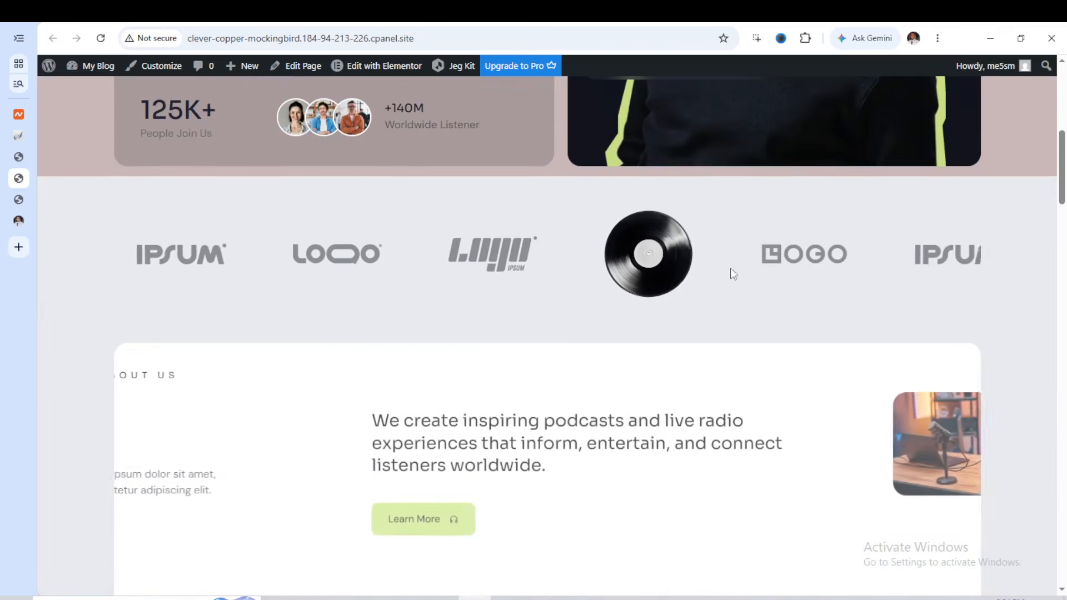
scroll(629, 263, down, 6)
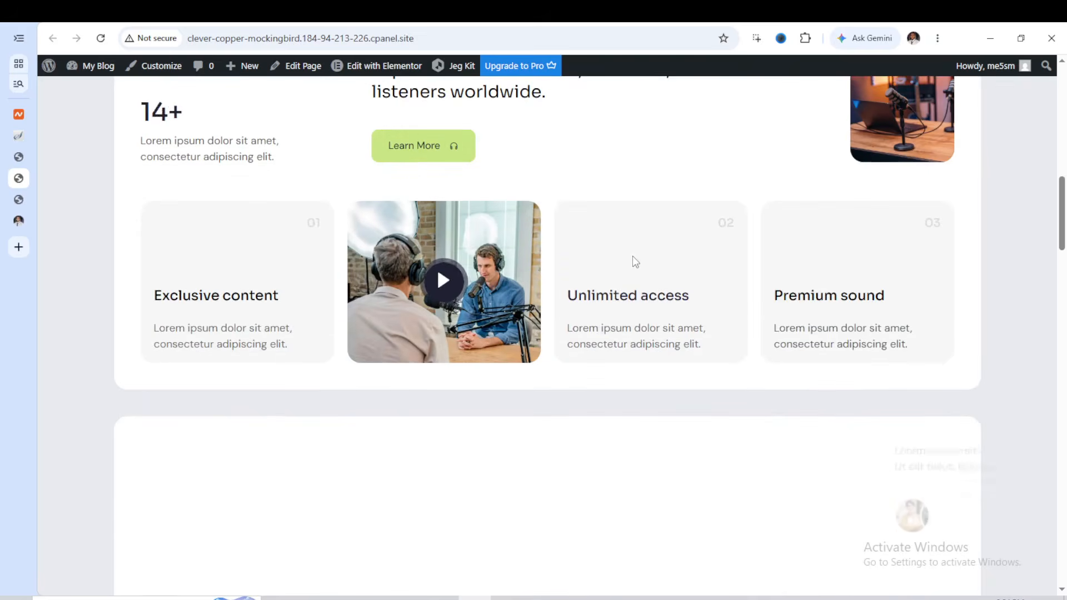
scroll(634, 261, up, 2)
scroll(635, 261, down, 12)
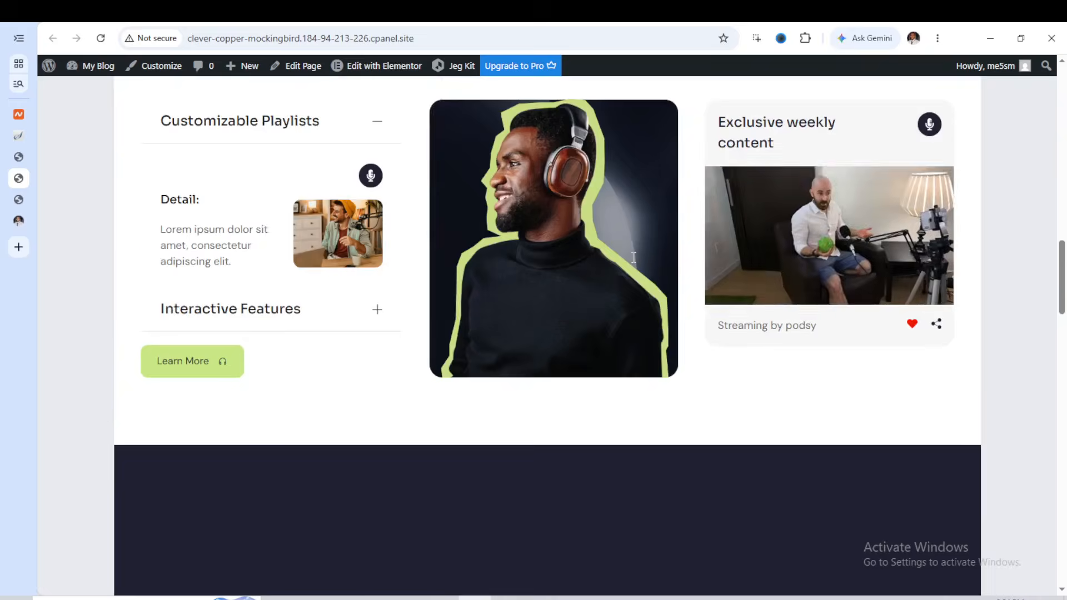
scroll(634, 260, down, 7)
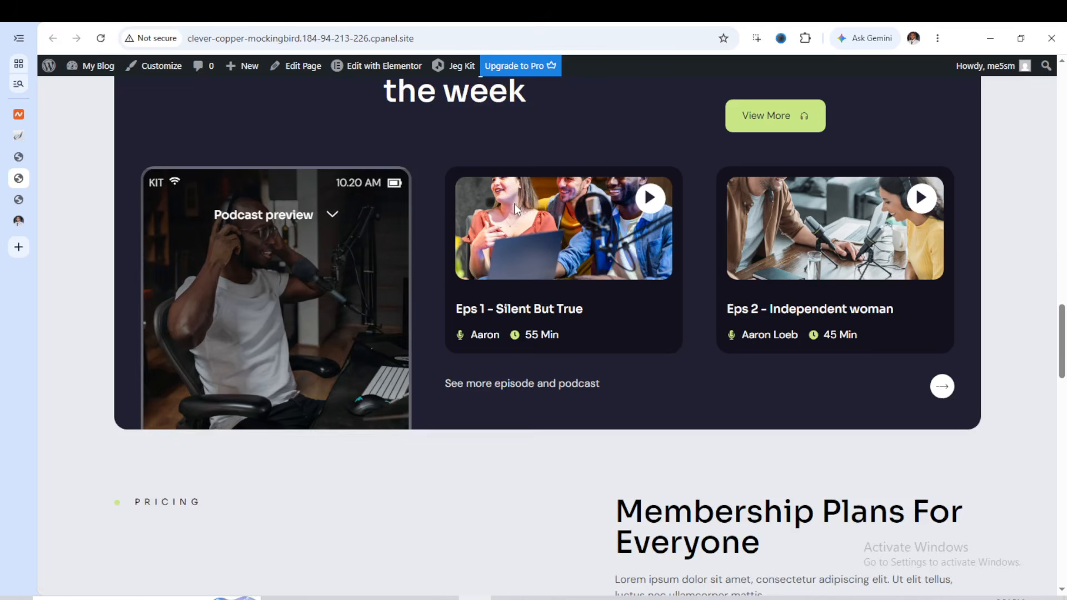
scroll(515, 203, down, 1)
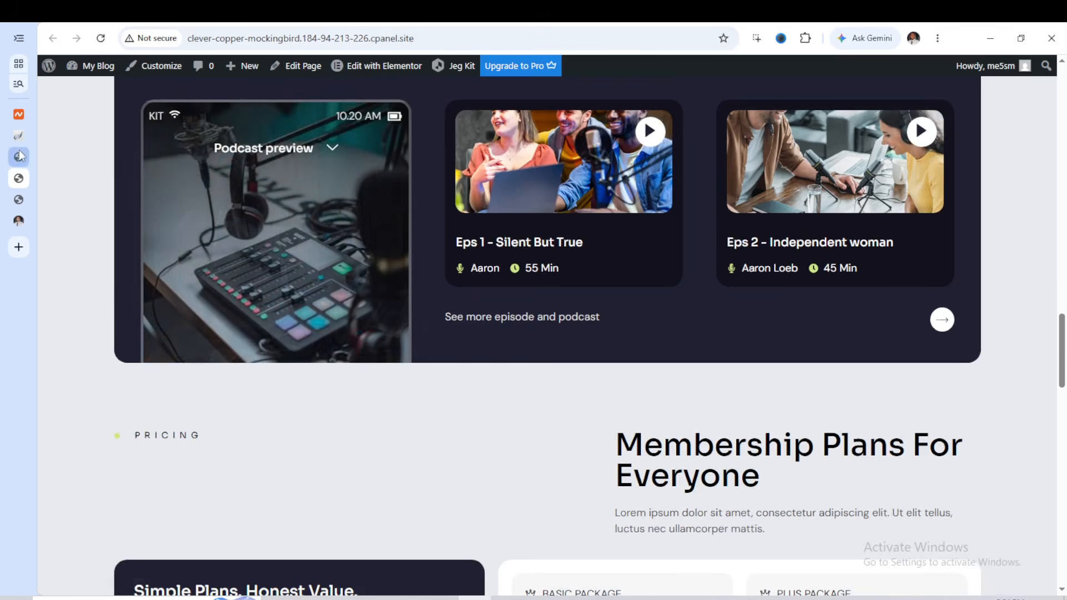
Return to the Elementor editor, exit it, and go back to the WordPress dashboard's list of pages
click(19, 156)
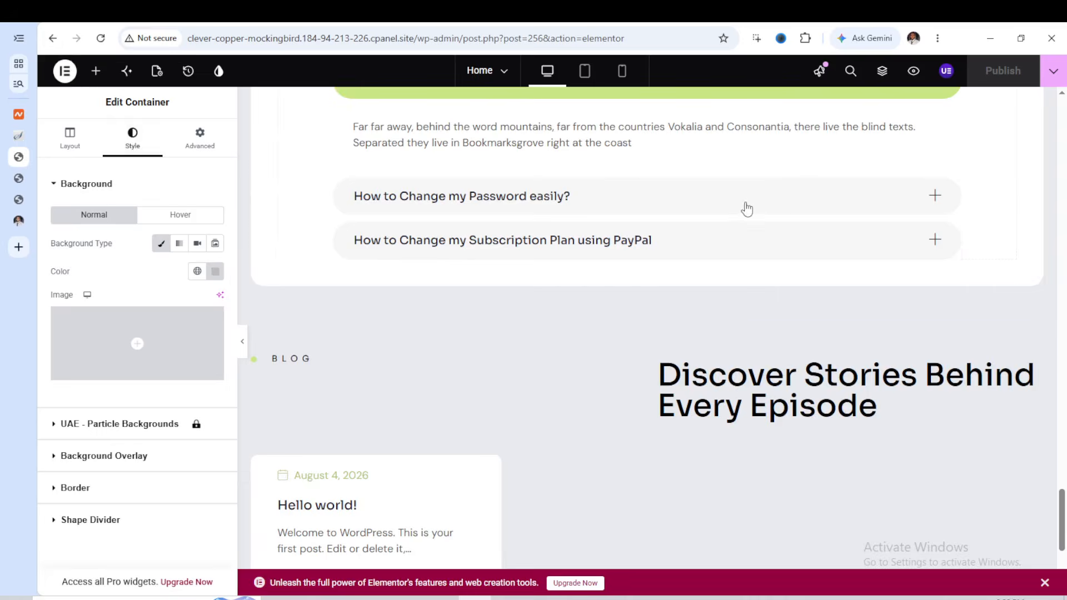
scroll(728, 202, up, 2)
scroll(729, 202, up, 10)
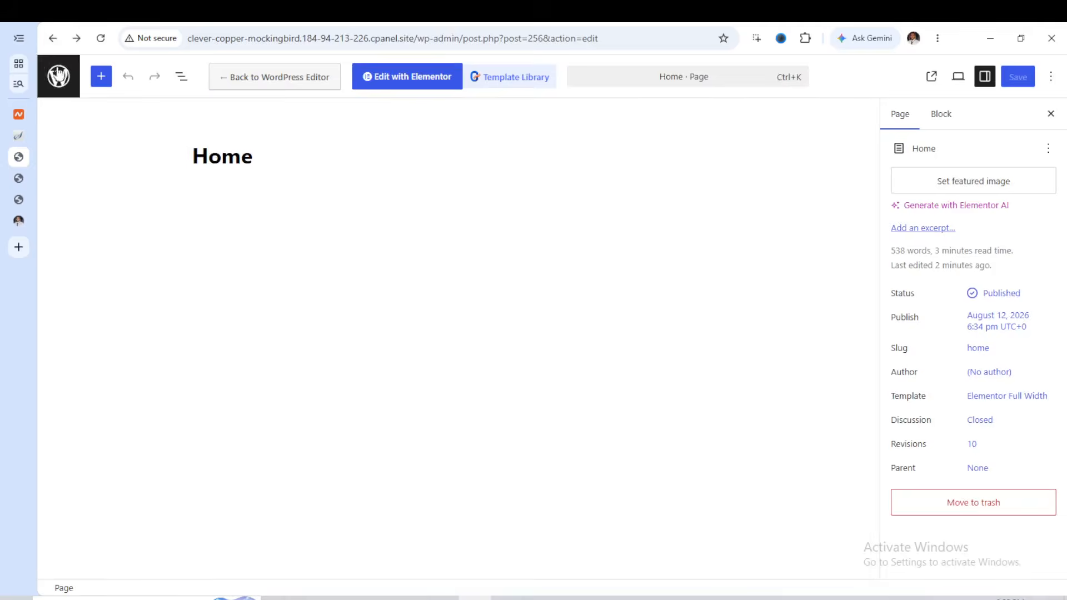
click(52, 39)
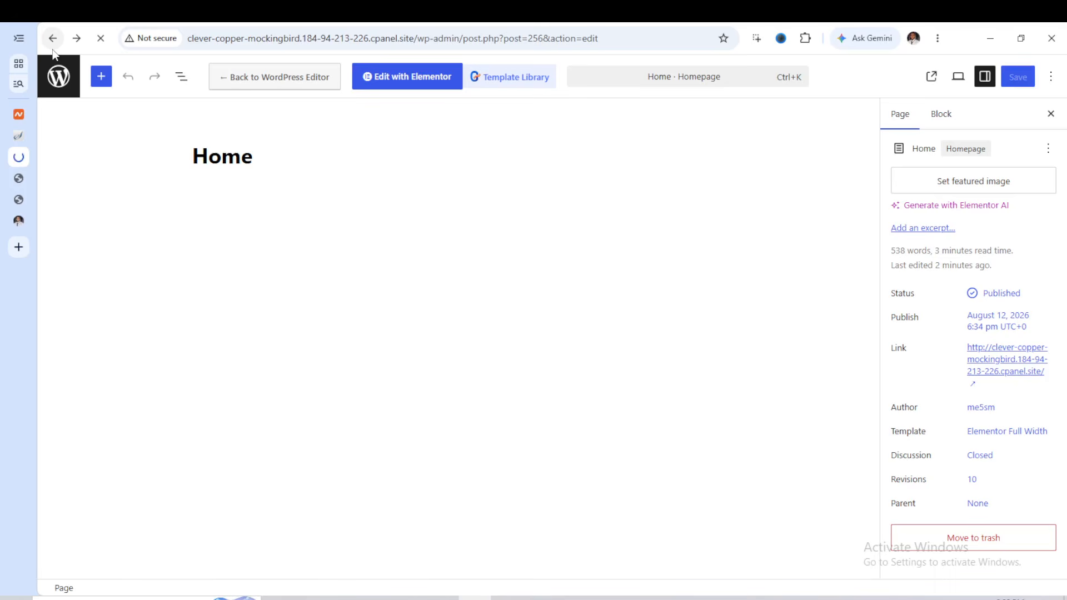
click(53, 51)
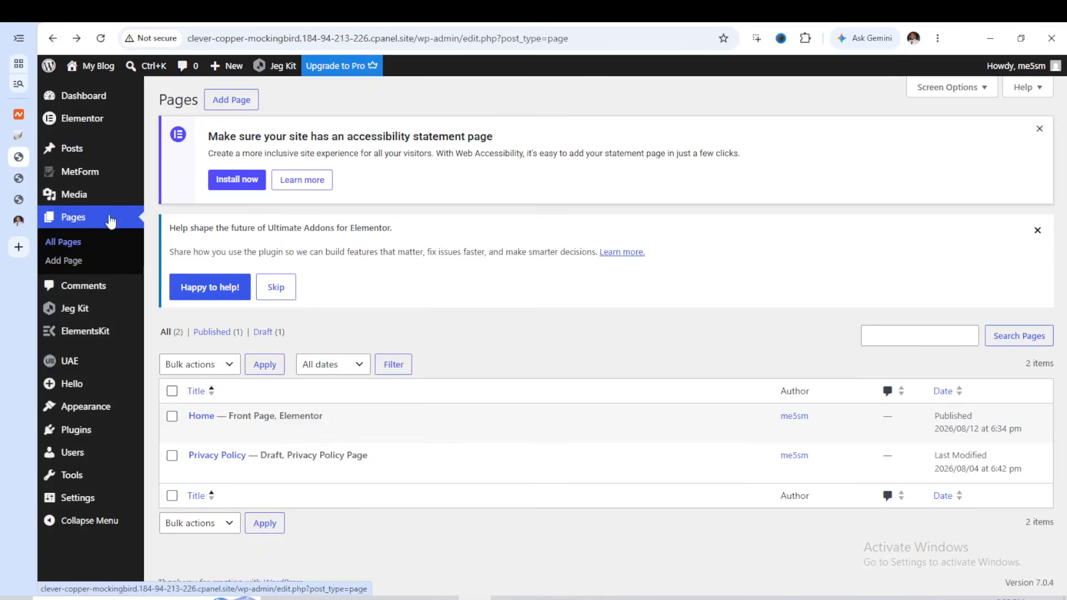
Create an ElementsKit template titled Header, of type Header for the entire site, activate it, and open its content for editing
mouse_move(87, 338)
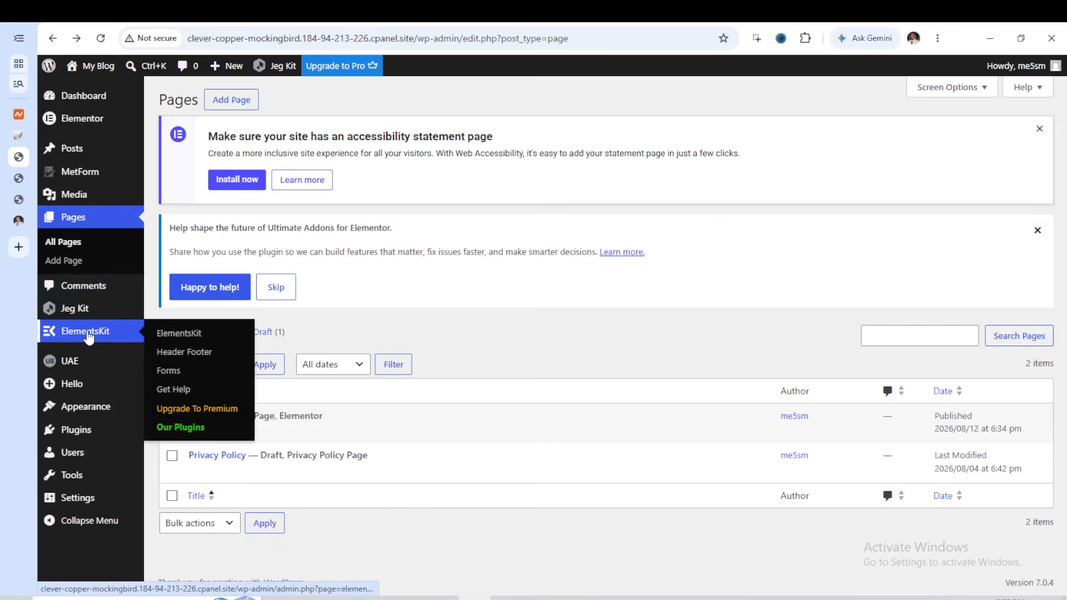
click(177, 356)
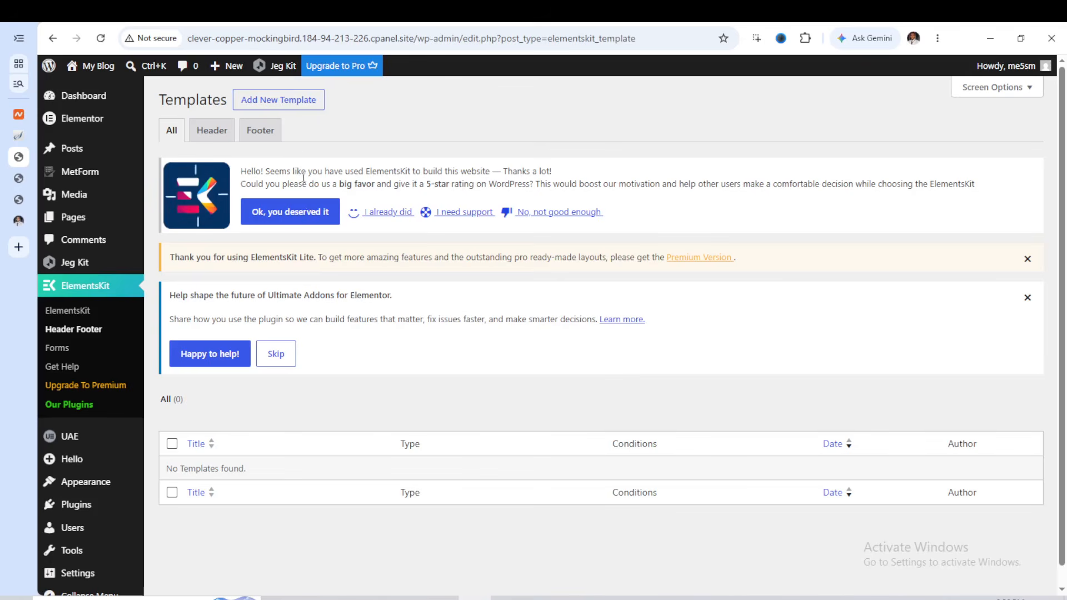
click(290, 105)
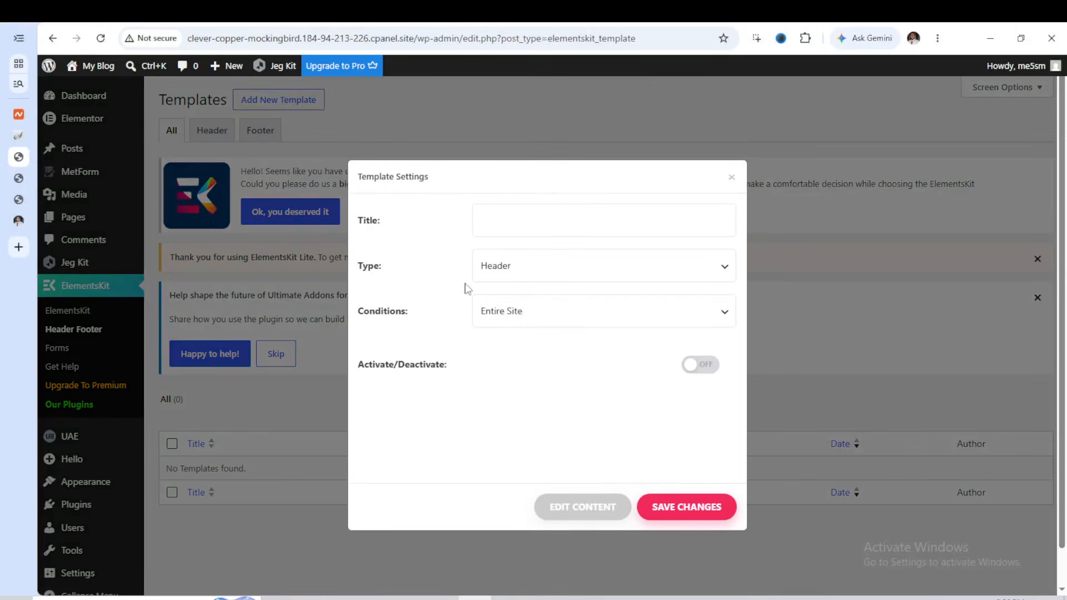
click(517, 225)
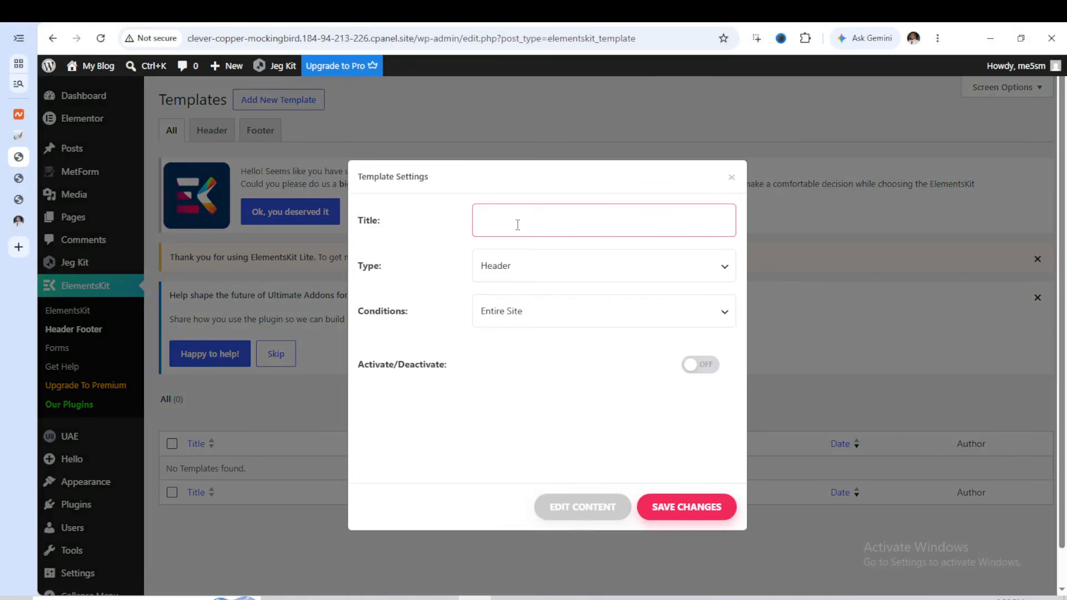
text(Header)
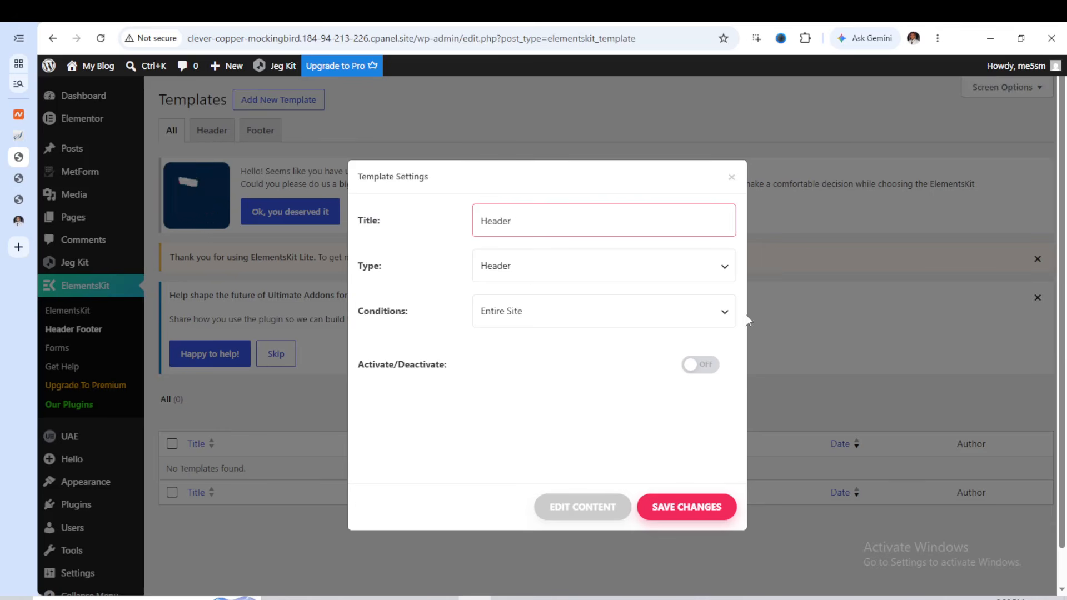
click(706, 365)
click(593, 507)
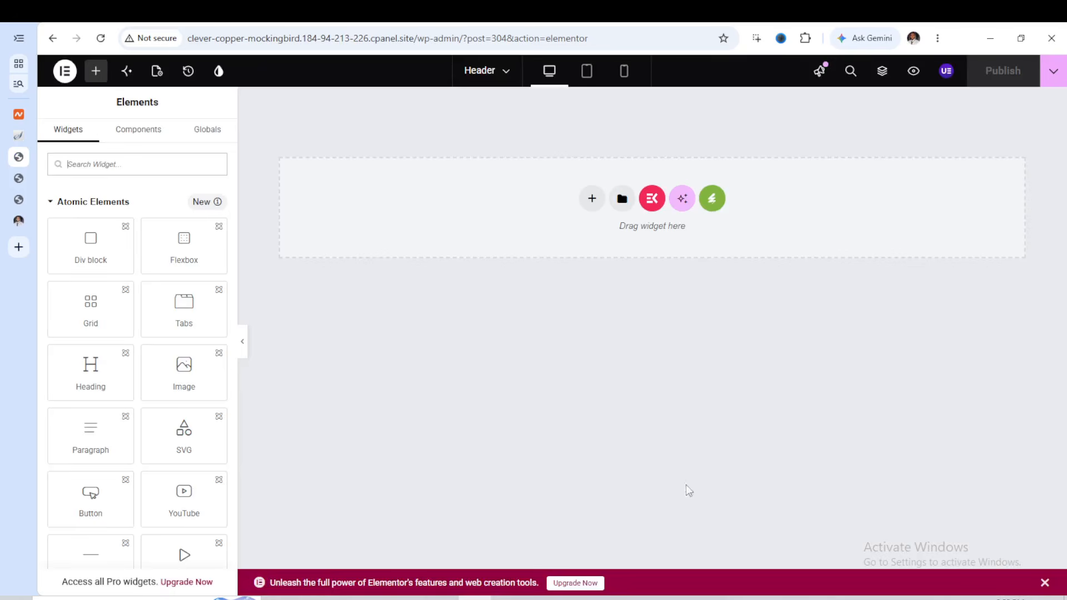
Insert the Header template from the installed Podsy template kit into the empty header canvas
click(712, 200)
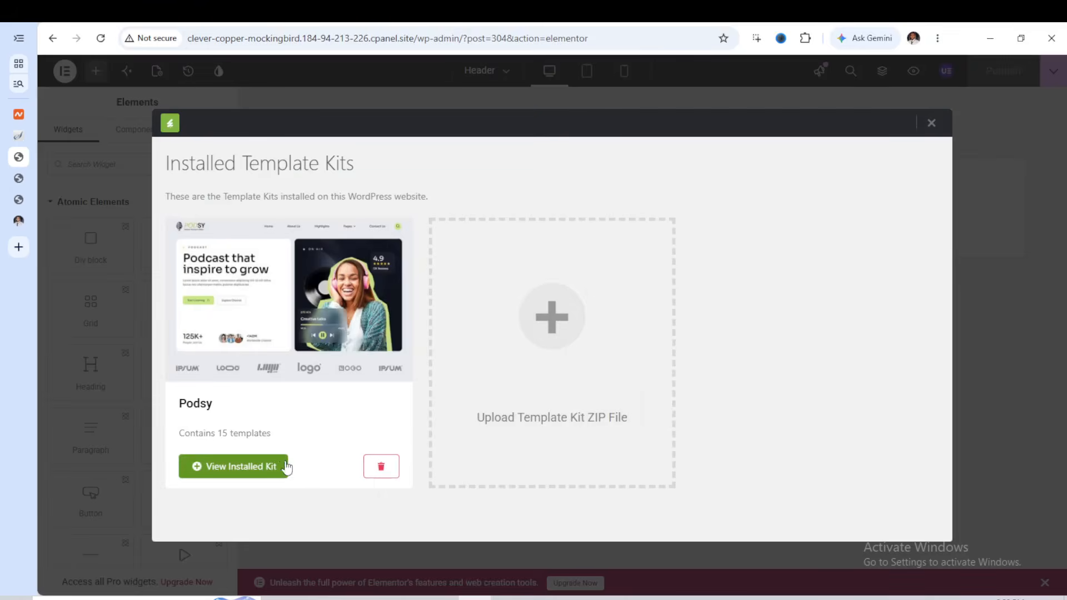
click(269, 465)
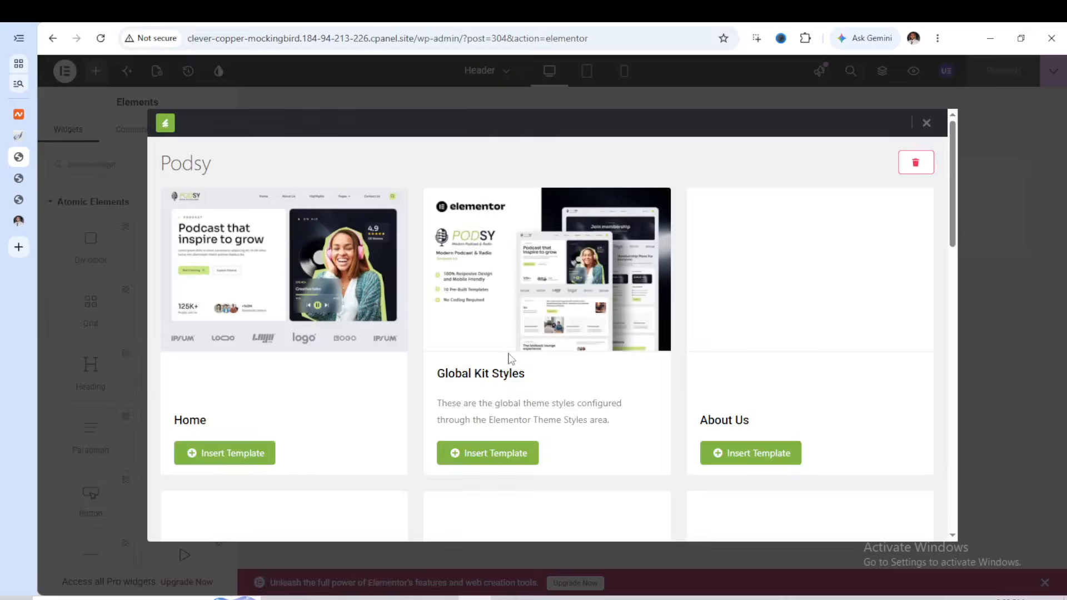
scroll(607, 380, down, 2)
scroll(607, 381, down, 8)
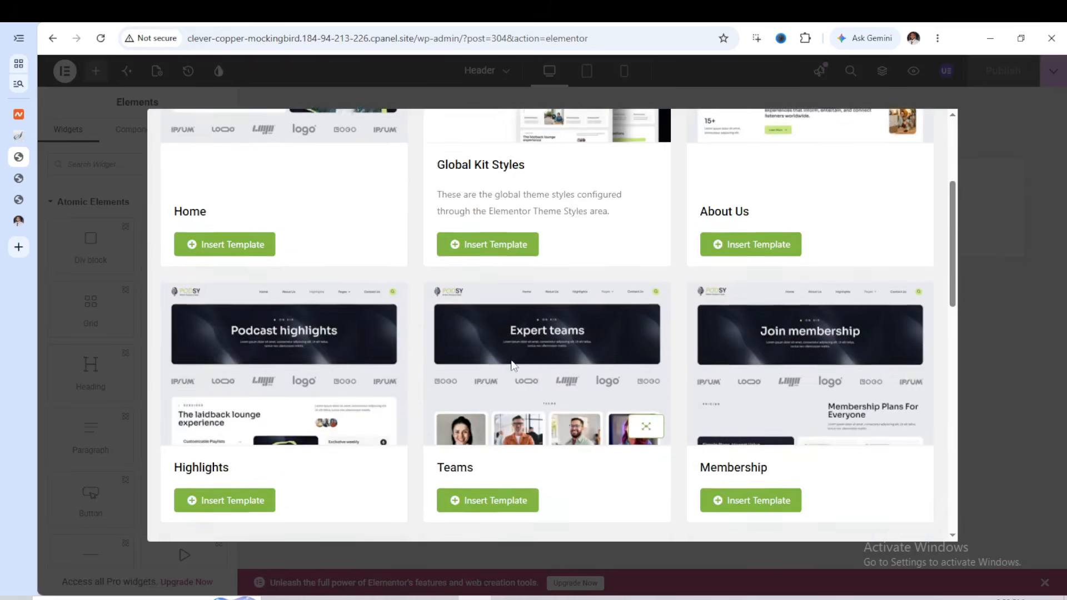
scroll(661, 342, down, 8)
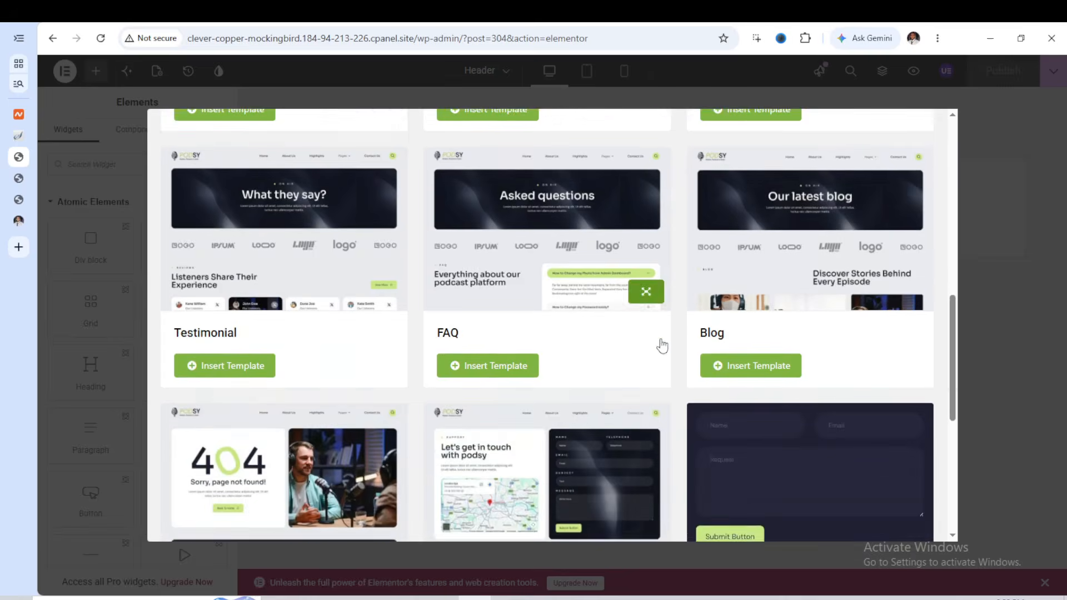
scroll(656, 346, down, 1)
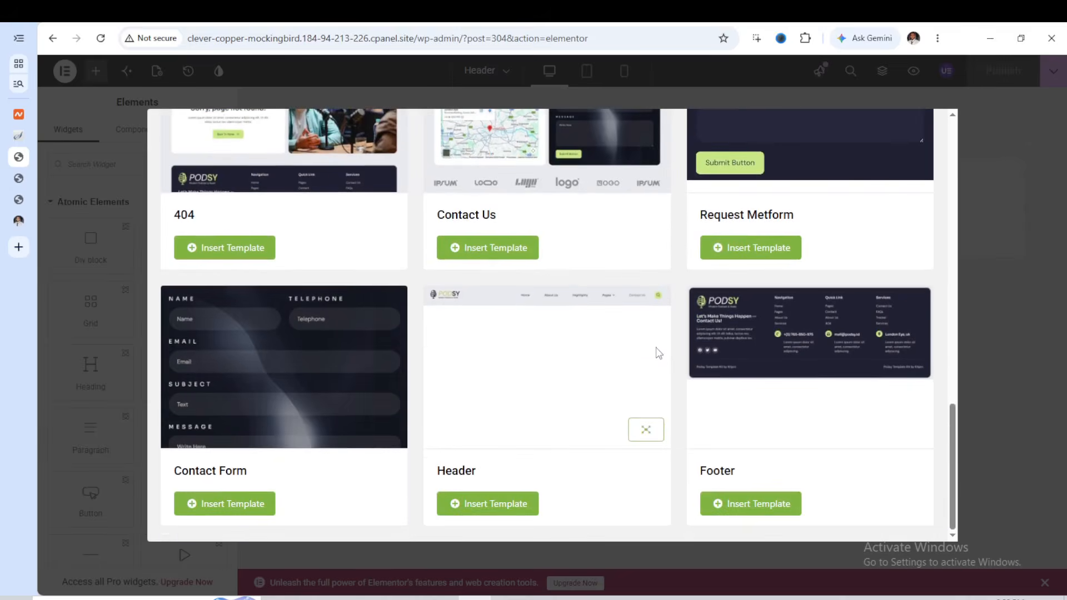
click(516, 504)
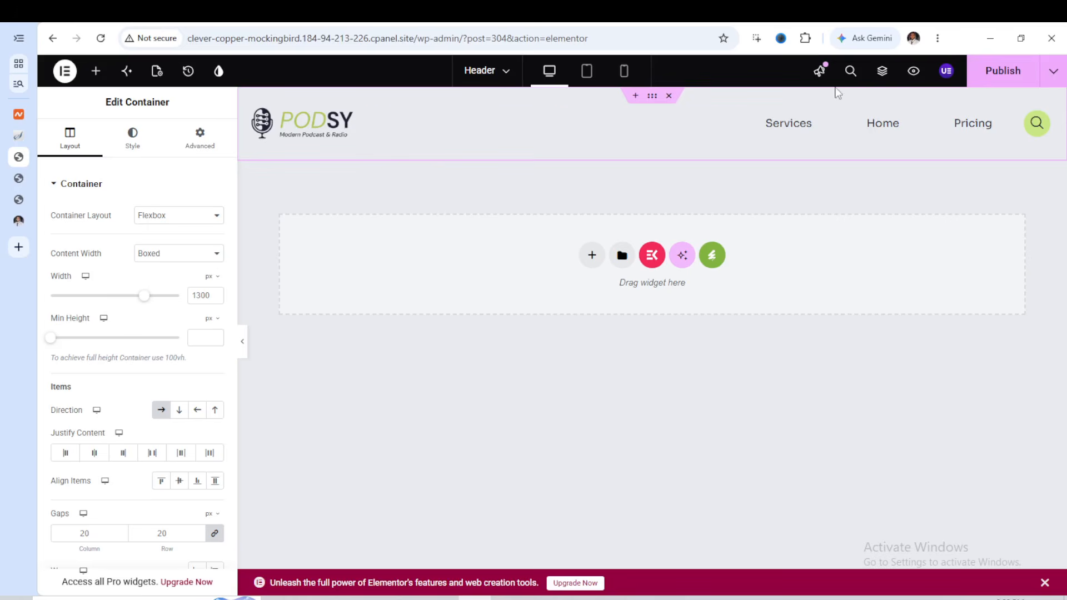
Assign the Podcast menu to the header's Navigation Menu widget
click(872, 135)
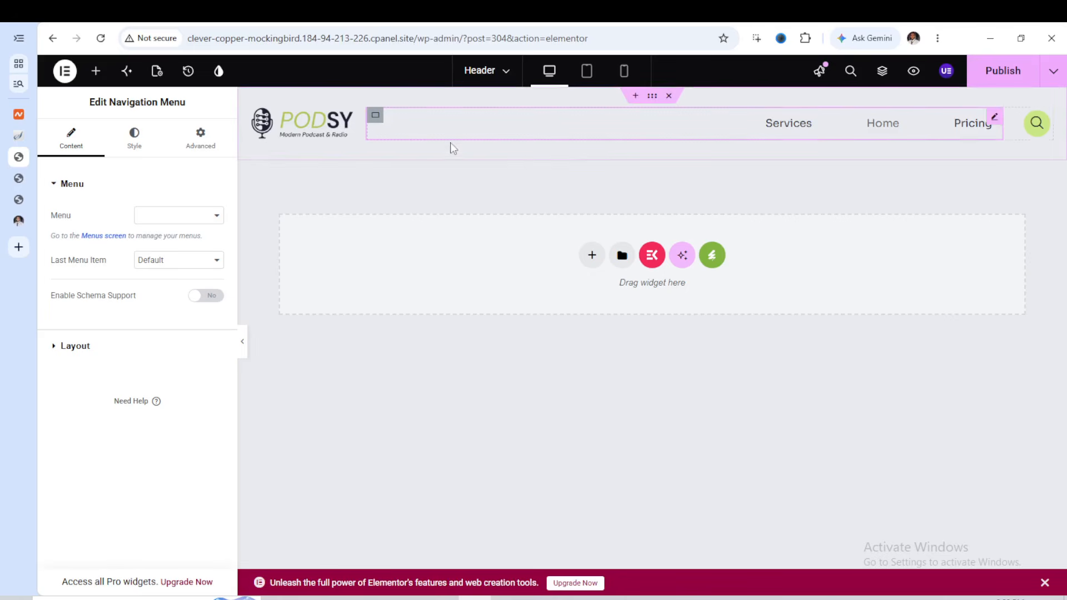
click(213, 220)
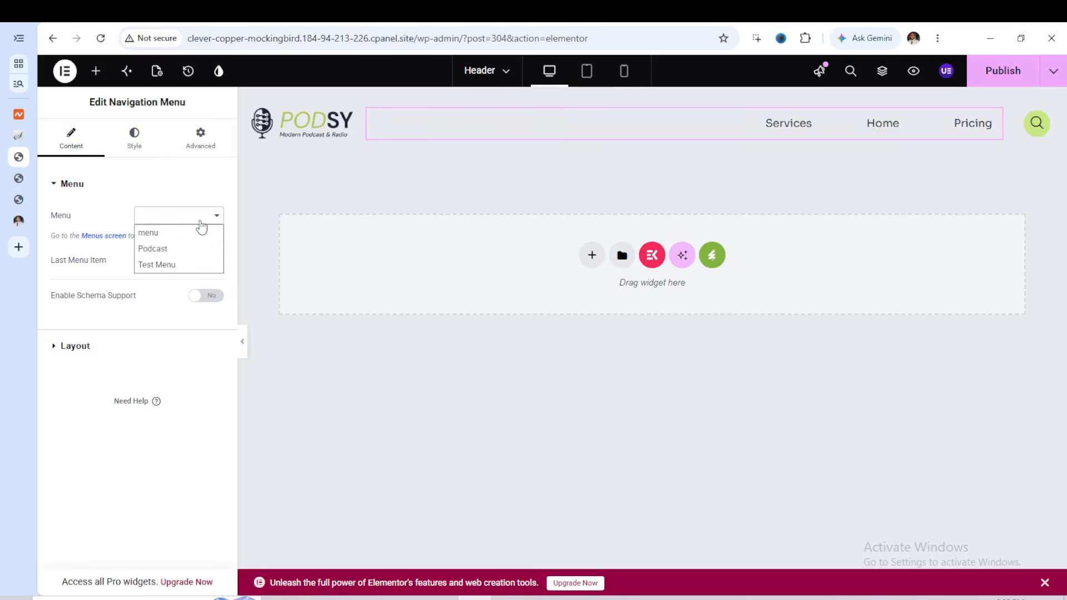
click(169, 248)
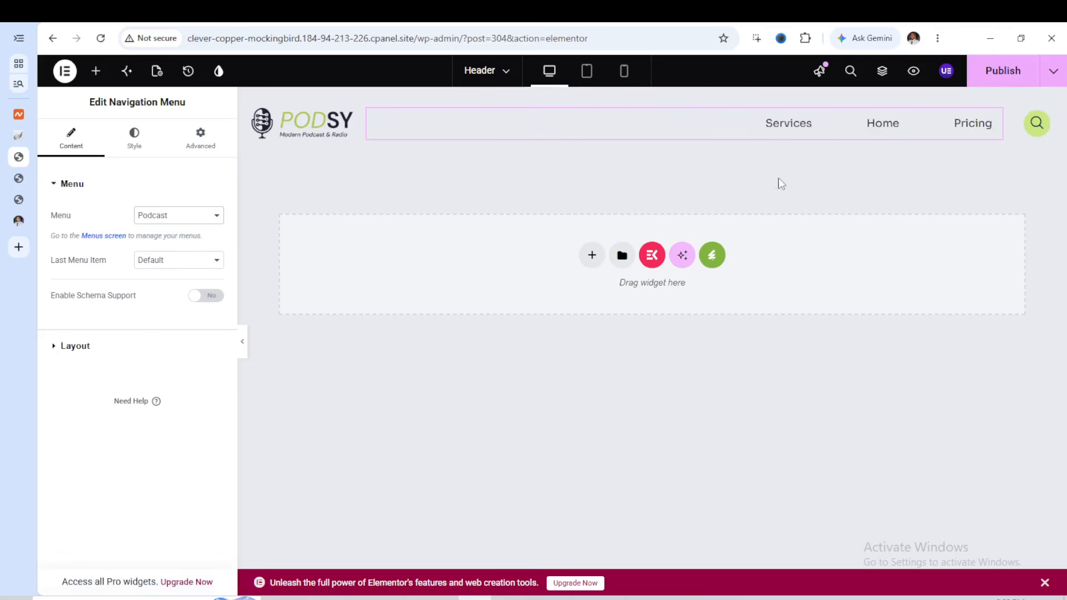
Try the Test Menu and menu options in the header's navigation widget and return it to Podcast
click(198, 223)
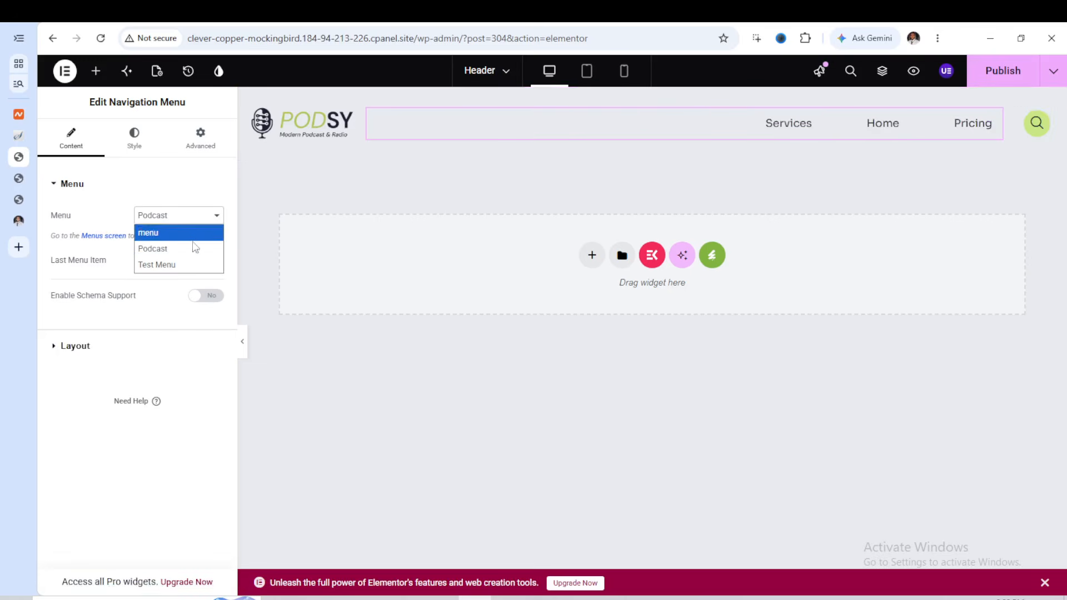
click(187, 260)
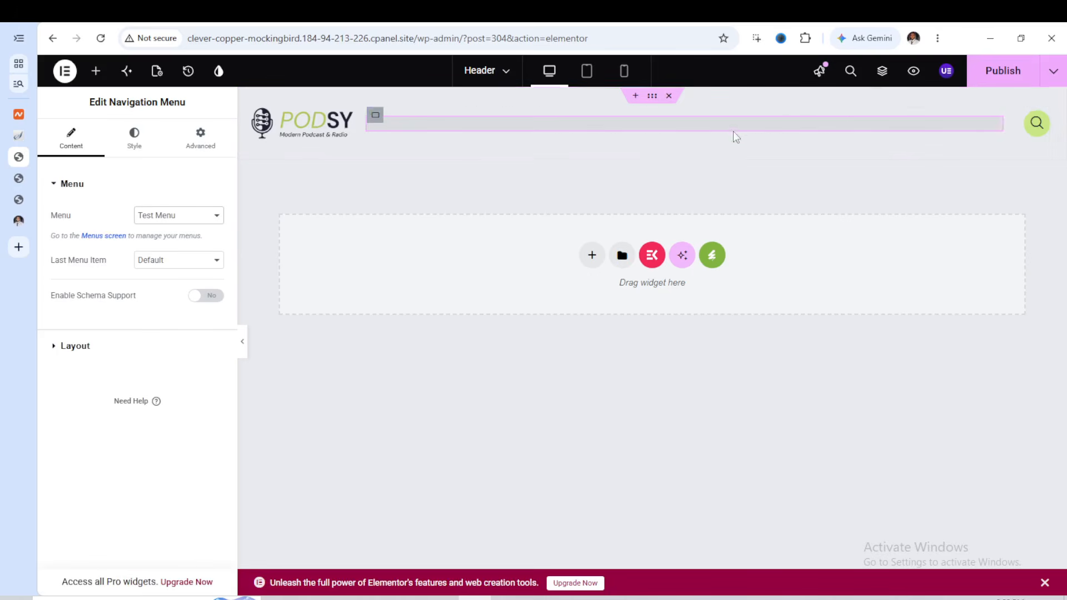
click(214, 218)
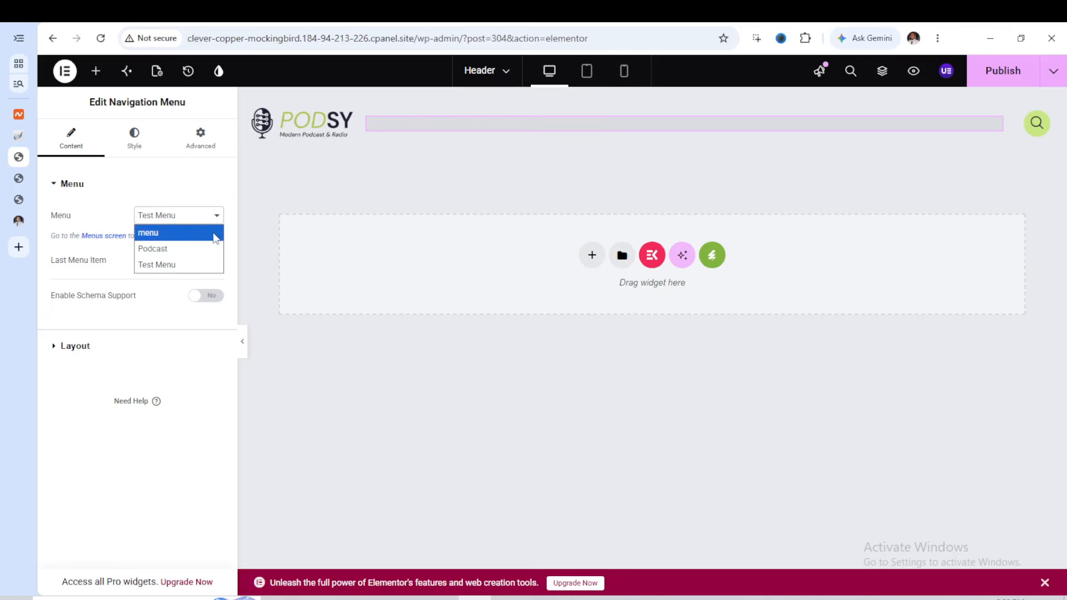
click(215, 233)
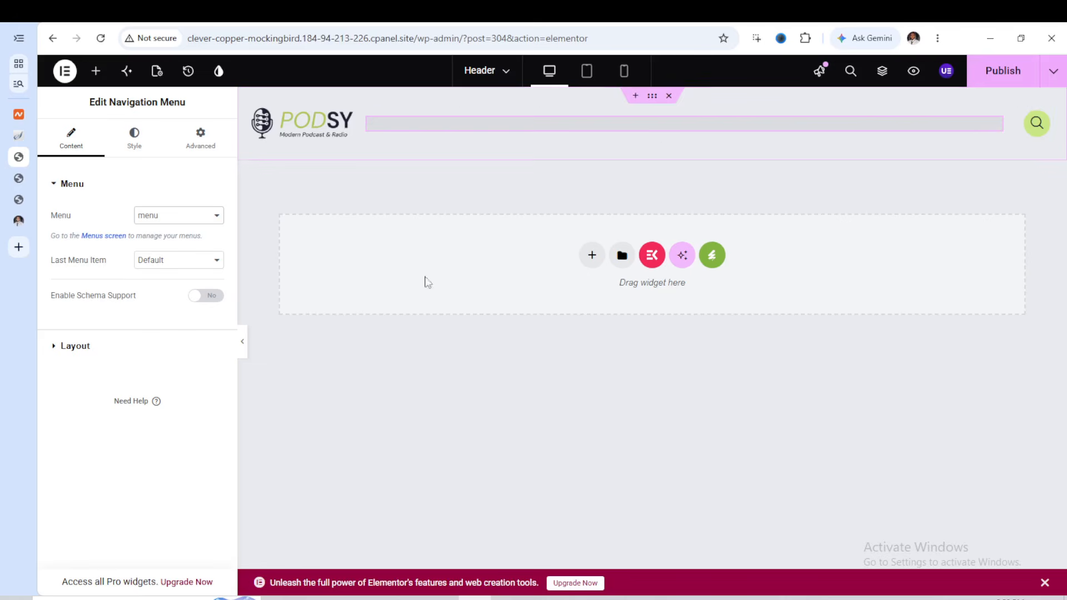
click(213, 217)
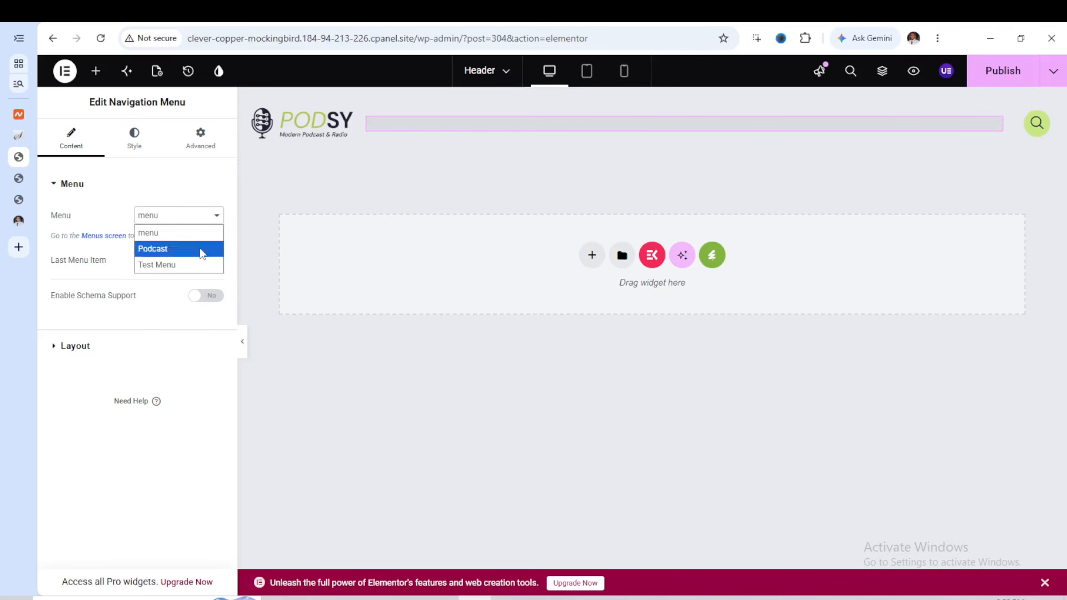
click(203, 249)
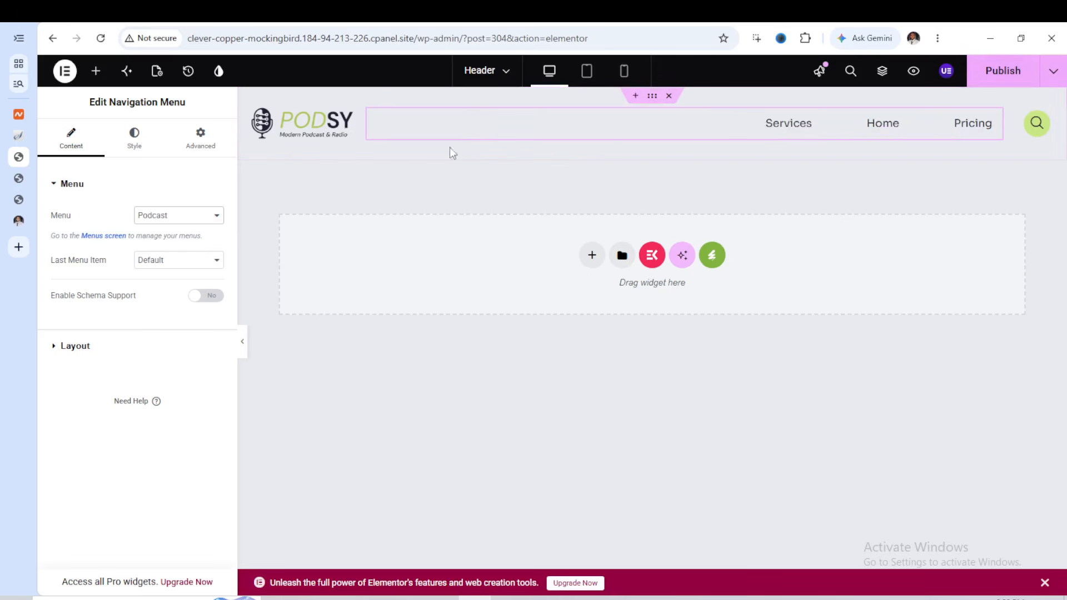
Check the header's logo image and replace the Header Search icon with the bold solid magnifier from the icon library
click(331, 129)
mouse_move(202, 288)
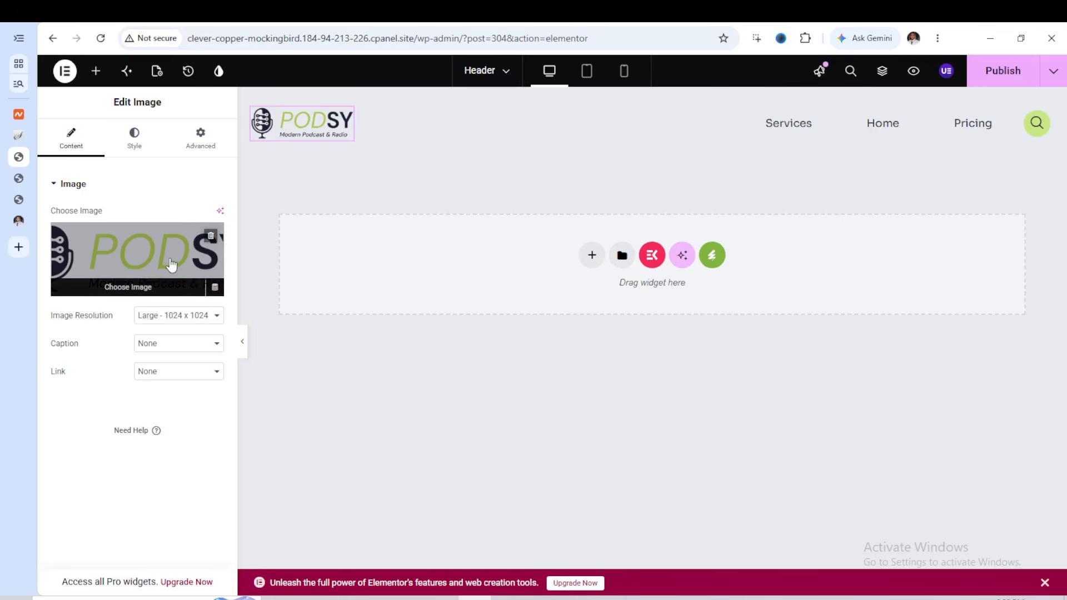
click(1046, 117)
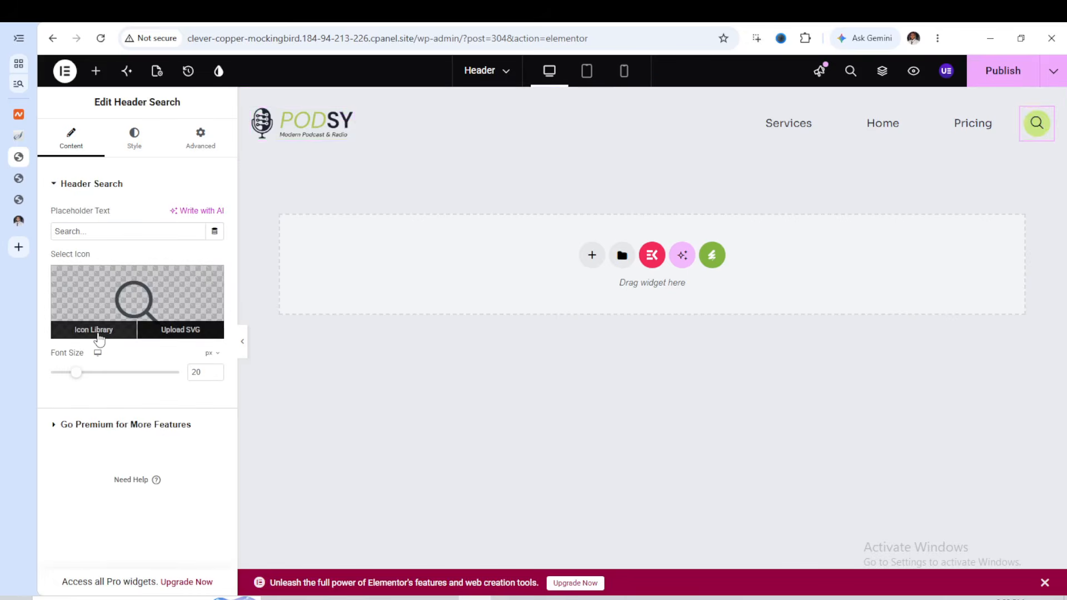
click(95, 331)
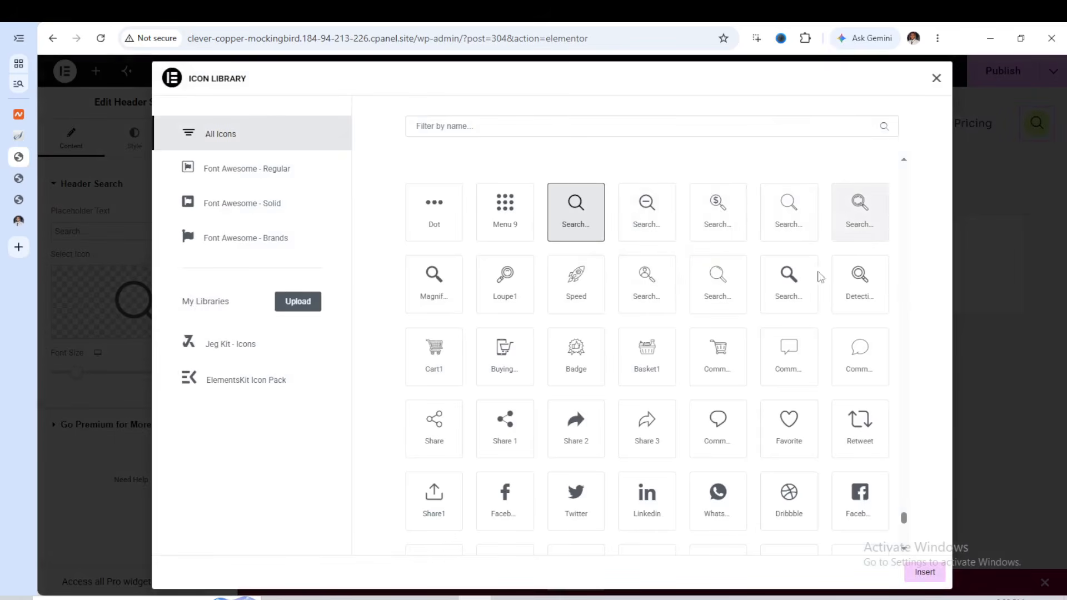
click(799, 296)
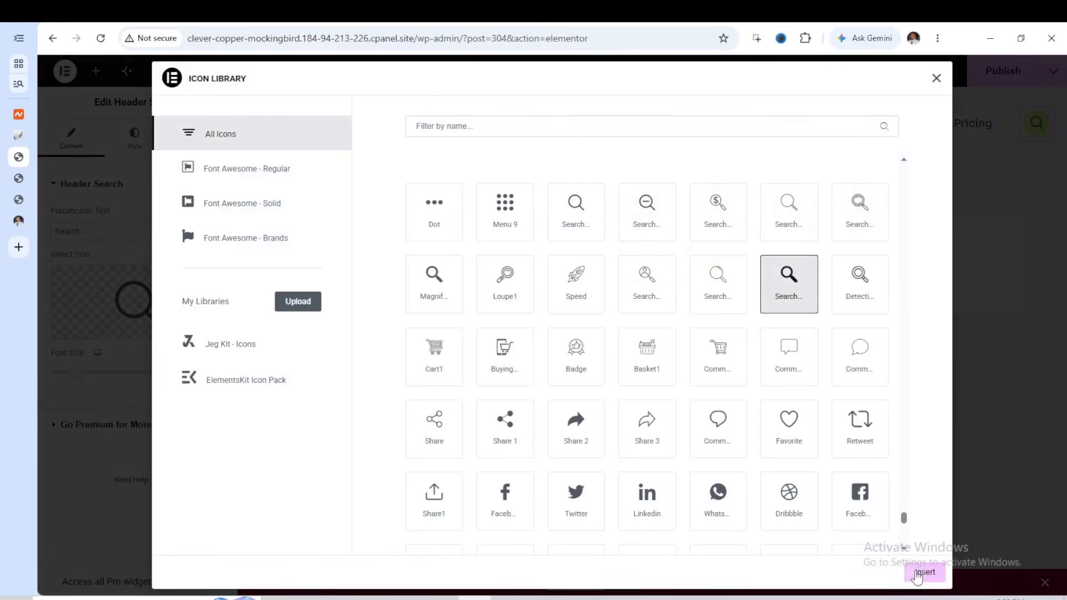
click(923, 573)
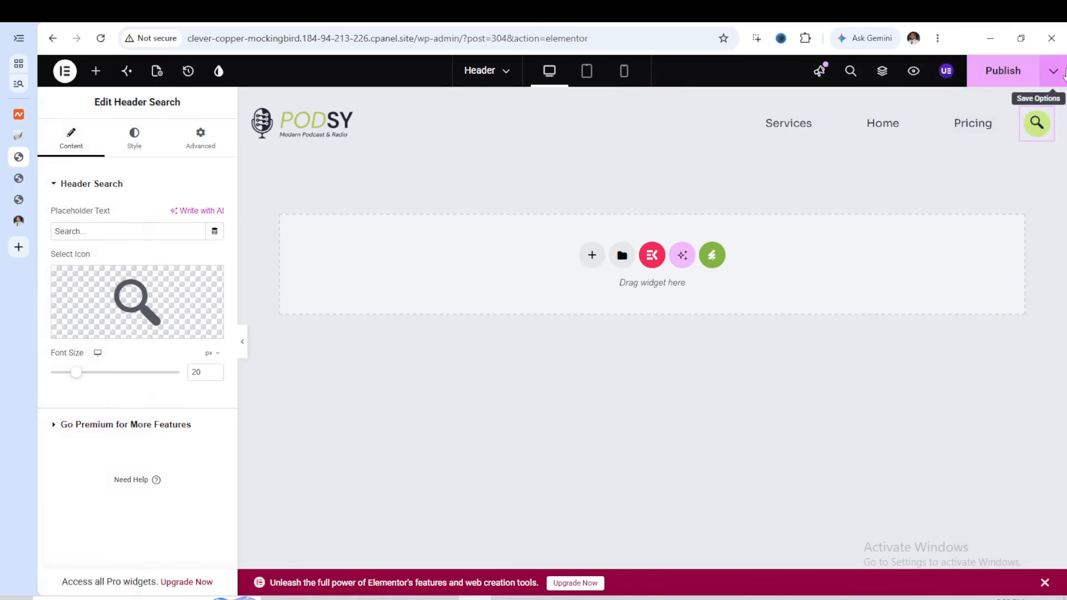
Set the Header Search widget's normal background color to pink #FDA4C3 and publish the header
click(134, 140)
click(216, 274)
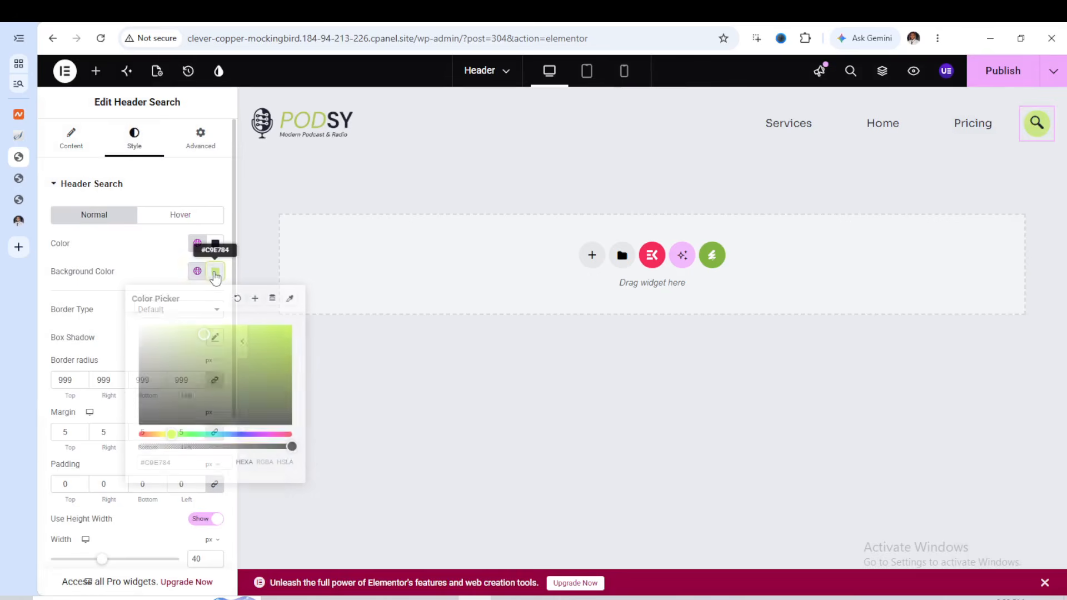
drag(204, 340, 167, 399)
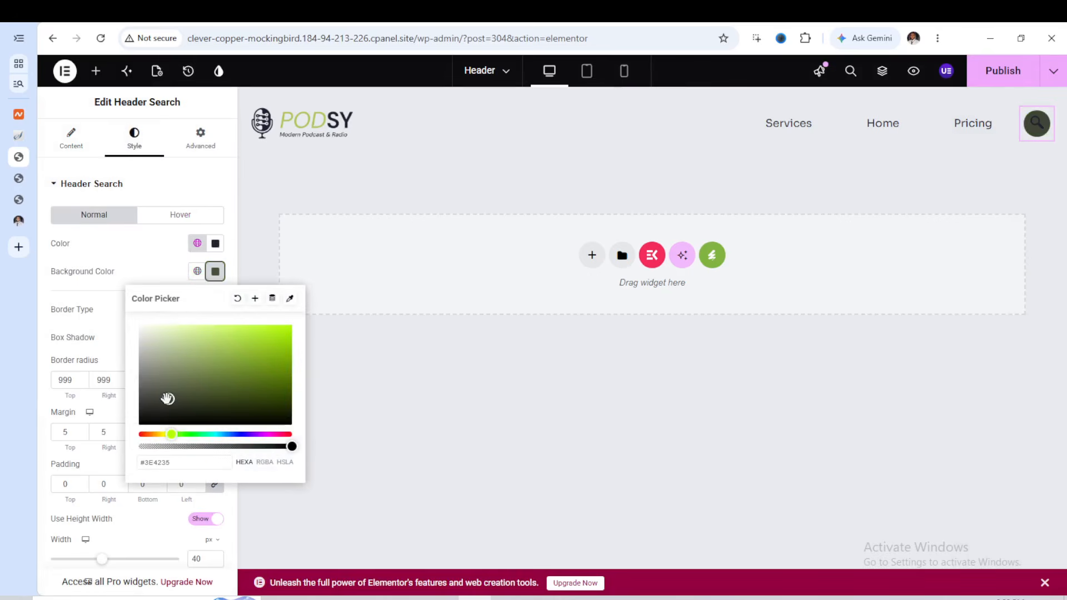
click(283, 434)
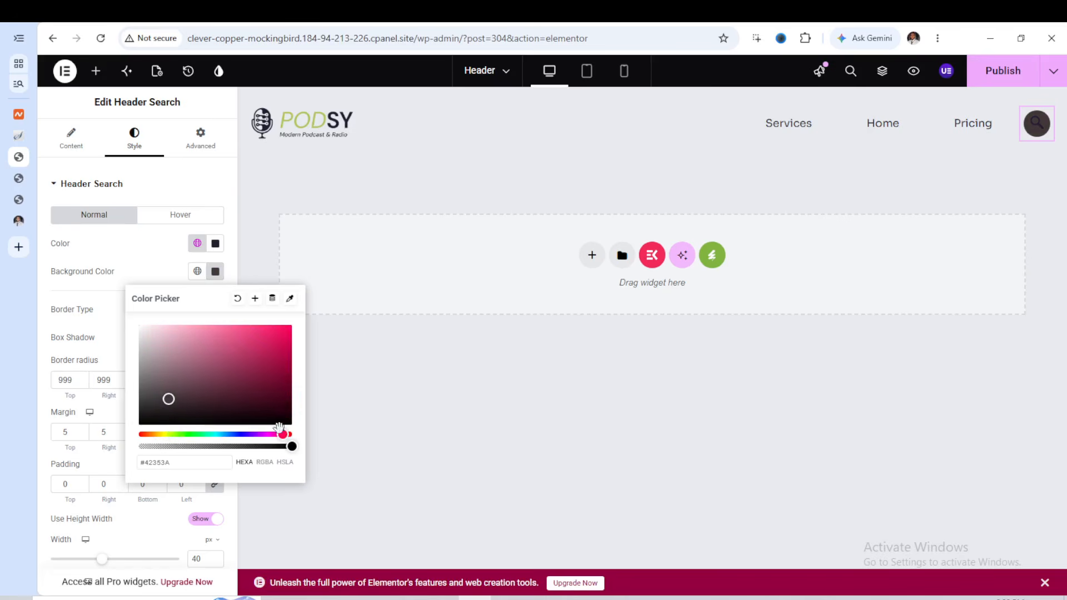
drag(168, 398, 193, 326)
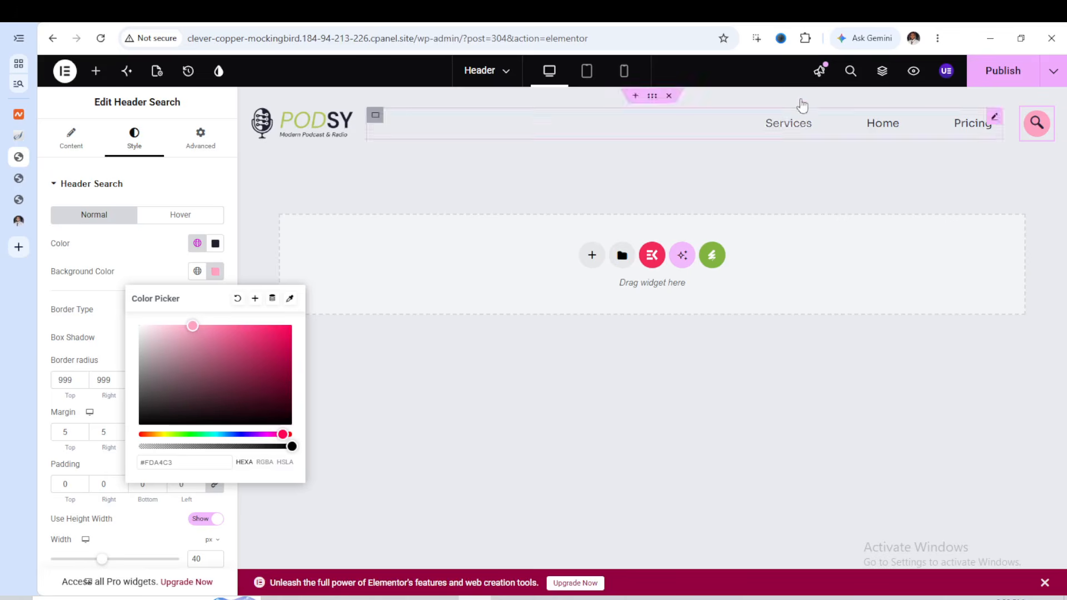
click(989, 69)
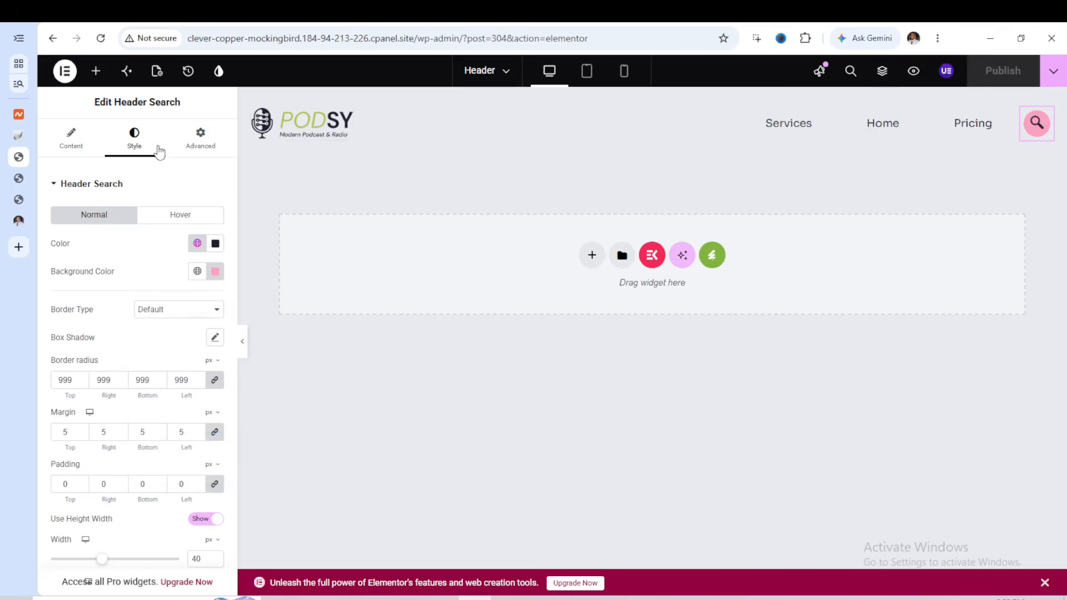
Switch to the live site, reload it, and examine the published header above the hero section
click(18, 181)
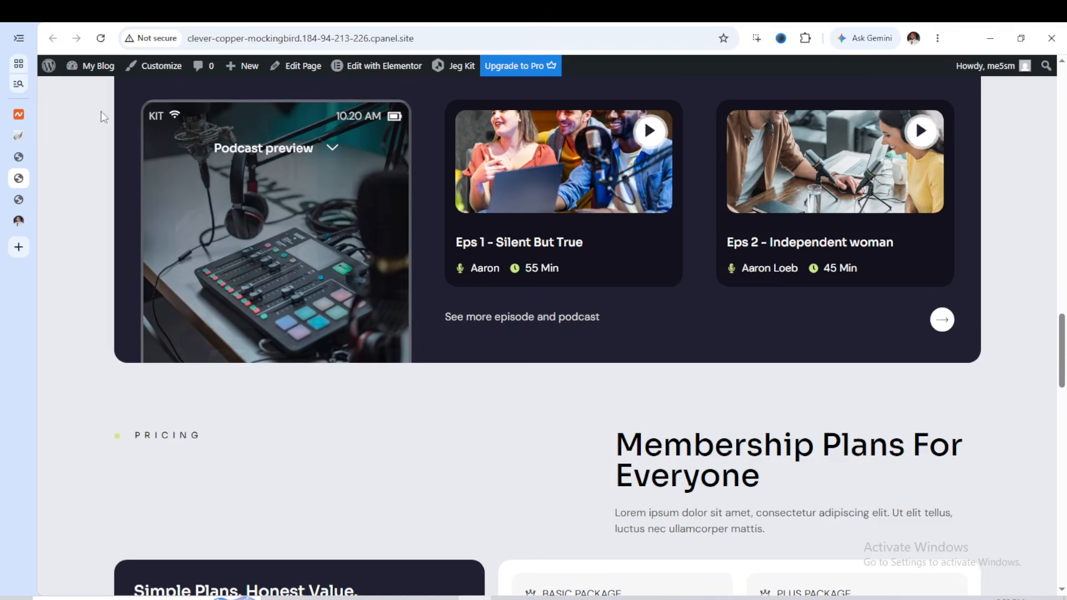
click(102, 39)
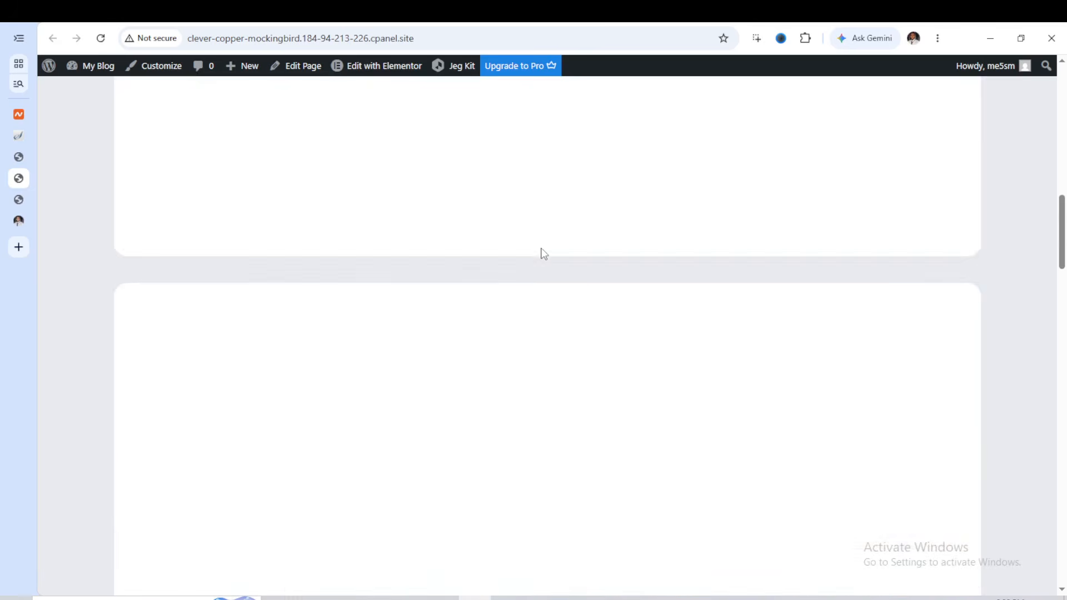
scroll(543, 254, up, 15)
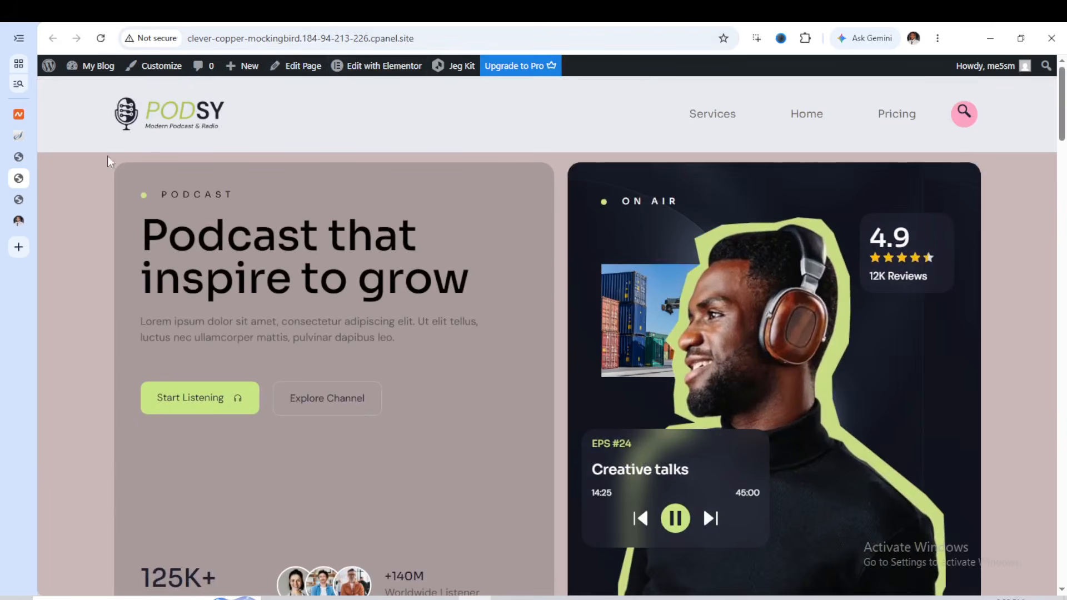
Return to the header editor, give the header container a classic background color of #CCC4C4, and try to publish it
click(19, 158)
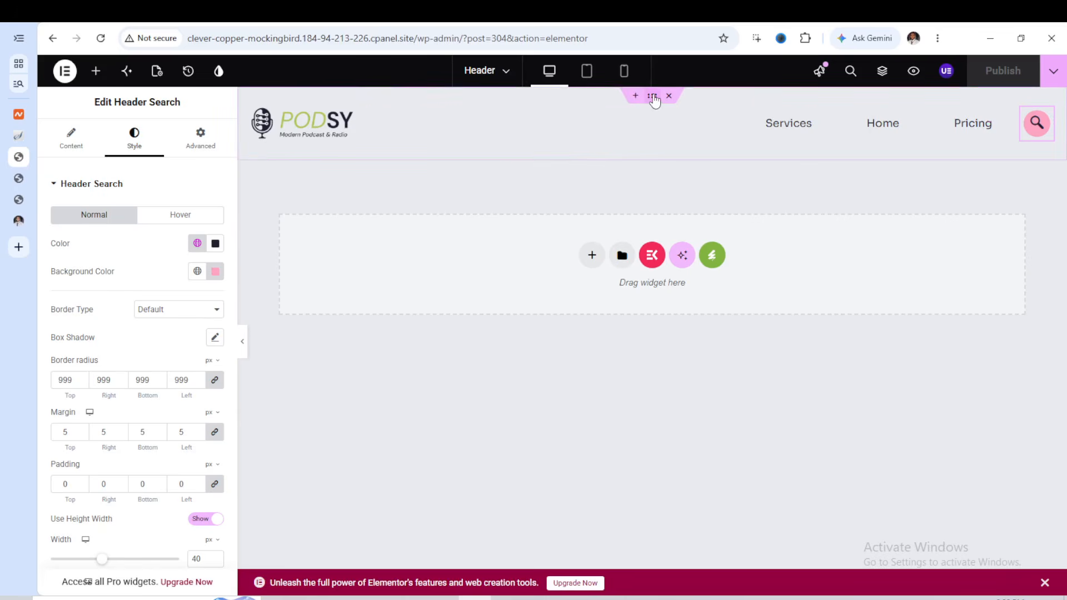
click(654, 100)
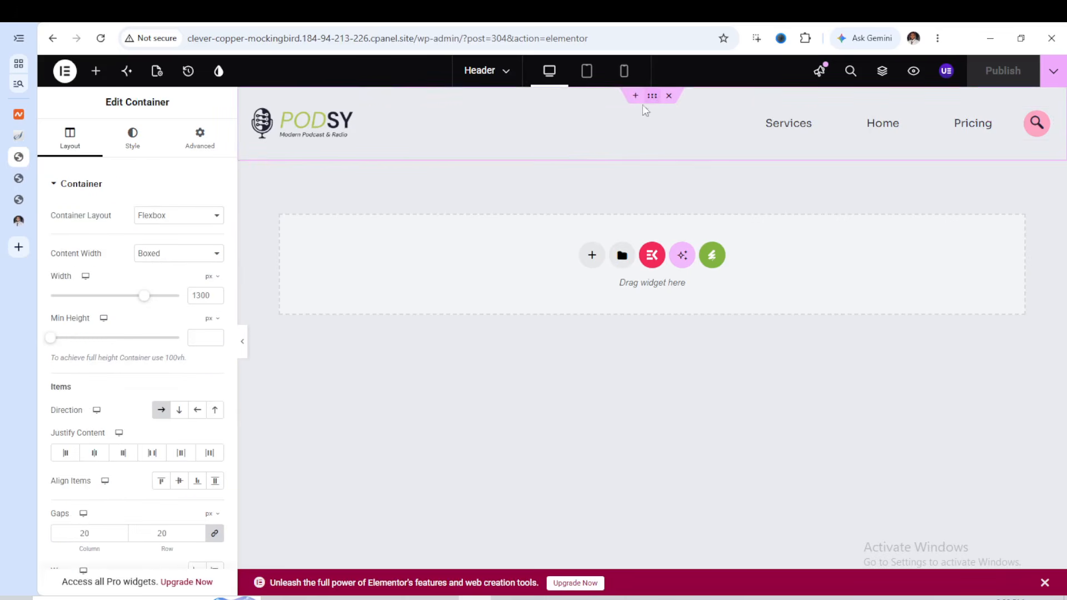
click(143, 149)
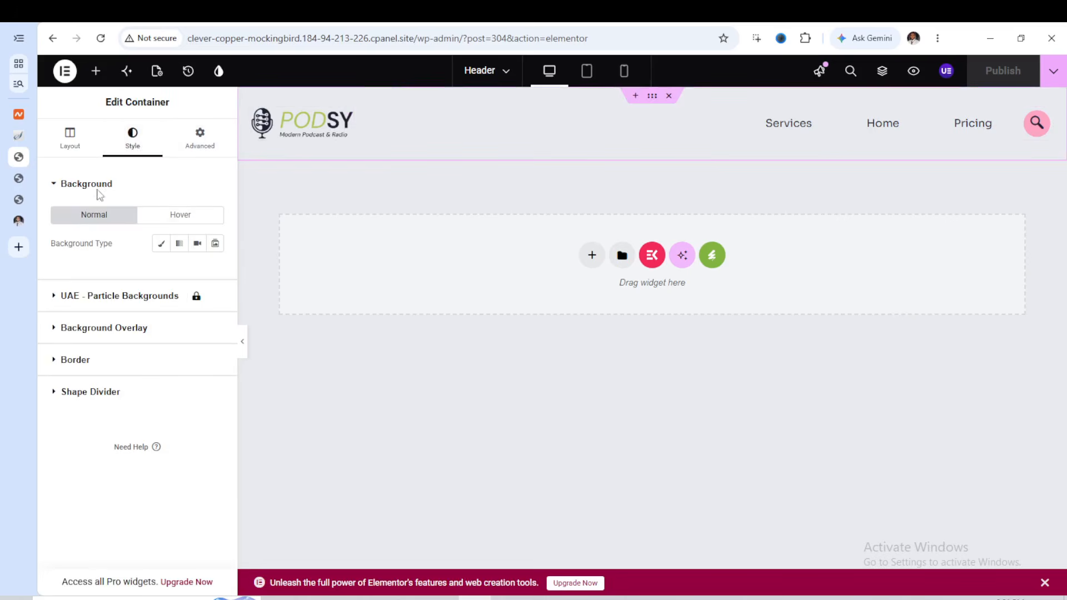
click(161, 247)
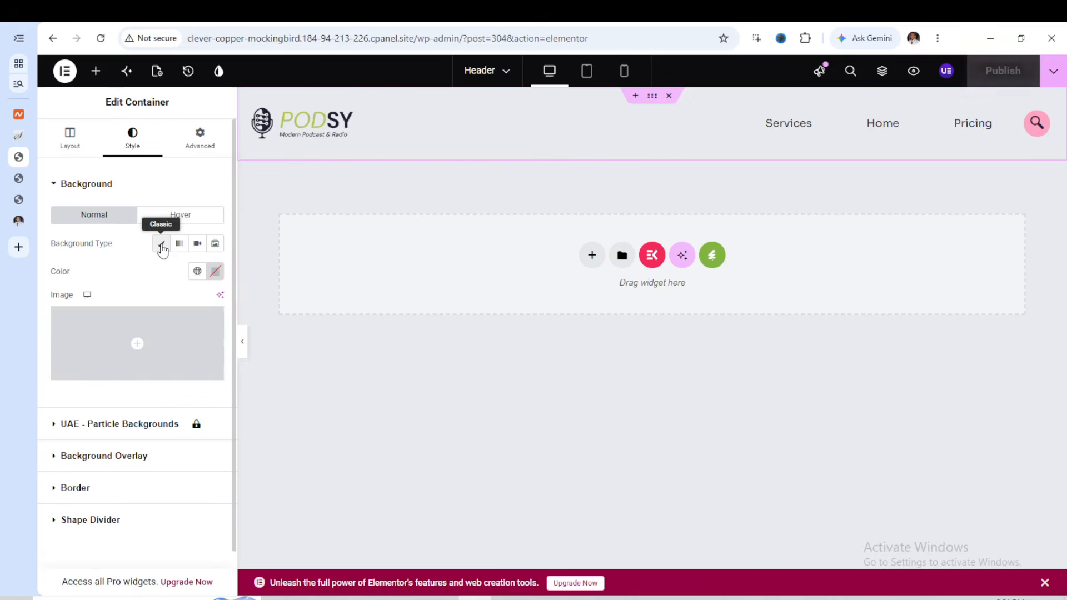
click(217, 273)
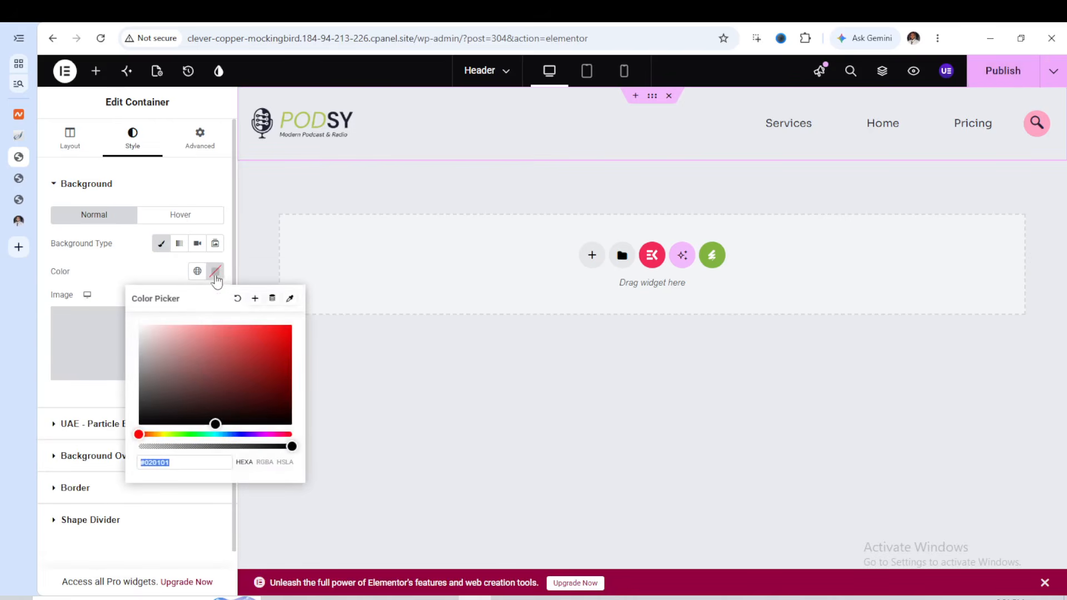
drag(215, 424, 150, 345)
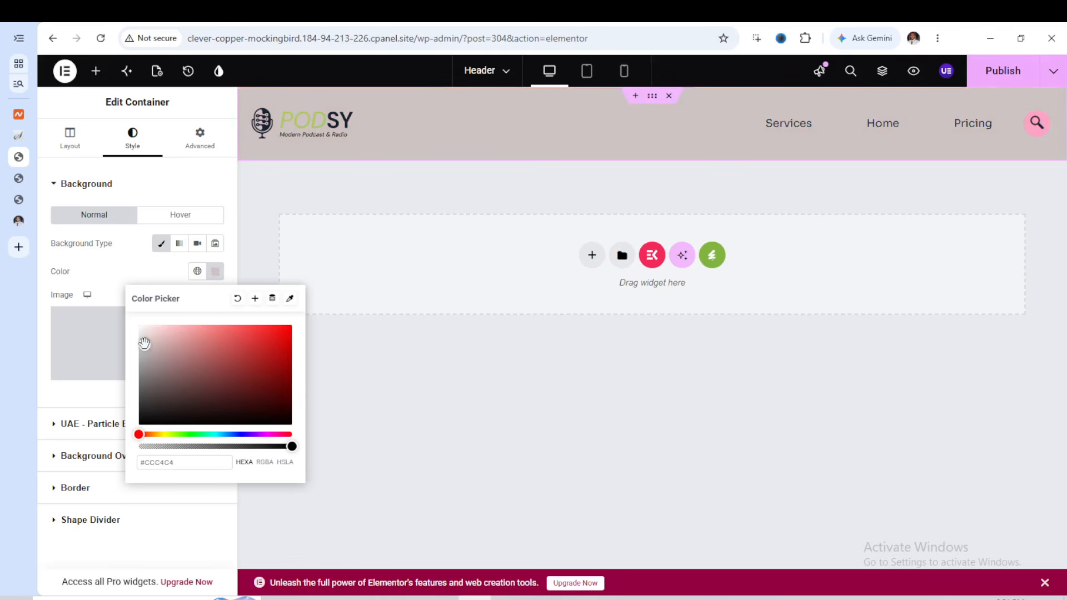
click(988, 83)
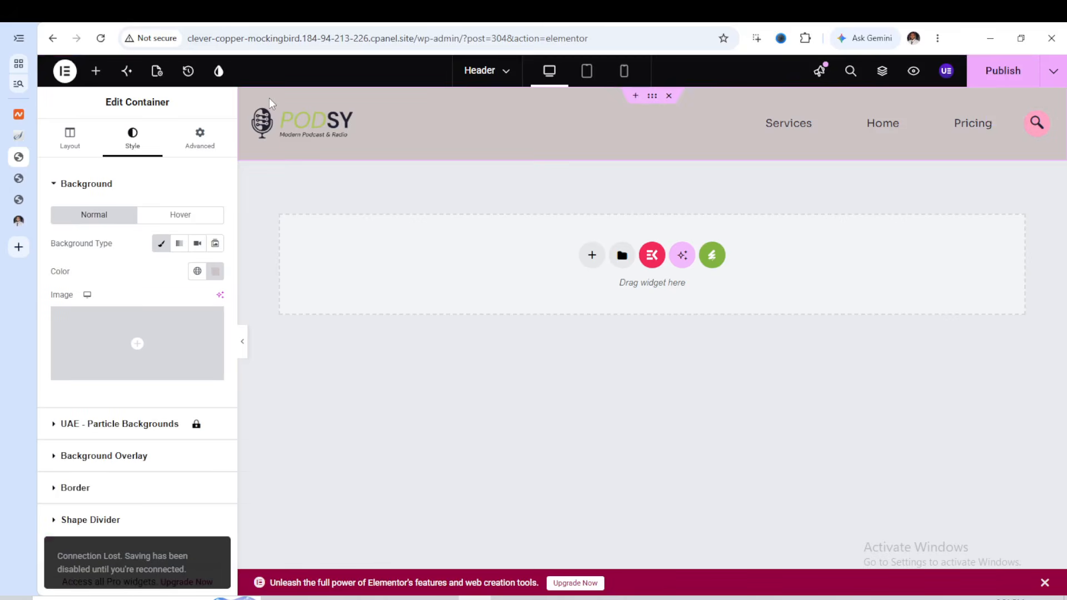
Retry publishing the header, set the header container's background color to #9C9393, and publish the header with it
click(1015, 78)
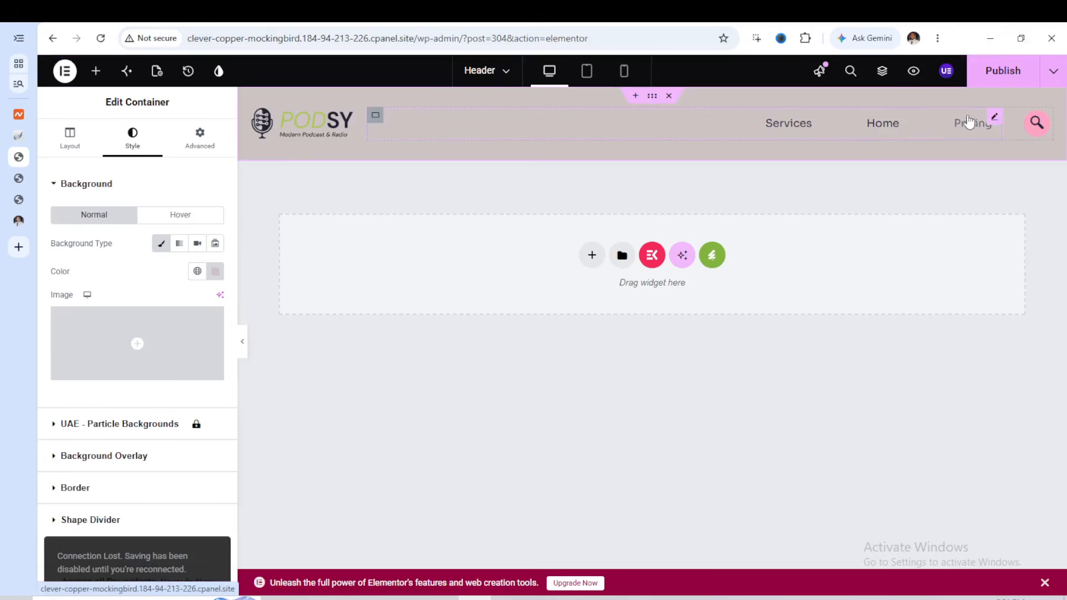
click(999, 71)
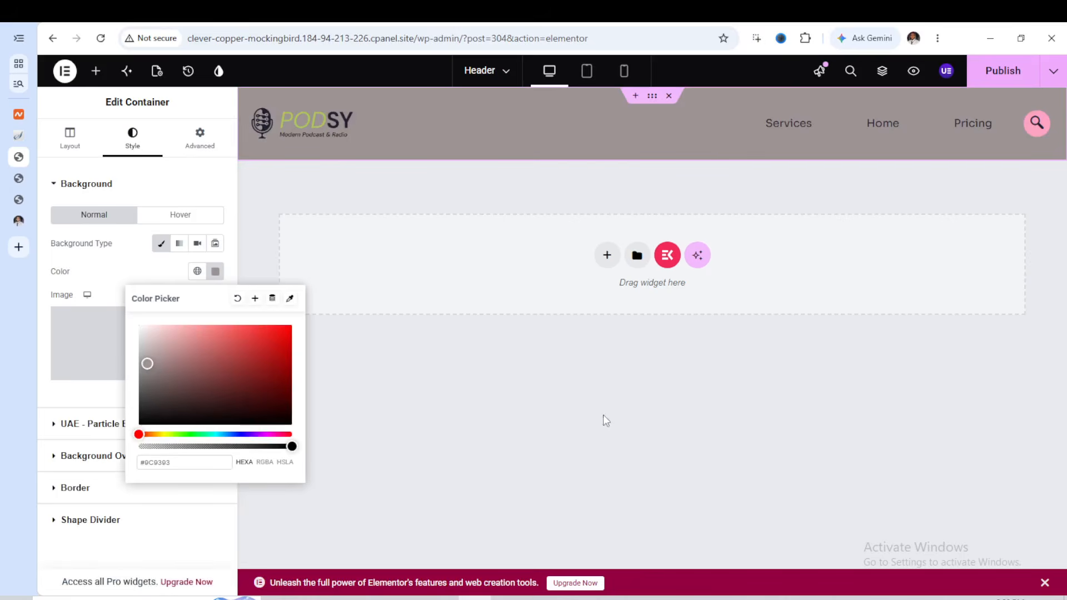
click(999, 75)
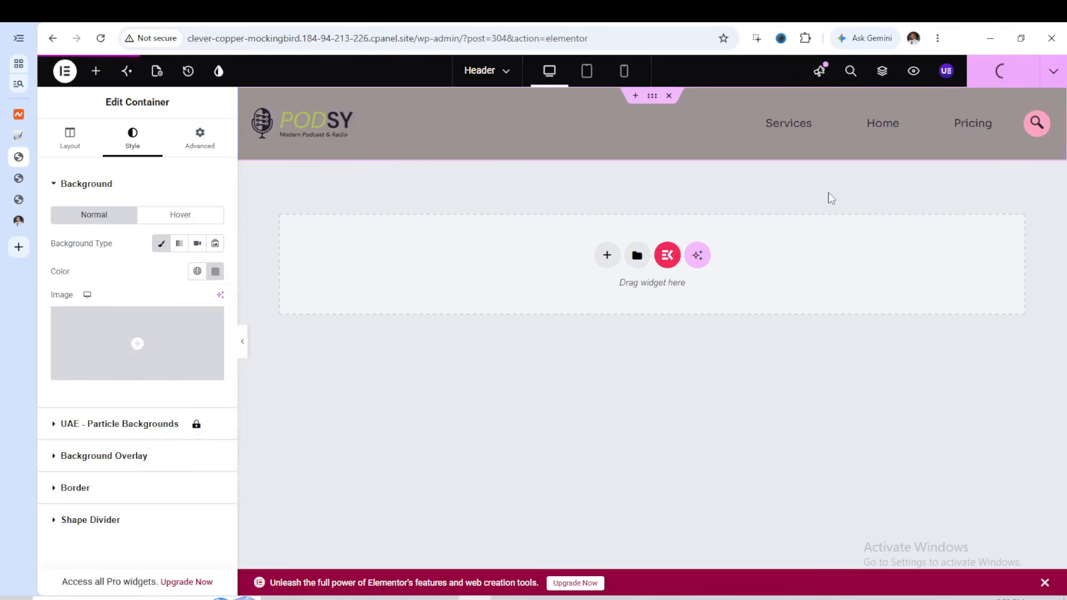
Switch to the live site and reload it to check the header's new background color
click(18, 178)
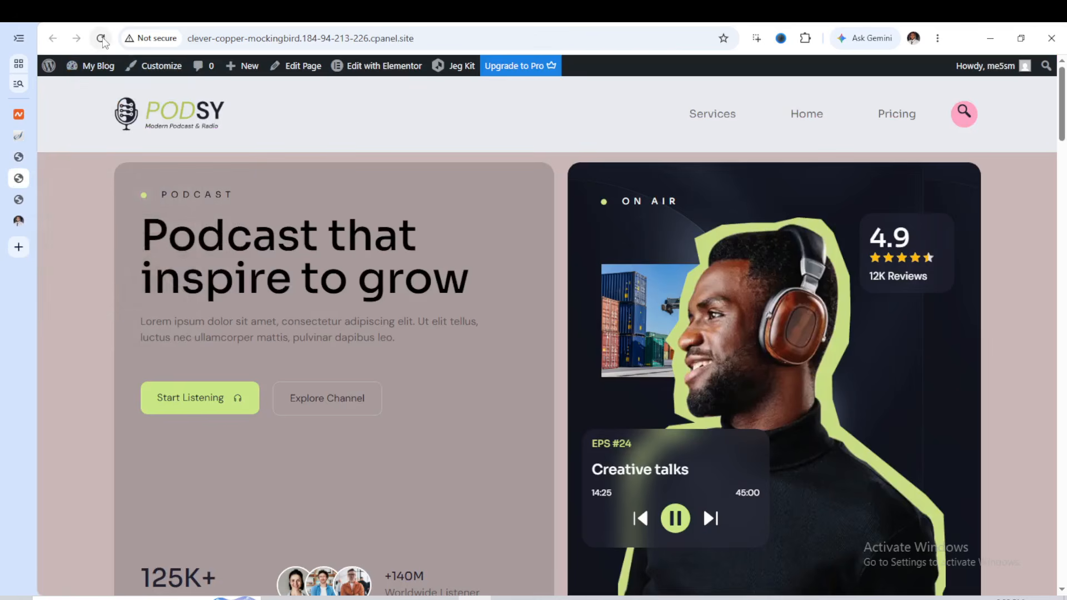
click(101, 38)
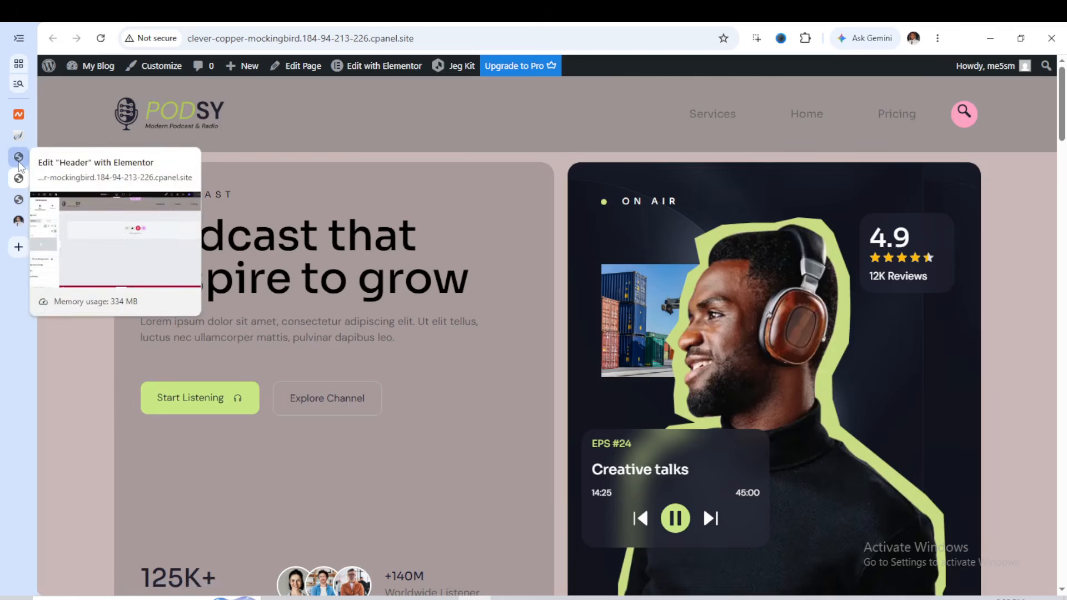
Return to the header editor, set the Navigation Menu's normal text color to #E0E1F1, and publish the header
click(20, 166)
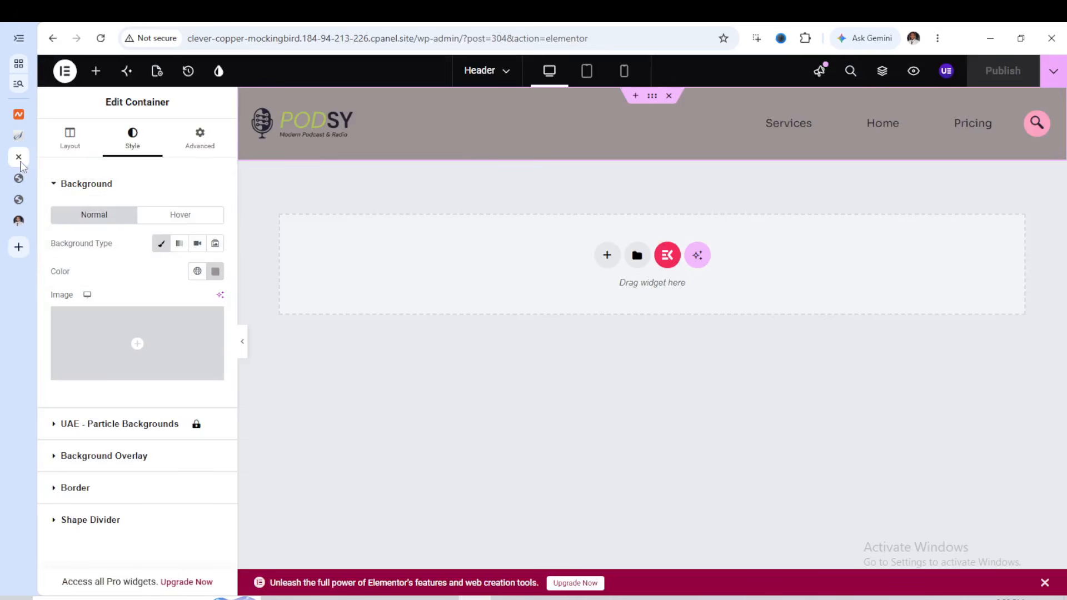
click(938, 118)
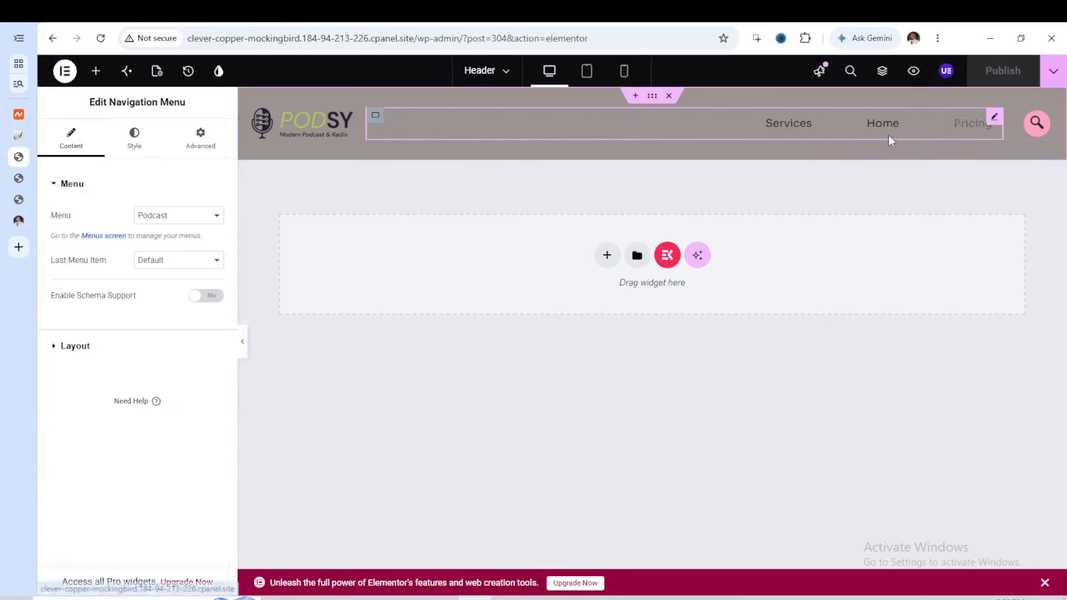
click(133, 140)
scroll(214, 275, down, 2)
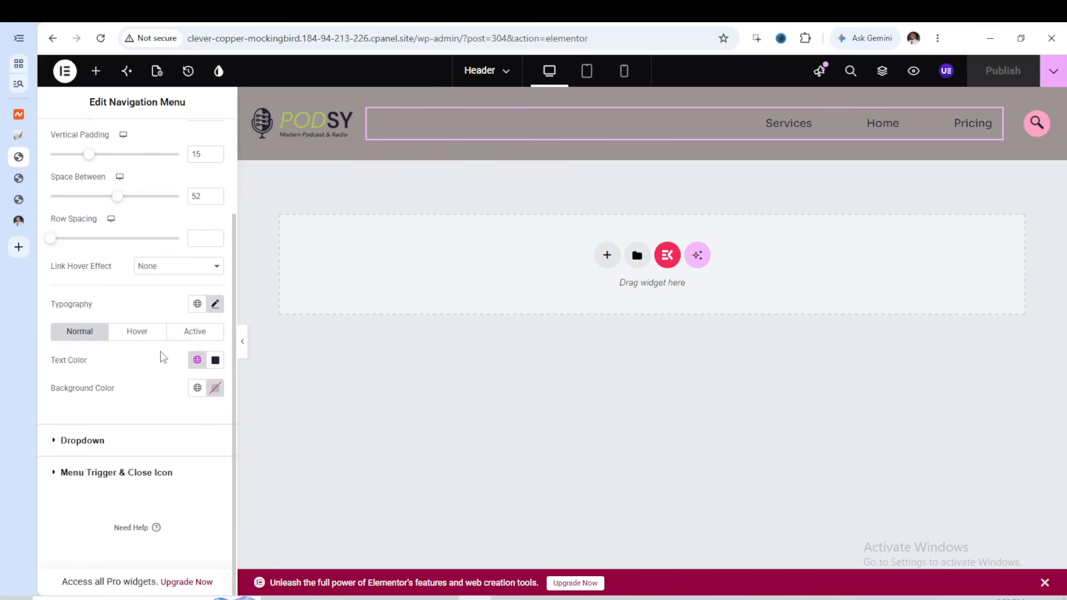
click(216, 361)
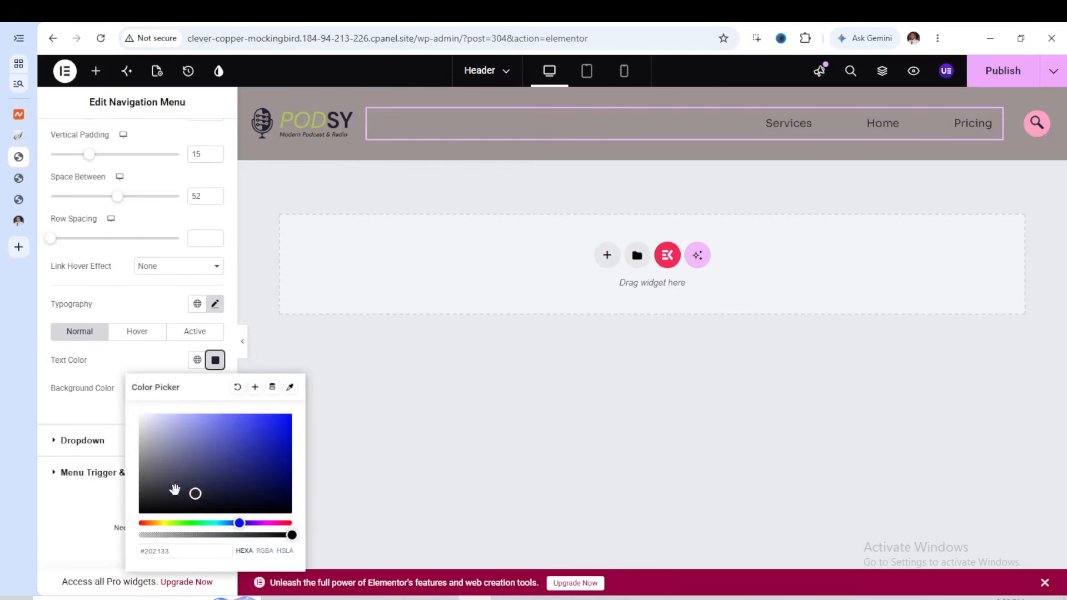
drag(193, 494, 150, 419)
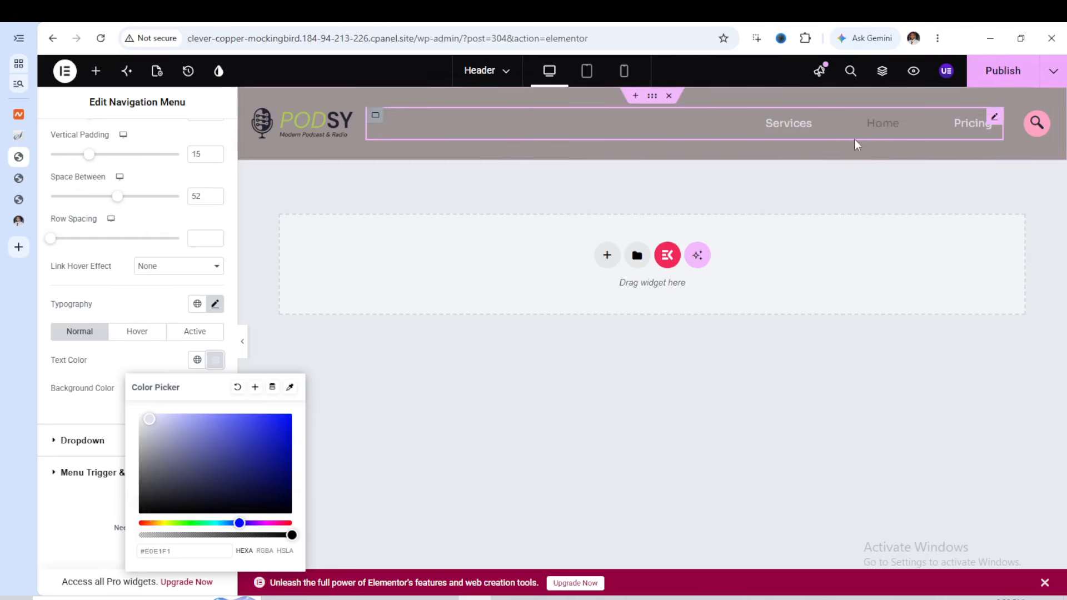
click(998, 71)
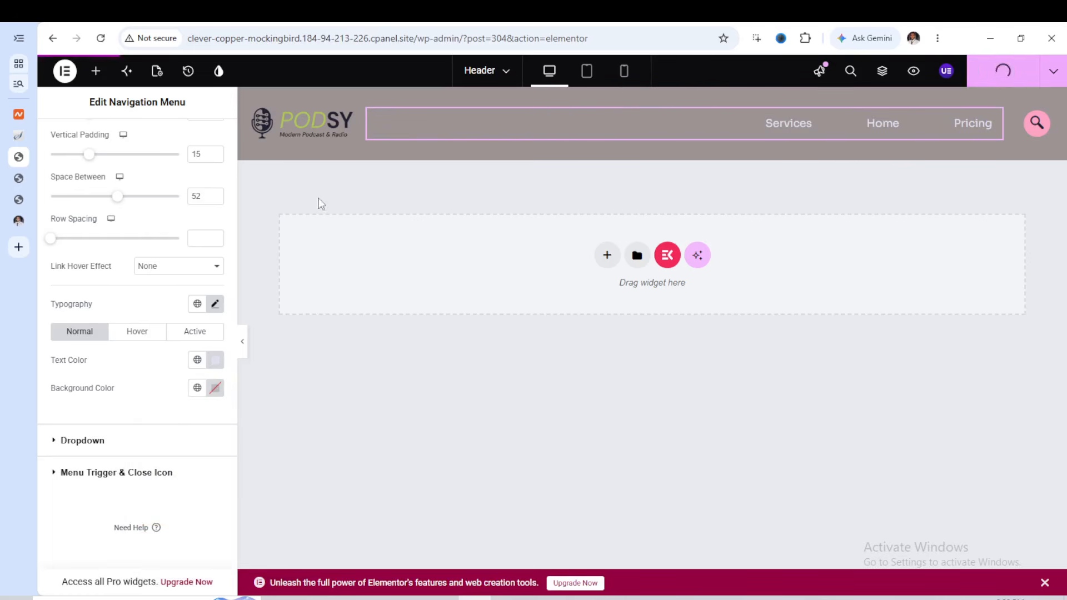
Reload the live site twice to check the text color of the header's menu links
click(25, 178)
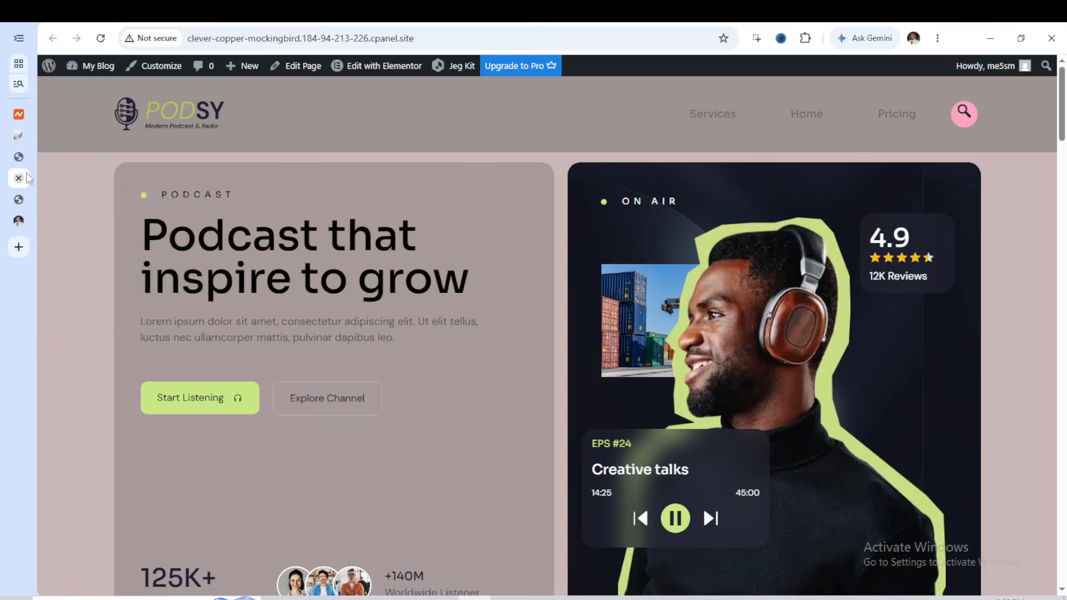
click(101, 37)
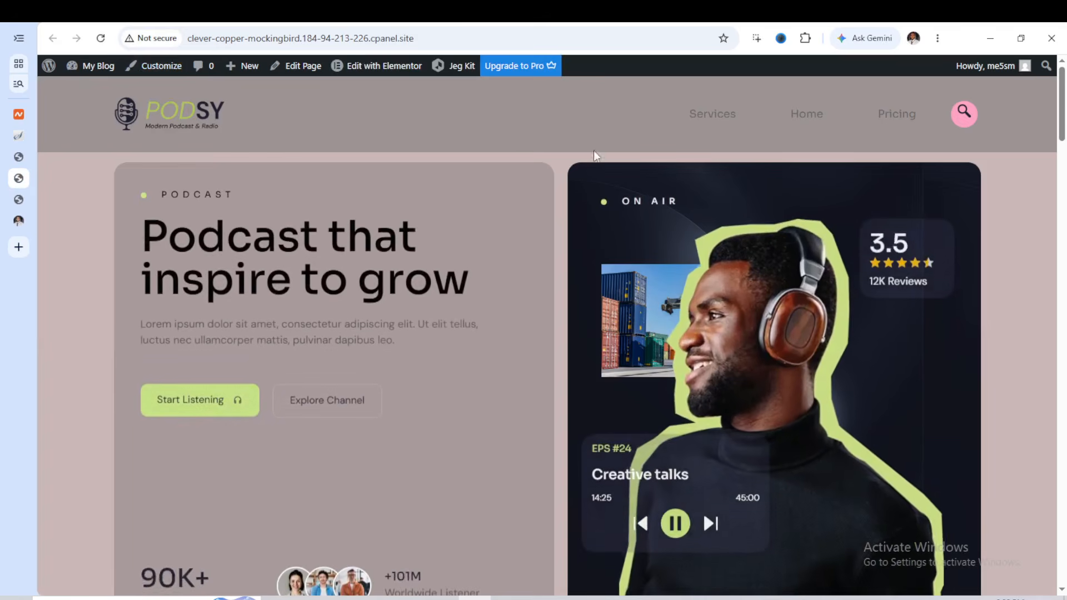
click(16, 160)
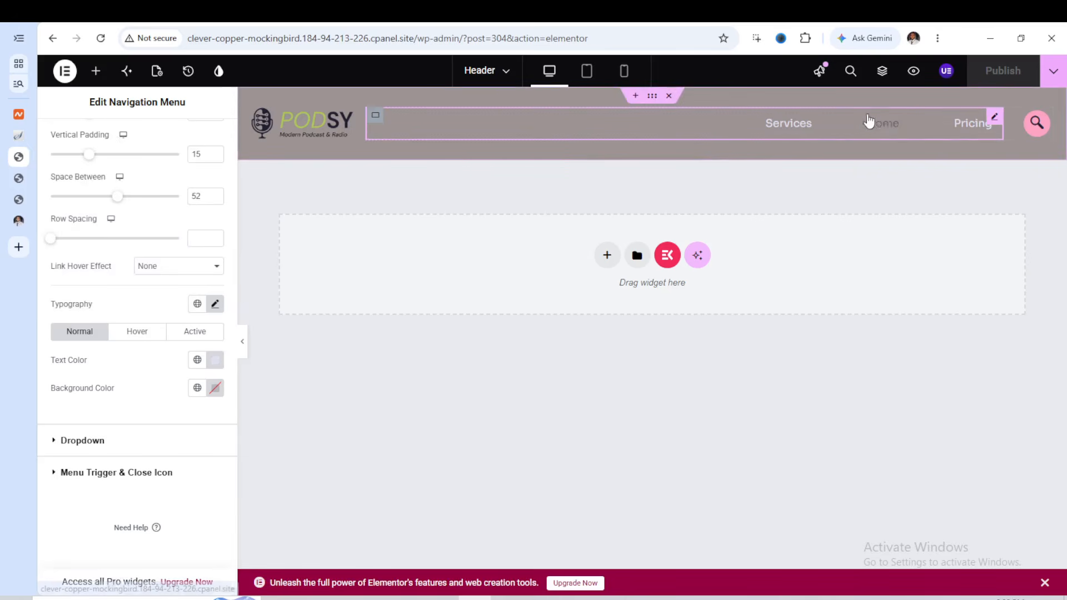
click(18, 179)
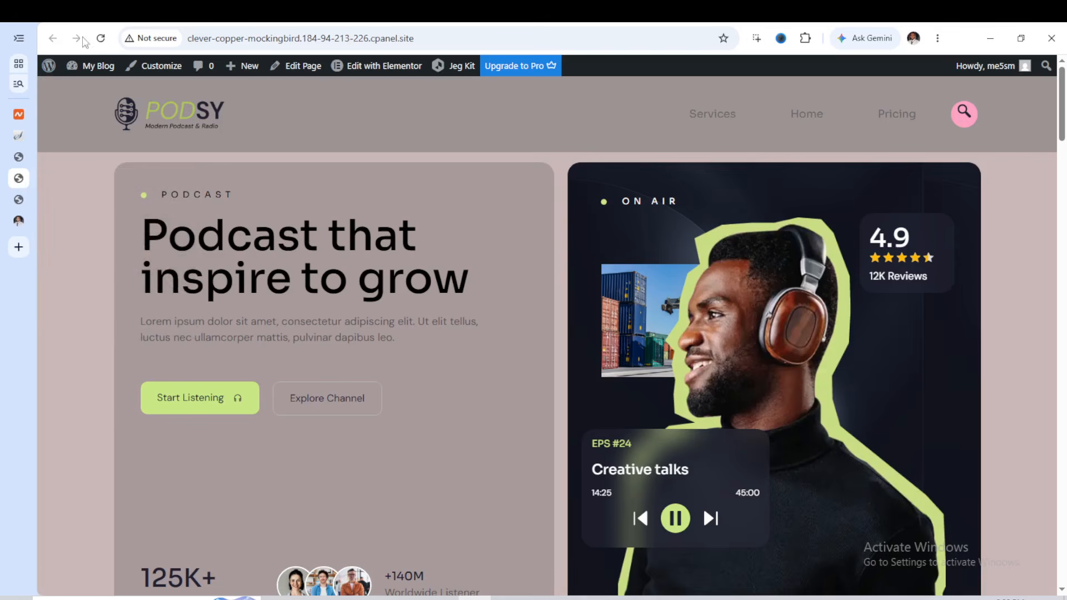
click(101, 39)
Return to the header editor, set the Navigation Menu's main menu text color to near-white #F9FAFD, and publish the header
click(21, 158)
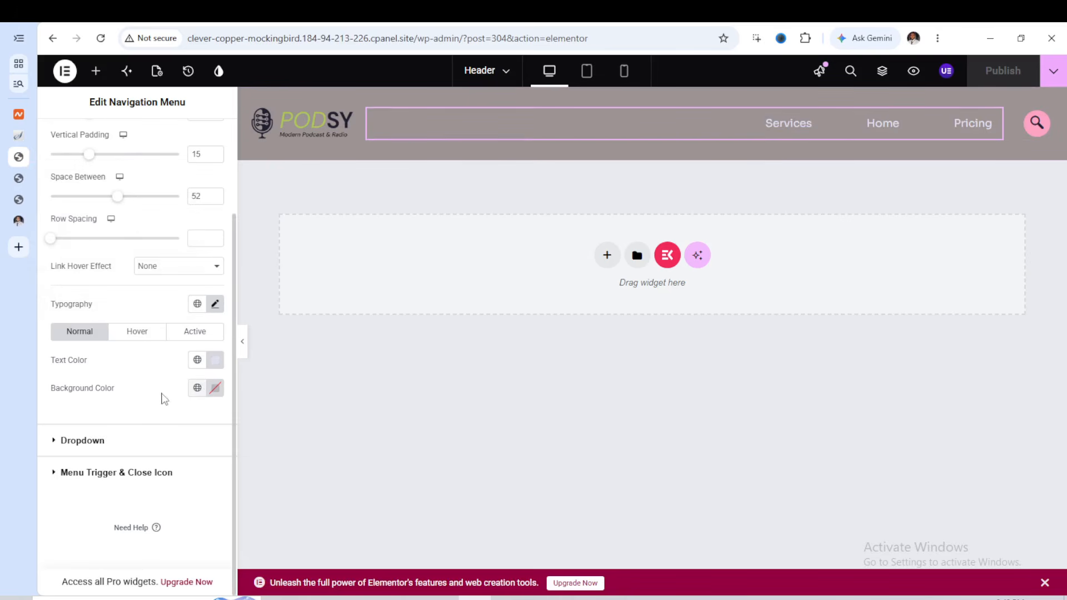
click(82, 441)
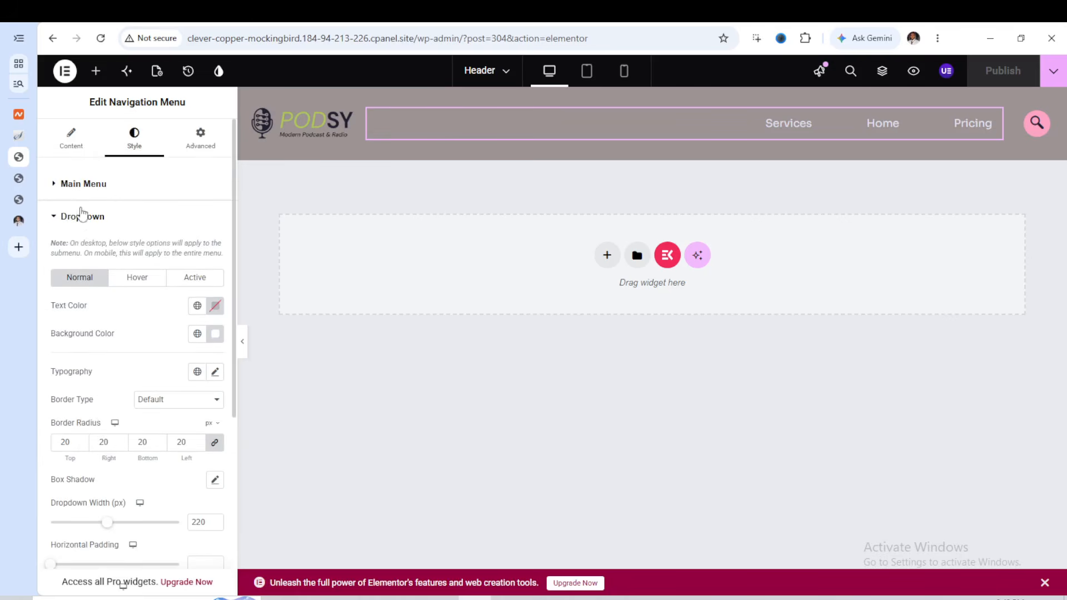
click(58, 188)
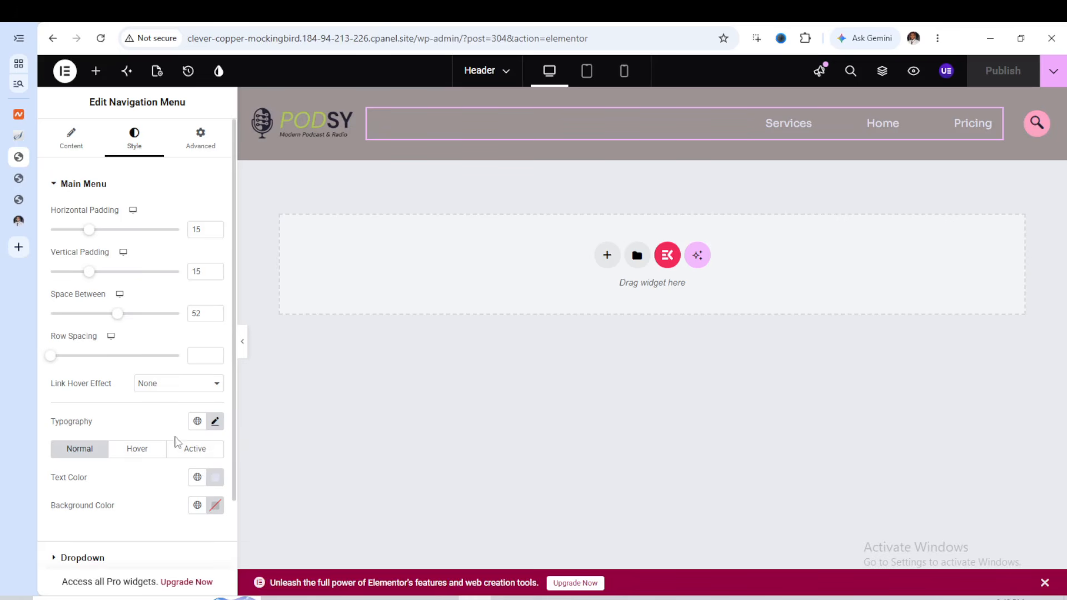
click(216, 477)
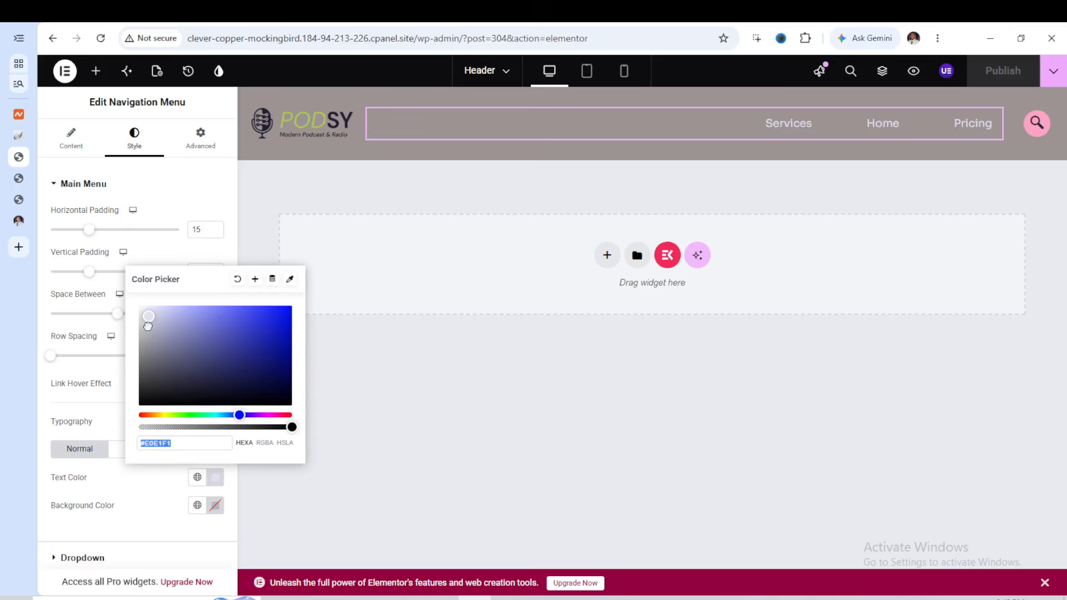
mouse_move(151, 313)
mouse_down()
mouse_move(152, 345)
mouse_move(140, 307)
mouse_up()
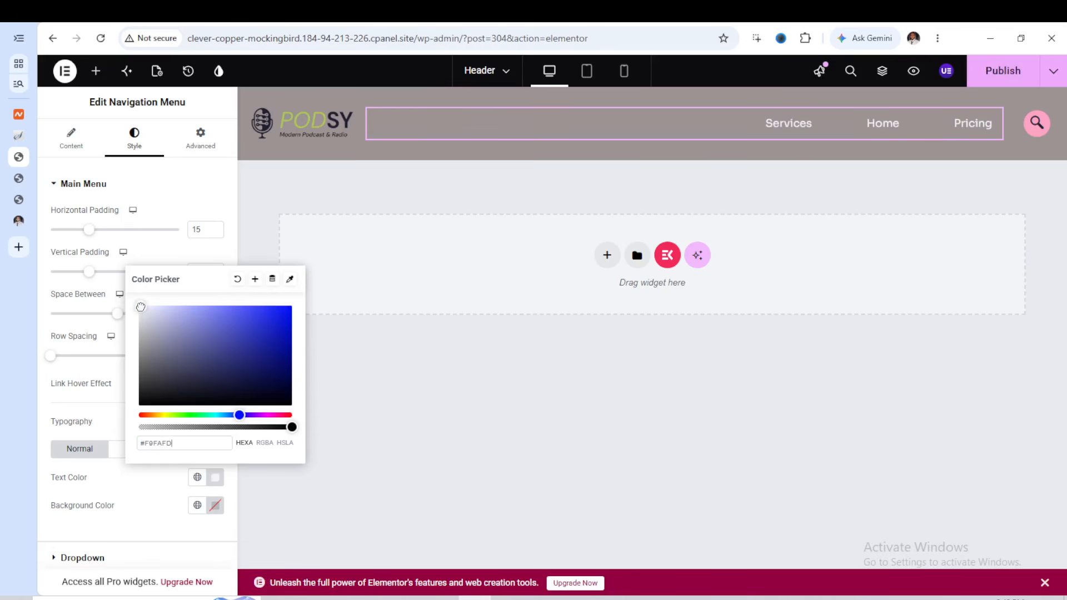
click(425, 390)
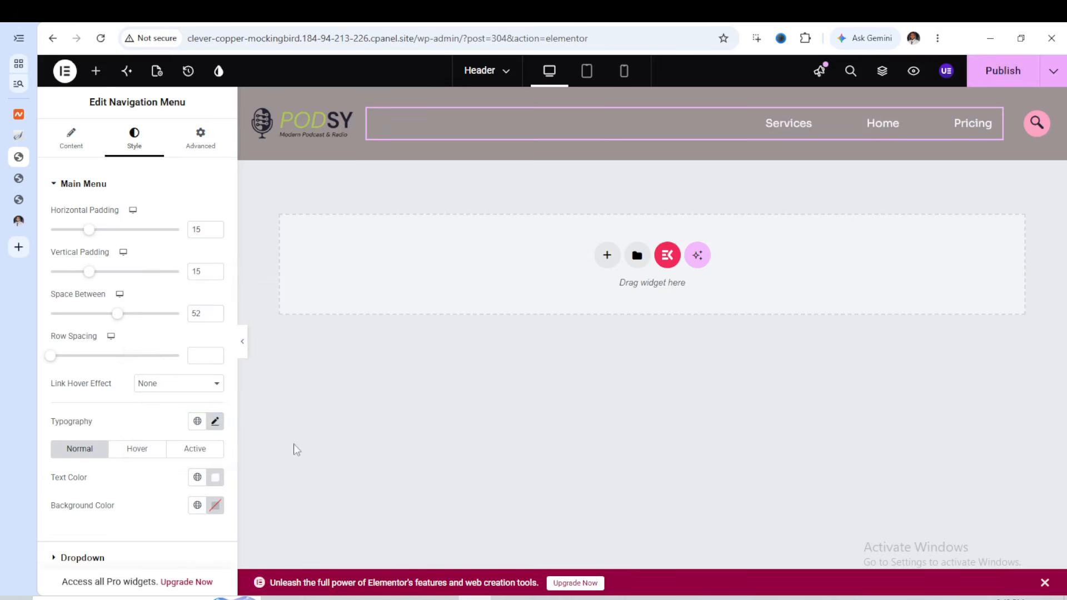
click(254, 464)
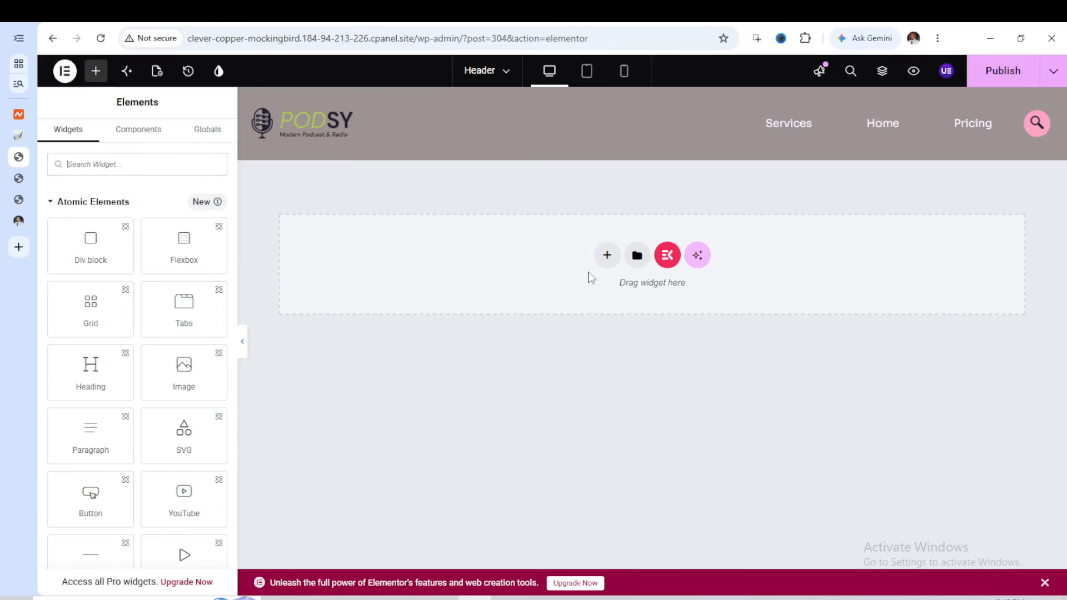
click(1008, 74)
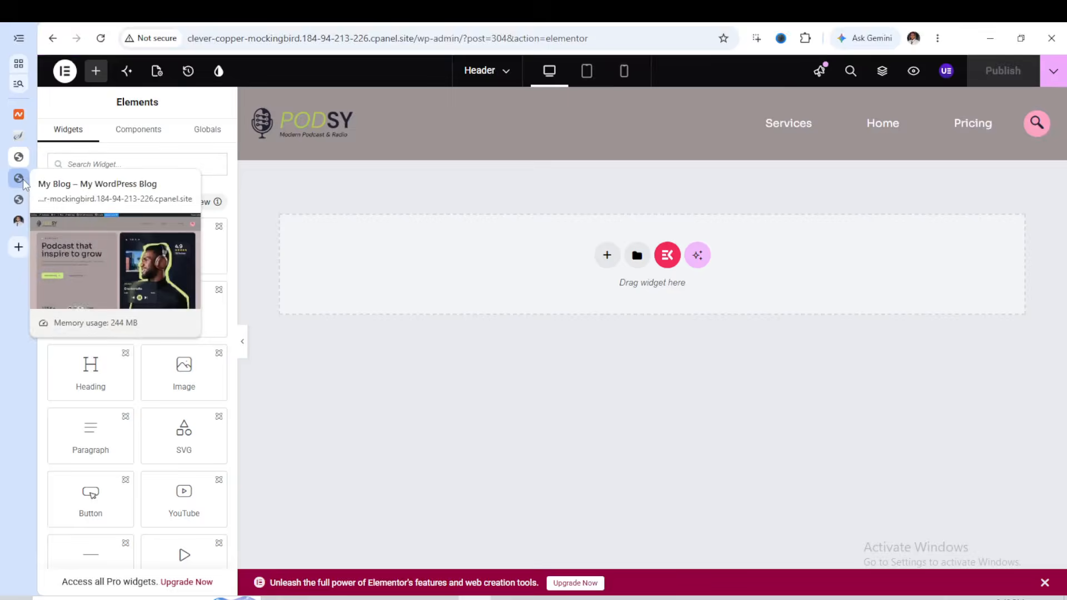
Reload the live site once more and compare its menu links with the republished header
click(66, 179)
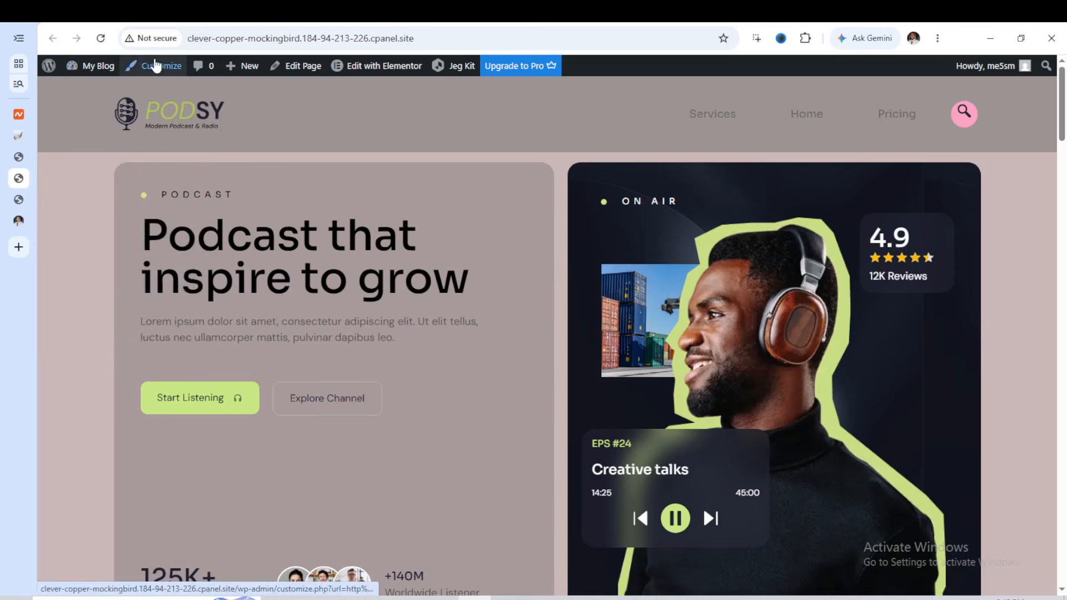
click(101, 42)
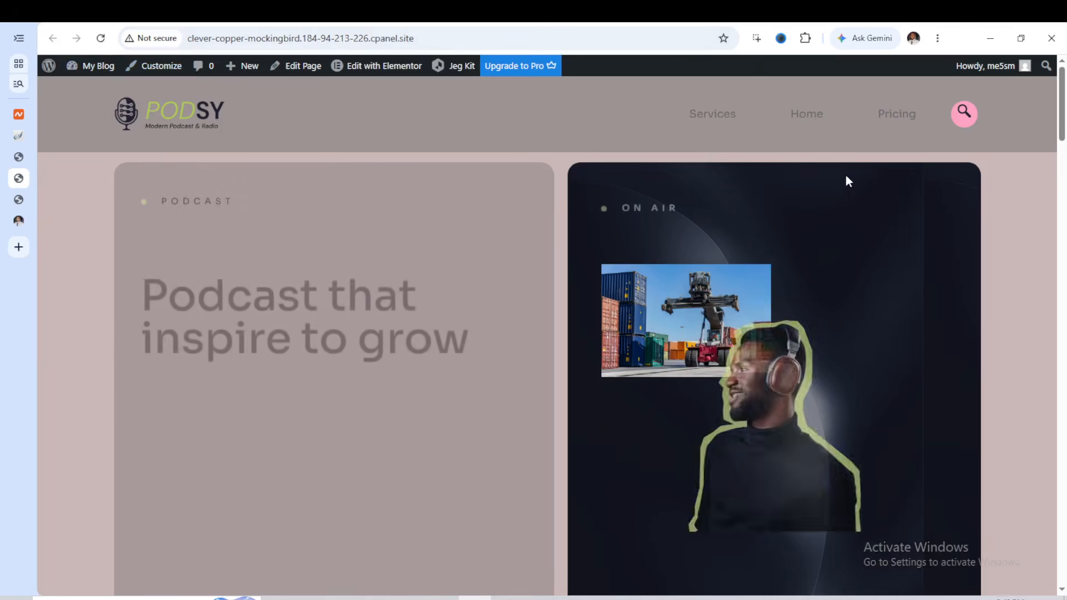
Go back to the ElementsKit templates list and set up a new activated template titled Footer, with type Footer, for the entire site
click(18, 157)
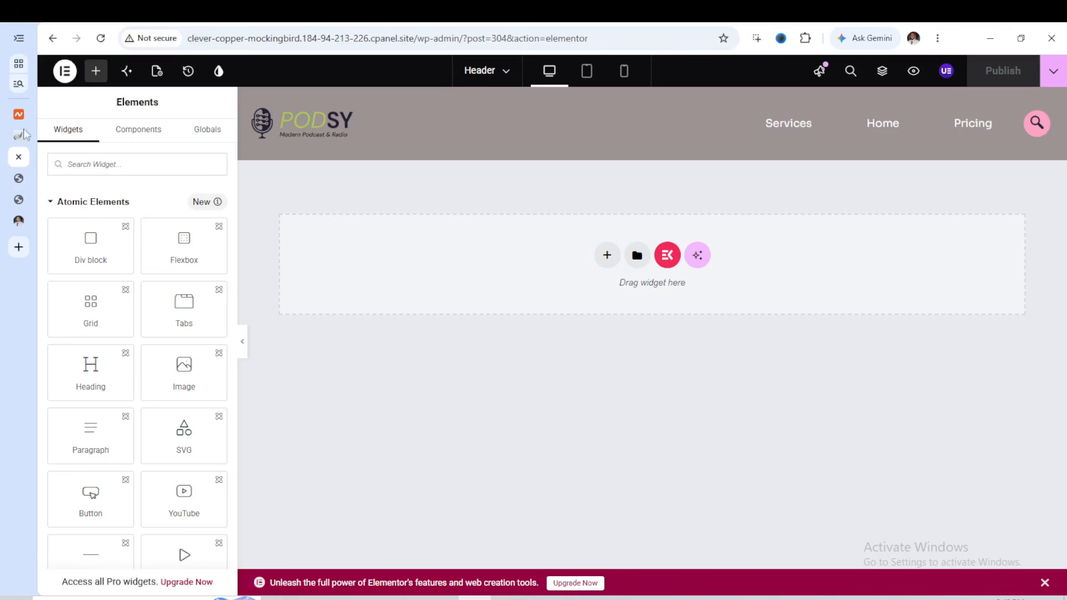
click(52, 40)
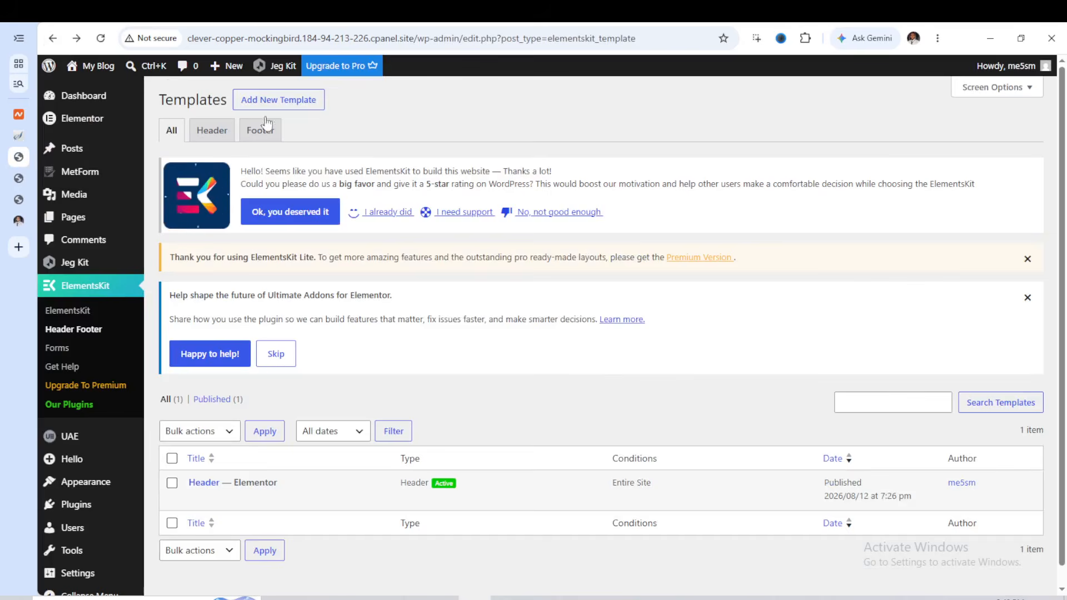
click(275, 102)
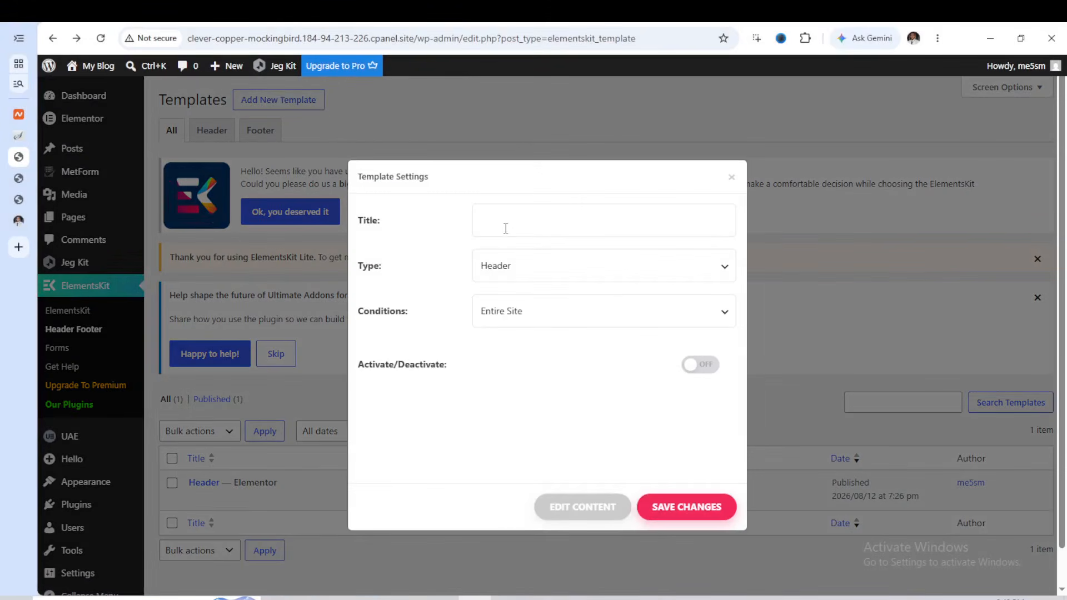
click(506, 226)
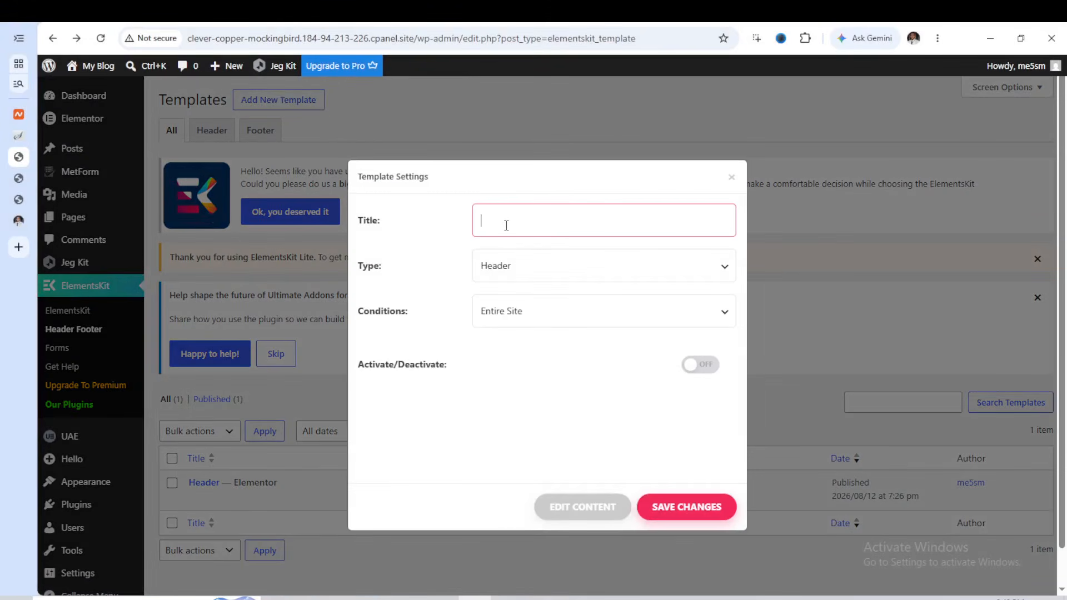
text(Footer)
click(550, 275)
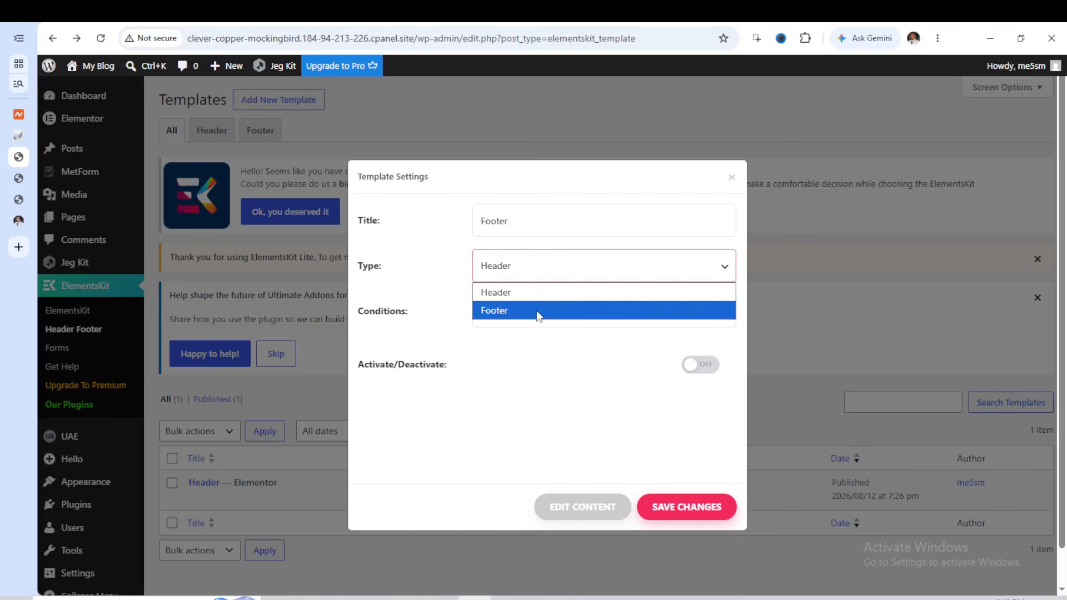
click(538, 311)
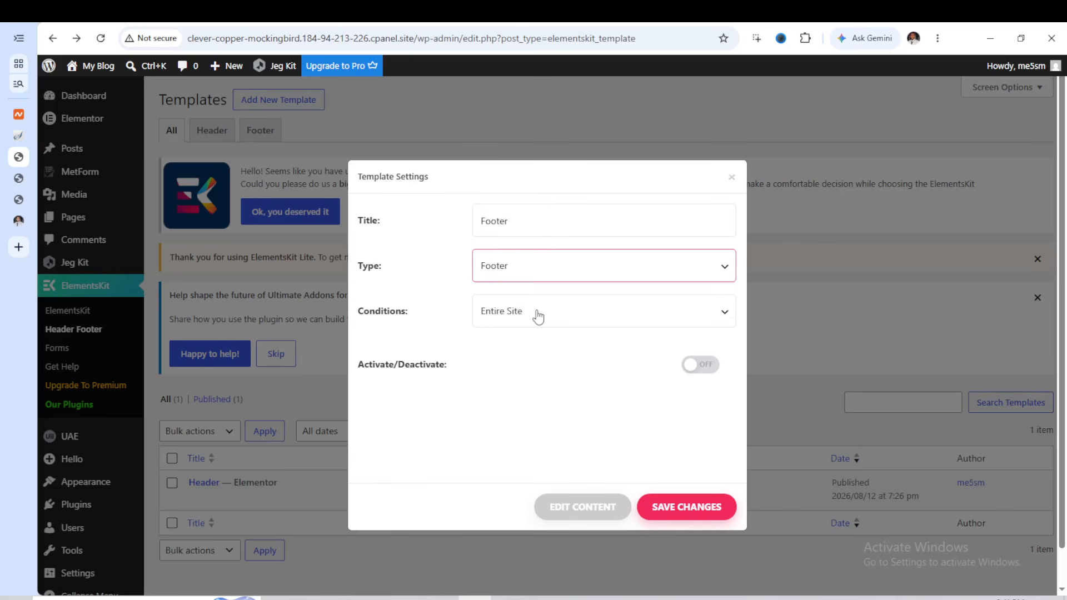
click(701, 365)
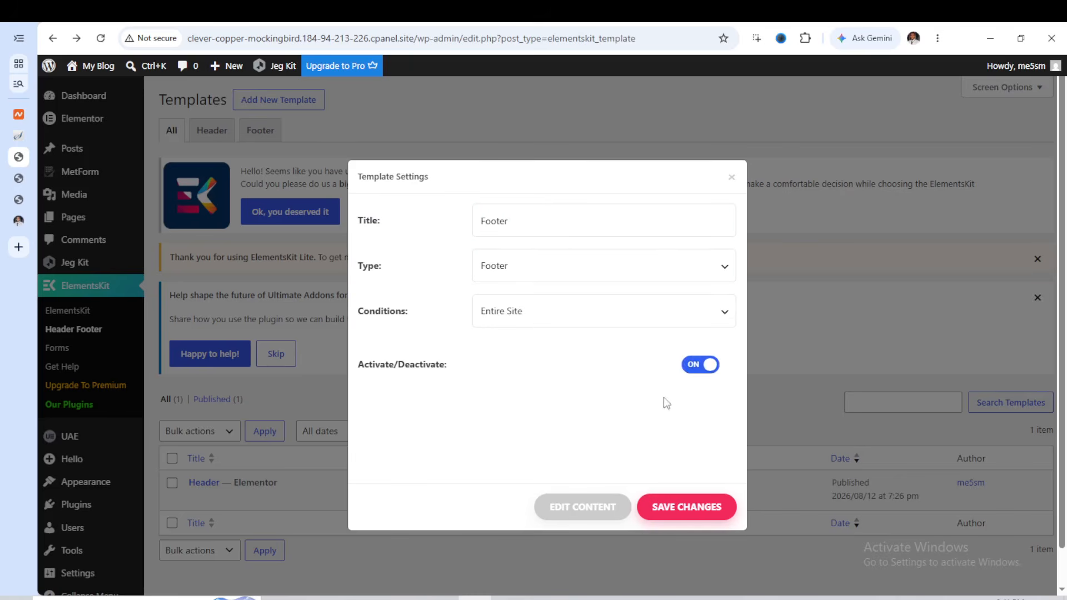
Open the new footer's content for editing, insert the Podsy kit's Footer template, and publish it
click(587, 512)
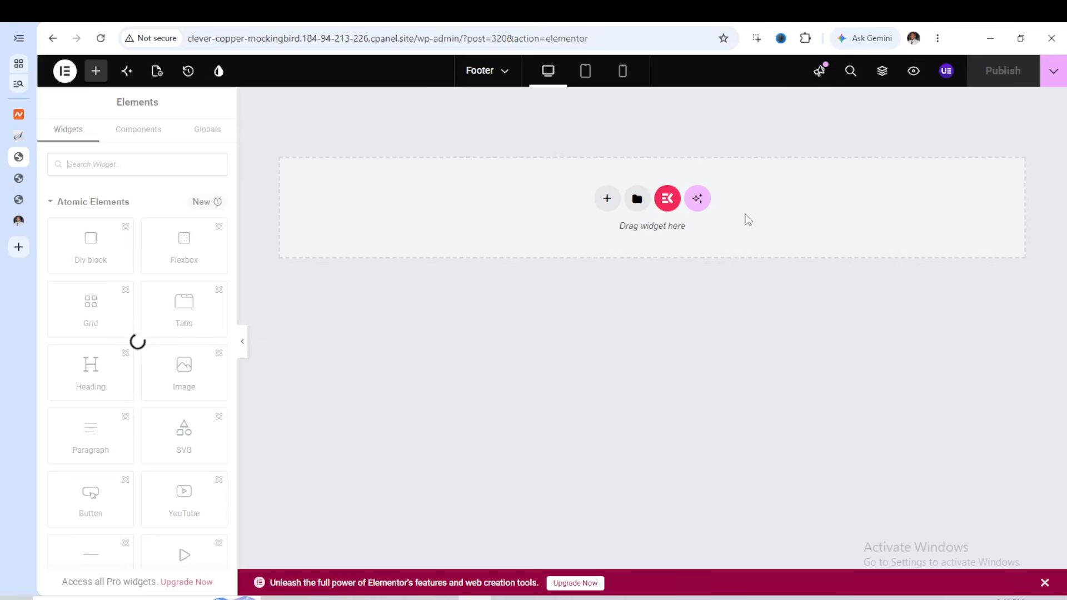
click(102, 40)
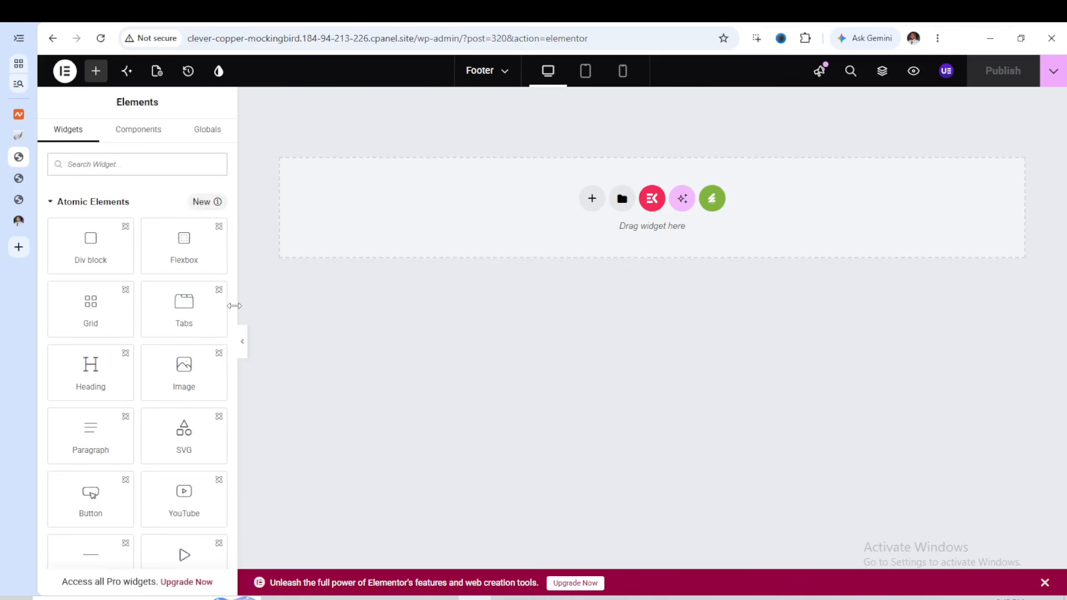
click(713, 202)
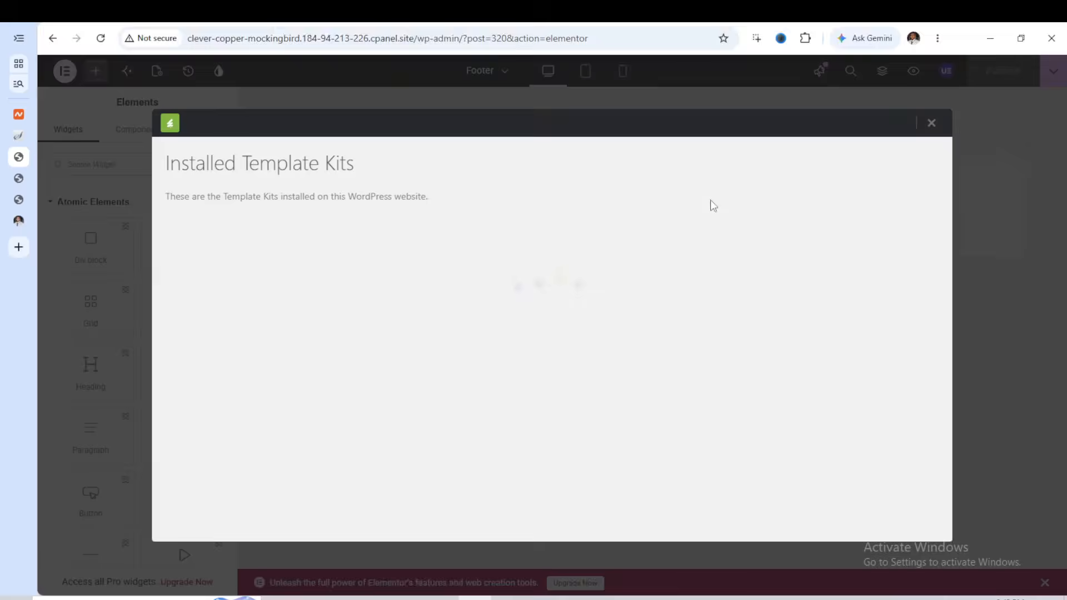
click(234, 467)
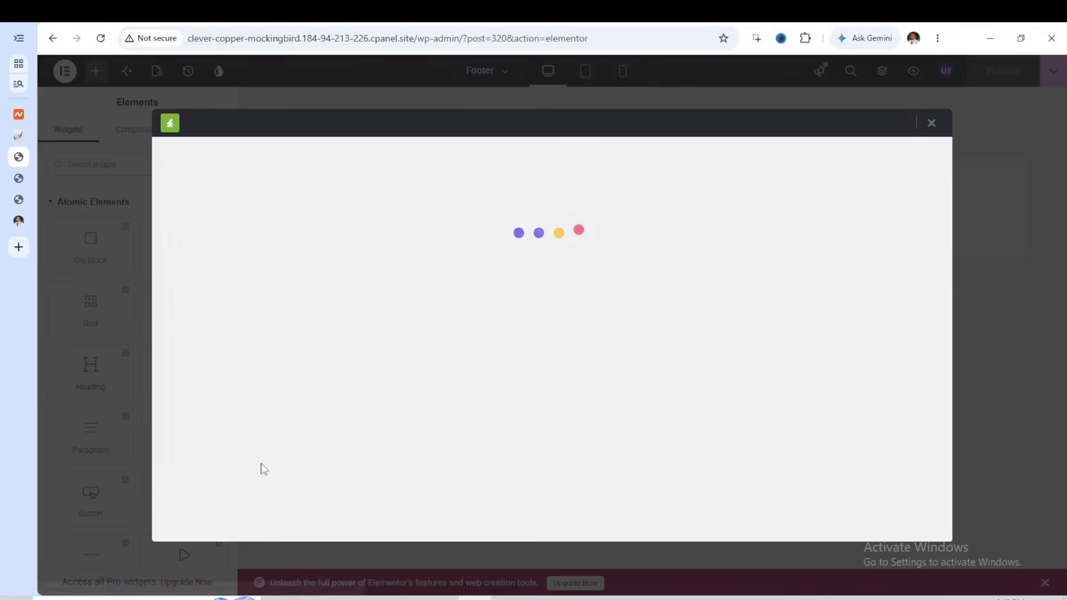
scroll(661, 347, down, 4)
scroll(660, 345, down, 10)
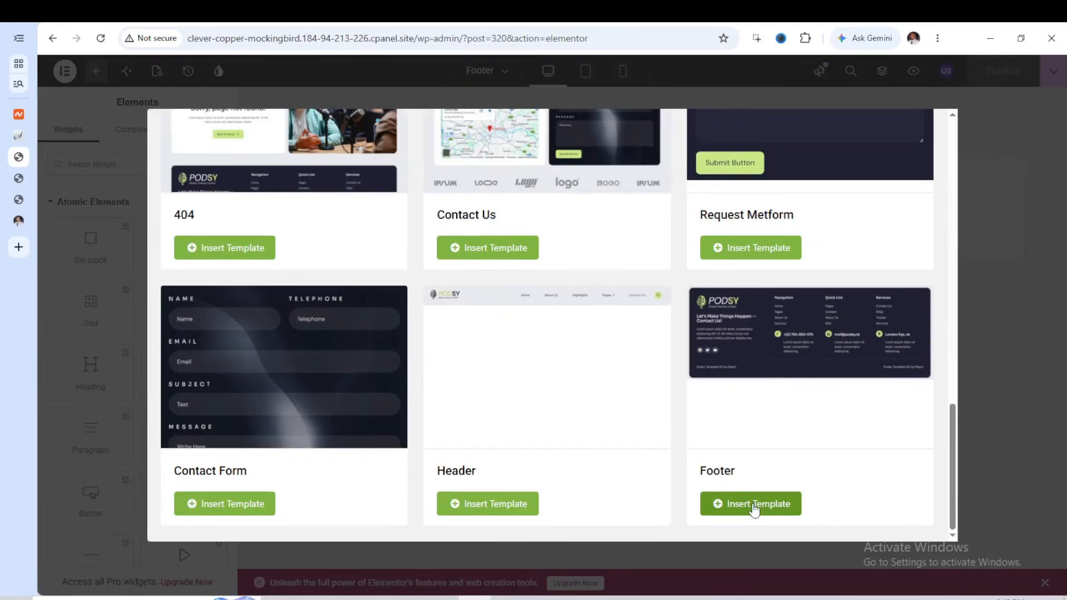
click(756, 504)
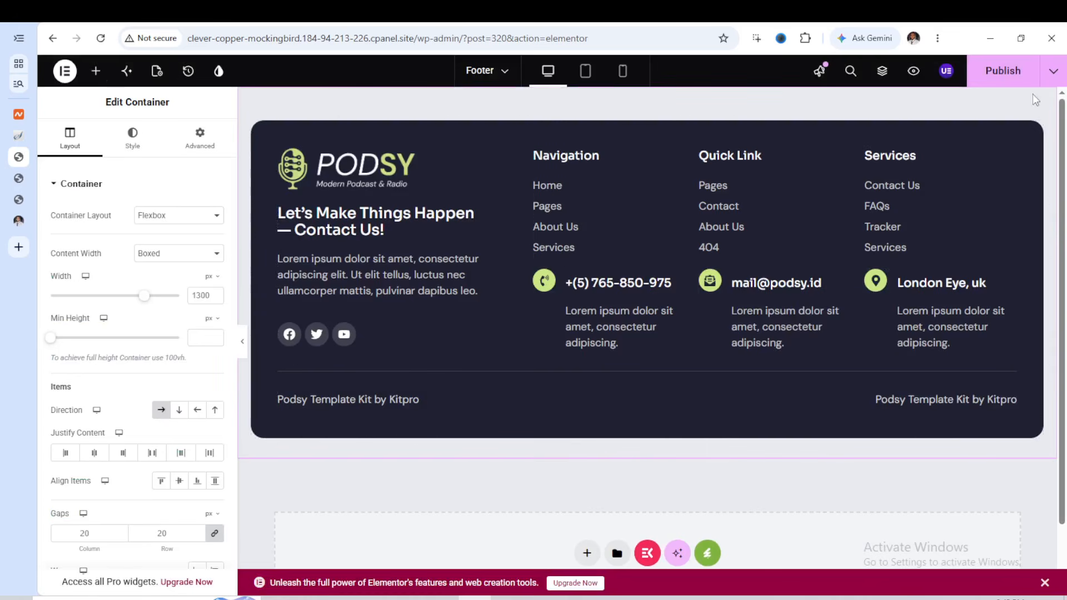
click(1003, 76)
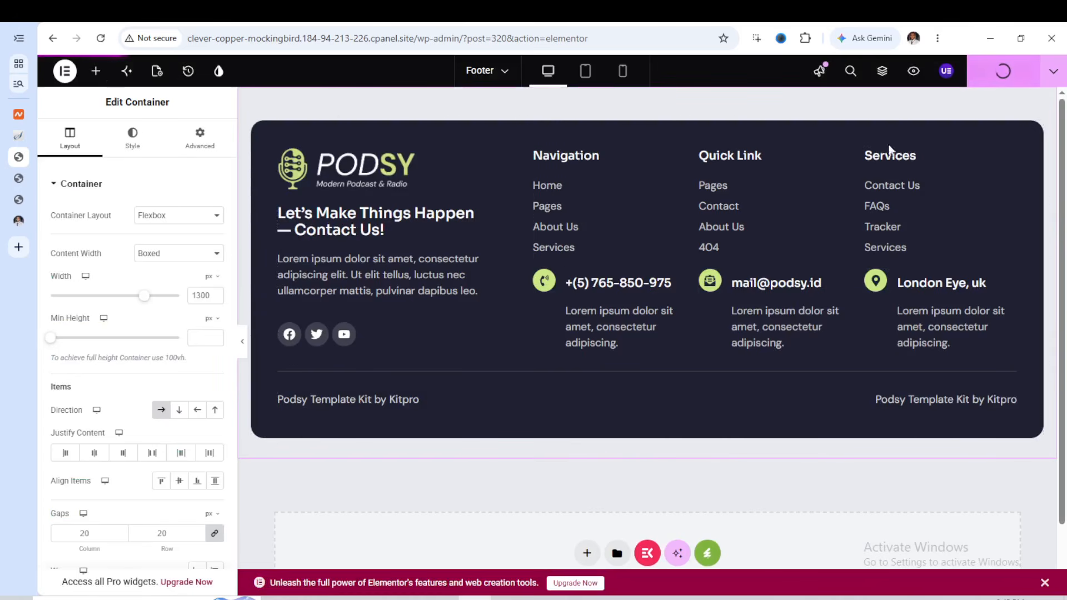
Replace the footer's Podsy logo image with logoipsum-332.png from the media library
click(382, 182)
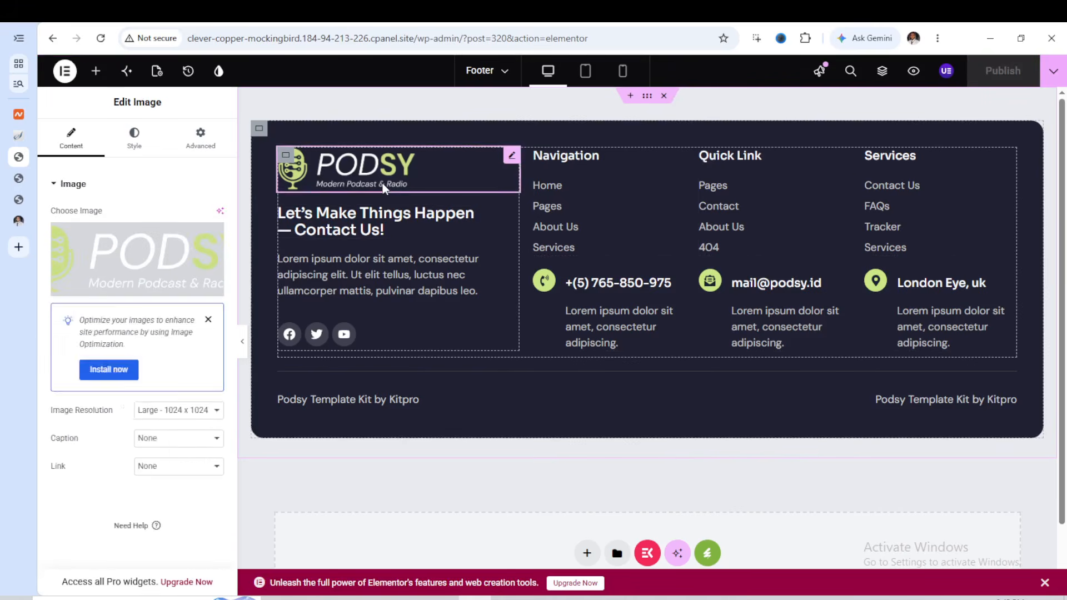
click(124, 288)
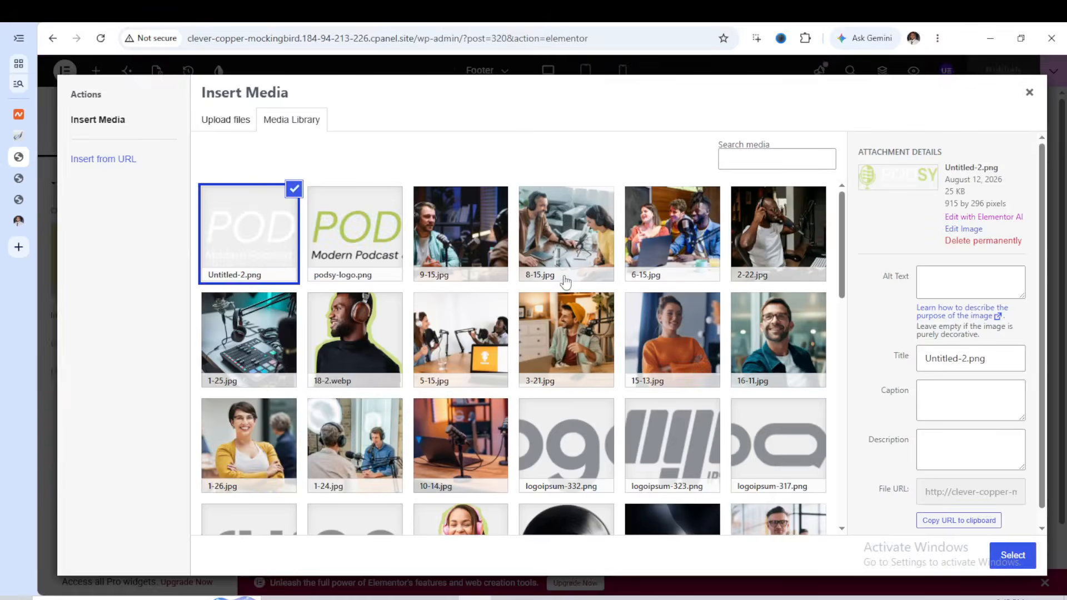
scroll(525, 302, down, 6)
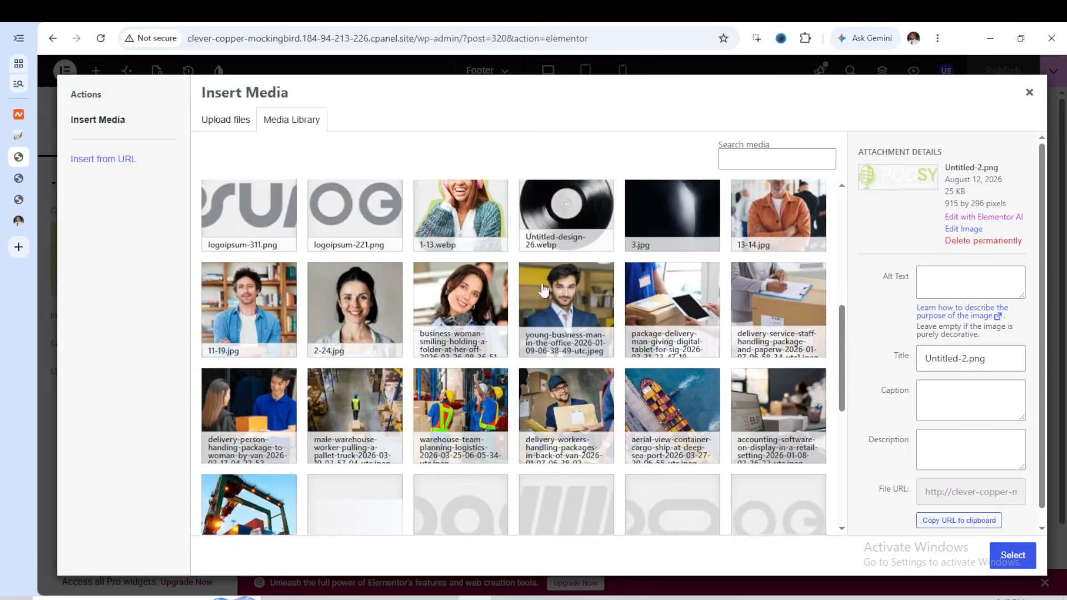
scroll(544, 289, down, 5)
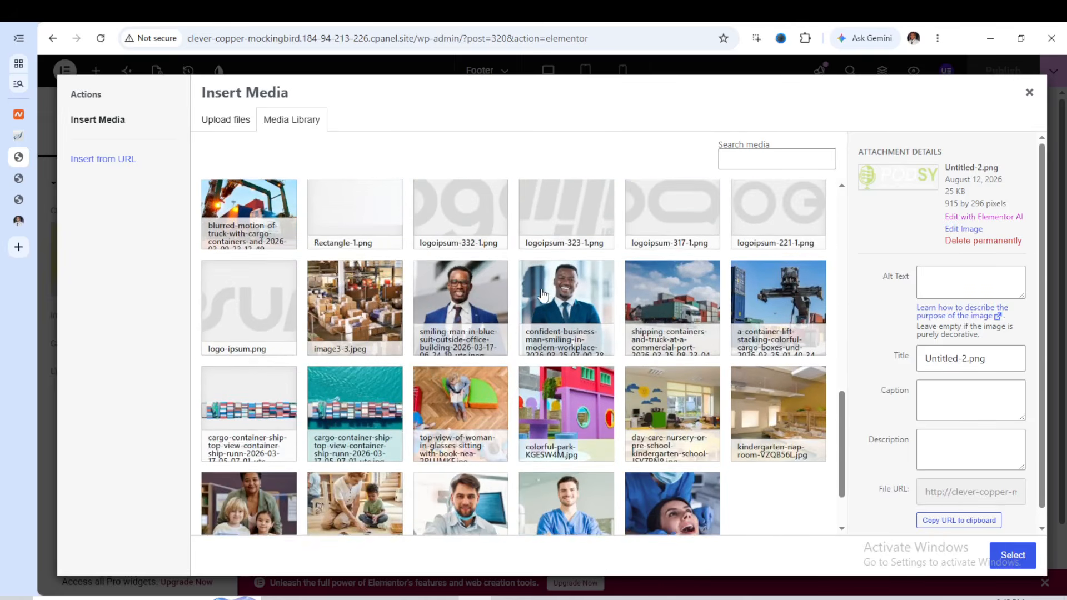
scroll(544, 294, down, 2)
scroll(544, 294, up, 8)
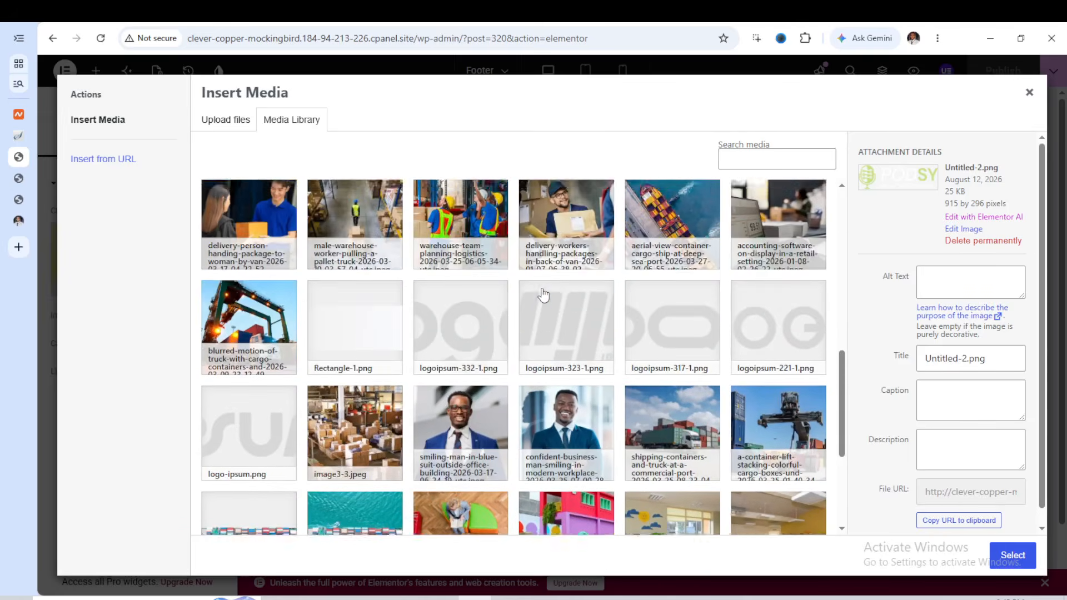
scroll(544, 295, up, 5)
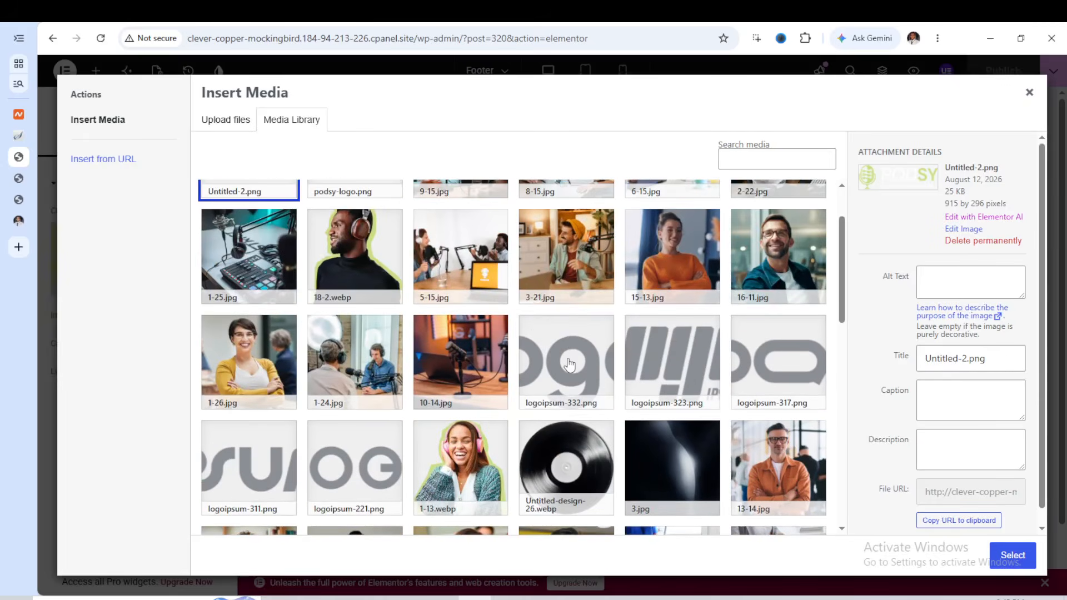
click(570, 364)
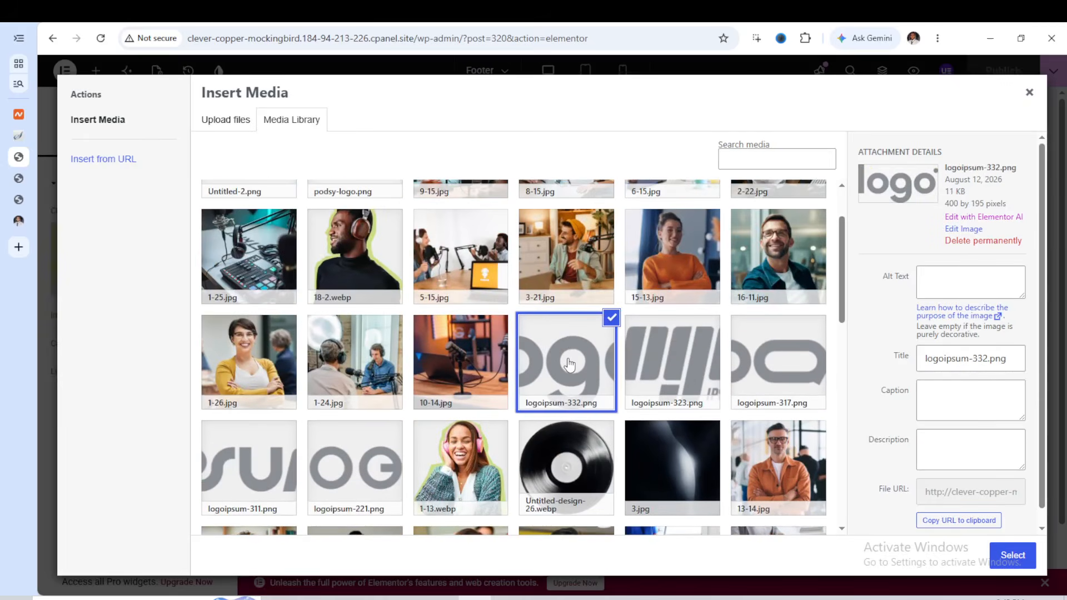
click(1005, 556)
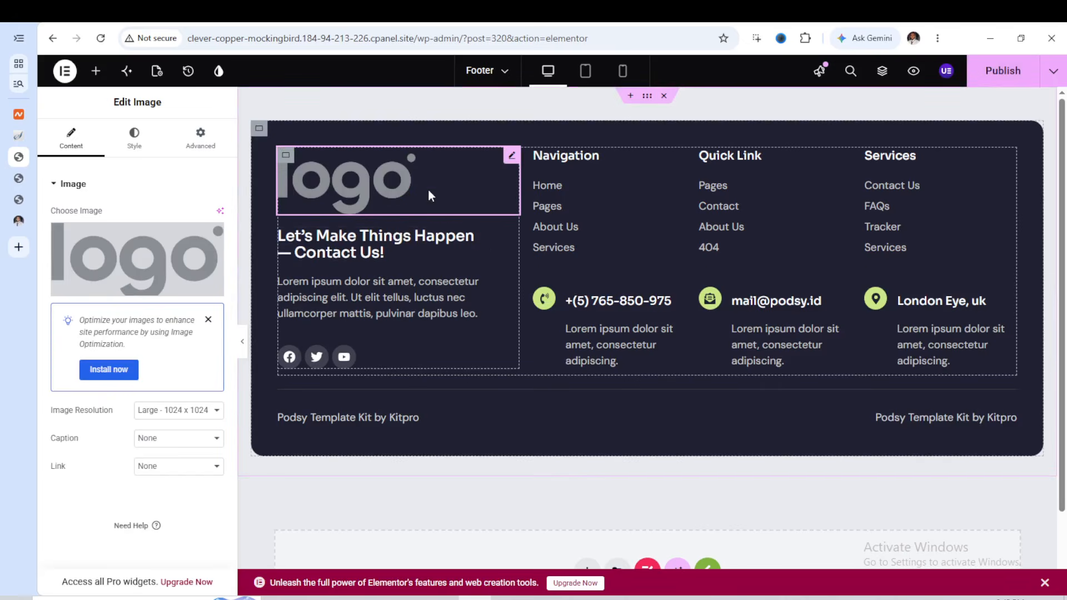
Open the "Let's Make Things Happen" heading under the logo and select its title text
click(350, 239)
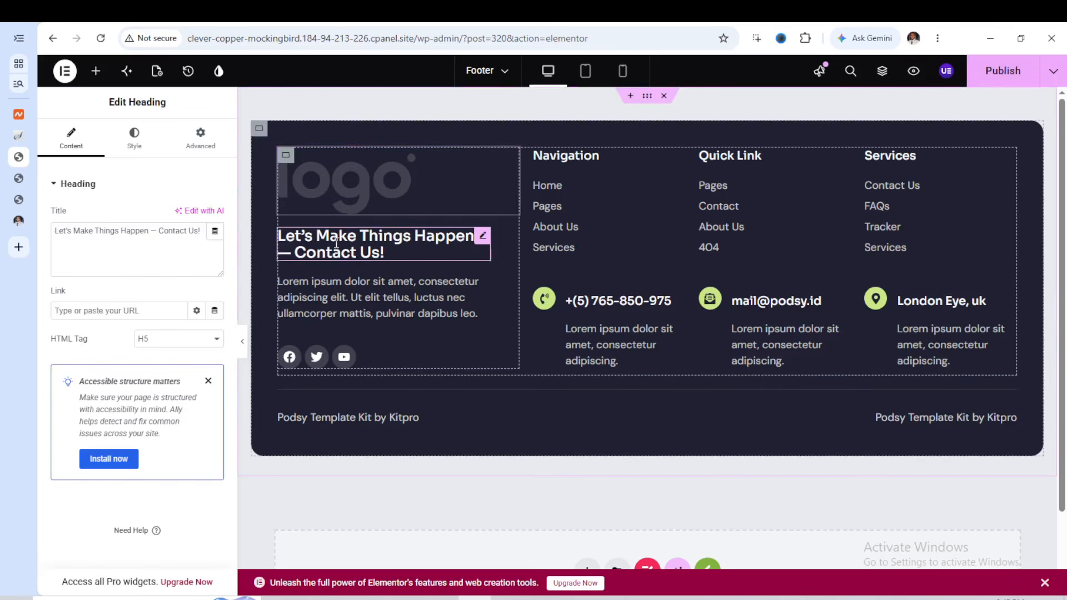
triple_click(93, 231)
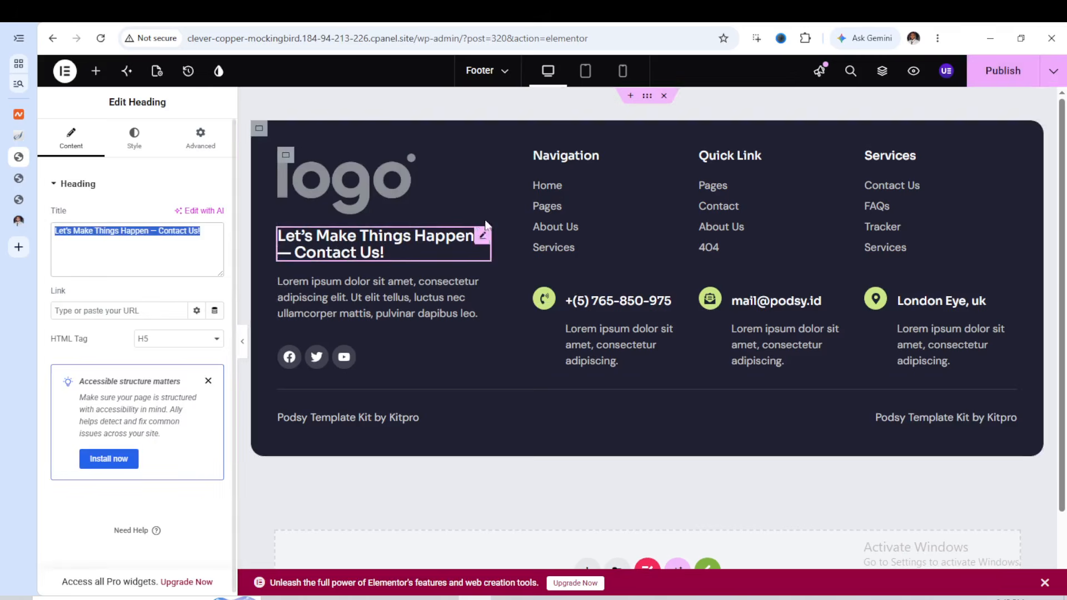
Paste the copied site URL as the link of the Home item in the footer's Navigation list
click(550, 190)
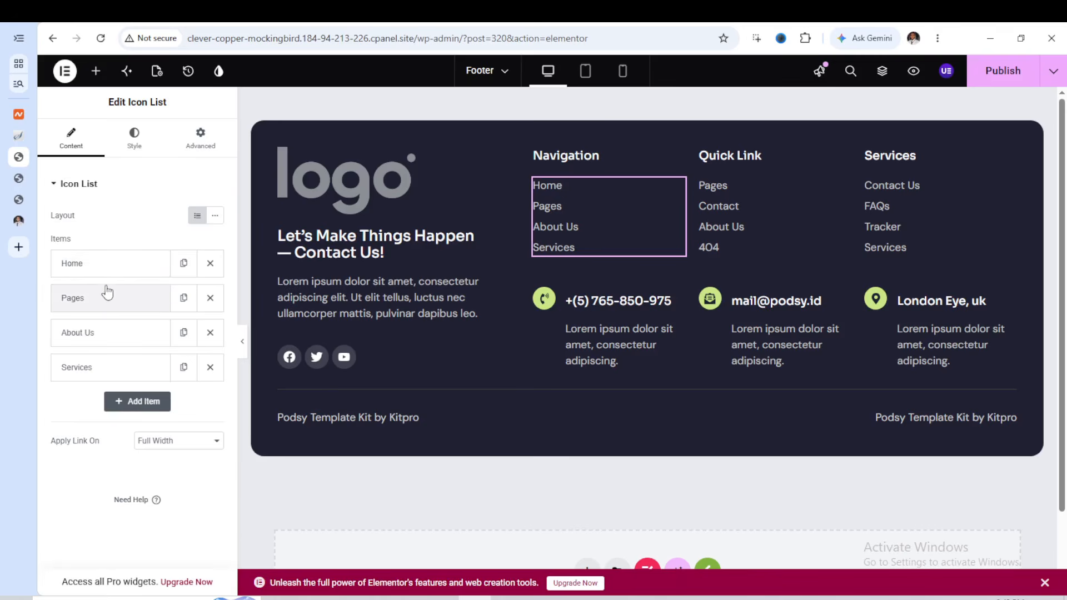
click(111, 265)
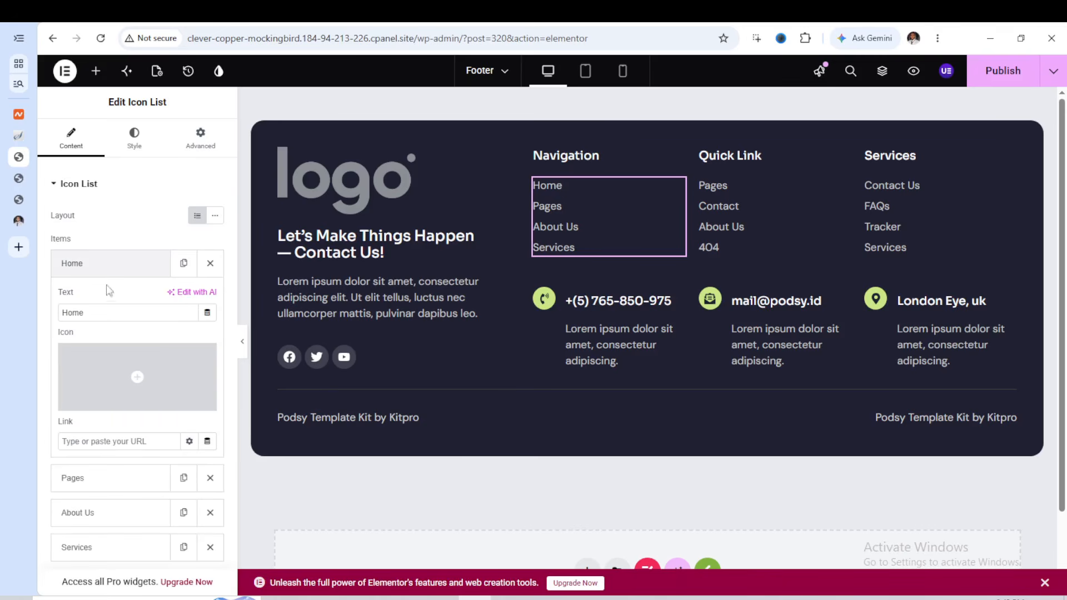
right_click(91, 441)
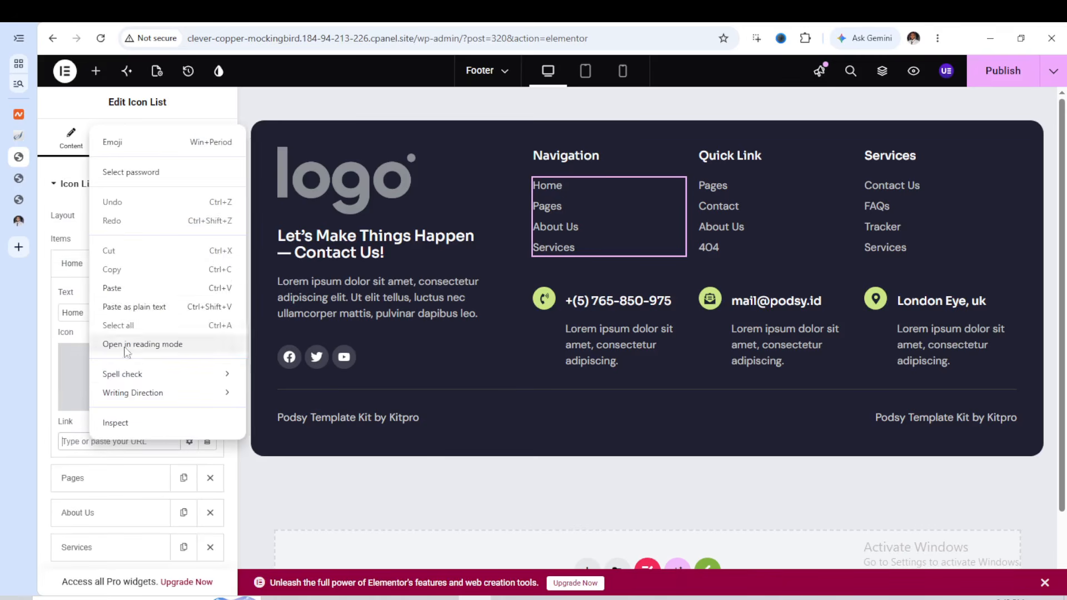
click(125, 288)
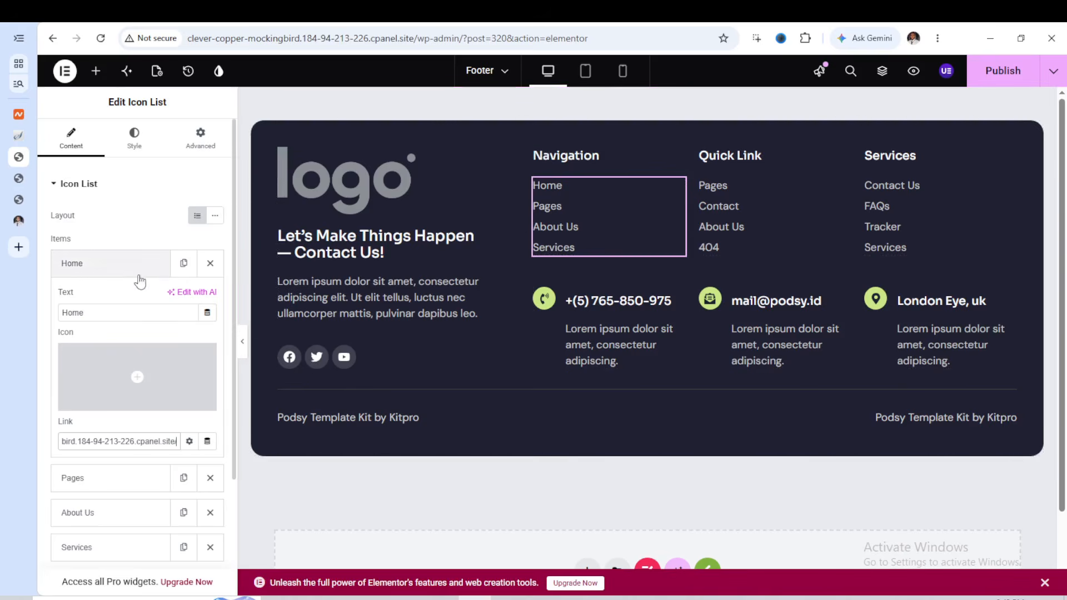
click(122, 267)
Rename the Pages item in the footer's Navigation list to Services
click(119, 300)
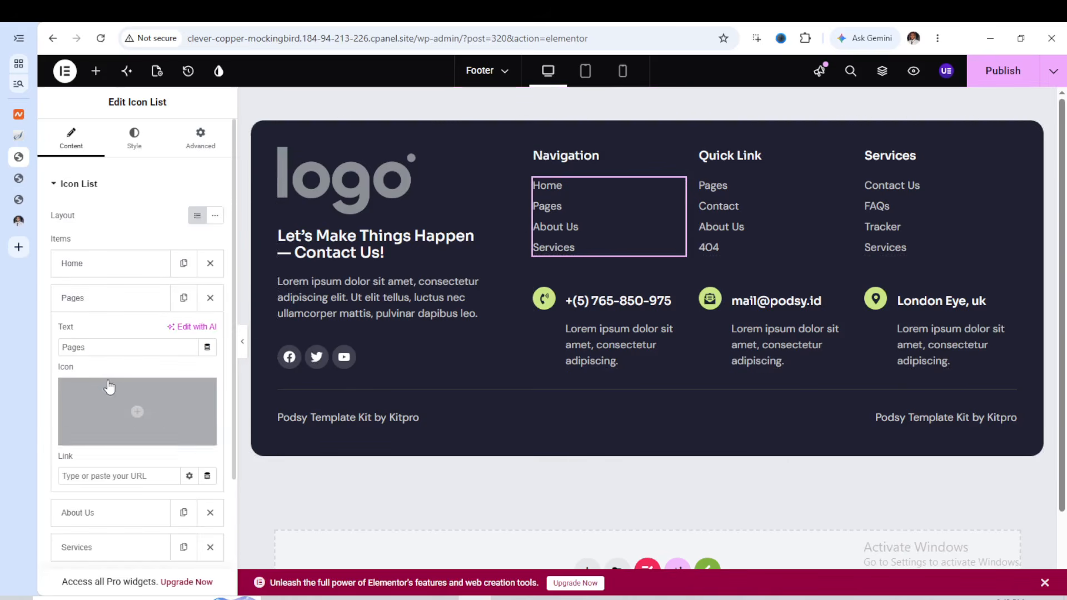
click(73, 298)
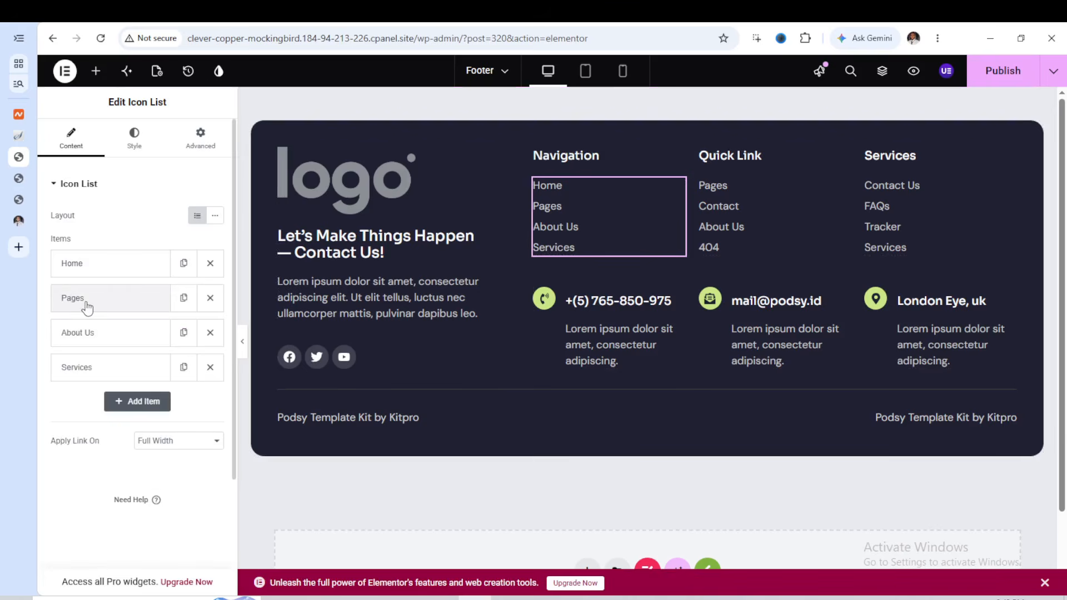
click(86, 304)
double_click(81, 349)
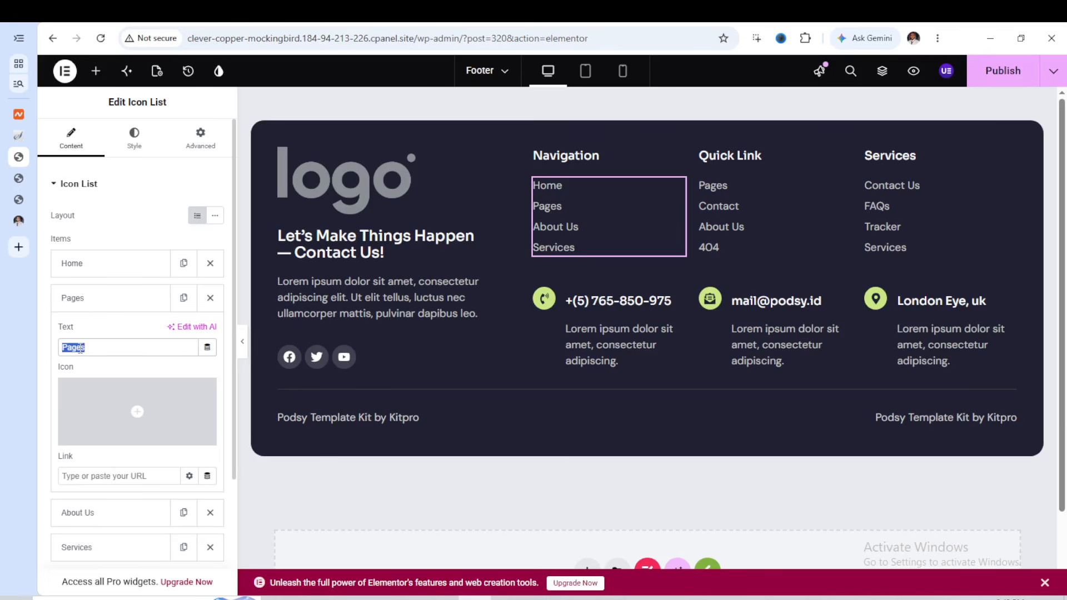
text(Services)
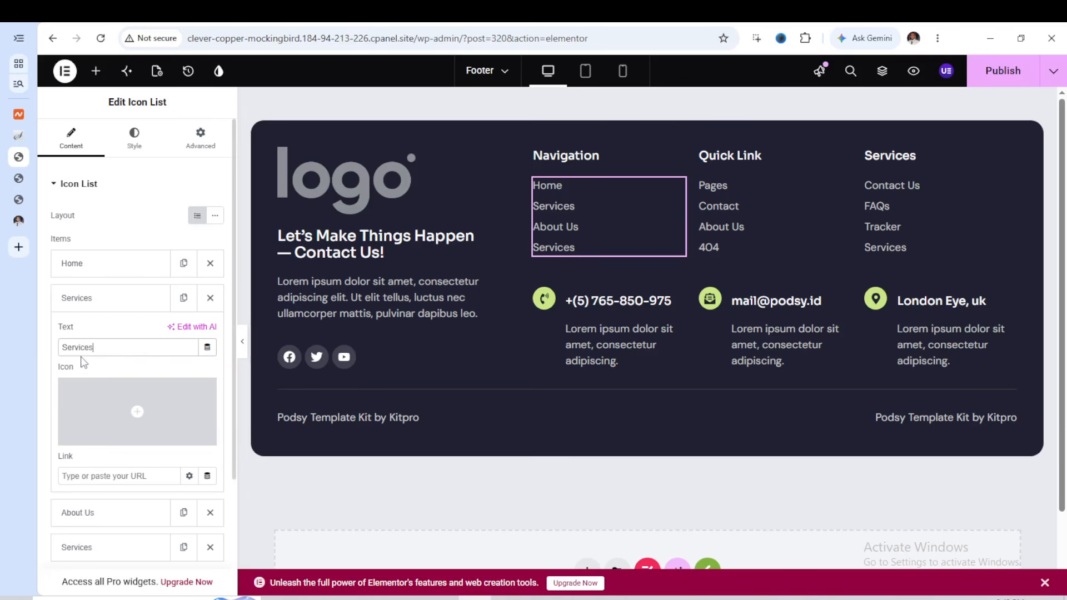
Paste the copied site URL as the link of the Navigation list's second item, Services
click(98, 475)
right_click(98, 477)
click(136, 321)
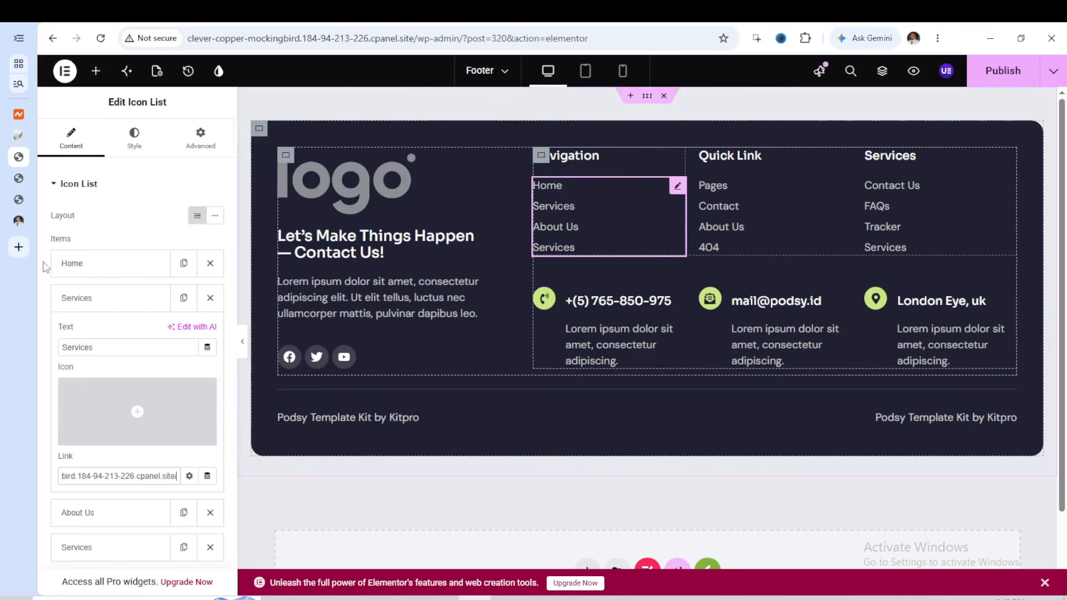
click(89, 299)
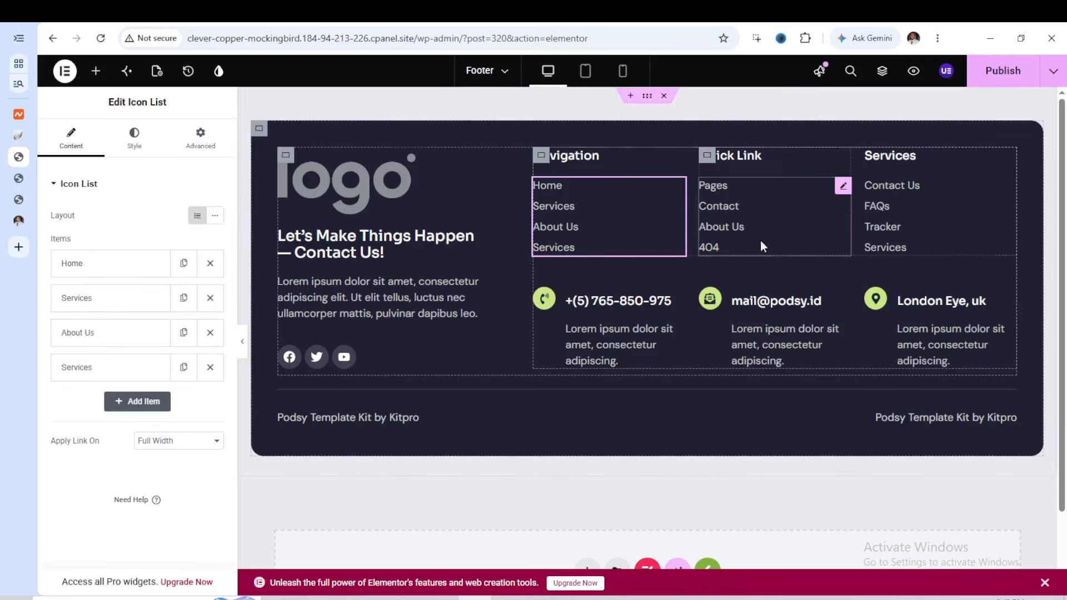
Open the item settings of the footer's Quick Link list and of its Services list
click(739, 218)
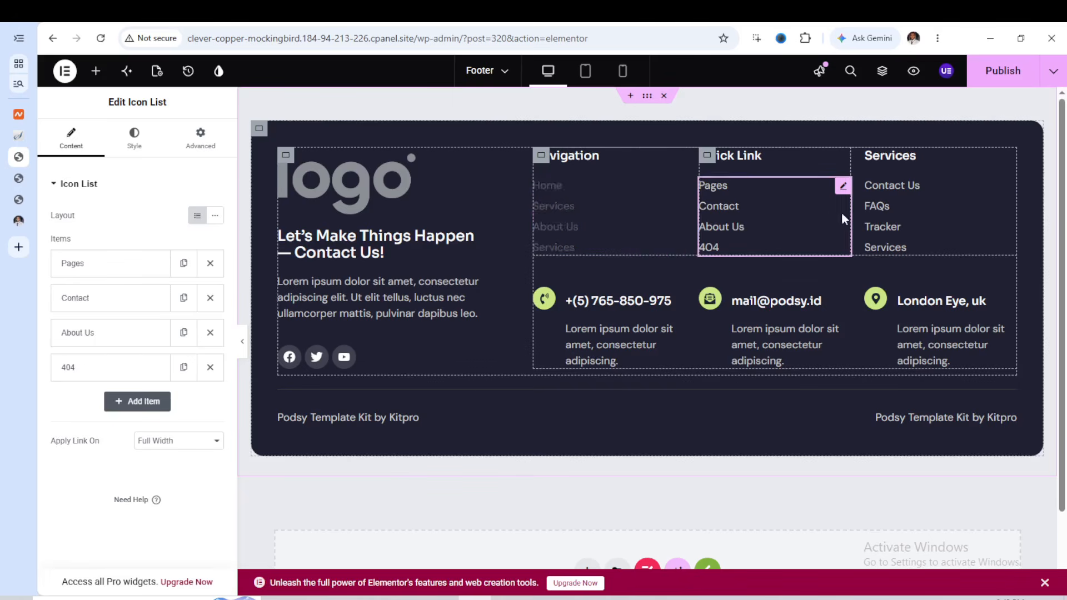
click(939, 210)
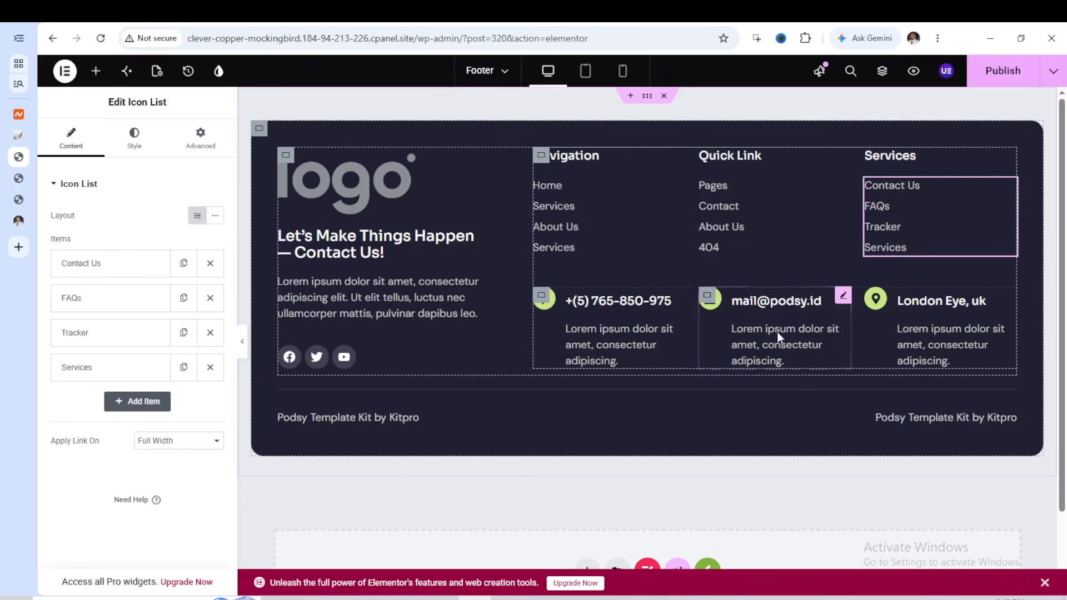
Change the icon of the footer's phone contact box to the solid square phone icon from the icon library
click(652, 297)
mouse_move(119, 276)
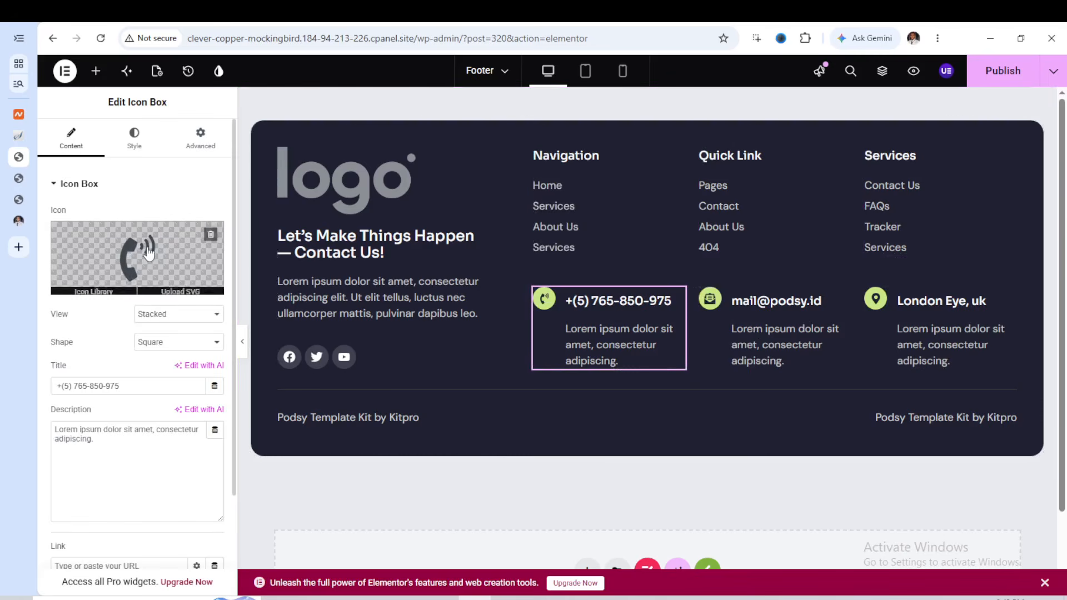
click(103, 286)
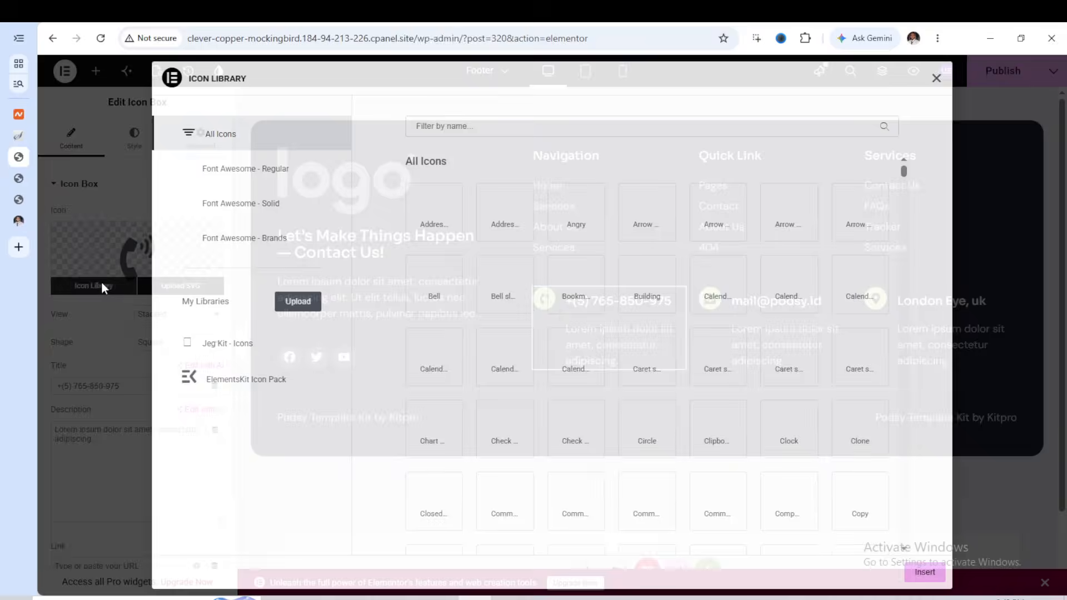
click(582, 225)
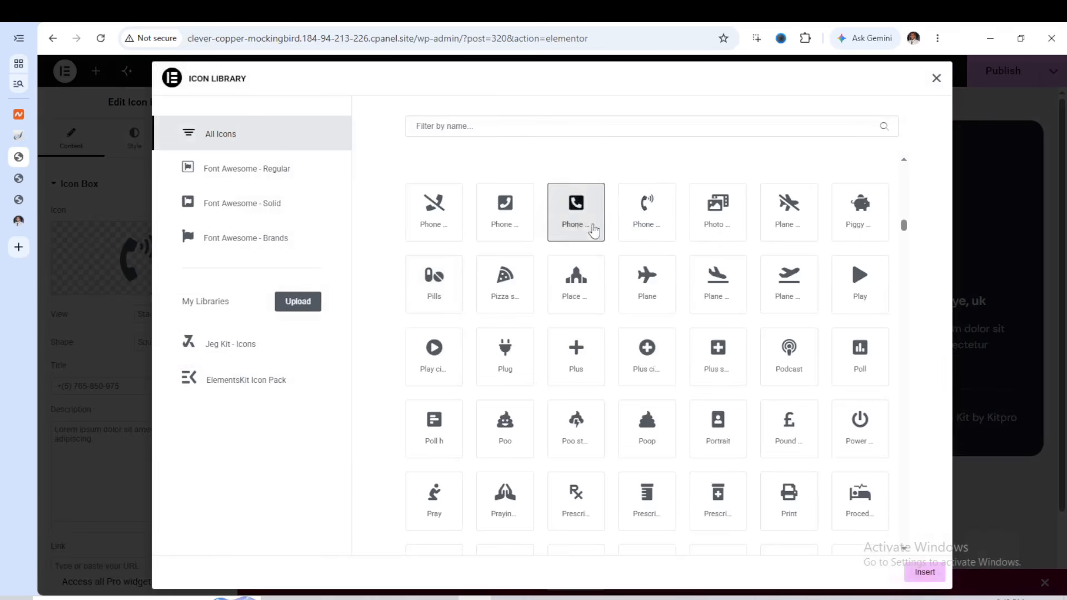
click(918, 574)
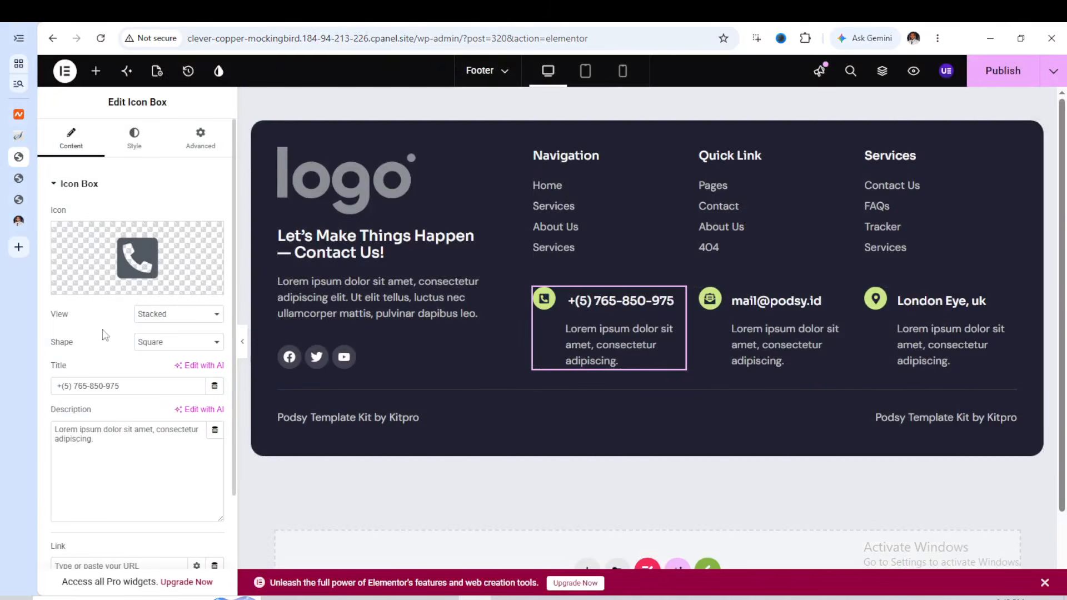
Select the title text of the phone contact box, followed by its description text
click(109, 386)
triple_click(109, 386)
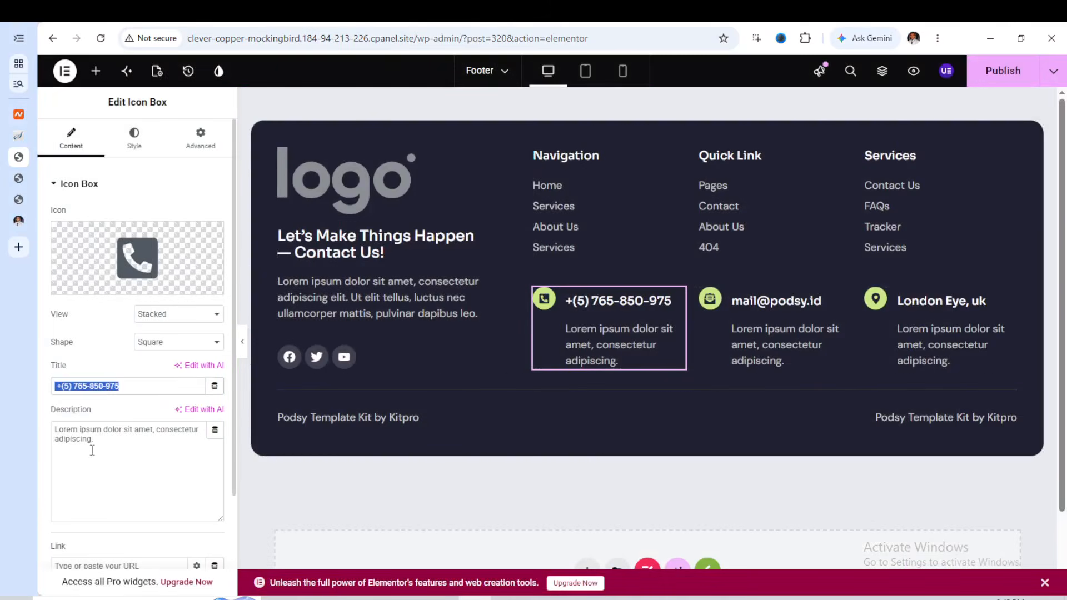
click(98, 437)
triple_click(98, 437)
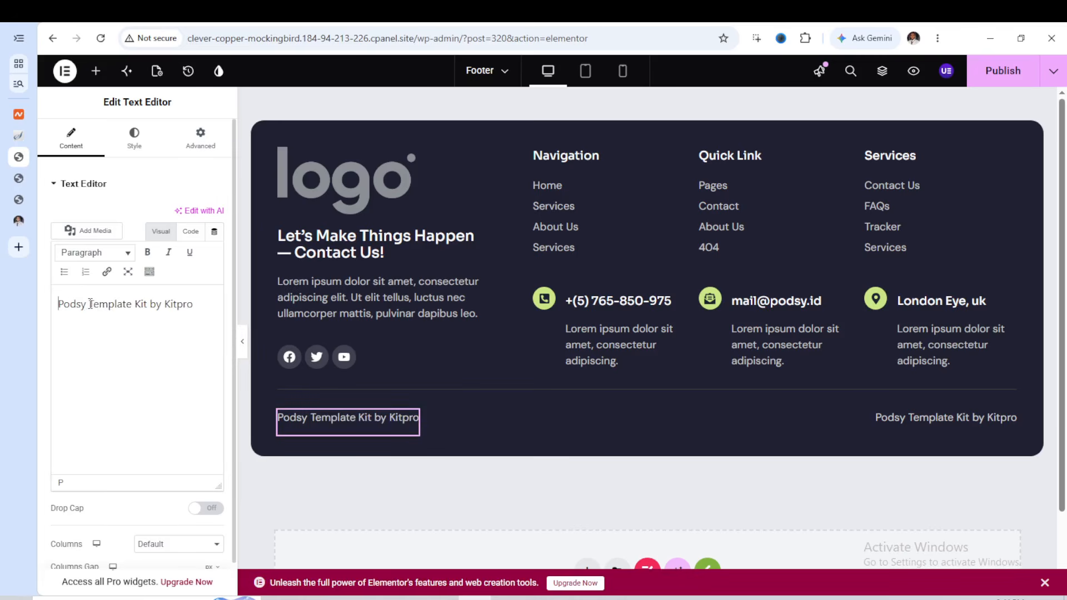
Replace the left credit text below the footer's divider line with "My Podcast"
double_click(90, 304)
triple_click(90, 304)
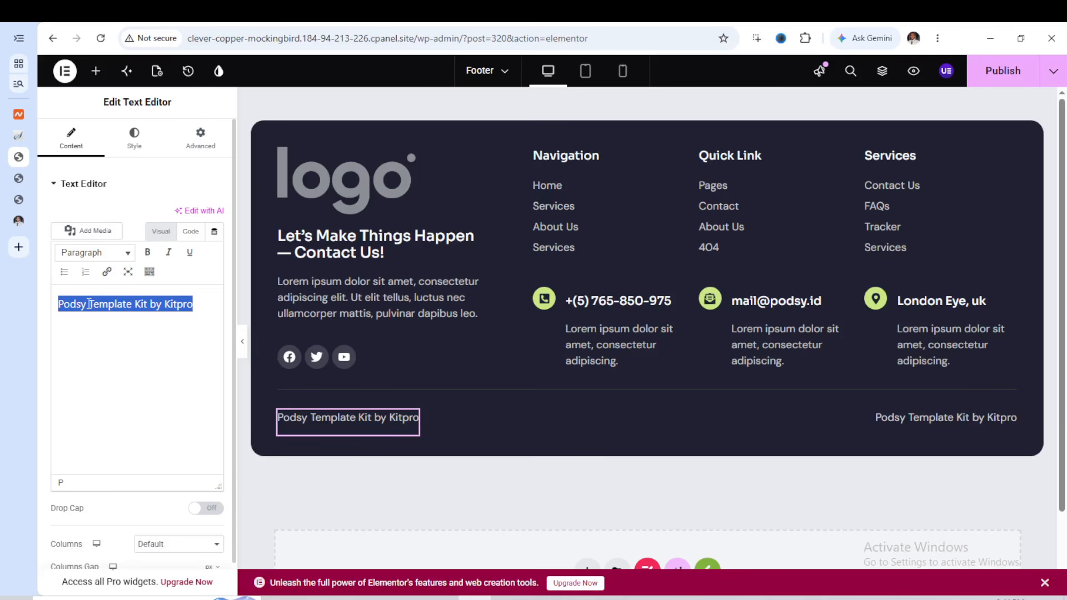
text(My )
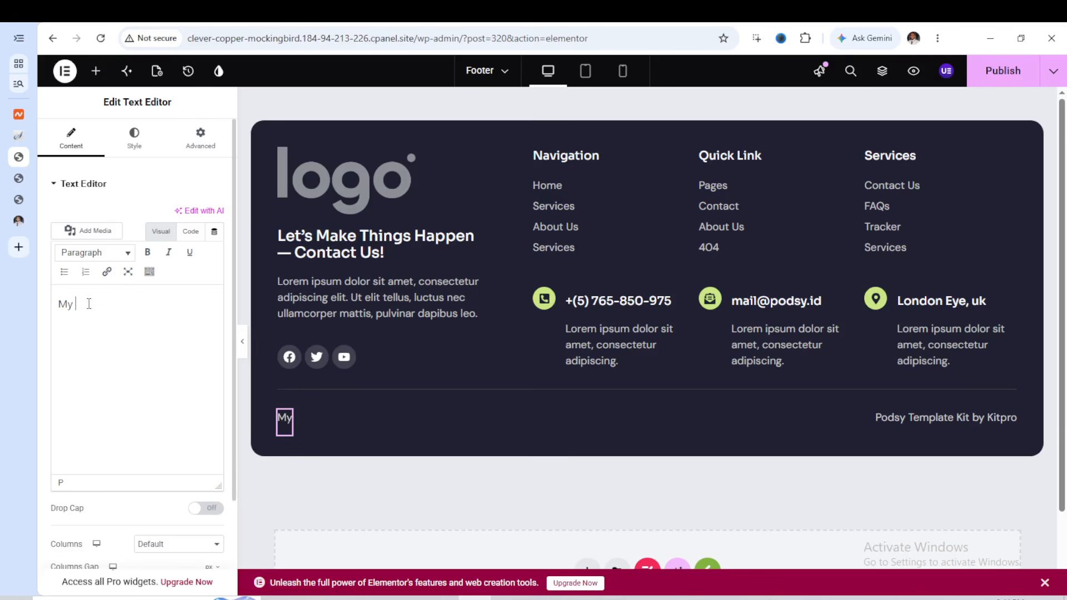
text(Podcast)
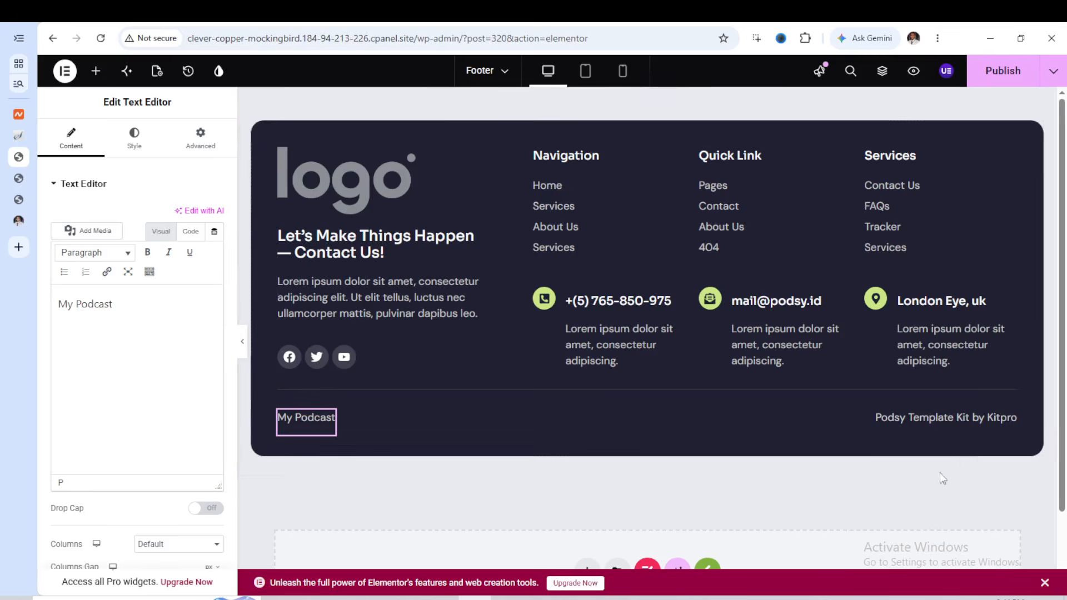
Replace the "Podsy Template Kit by Kitpro" text at the footer's right end with "2026 copyright"
click(974, 421)
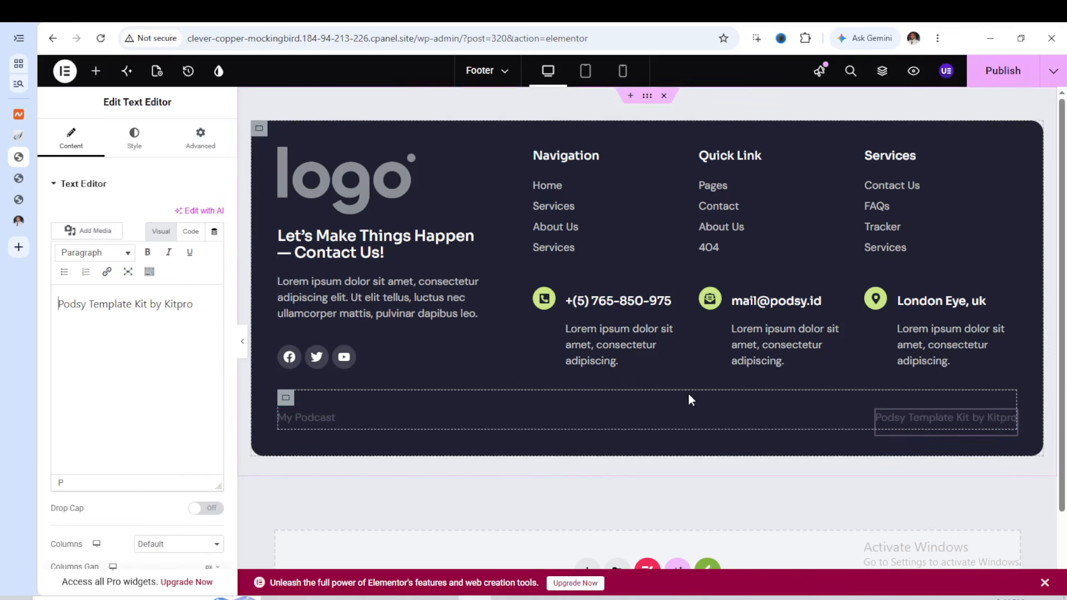
triple_click(114, 301)
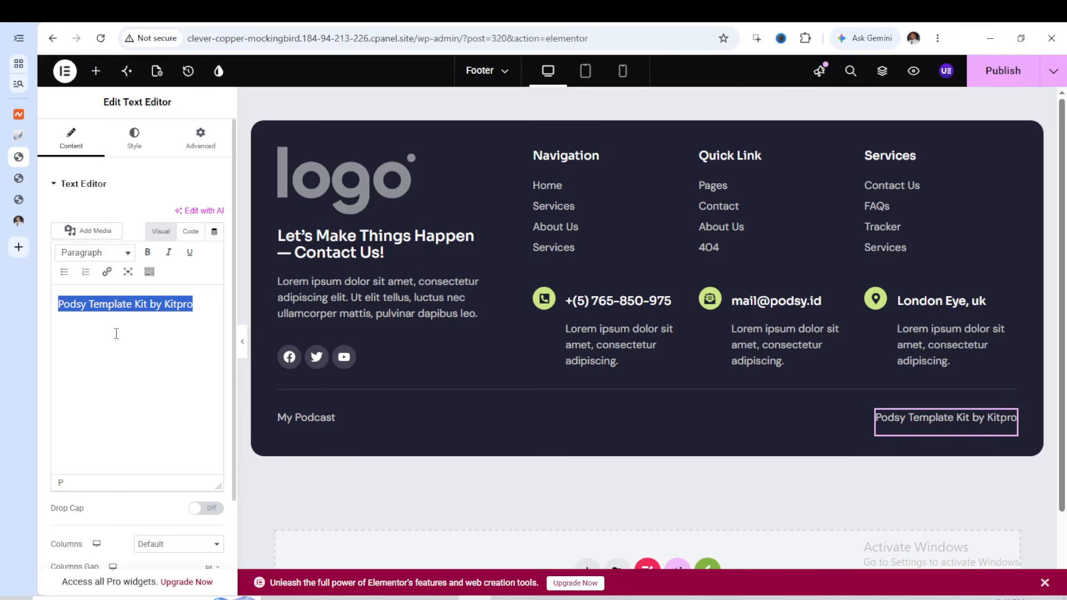
text(2)
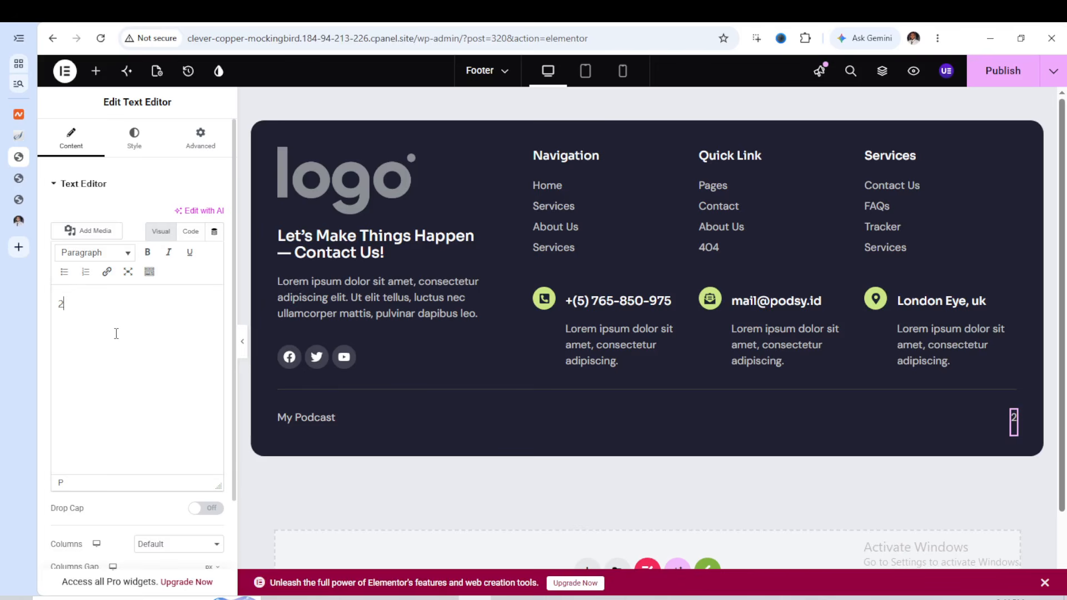
text(00)
key(BackSpace)
text(26)
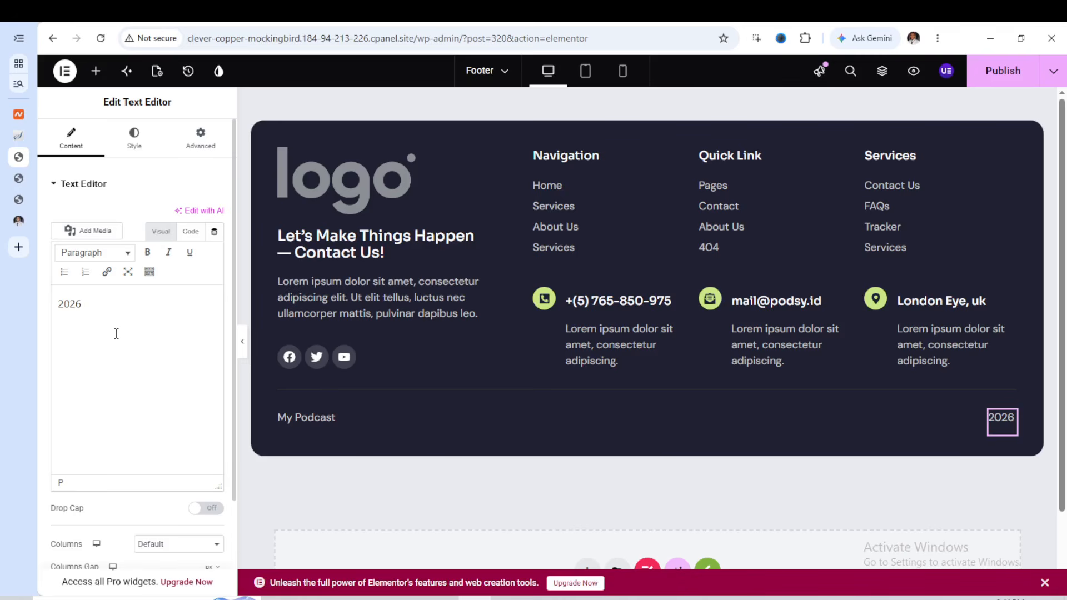
text( copy)
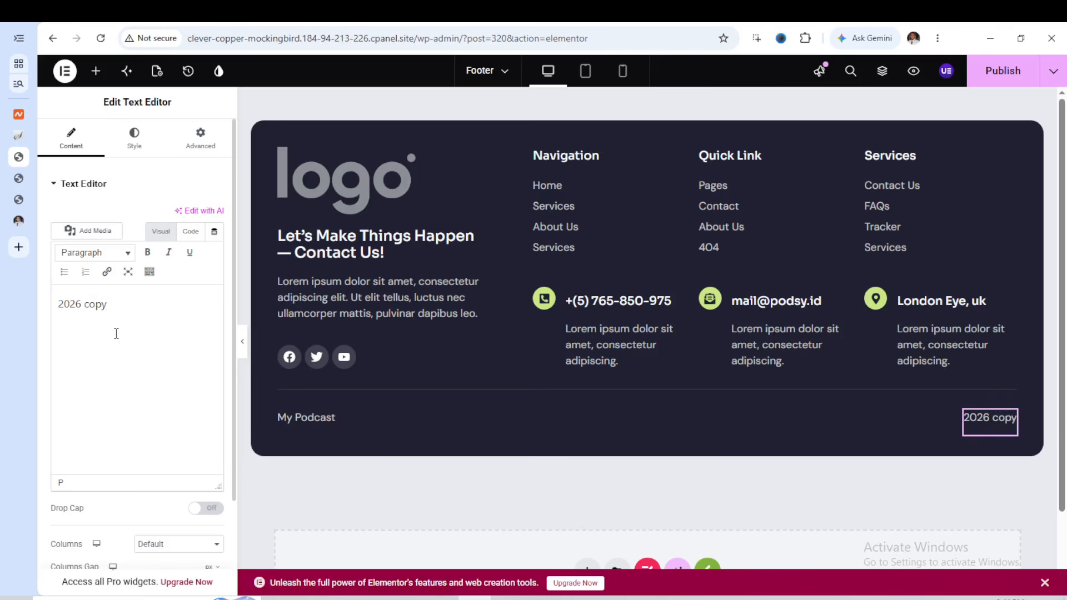
text(right)
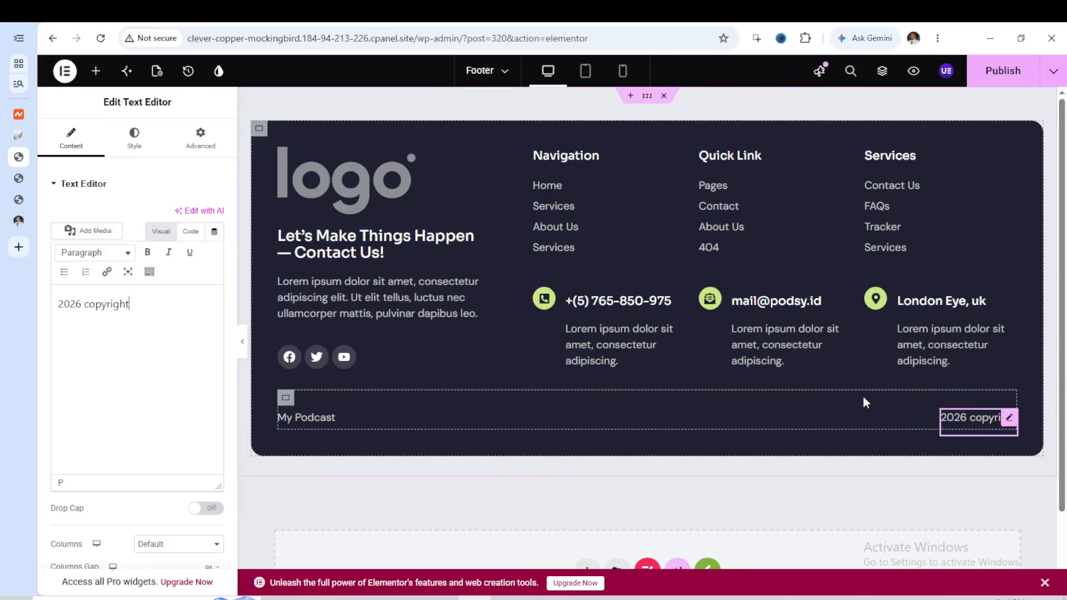
click(82, 304)
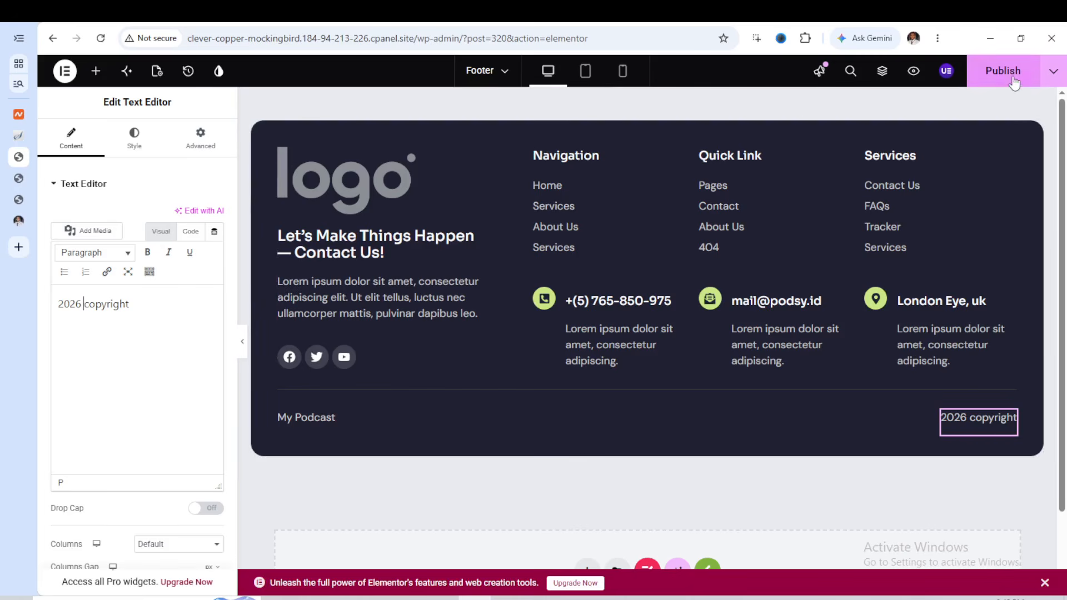
Set the footer container's background color to dark blue #111552 and publish the footer
mouse_move(688, 137)
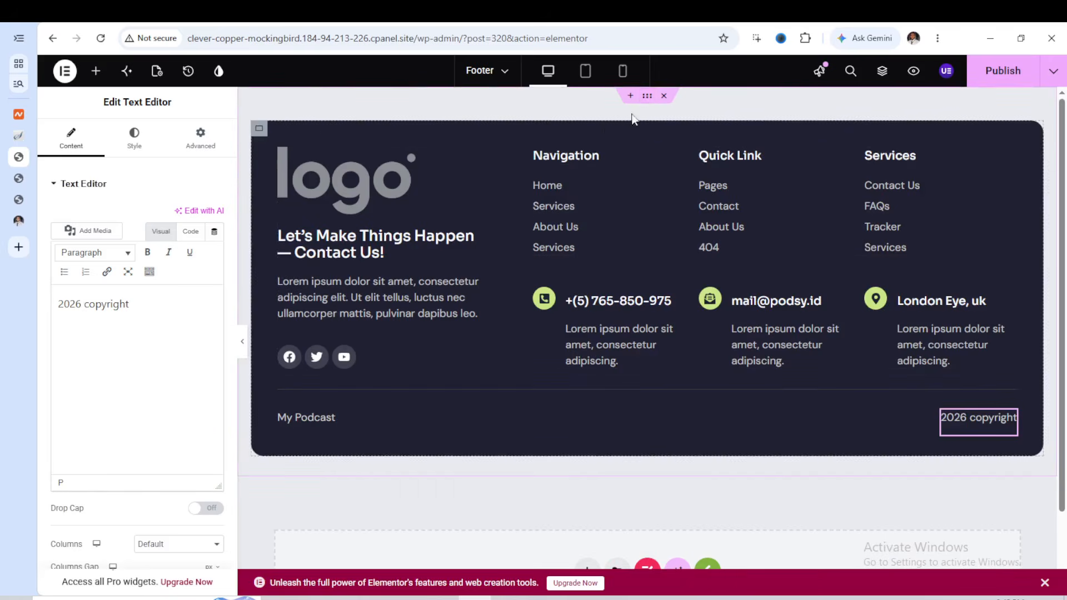
click(259, 130)
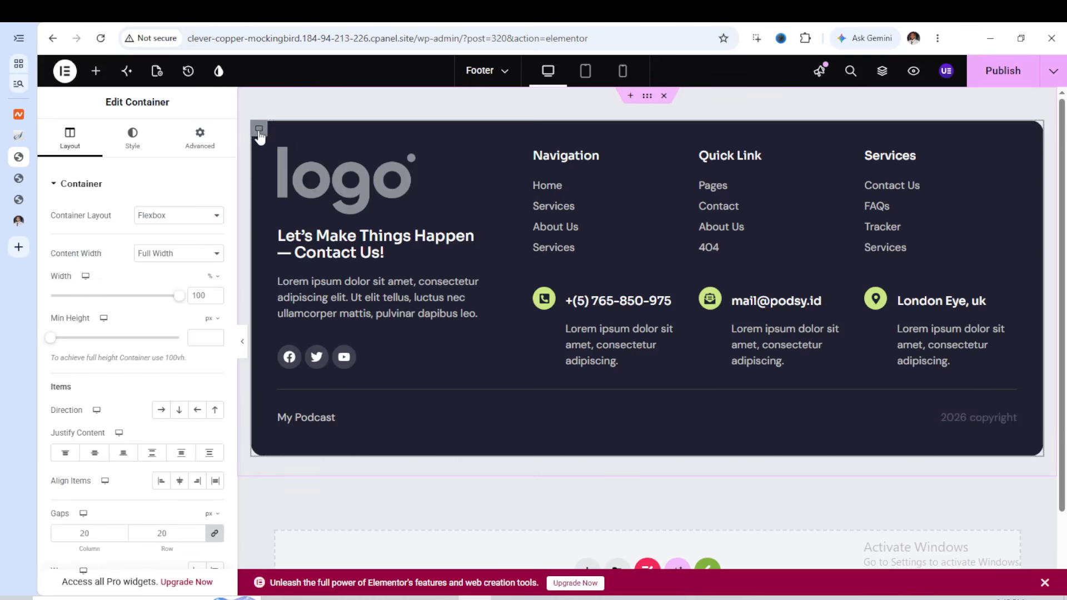
click(134, 142)
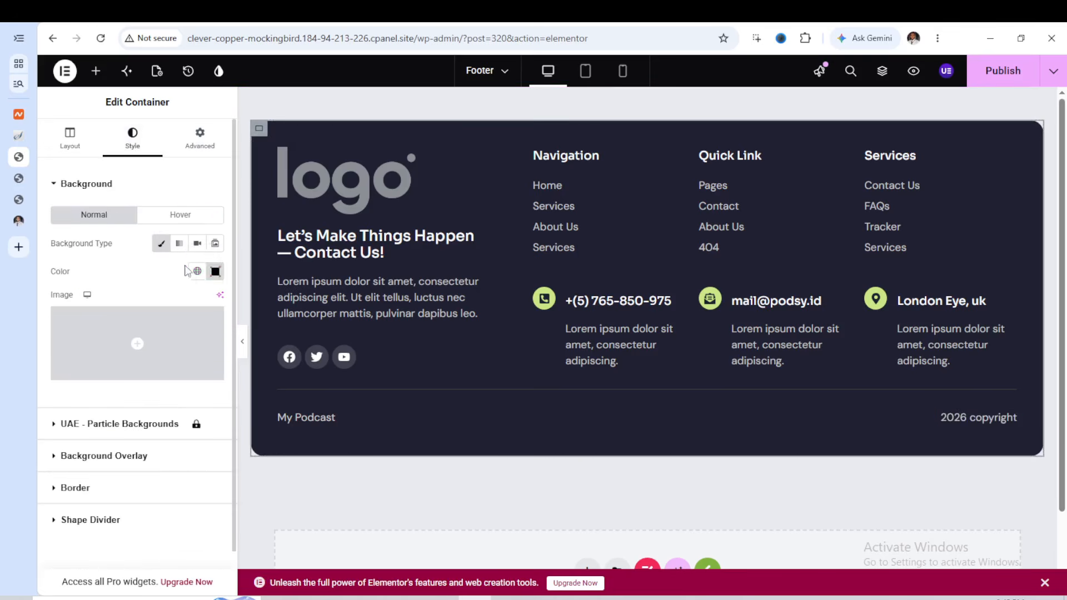
click(216, 272)
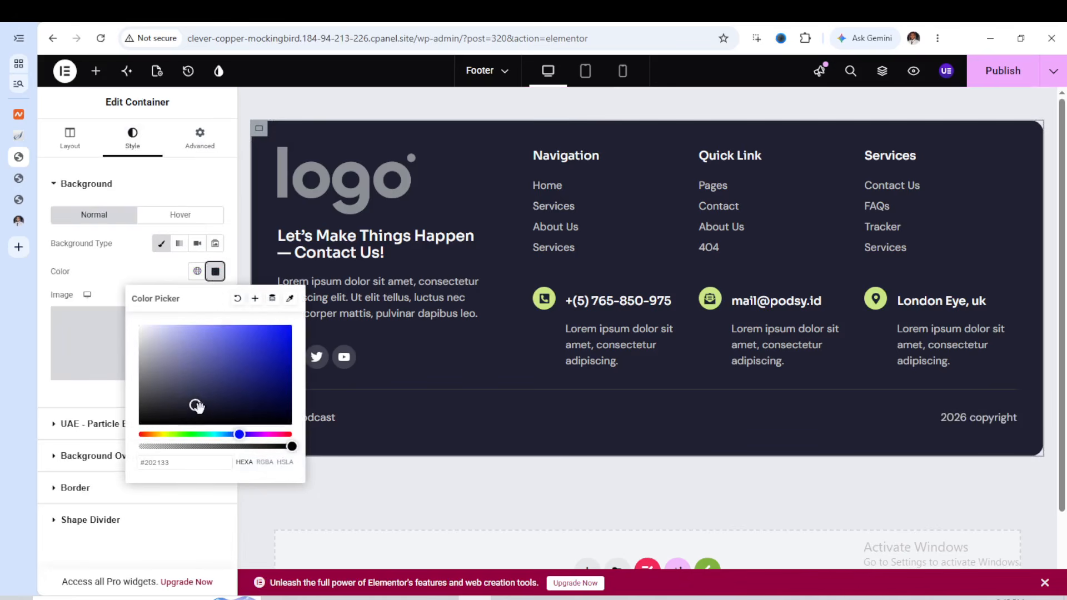
drag(197, 405, 259, 393)
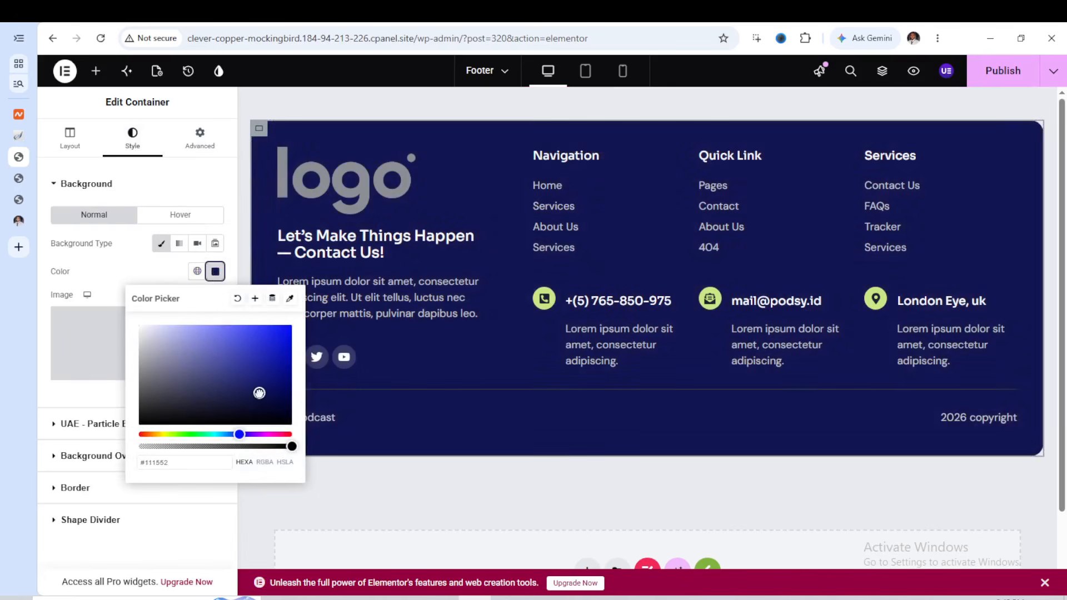
click(1017, 80)
click(1017, 80)
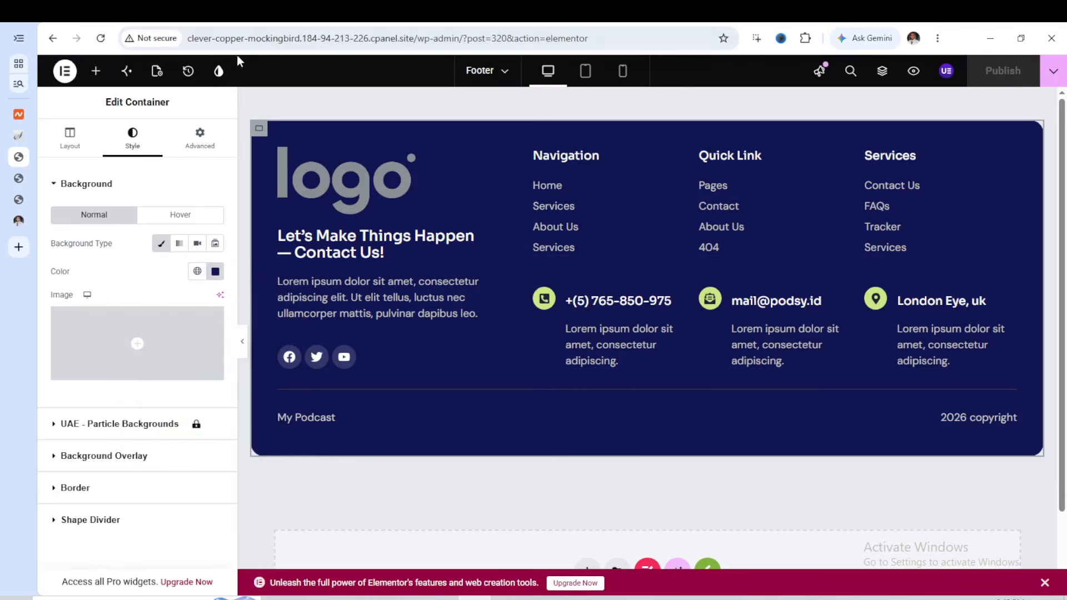
Reload the live homepage and check the published footer at the end of the page
click(18, 178)
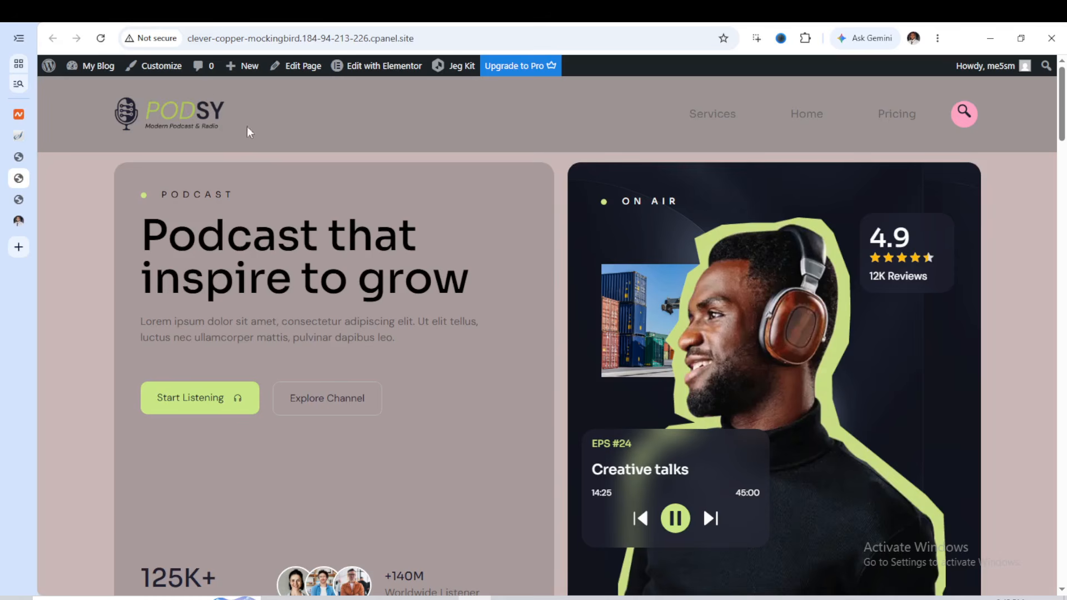
click(100, 38)
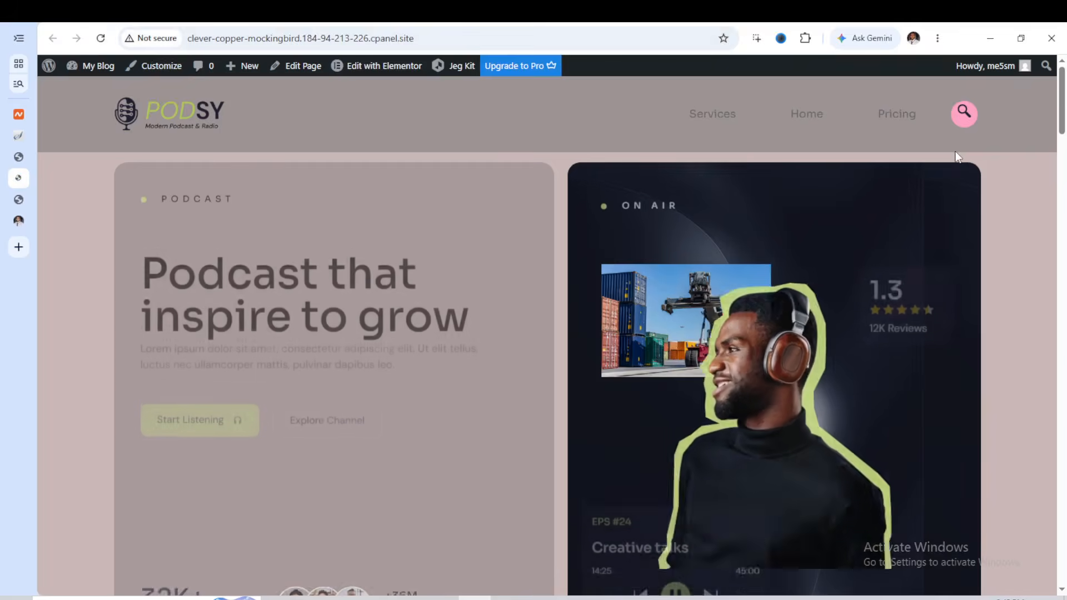
scroll(759, 139, down, 15)
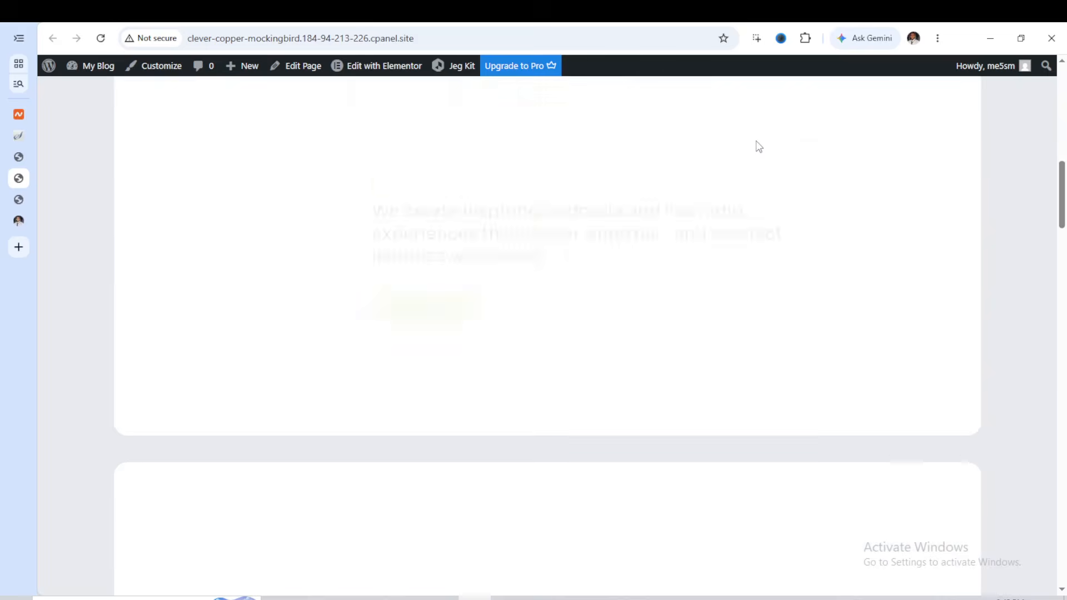
scroll(758, 149, down, 15)
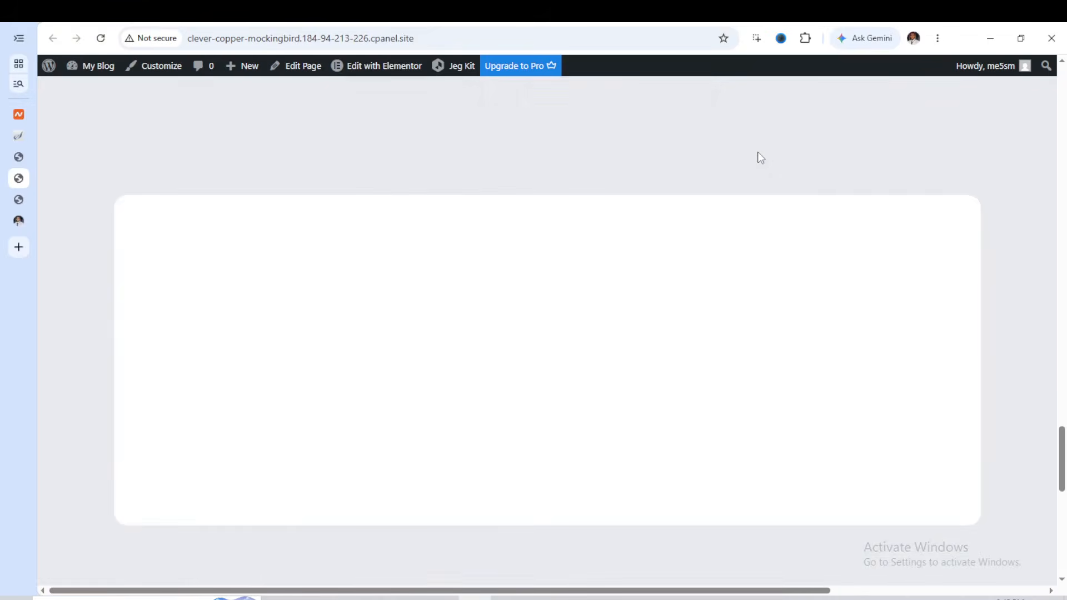
scroll(760, 152, down, 5)
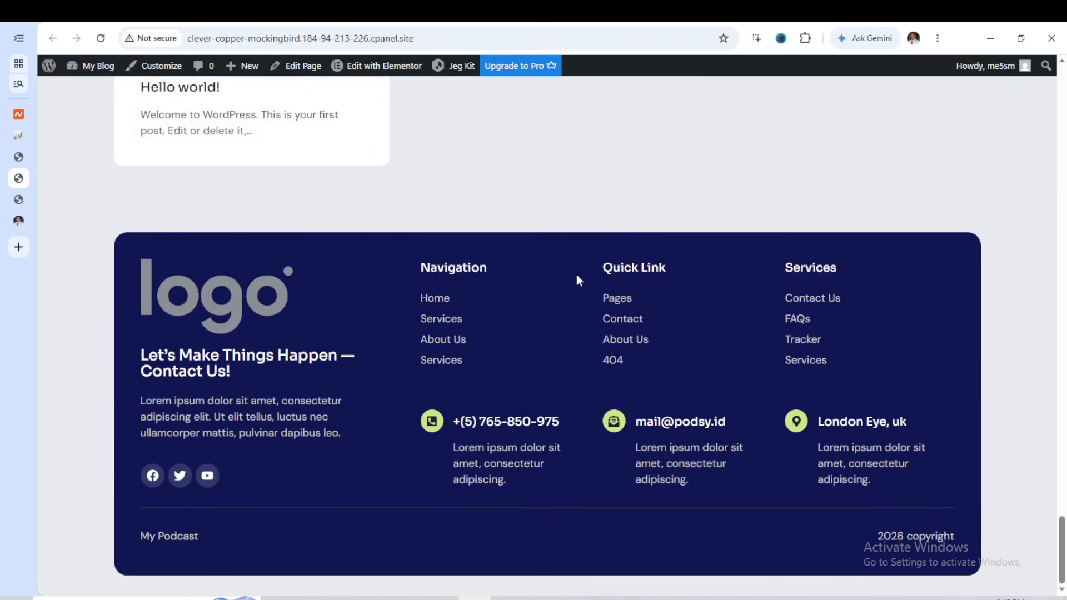